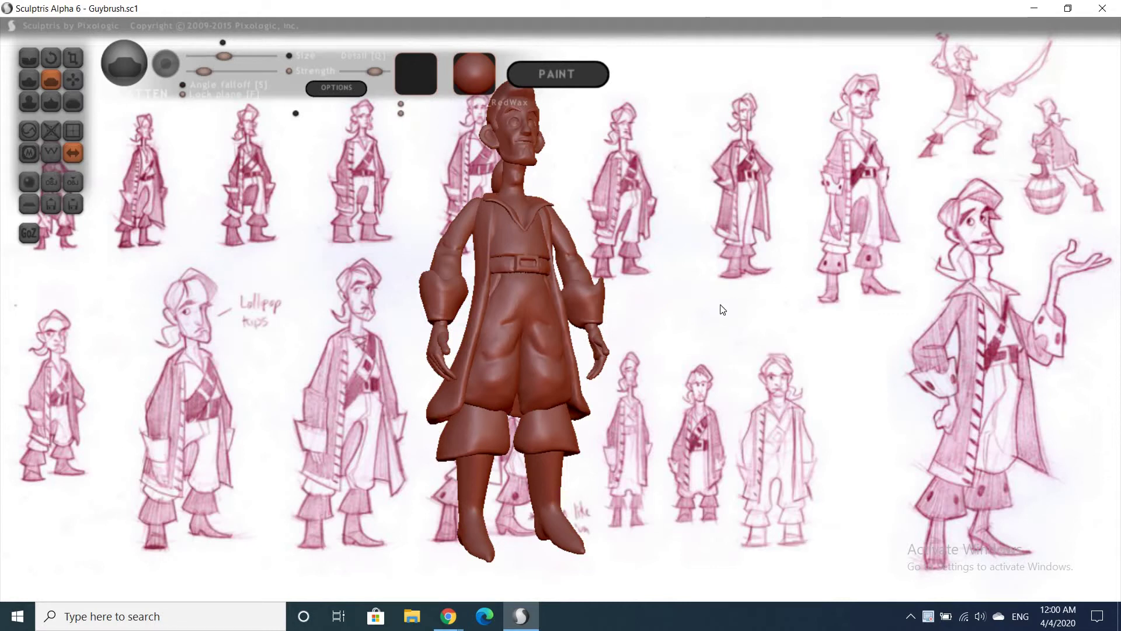
Isolate the boots for sculpting by masking the rest of the character
mouse_move(694, 323)
left_mouse_down()
mouse_move(658, 332)
mouse_move(735, 445)
mouse_move(746, 366)
mouse_move(709, 374)
mouse_move(735, 412)
left_mouse_up()
scroll(747, 411, "up", 3)
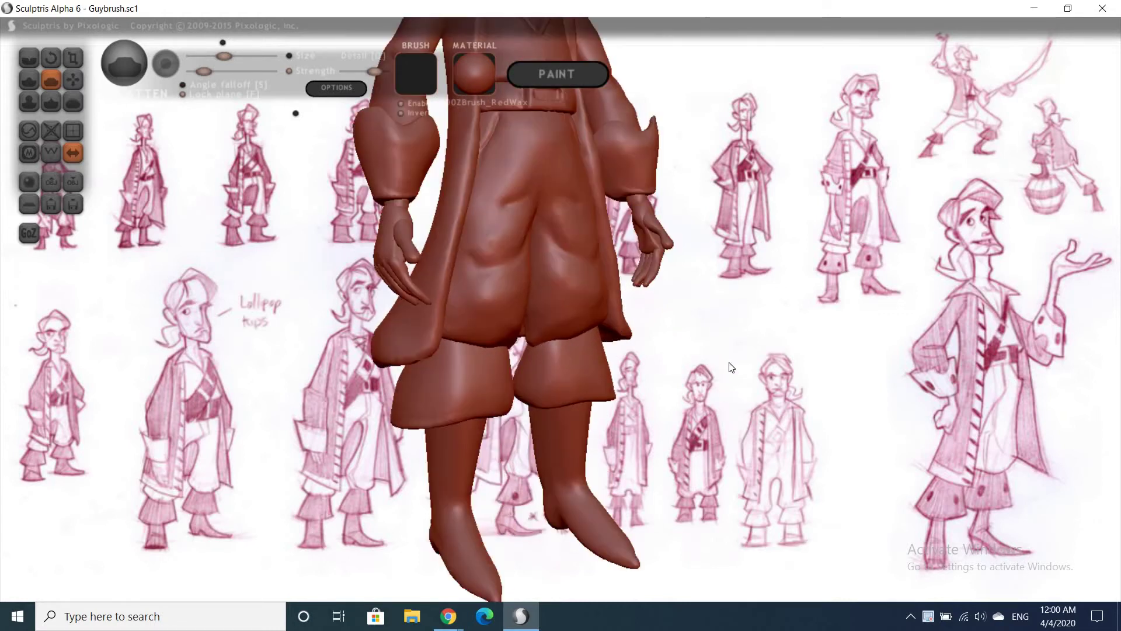
scroll(481, 418, "up", 1)
right_click_drag(482, 418, 450, 425)
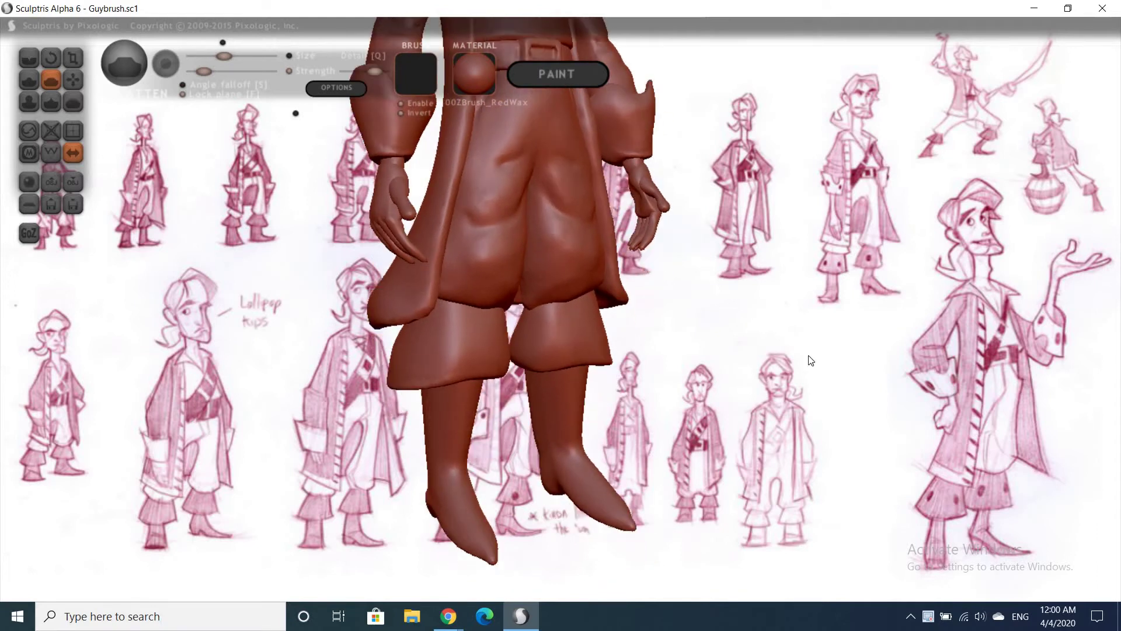
left_click(424, 421)
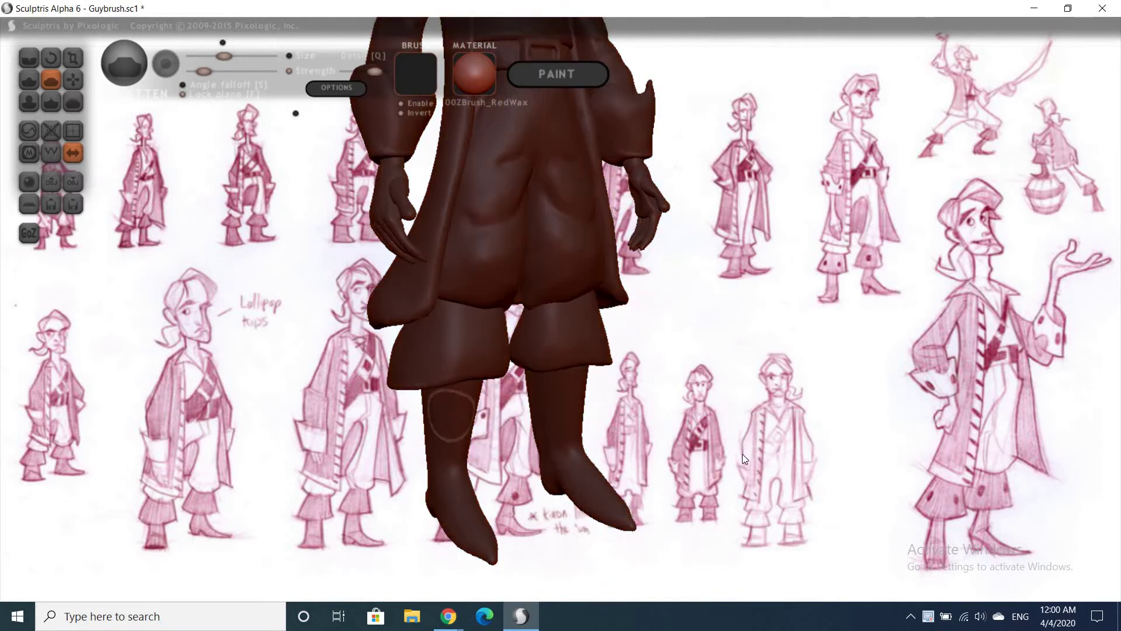
scroll(760, 444, "up", 3)
left_click_drag(851, 430, 467, 336)
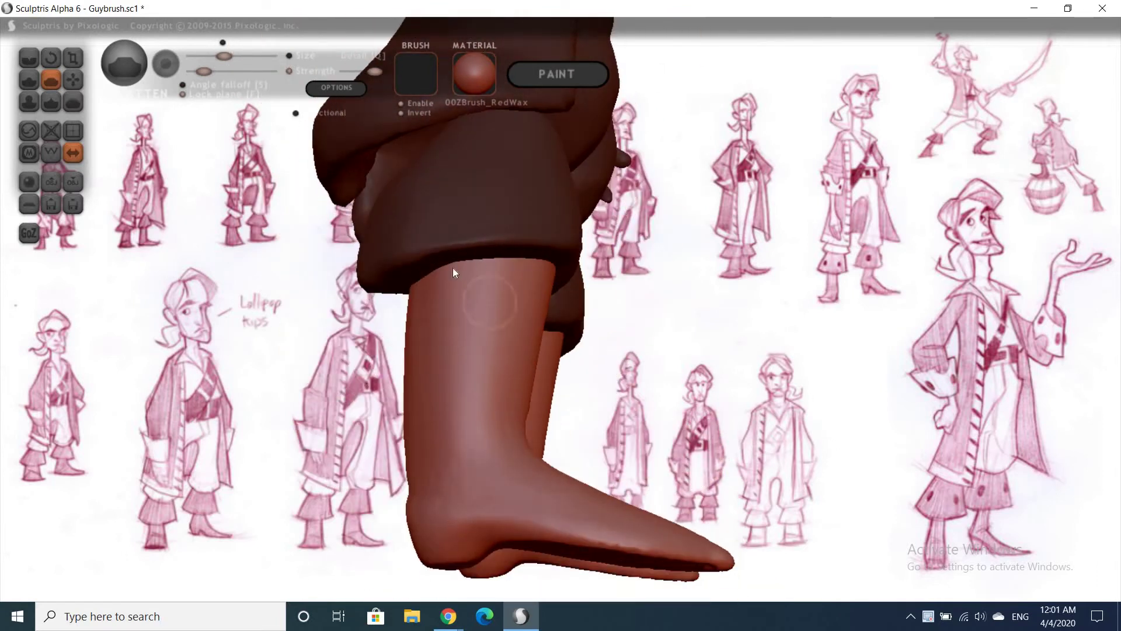
Slim the upper shafts of the boots using the Scale tool at maximum brush size
key("t")
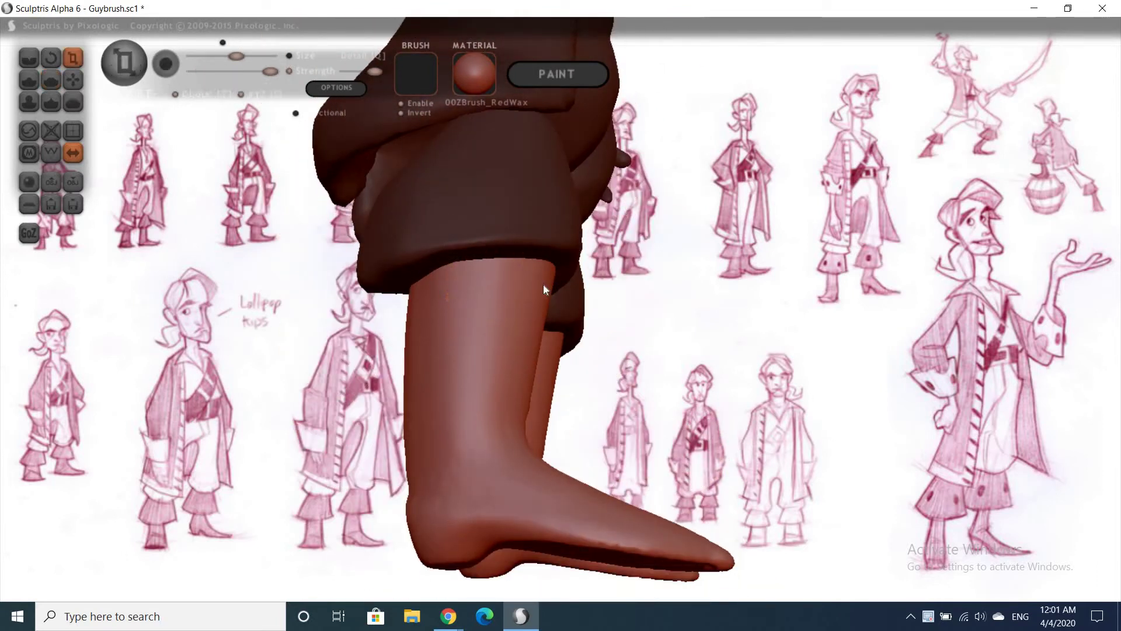
left_click_drag(543, 285, 504, 306)
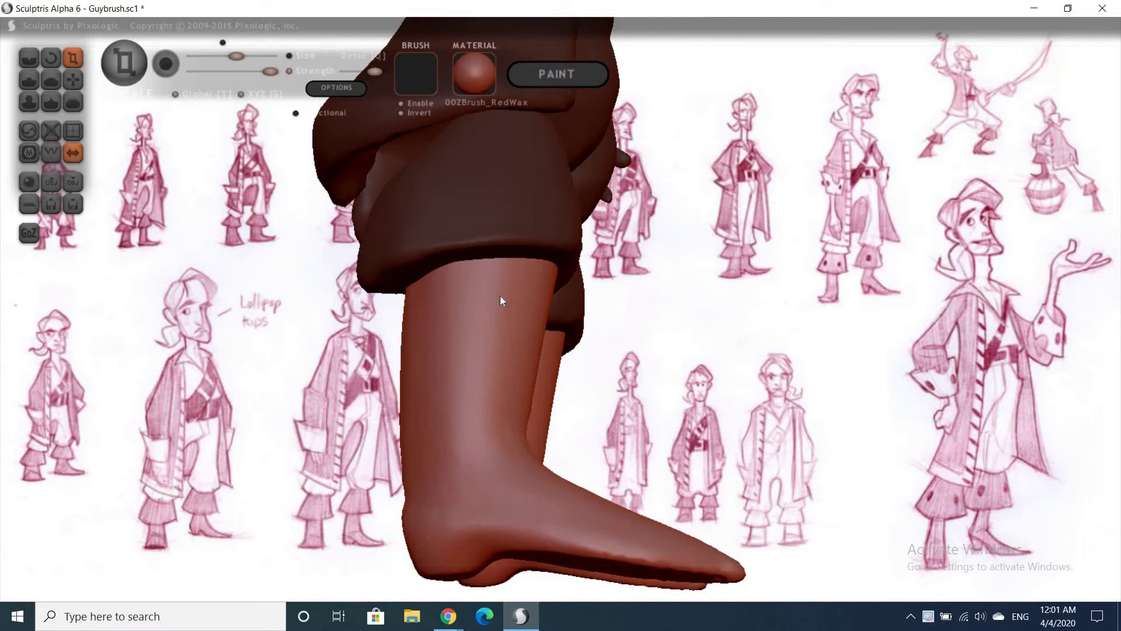
key("ctrl+z")
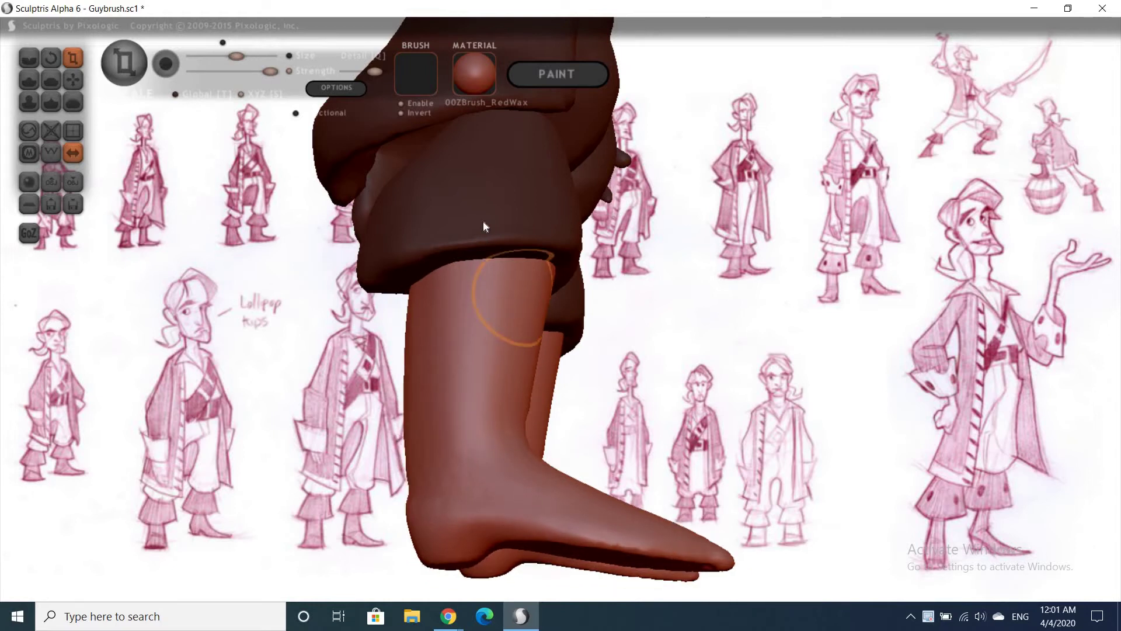
key("space")
left_click_drag(478, 230, 487, 258)
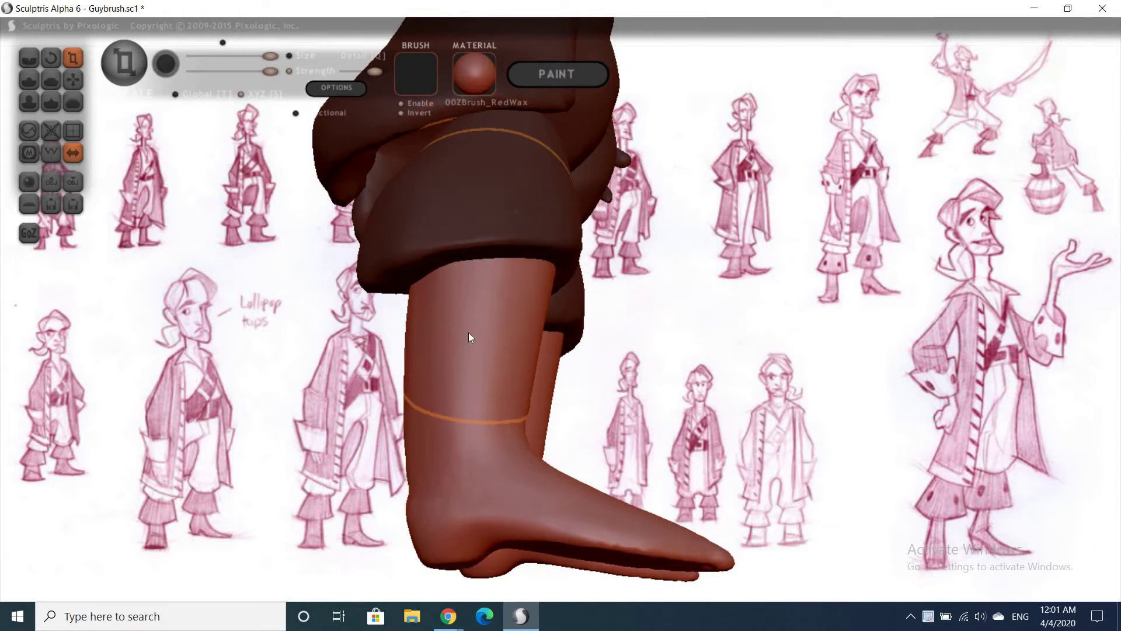
left_click_drag(447, 390, 566, 384)
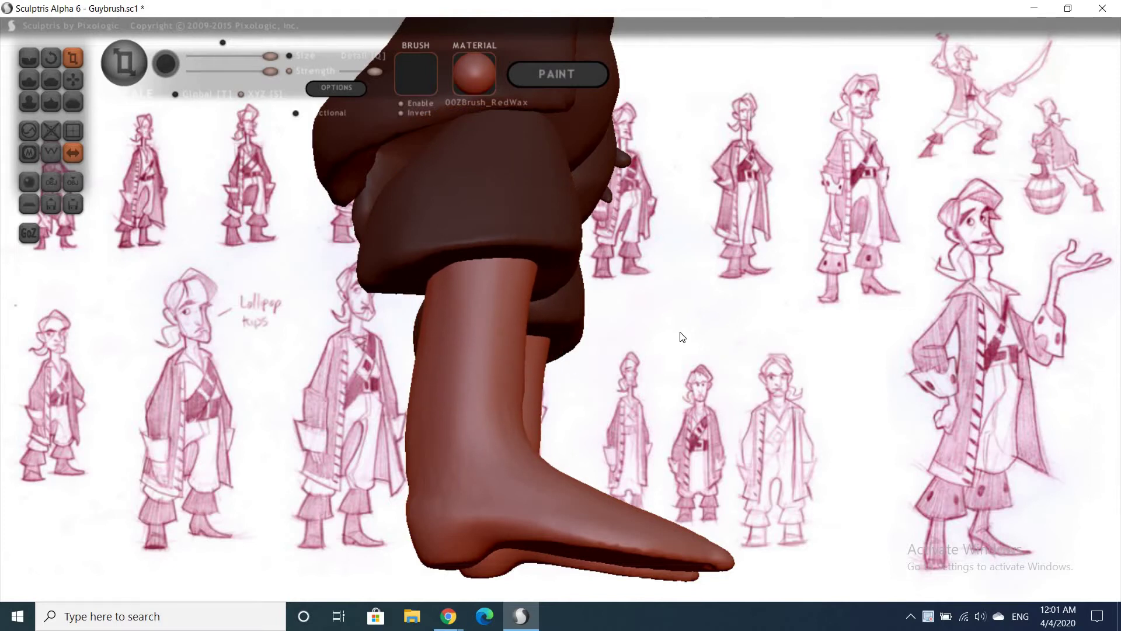
Sharpen the edges of the boot soles from arch to toe tip with the Pinch tool
left_click_drag(730, 305, 626, 298)
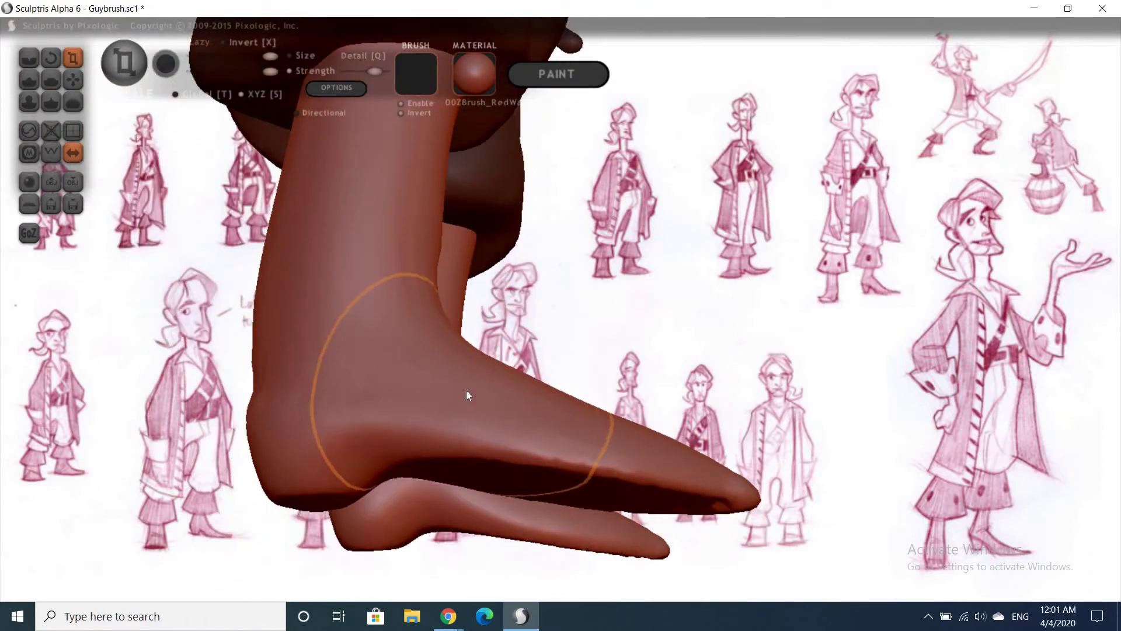
key("i")
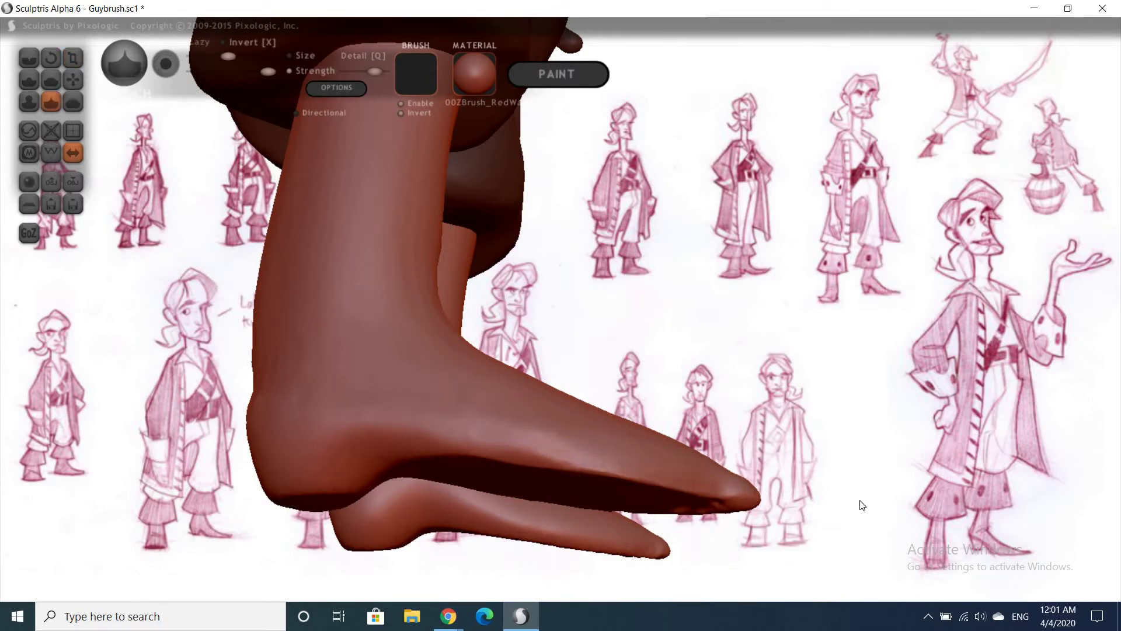
left_click_drag(559, 383, 344, 393)
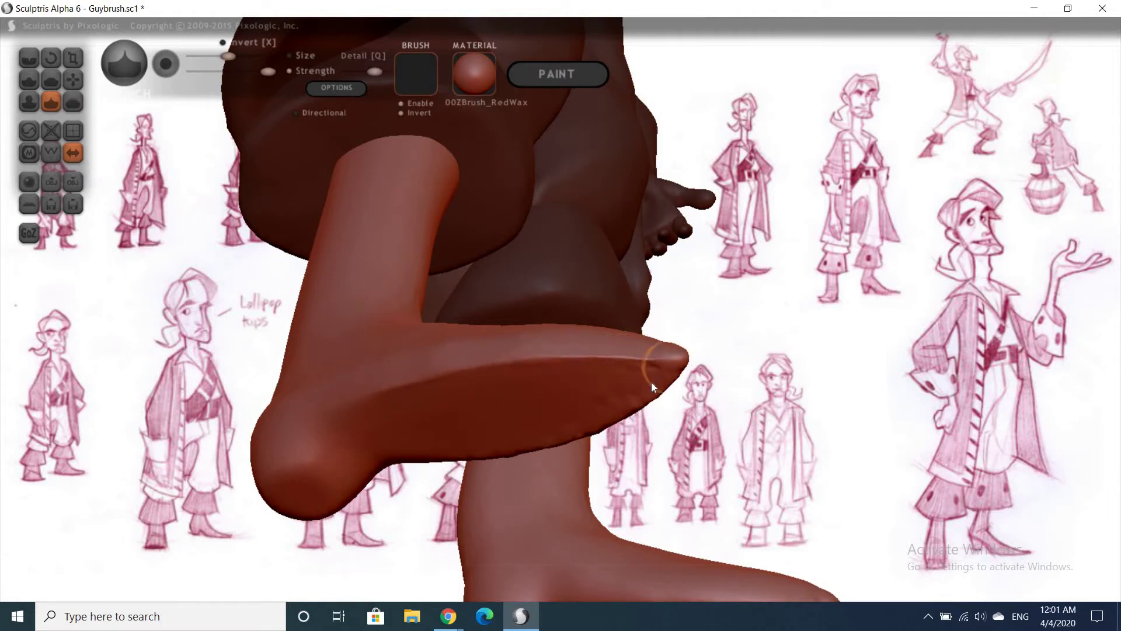
mouse_move(512, 445)
left_mouse_down()
mouse_move(355, 489)
mouse_move(375, 493)
left_mouse_up()
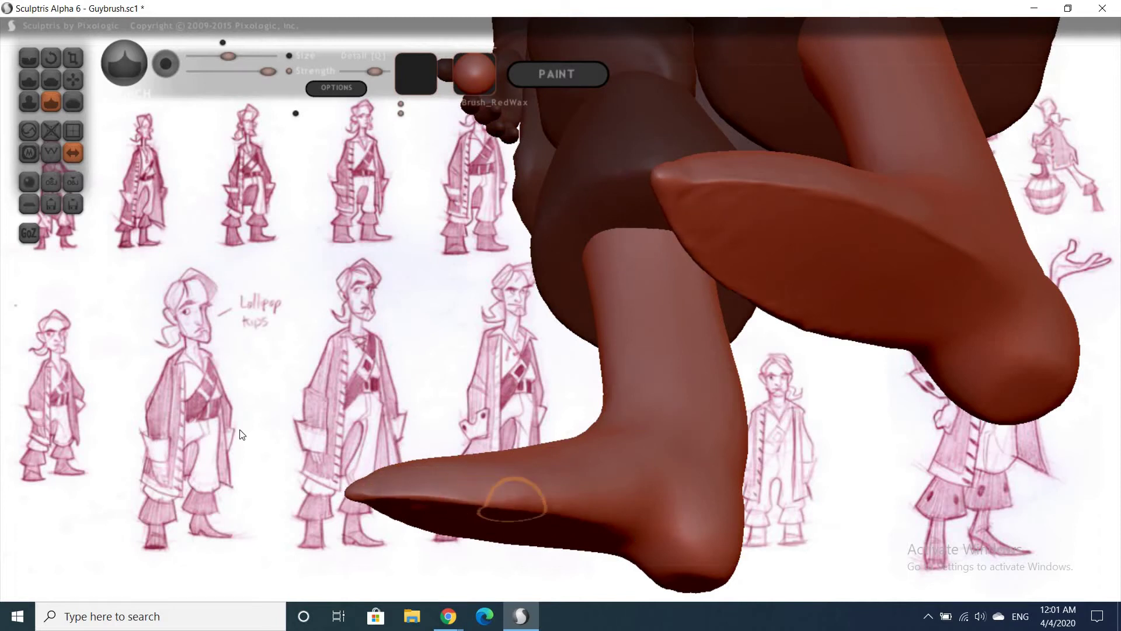
mouse_move(451, 333)
left_mouse_down()
mouse_move(619, 373)
mouse_move(713, 411)
mouse_move(773, 376)
left_mouse_up()
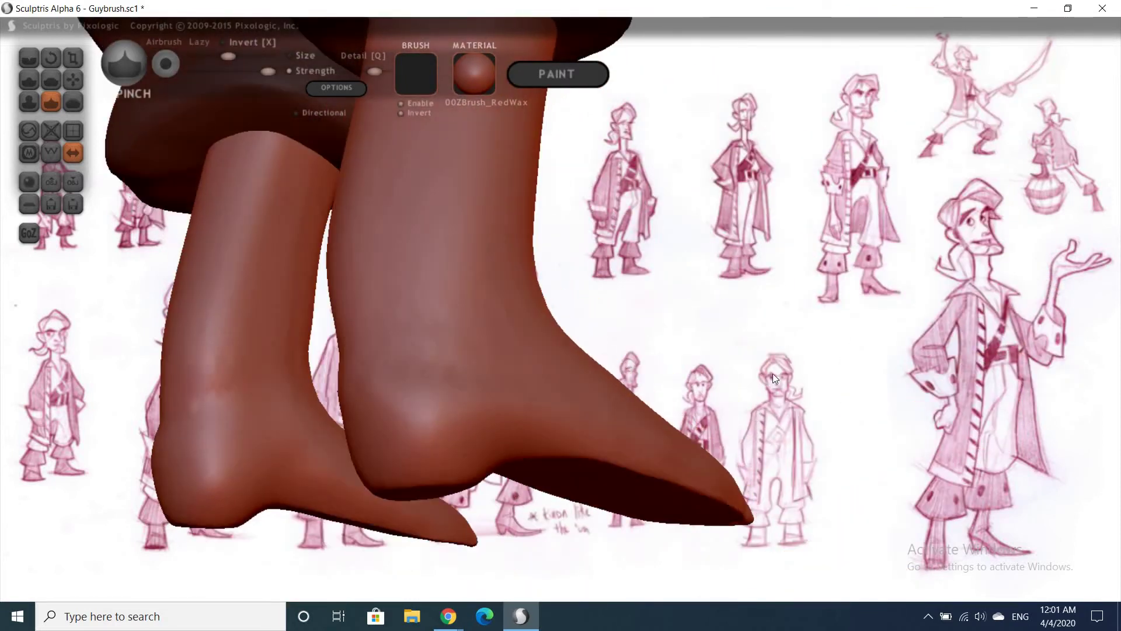
Pinch the lower rims of the boot heels into a crisp edge
left_click_drag(362, 255, 454, 272)
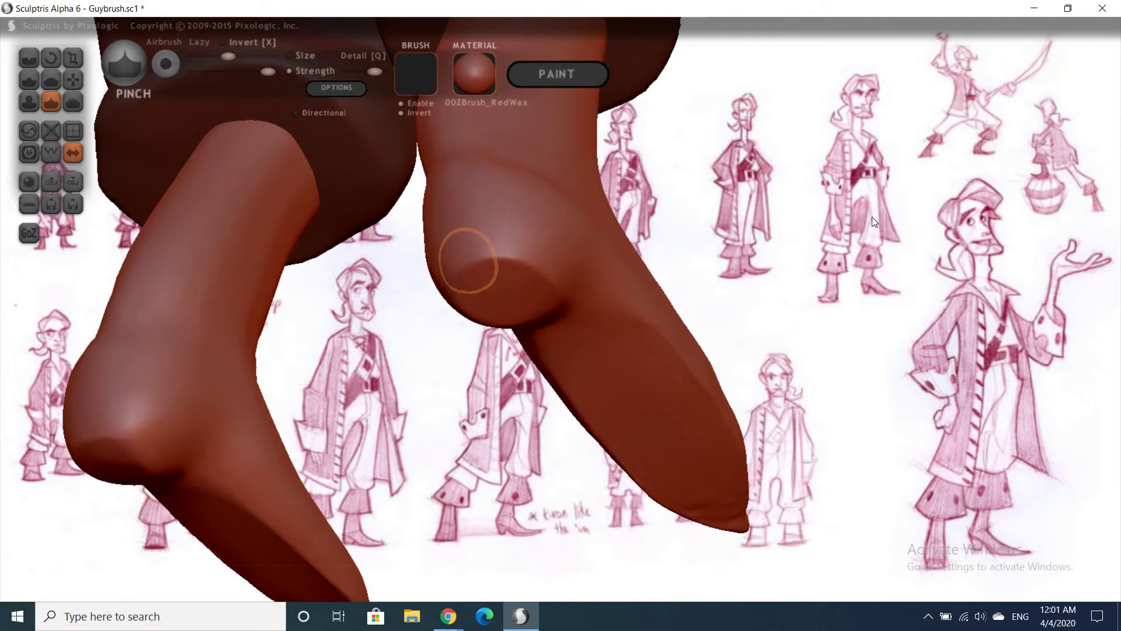
left_click_drag(672, 280, 835, 320)
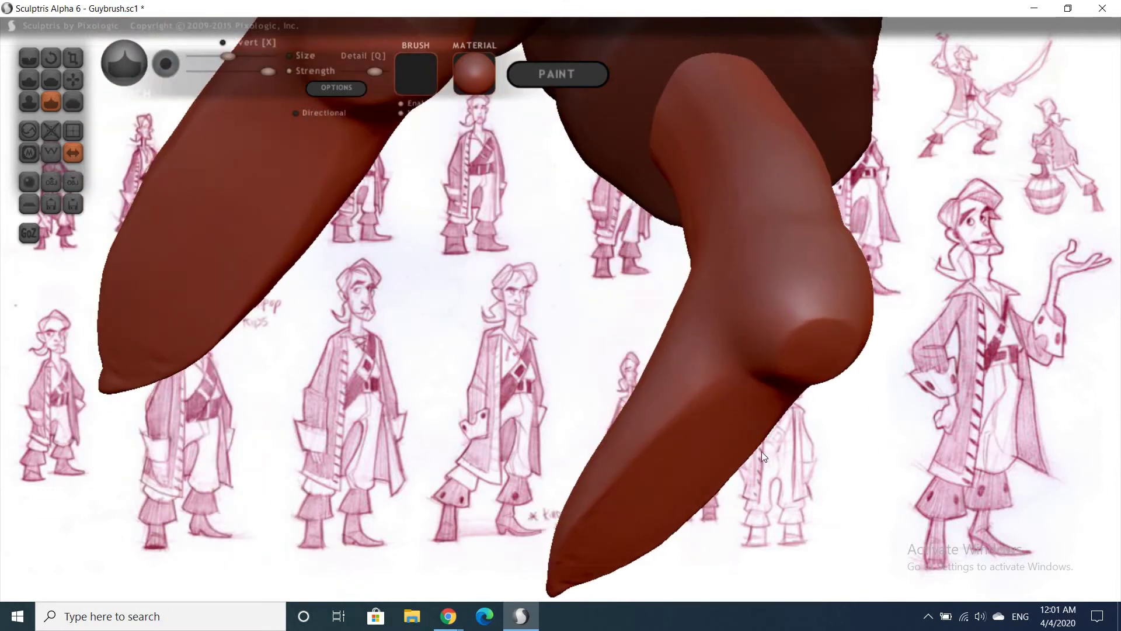
mouse_move(761, 450)
left_mouse_down()
mouse_move(656, 488)
mouse_move(641, 345)
mouse_move(664, 348)
mouse_move(409, 443)
left_mouse_up()
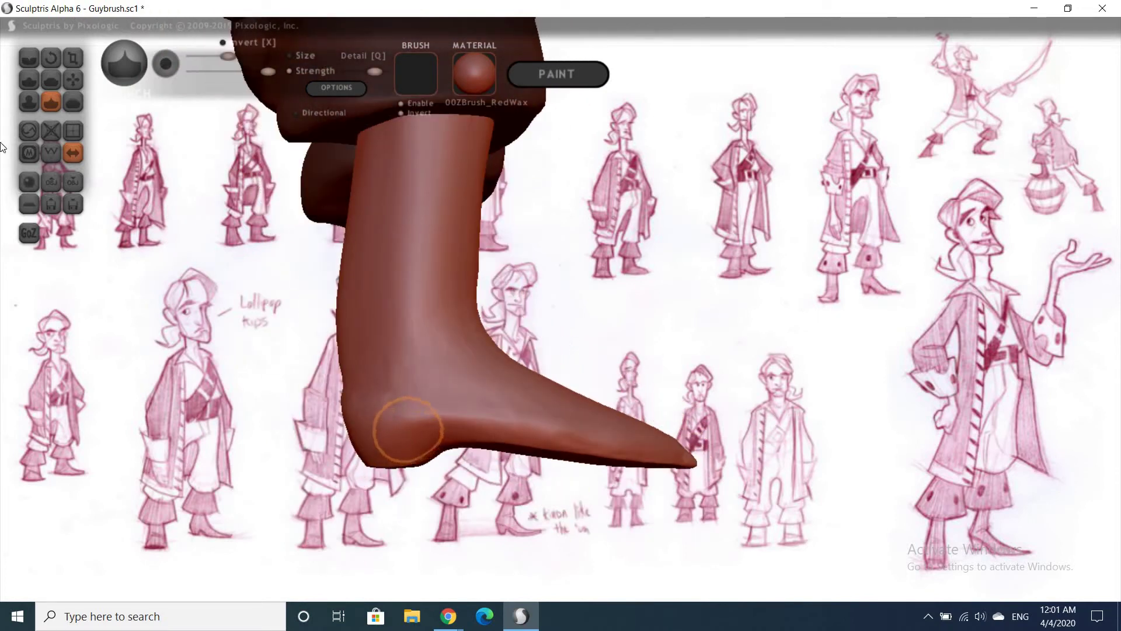
Carve a curved crease along the sides of both boots to separate the heel blocks from the feet
left_click(30, 54)
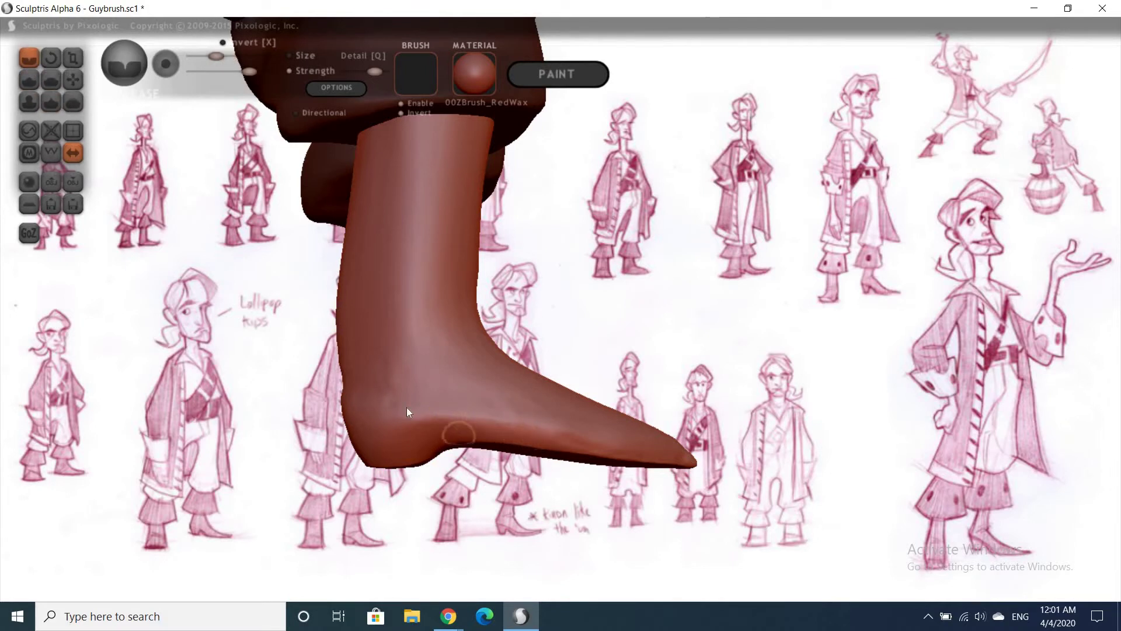
left_click_drag(406, 407, 350, 398)
left_click_drag(721, 323, 688, 425)
right_click_drag(745, 411, 703, 422)
mouse_move(702, 422)
left_mouse_down()
mouse_move(700, 432)
mouse_move(713, 393)
mouse_move(782, 349)
left_mouse_up()
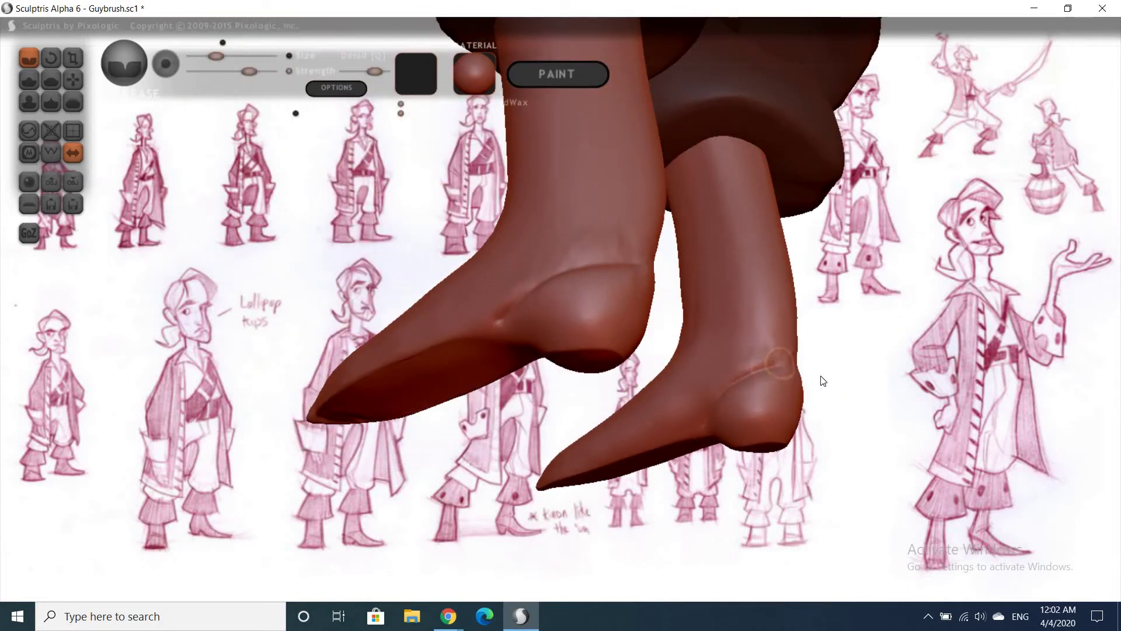
Extend the heel crease around the back of the boots and refine it where the heel meets the sole
mouse_move(782, 349)
right_mouse_down()
mouse_move(779, 390)
mouse_move(738, 411)
mouse_move(742, 382)
mouse_move(720, 357)
right_mouse_up()
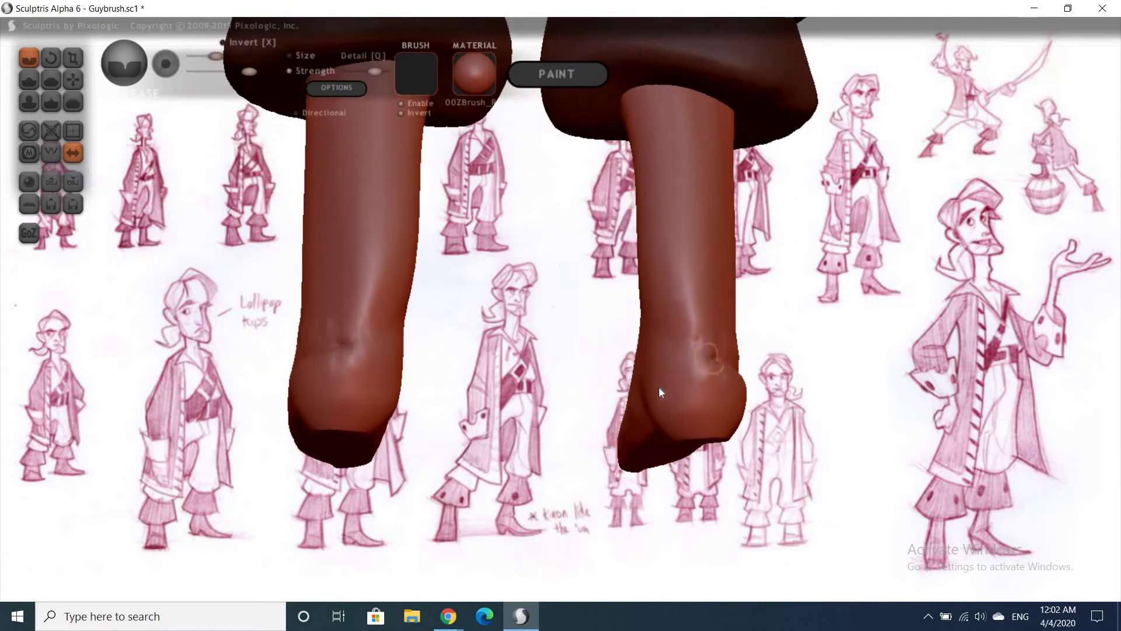
left_click_drag(659, 392, 639, 412)
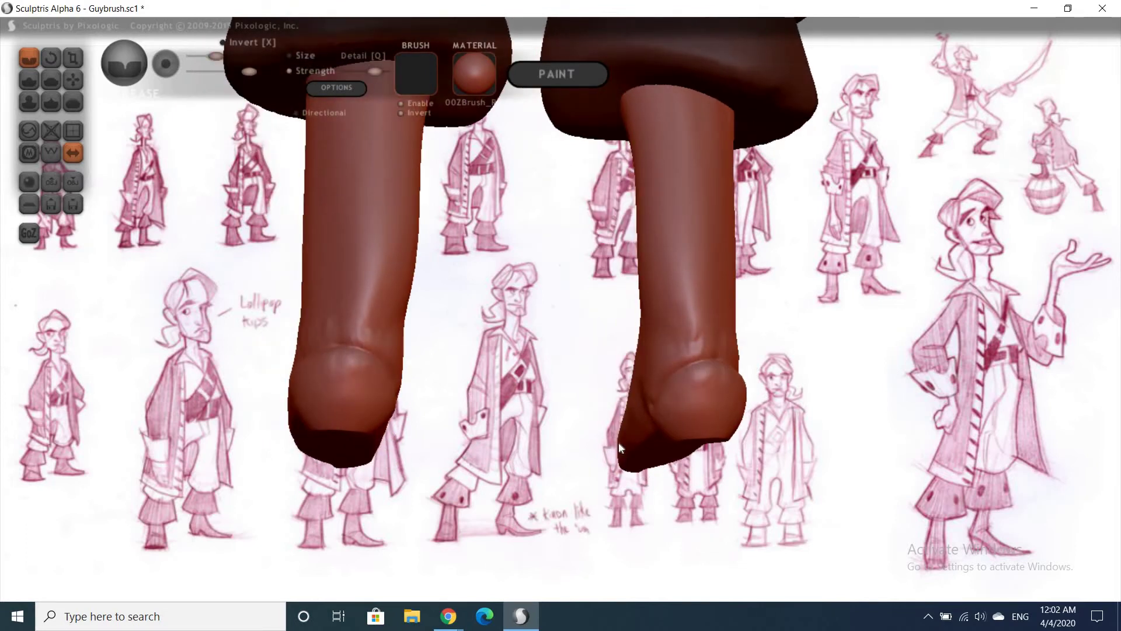
right_click_drag(619, 447, 734, 377)
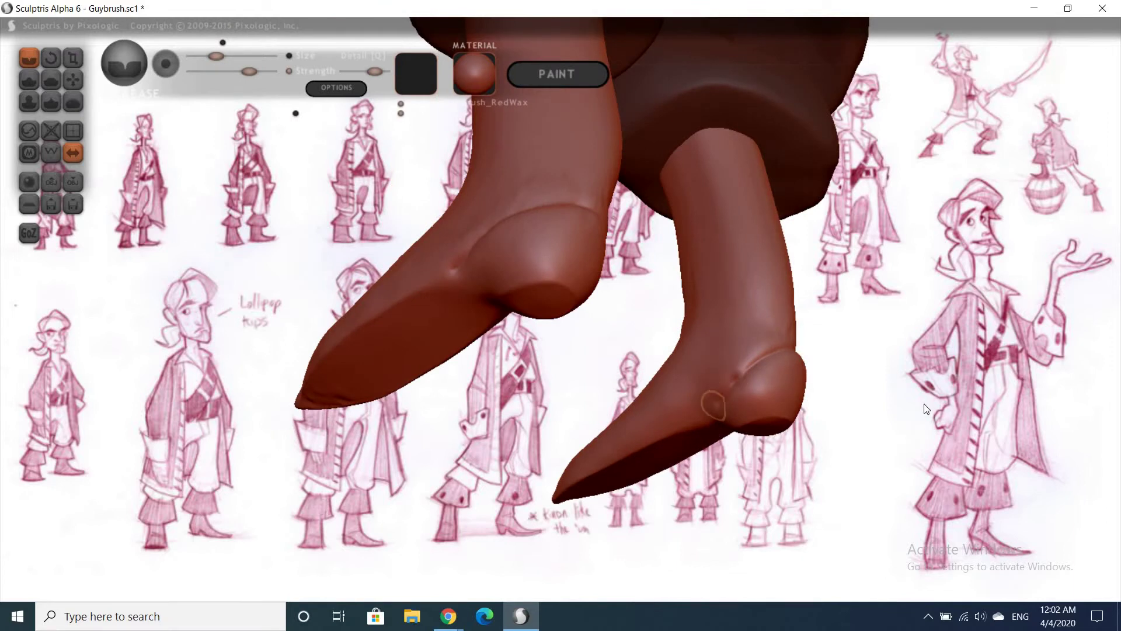
right_click_drag(742, 432, 432, 421)
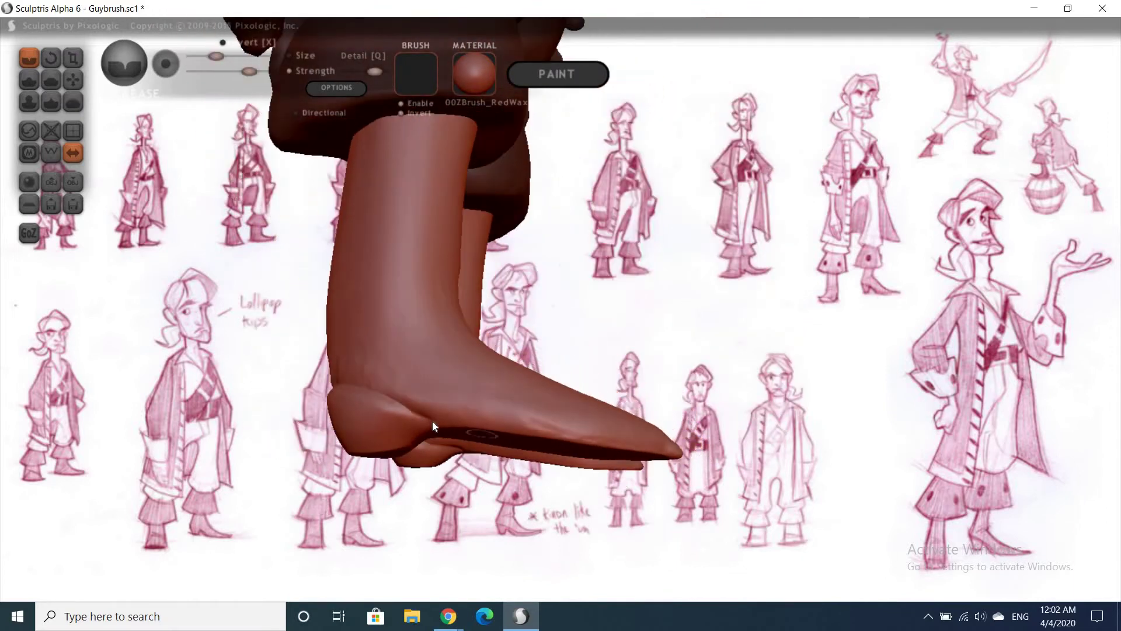
mouse_move(656, 354)
right_mouse_down()
mouse_move(691, 374)
mouse_move(639, 353)
mouse_move(594, 353)
mouse_move(443, 418)
right_mouse_up()
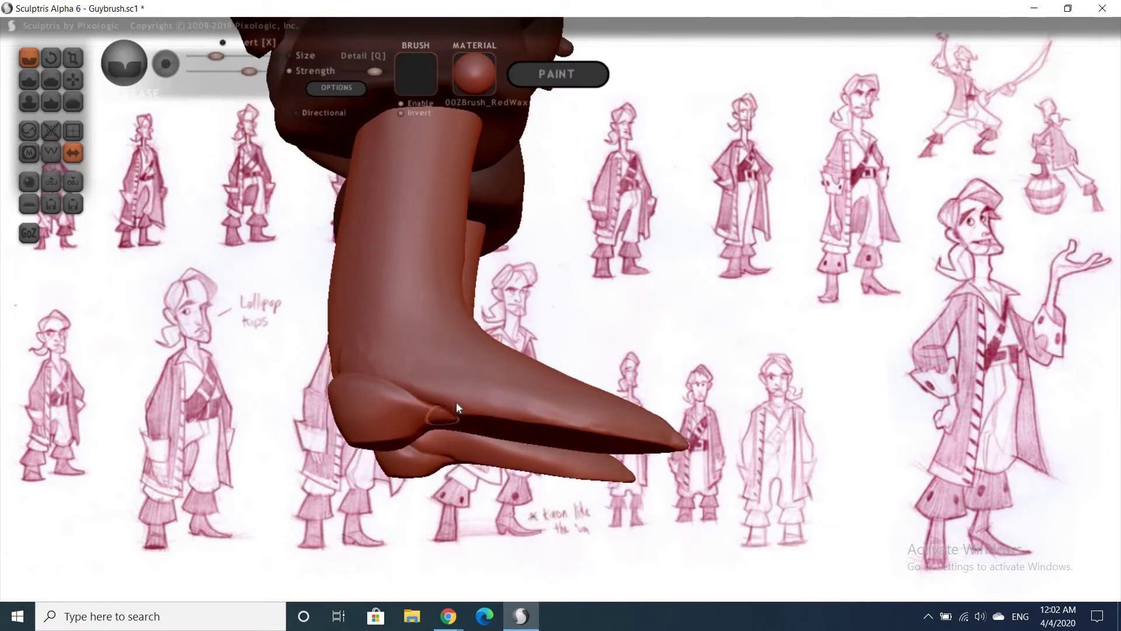
Reshape the front end of the heel crease beside the arch using the Grab tool with a smaller brush
key("g")
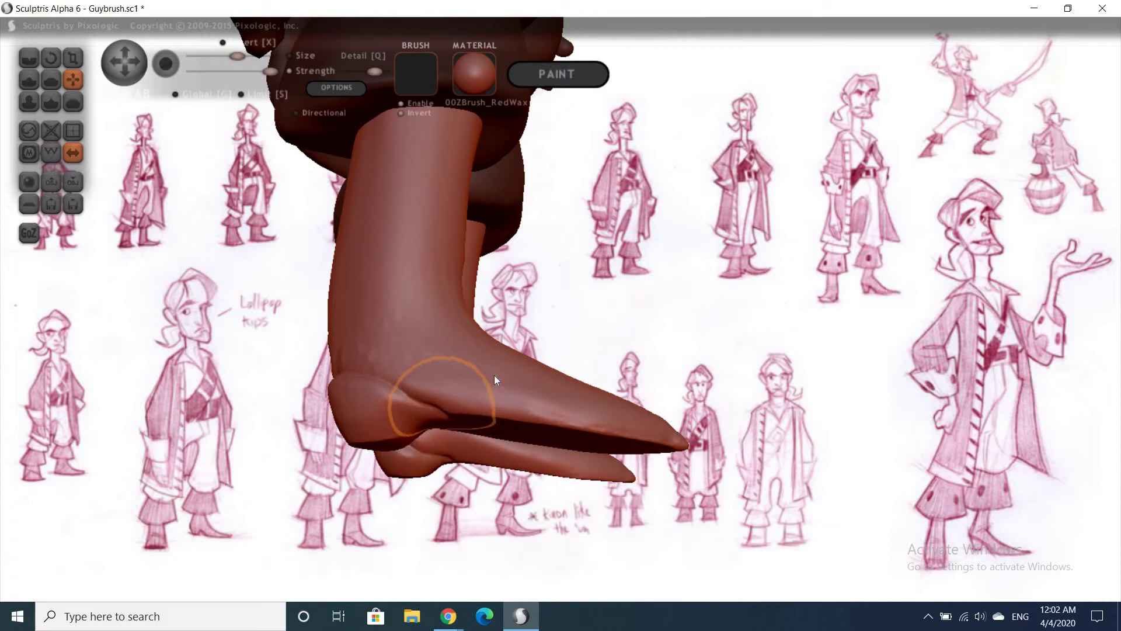
key("space")
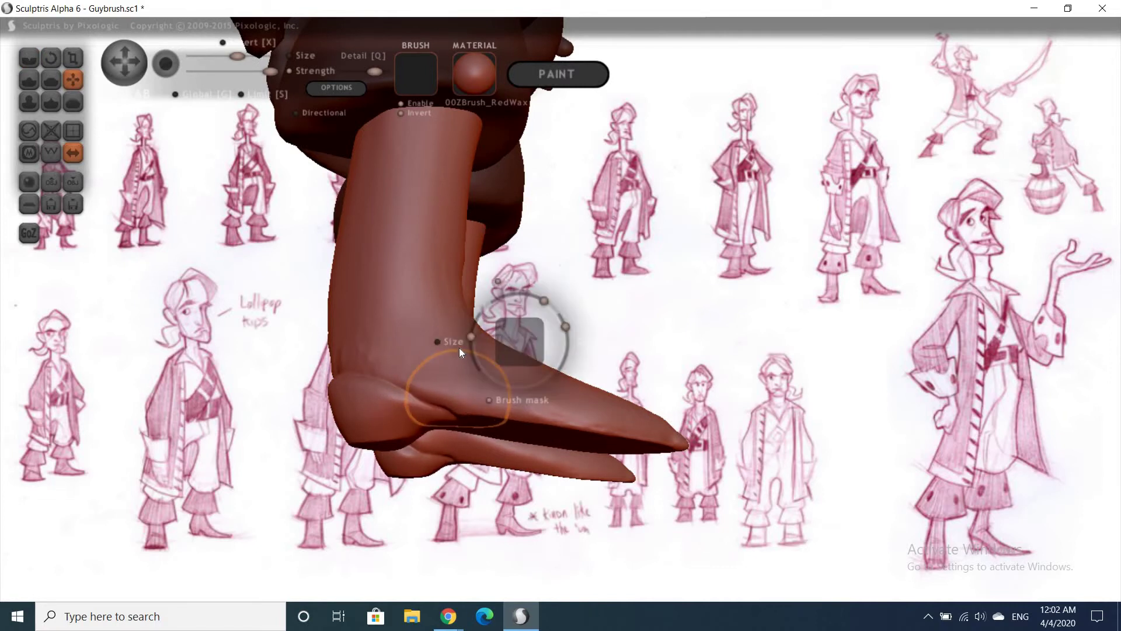
mouse_move(460, 345)
left_mouse_down()
mouse_move(452, 403)
mouse_move(444, 412)
mouse_move(428, 401)
left_mouse_up()
key("space")
left_click_drag(426, 318, 415, 398)
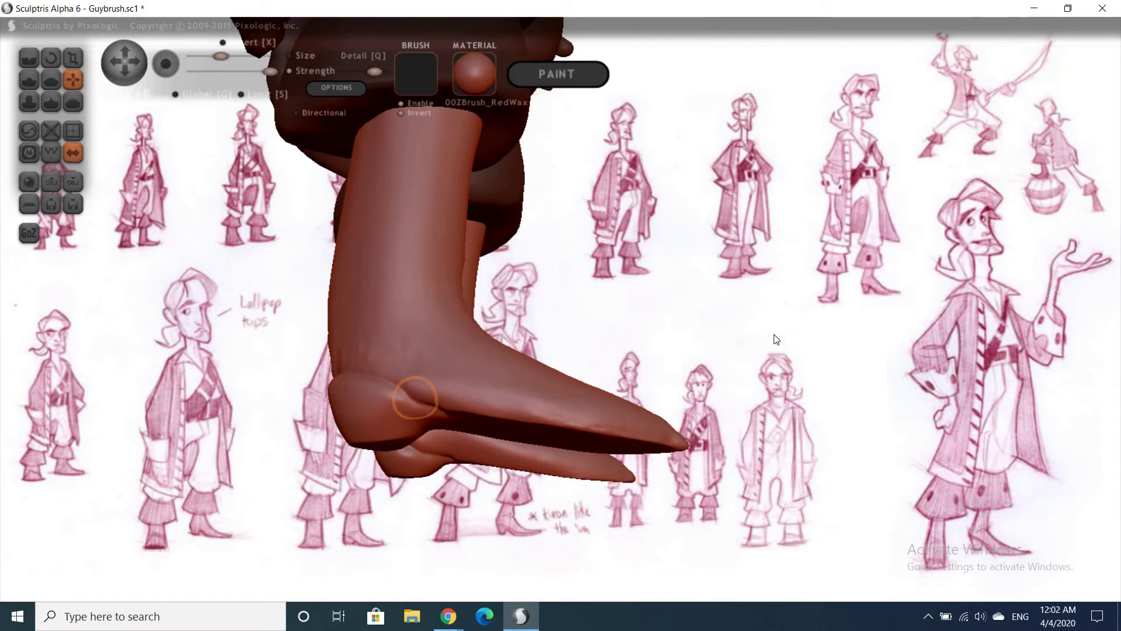
right_click_drag(374, 421, 390, 426)
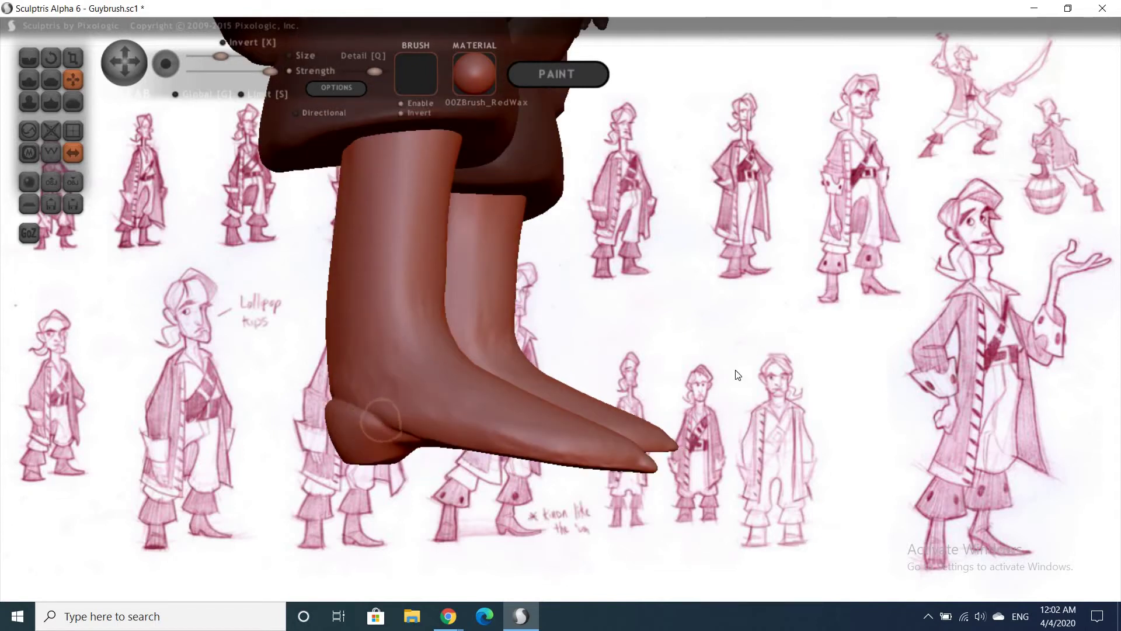
Build up a leather fold across the front of the boot ankles using the Inflate tool with a reduced brush size
right_click_drag(622, 370, 583, 401)
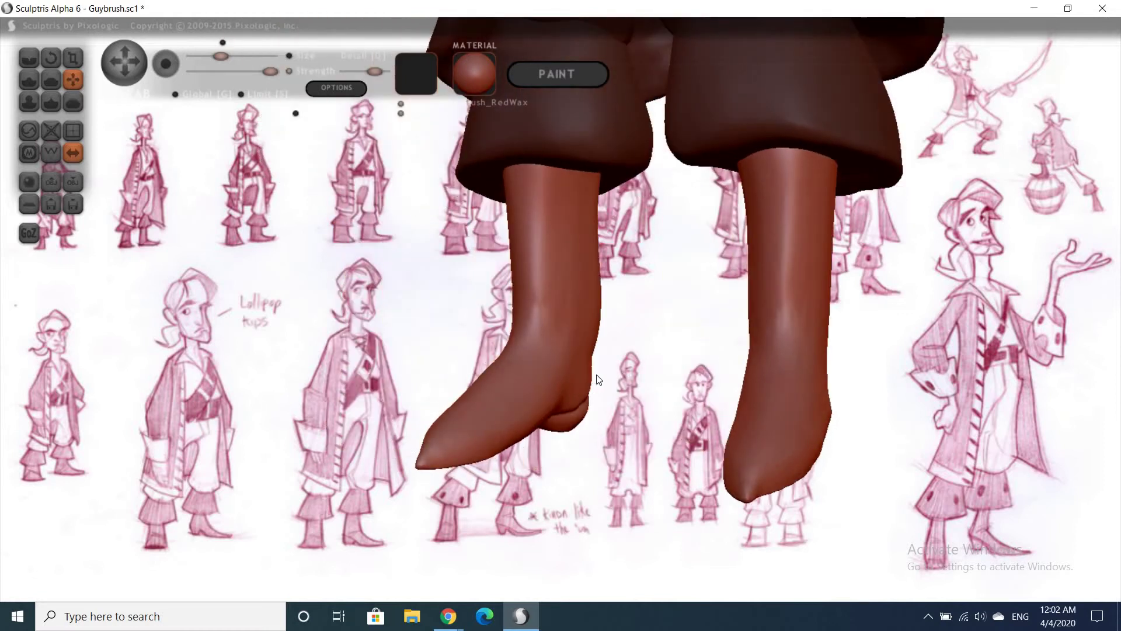
mouse_move(782, 348)
right_mouse_down()
mouse_move(491, 337)
mouse_move(469, 356)
right_mouse_up()
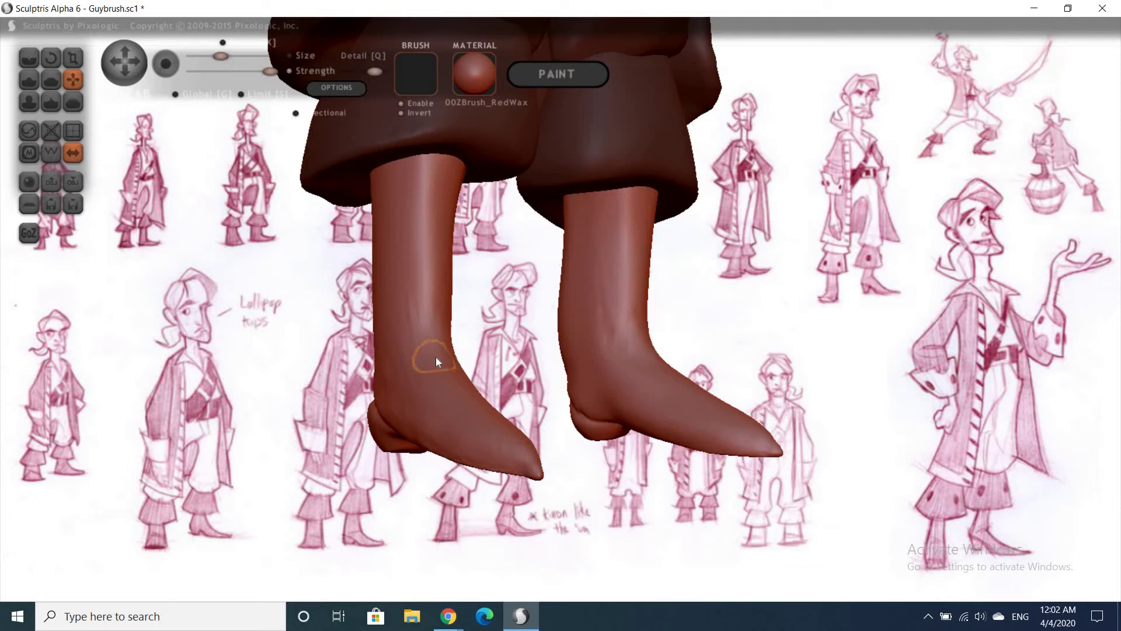
key("c")
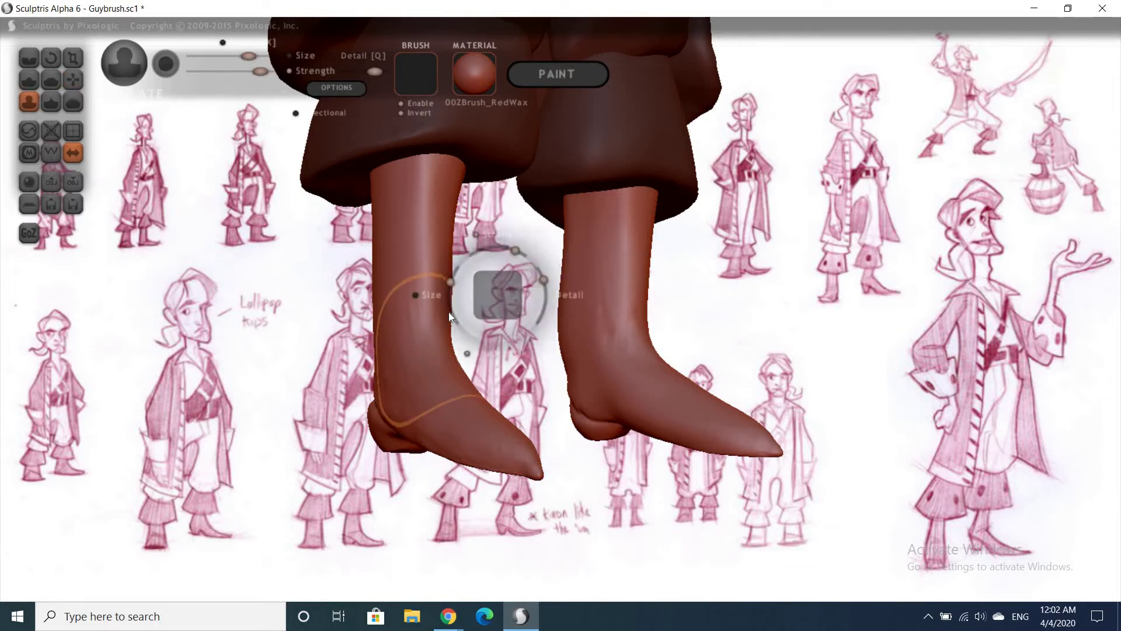
key("space")
left_click_drag(408, 374, 413, 281)
key("space")
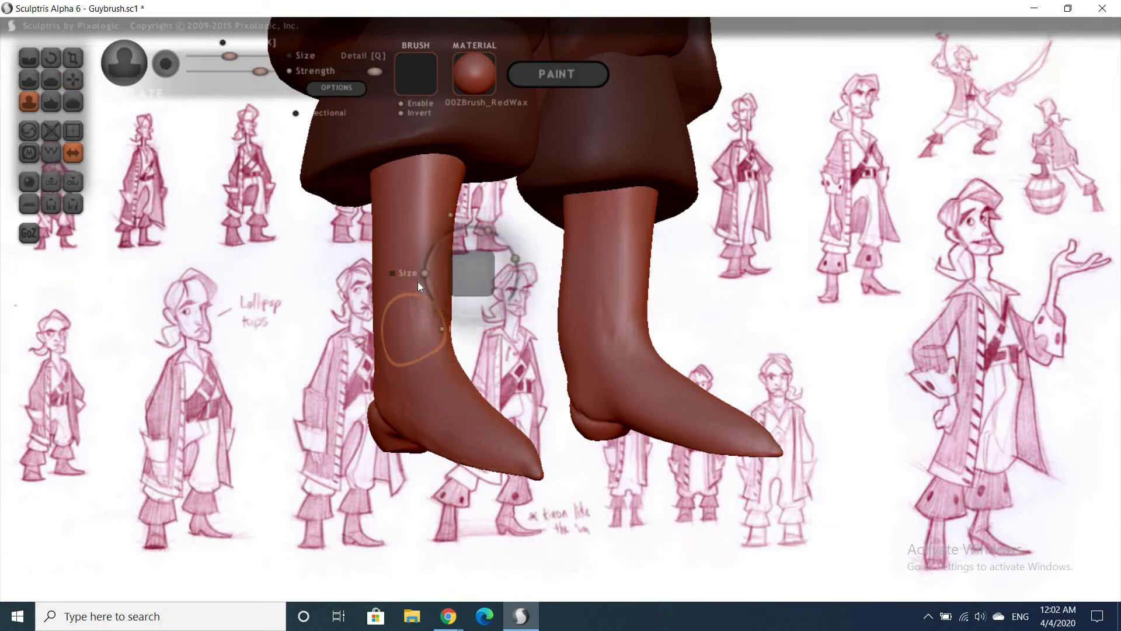
left_click_drag(408, 390, 392, 362)
mouse_move(449, 340)
left_mouse_down()
mouse_move(422, 343)
mouse_move(382, 374)
mouse_move(421, 419)
mouse_move(410, 310)
mouse_move(420, 353)
mouse_move(405, 375)
mouse_move(448, 354)
mouse_move(534, 347)
mouse_move(460, 365)
mouse_move(489, 332)
mouse_move(539, 355)
mouse_move(510, 308)
mouse_move(485, 300)
left_mouse_up()
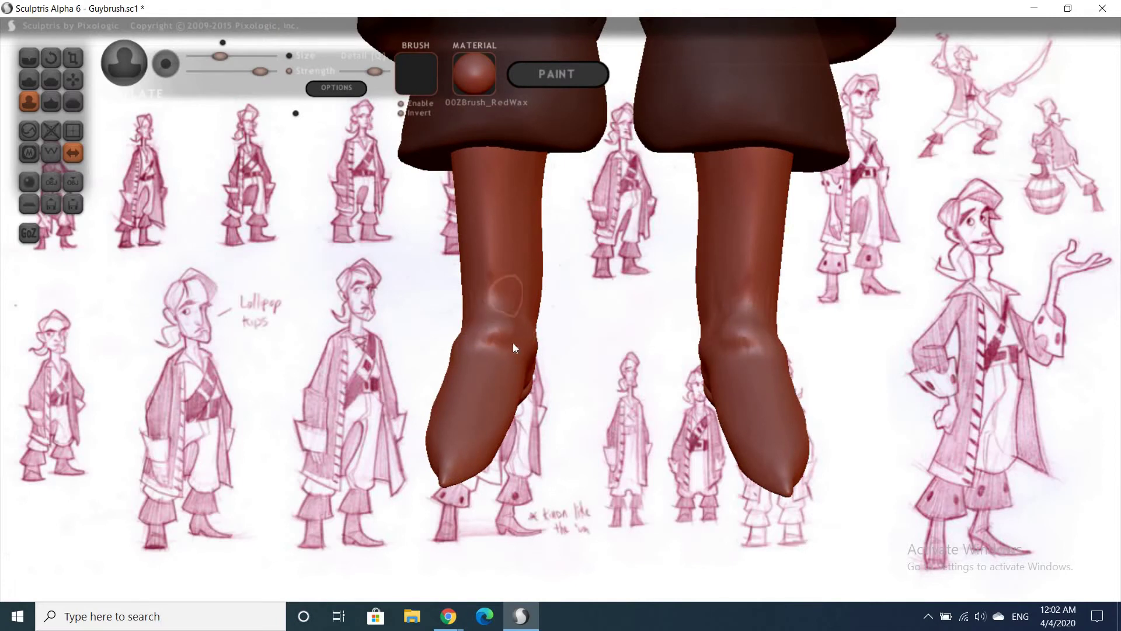
right_click_drag(476, 367, 475, 362)
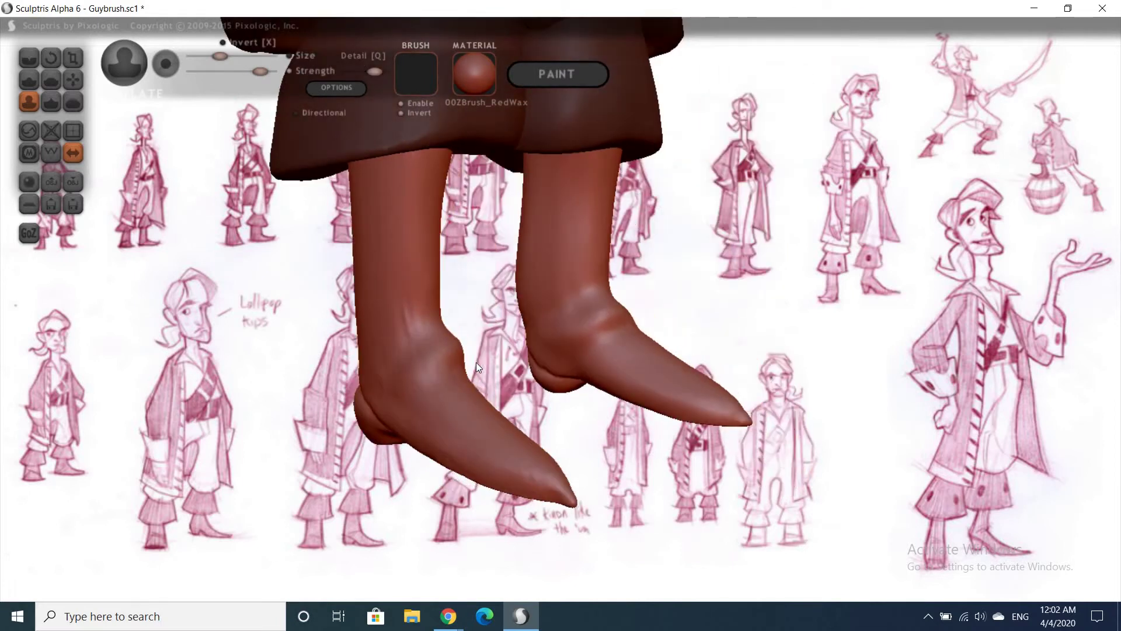
mouse_move(477, 350)
left_mouse_down()
mouse_move(443, 303)
mouse_move(476, 311)
mouse_move(449, 319)
left_mouse_up()
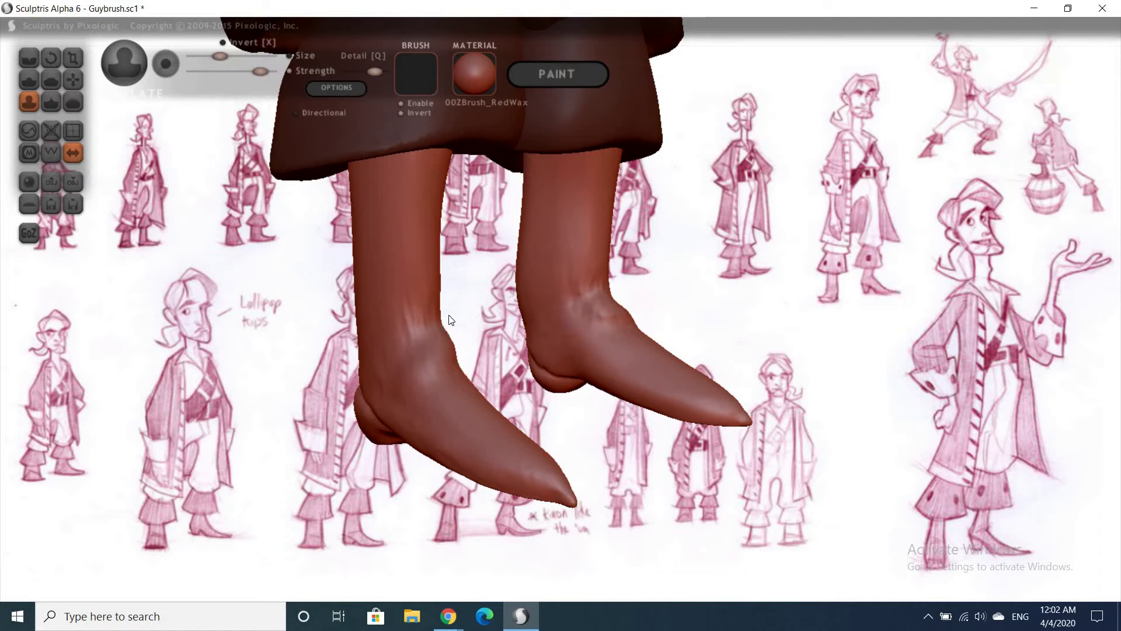
Build up a raised leather fold across the front of both boot ankles using the Draw tool
right_click_drag(449, 319, 516, 392)
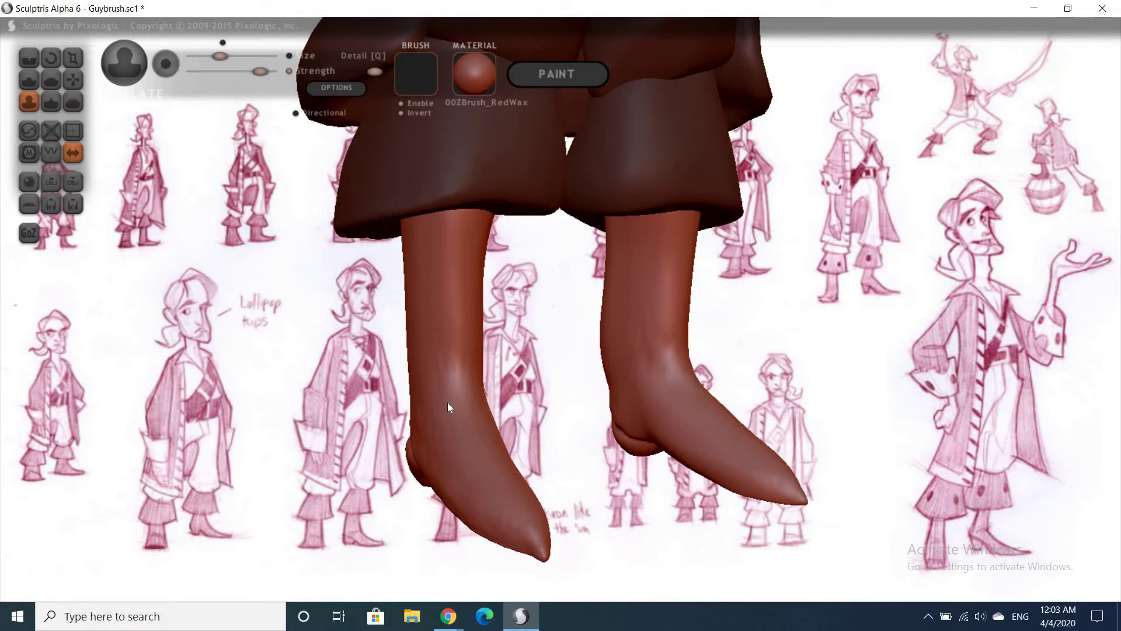
scroll(85, 210, "up", 3)
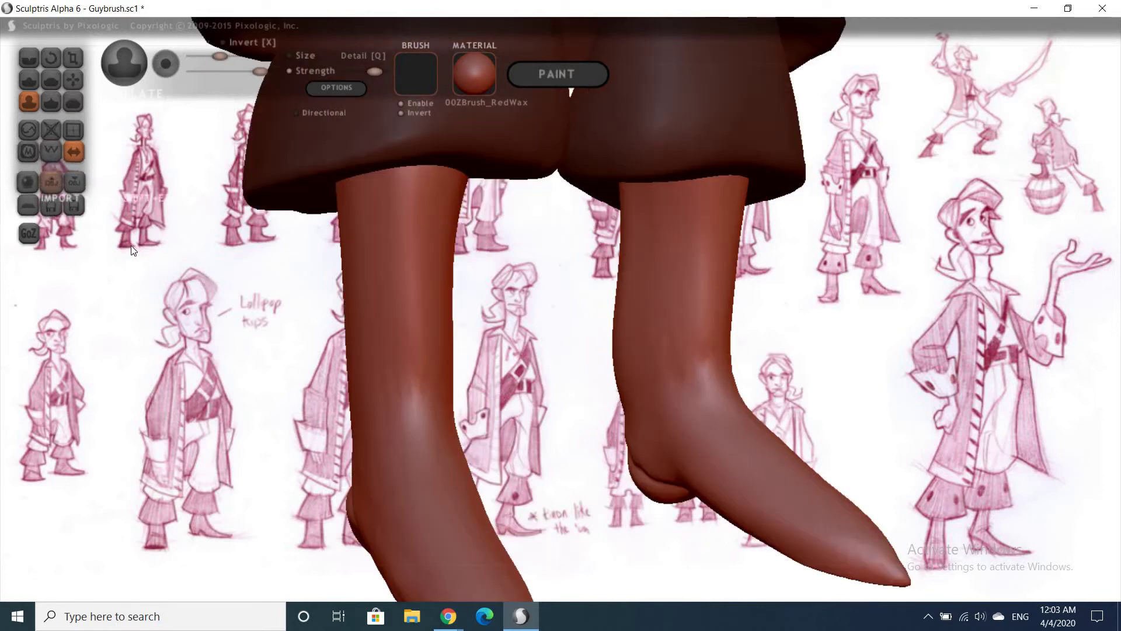
key("d")
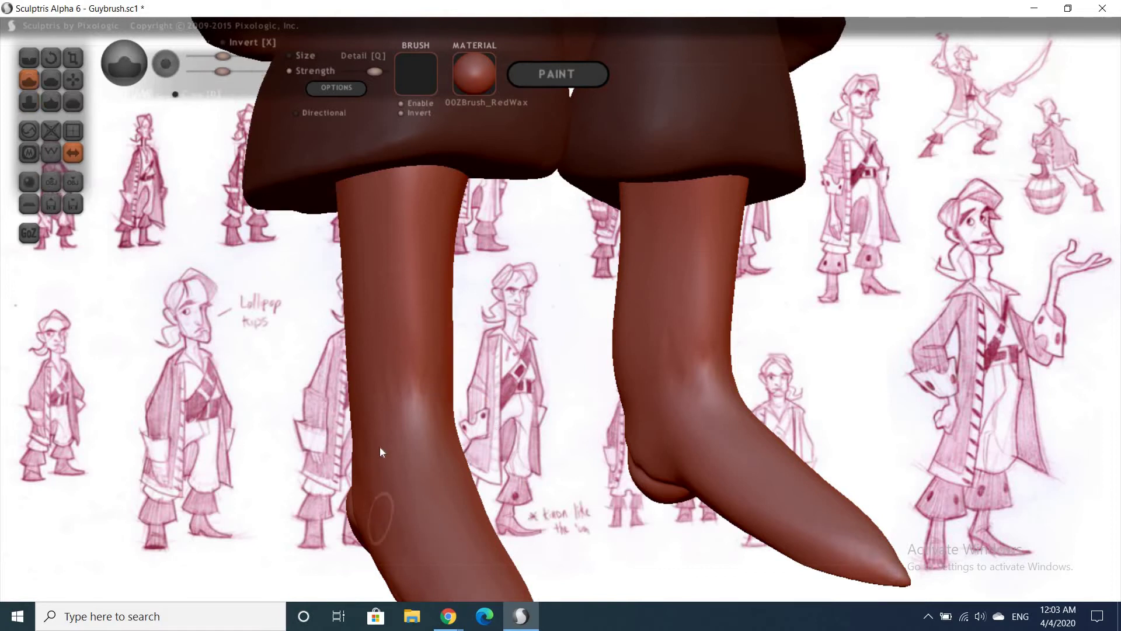
mouse_move(460, 416)
left_mouse_down()
mouse_move(378, 428)
mouse_move(455, 417)
left_mouse_up()
left_click_drag(525, 434, 454, 406)
mouse_move(454, 406)
right_mouse_down()
mouse_move(504, 442)
mouse_move(566, 447)
right_mouse_up()
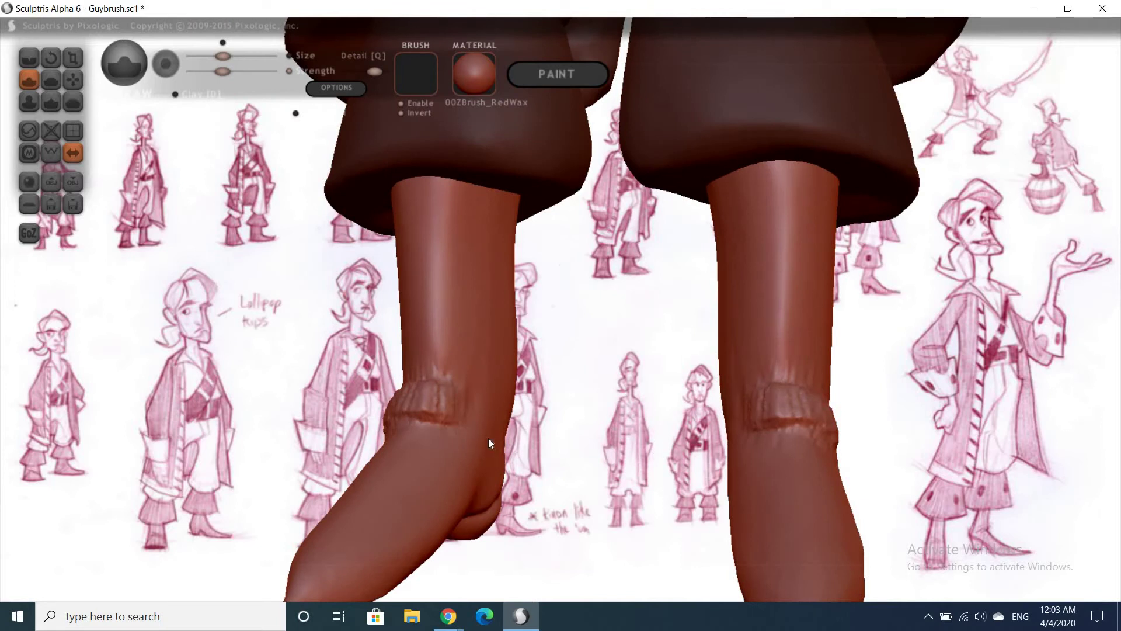
right_click_drag(488, 440, 477, 425)
mouse_move(473, 415)
left_mouse_down()
mouse_move(499, 431)
mouse_move(384, 401)
mouse_move(438, 397)
left_mouse_up()
right_click_drag(391, 415, 373, 460)
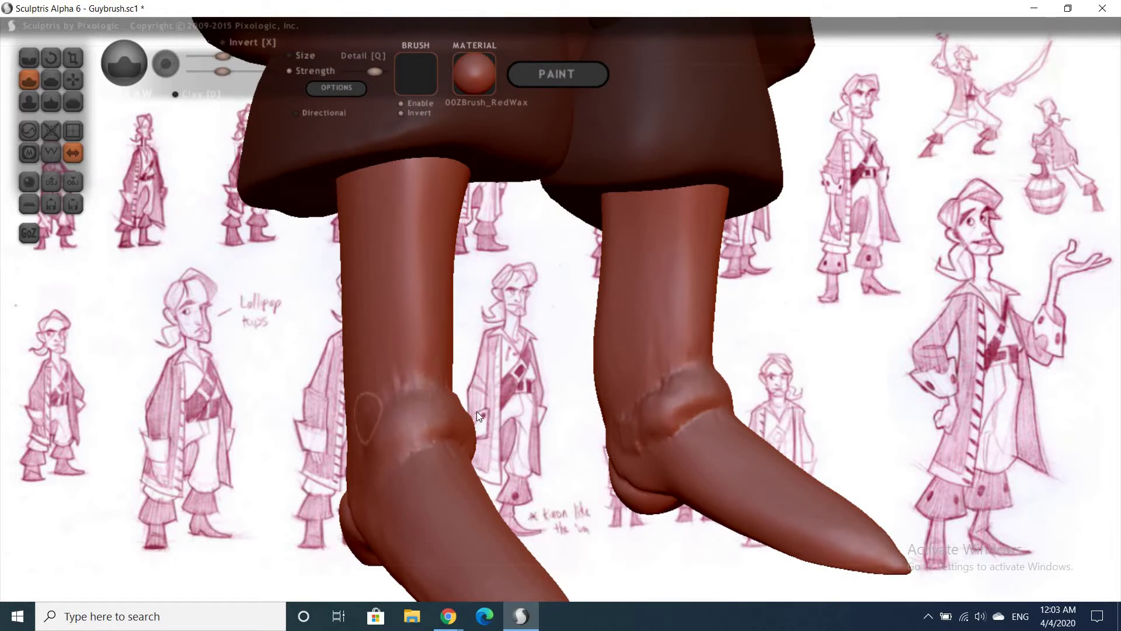
Add volume just above the ankle fold and smooth the folded area around the ankles
right_click_drag(477, 411, 422, 350)
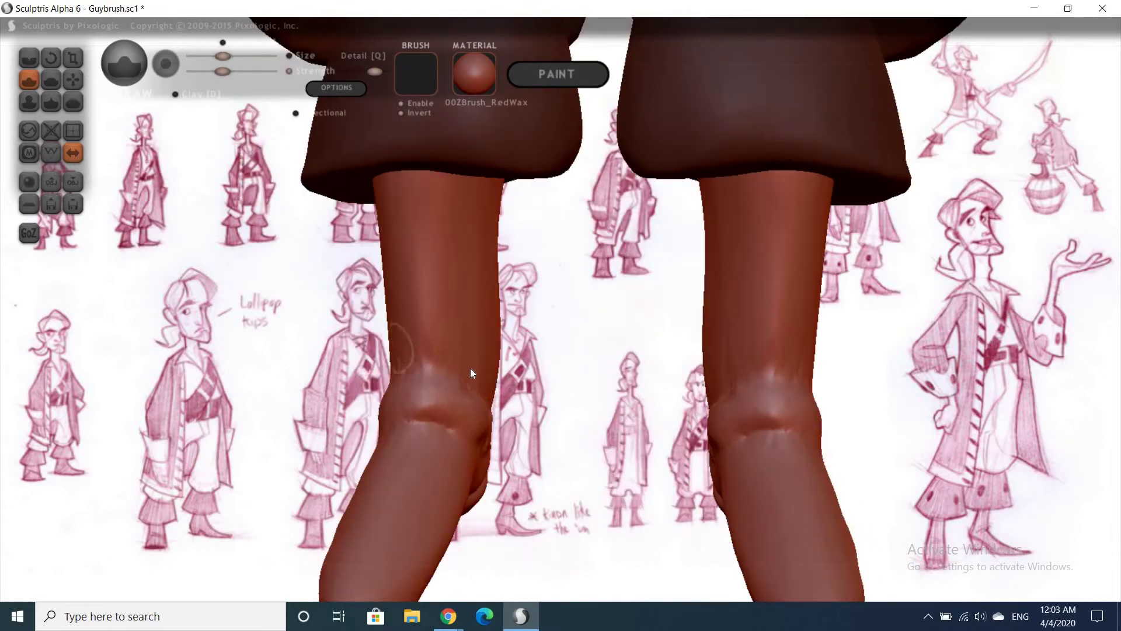
mouse_move(397, 351)
left_mouse_down()
mouse_move(489, 386)
mouse_move(457, 338)
mouse_move(507, 391)
mouse_move(523, 366)
mouse_move(446, 362)
left_mouse_up()
mouse_move(668, 356)
right_mouse_down()
mouse_move(436, 373)
mouse_move(381, 419)
right_mouse_up()
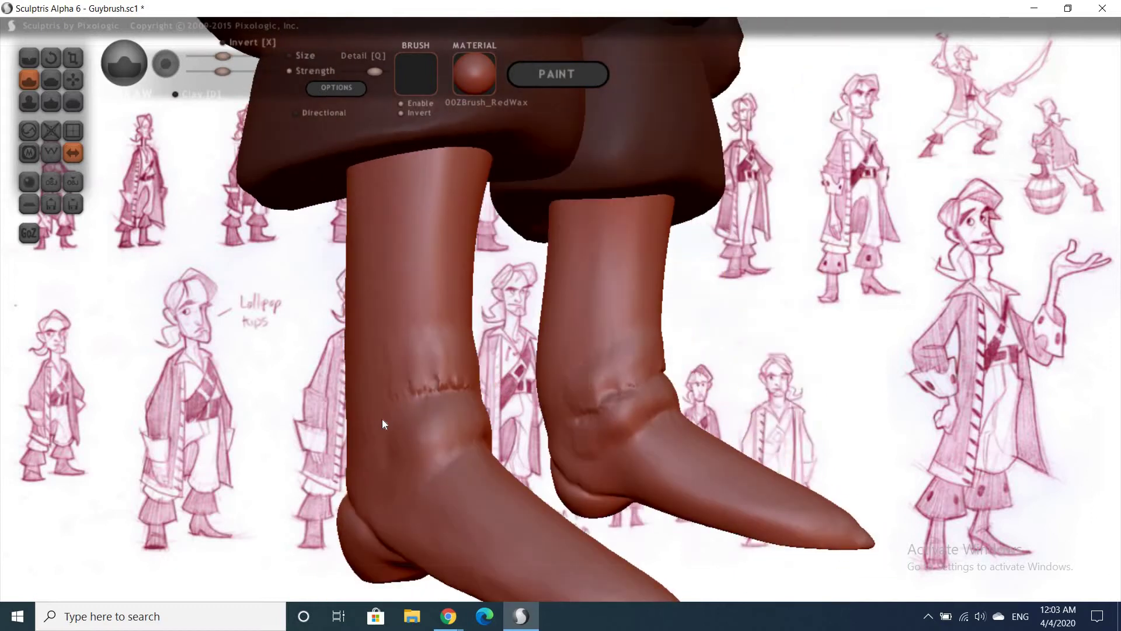
mouse_move(382, 419)
left_mouse_down("shift")
mouse_move(499, 402)
mouse_move(462, 403)
left_mouse_up("shift")
right_click_drag(472, 411, 500, 399)
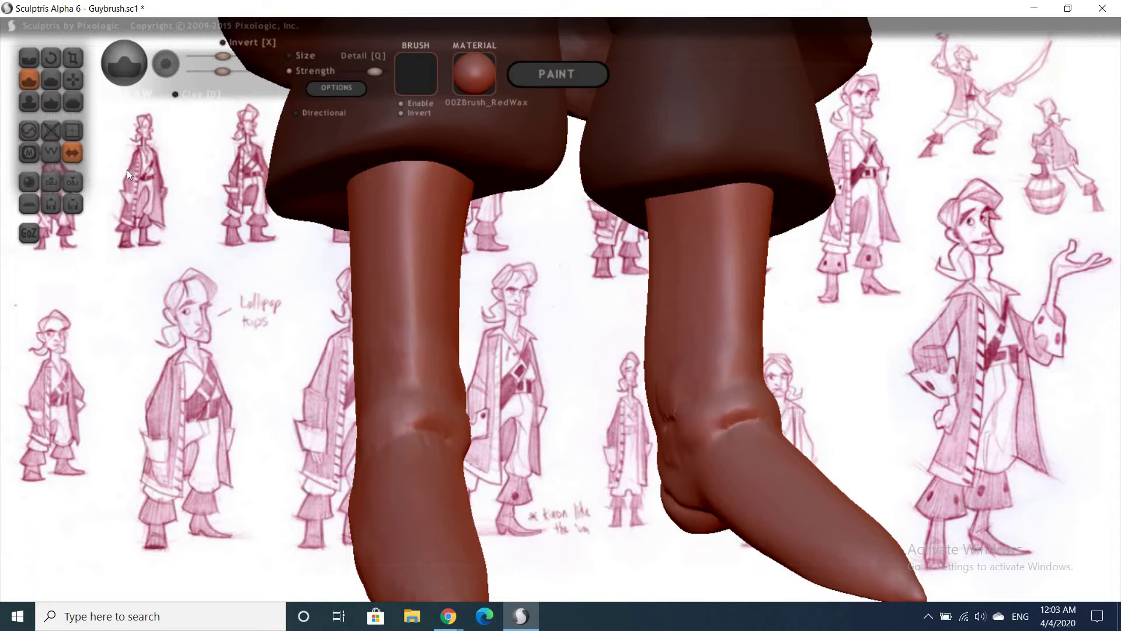
Carve a crease along the lower edge of the ankle fold where it meets the foot, using the Crease tool
key("c")
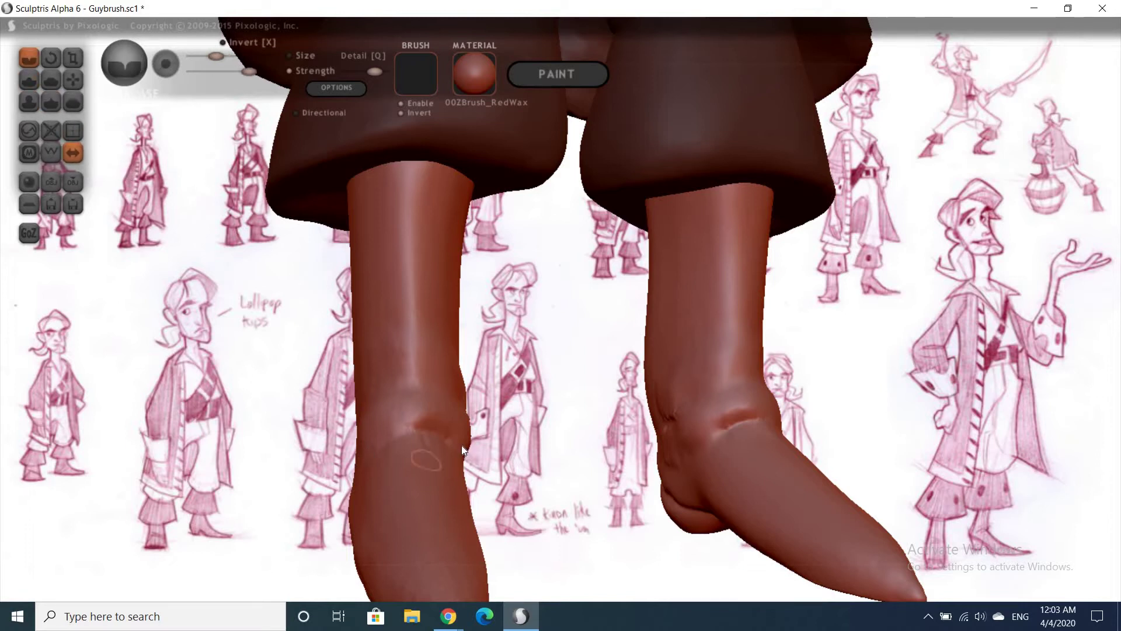
left_click_drag(426, 429, 444, 444)
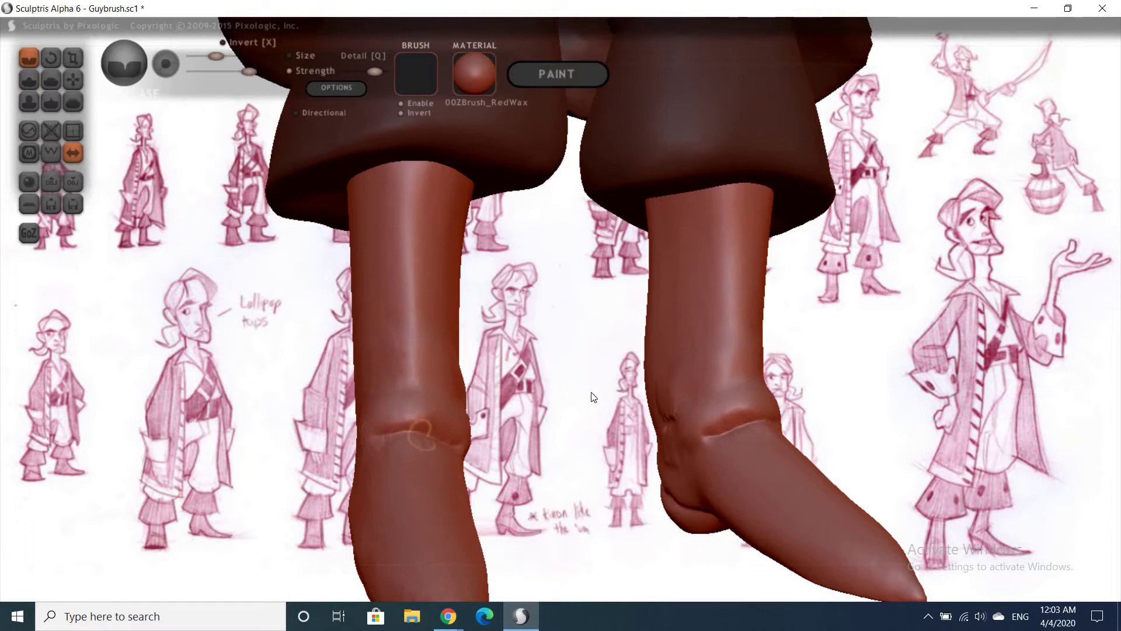
right_click_drag(467, 409, 398, 432)
mouse_move(437, 418)
left_mouse_down()
mouse_move(376, 446)
mouse_move(400, 430)
left_mouse_up()
mouse_move(401, 431)
right_mouse_down()
mouse_move(376, 435)
mouse_move(457, 422)
mouse_move(412, 434)
mouse_move(565, 435)
right_mouse_up()
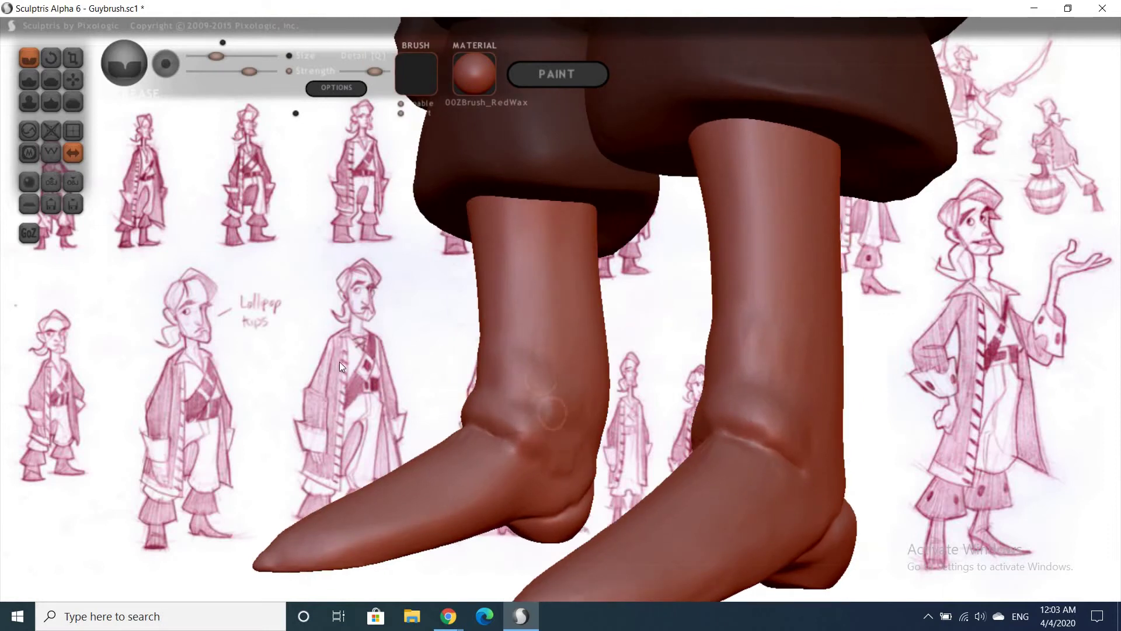
right_click_drag(478, 380, 432, 381)
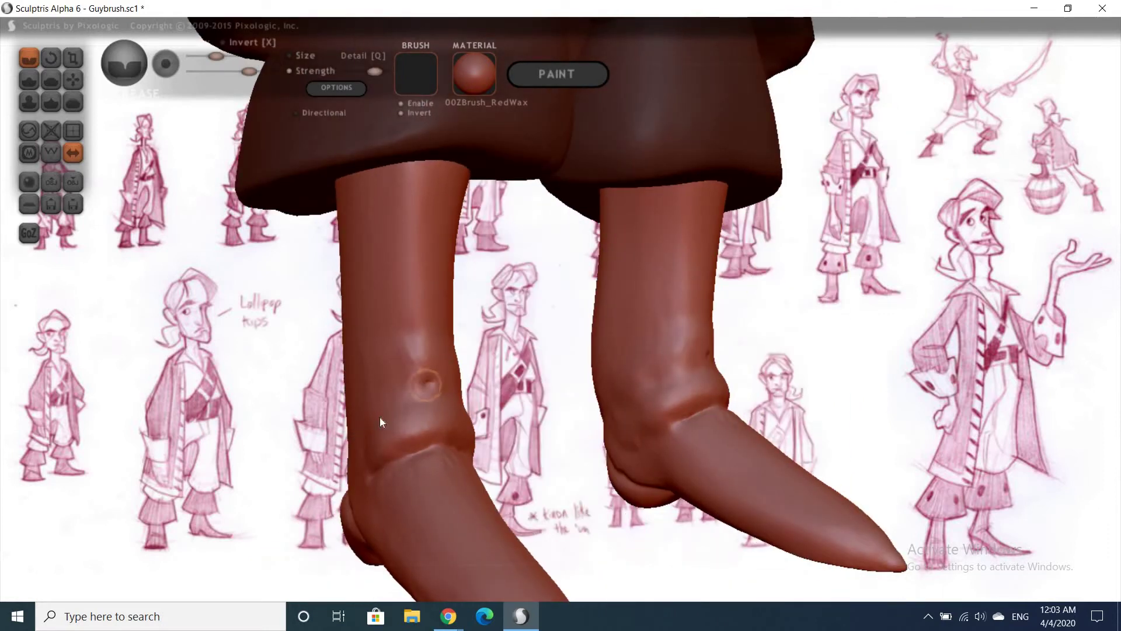
Carve a second crease along the upper edge of the ankle fold, running across the front and sides of the shaft
mouse_move(380, 417)
left_mouse_down()
mouse_move(440, 402)
mouse_move(502, 431)
mouse_move(454, 412)
left_mouse_up()
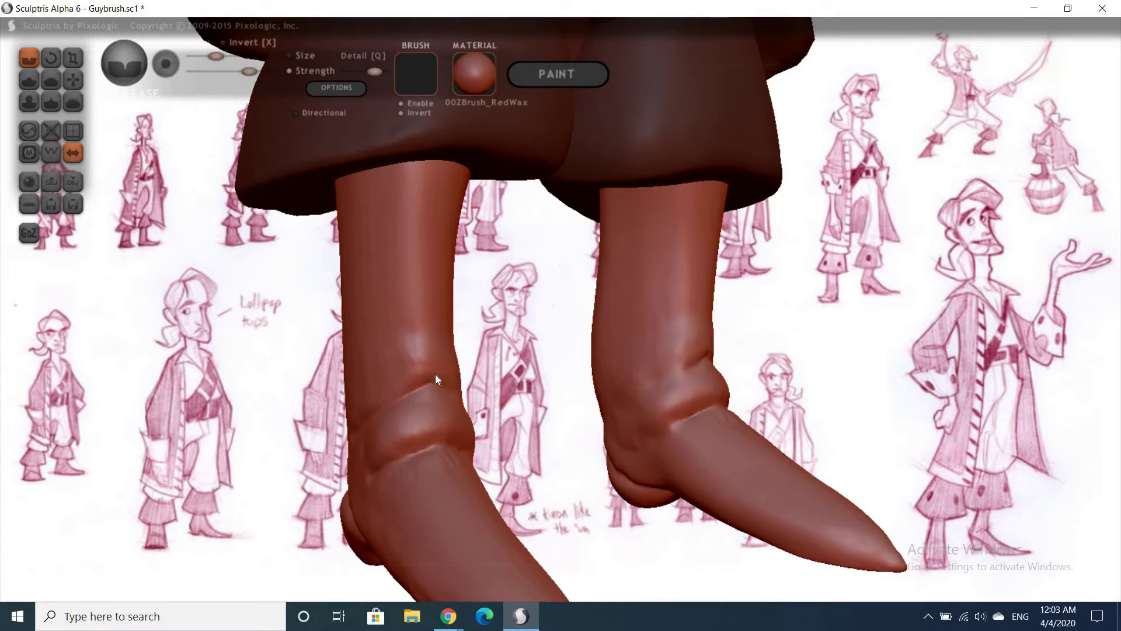
right_click_drag(436, 379, 499, 412)
mouse_move(427, 362)
left_mouse_down()
mouse_move(467, 409)
mouse_move(485, 412)
left_mouse_up()
mouse_move(485, 412)
right_mouse_down()
mouse_move(441, 448)
mouse_move(395, 453)
right_mouse_up()
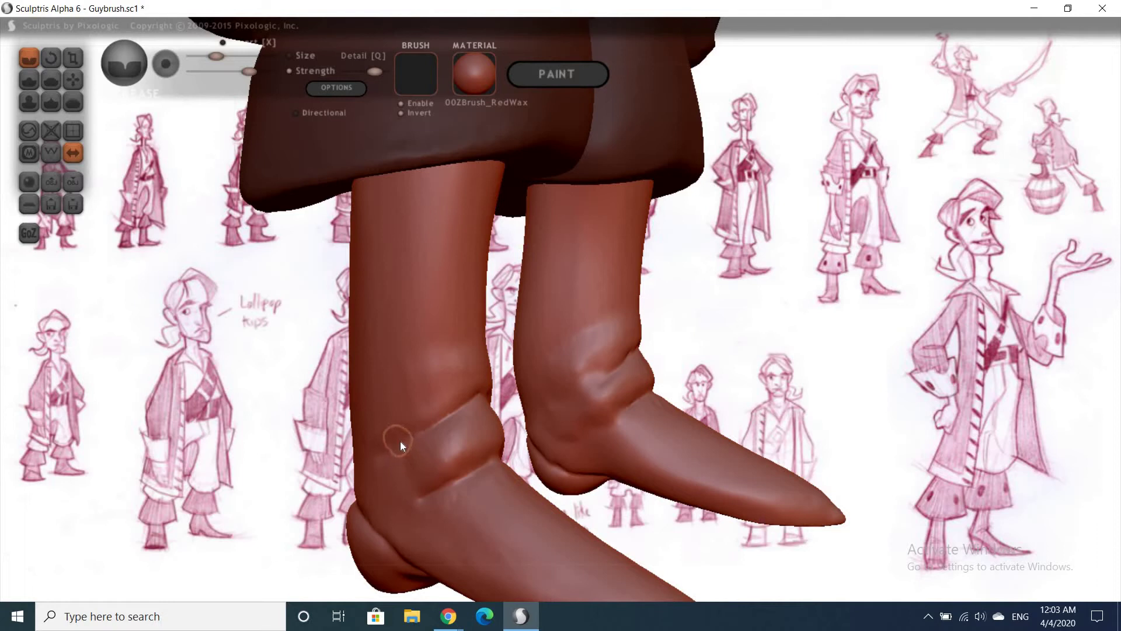
Tighten the creases around the ankle fold using the Pinch tool with an adjusted brush size
key("p")
key("space")
mouse_move(414, 371)
left_mouse_down()
mouse_move(398, 463)
mouse_move(388, 447)
left_mouse_up()
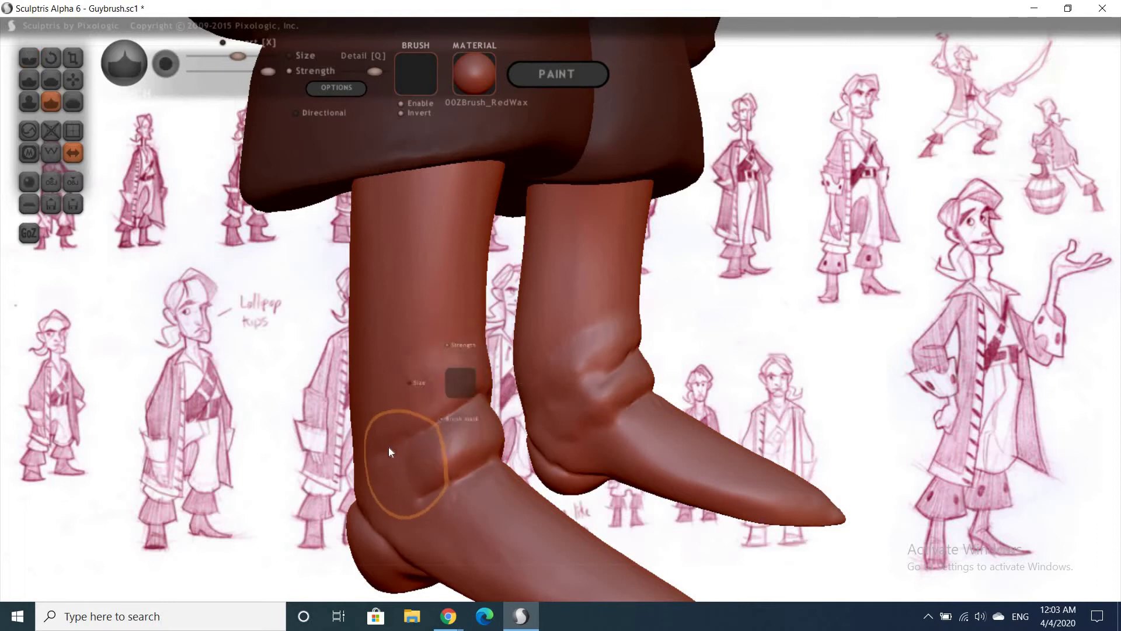
mouse_move(759, 353)
right_mouse_down()
mouse_move(462, 430)
mouse_move(455, 408)
right_mouse_up()
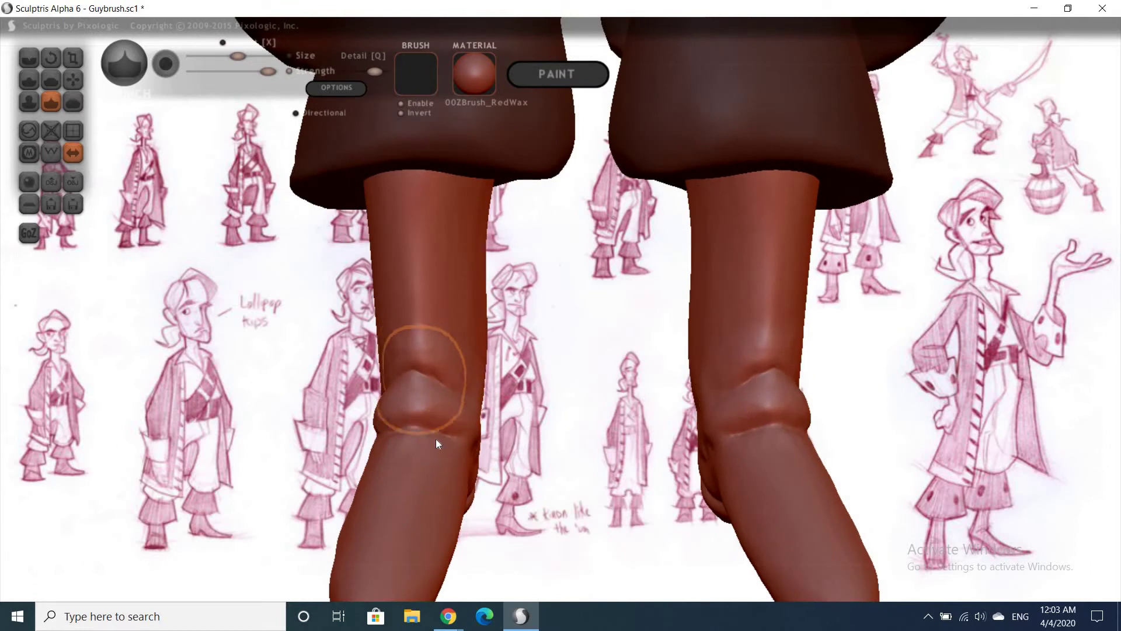
mouse_move(464, 402)
right_mouse_down()
mouse_move(489, 398)
mouse_move(605, 478)
right_mouse_up()
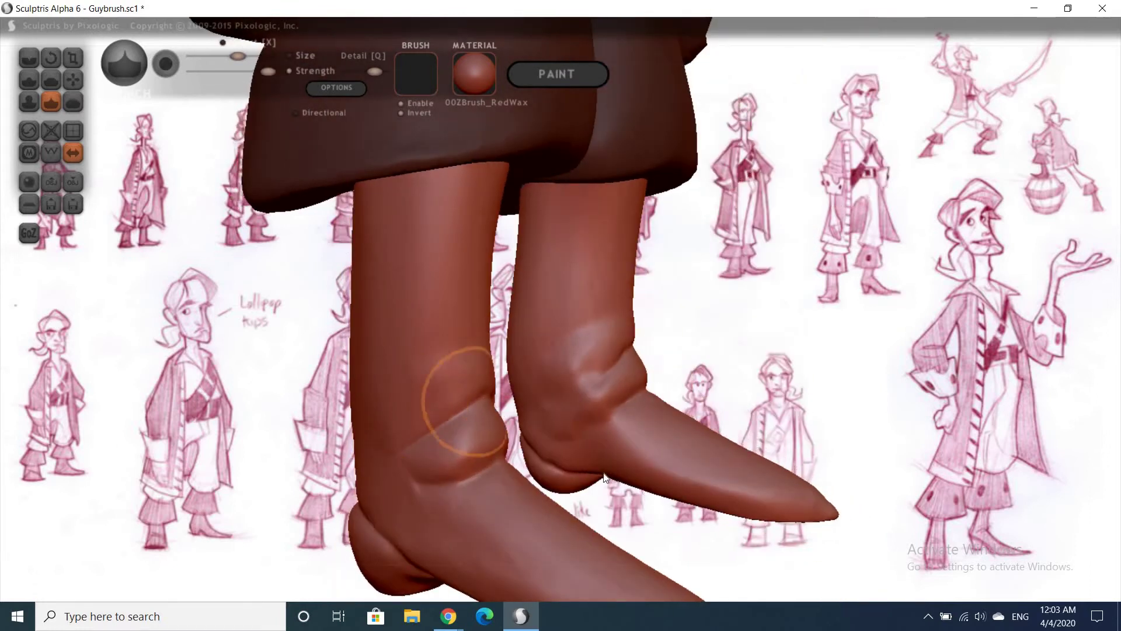
Reshape the ankle fold using the Grab tool with a larger brush
key("g")
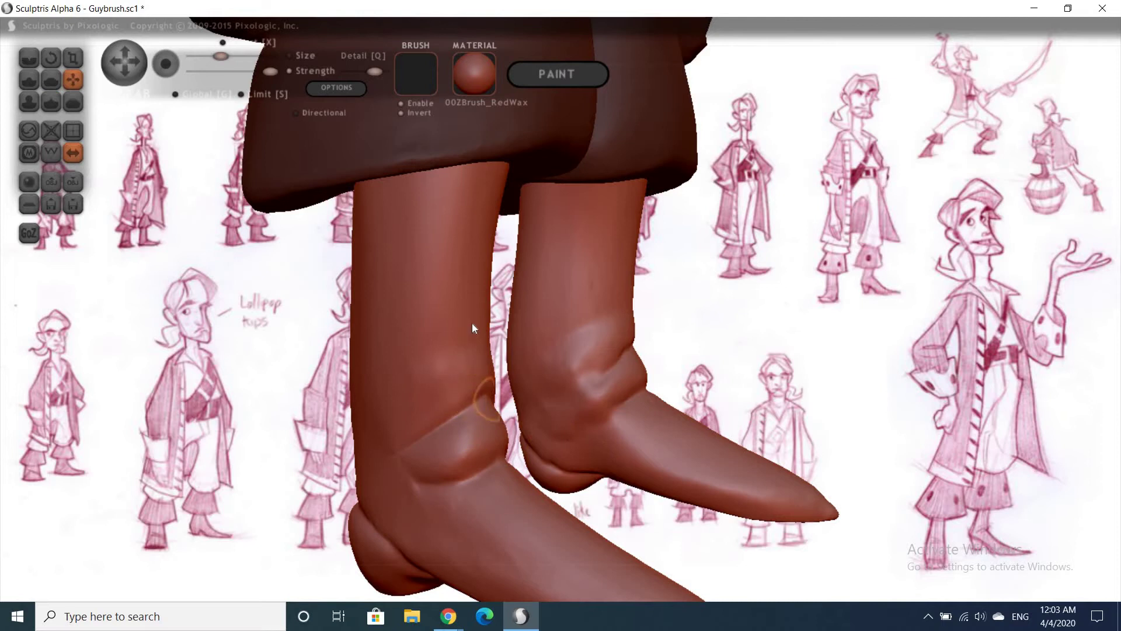
key("space")
mouse_move(479, 305)
left_mouse_down()
mouse_move(474, 391)
mouse_move(438, 430)
mouse_move(429, 424)
left_mouse_up()
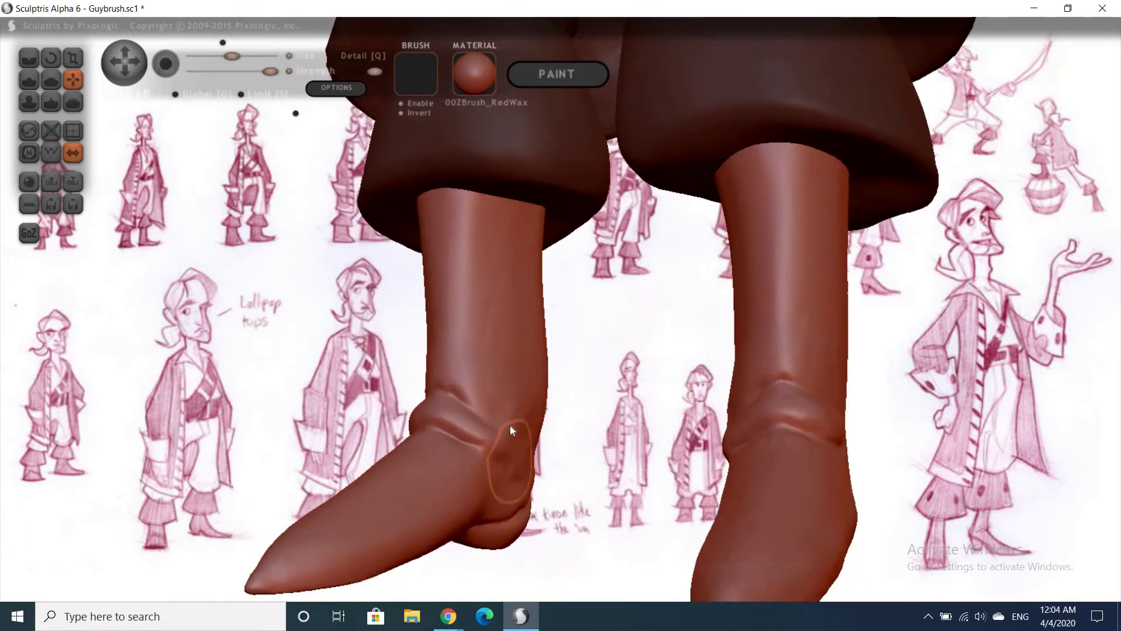
Push in the back of the boot shafts above the heels using the Grab tool with a further enlarged brush
right_click_drag(571, 438, 580, 393)
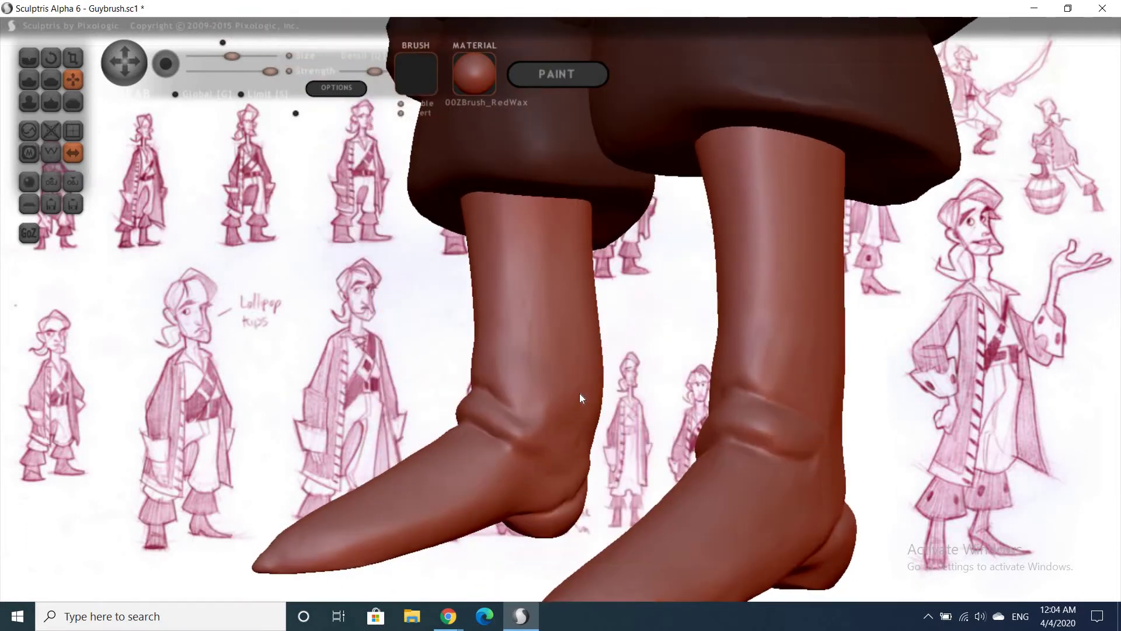
key("space")
left_click_drag(608, 371, 594, 384)
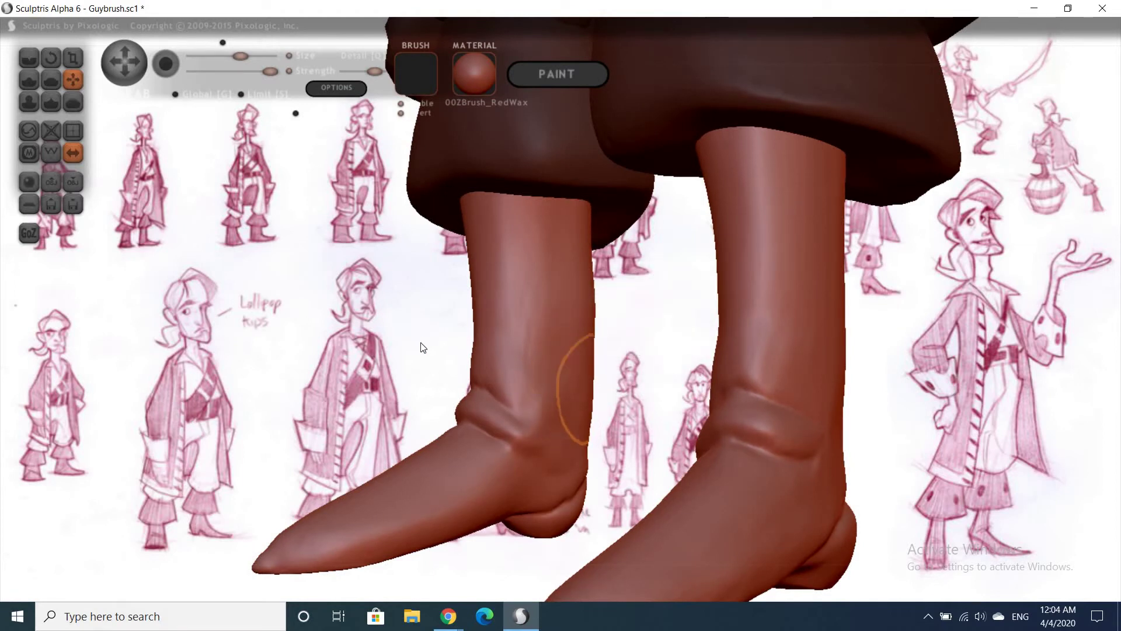
mouse_move(584, 379)
right_mouse_down()
mouse_move(563, 438)
mouse_move(709, 458)
mouse_move(726, 493)
right_mouse_up()
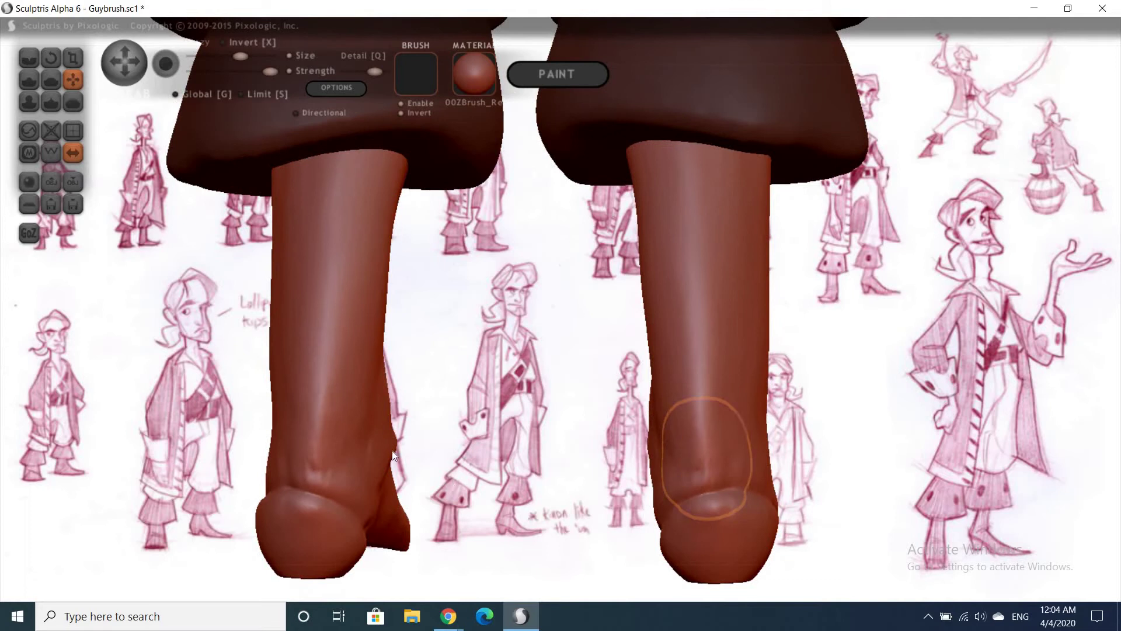
Puff up the upper edge of the heel blocks along the heel crease using the Inflate tool
right_click_drag(439, 442, 355, 439)
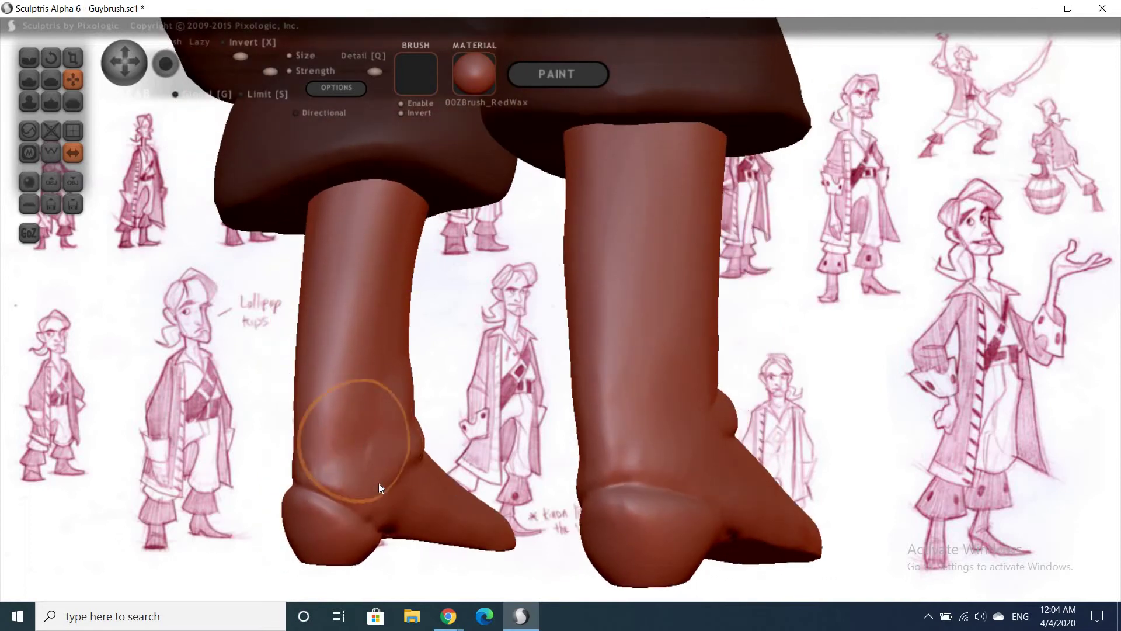
right_click_drag(434, 409, 480, 461)
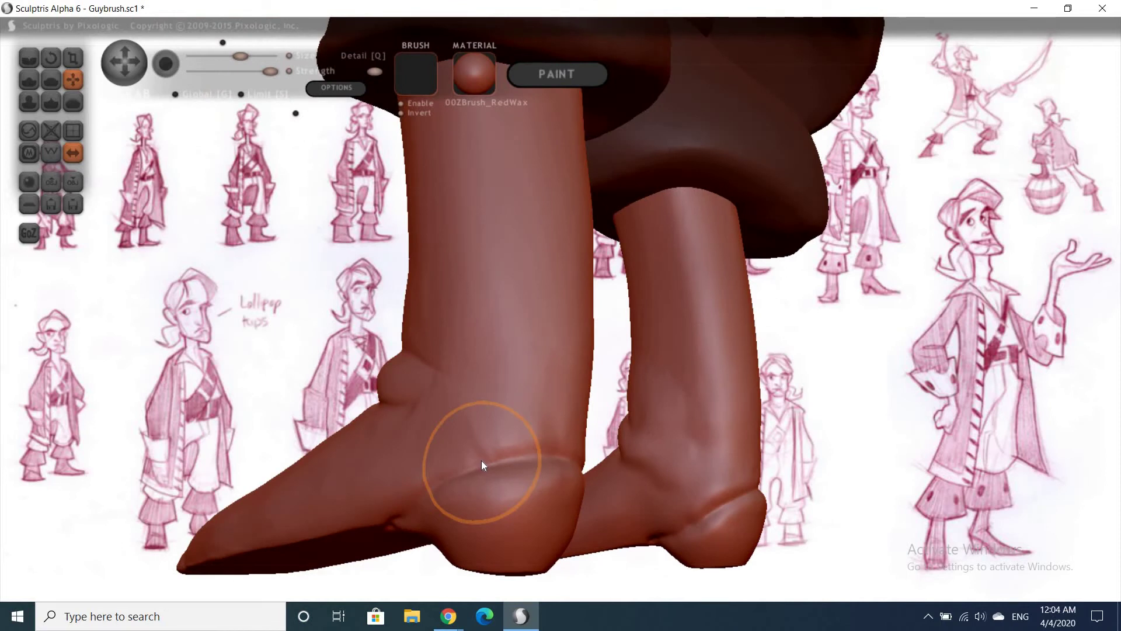
left_click(481, 460)
key("i")
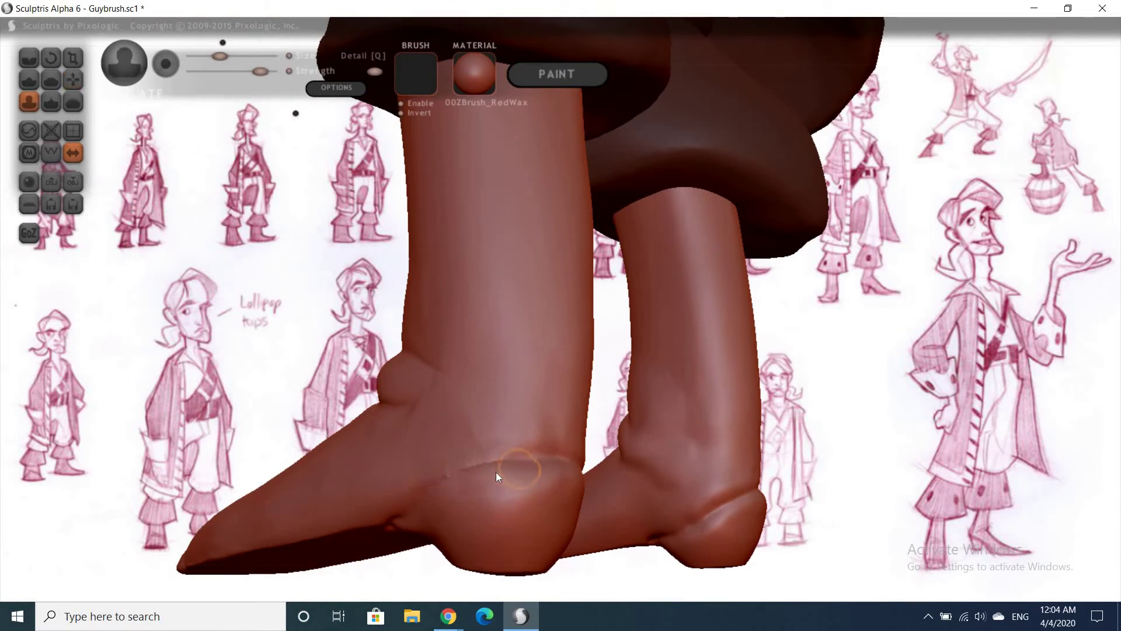
right_click_drag(383, 366, 937, 429)
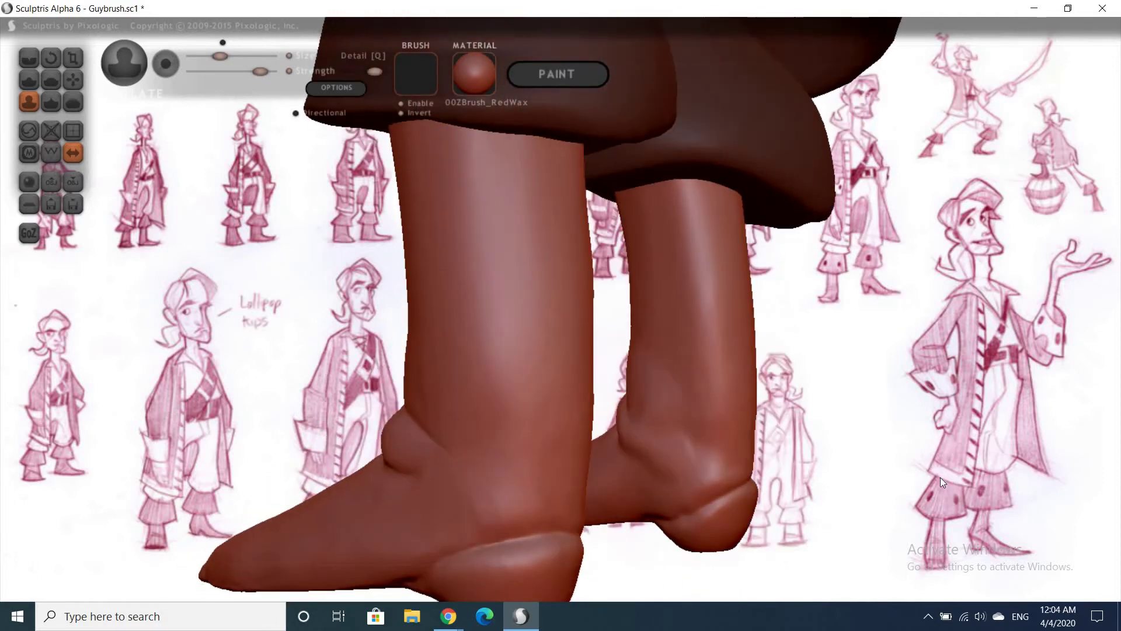
right_click_drag(940, 478, 422, 408)
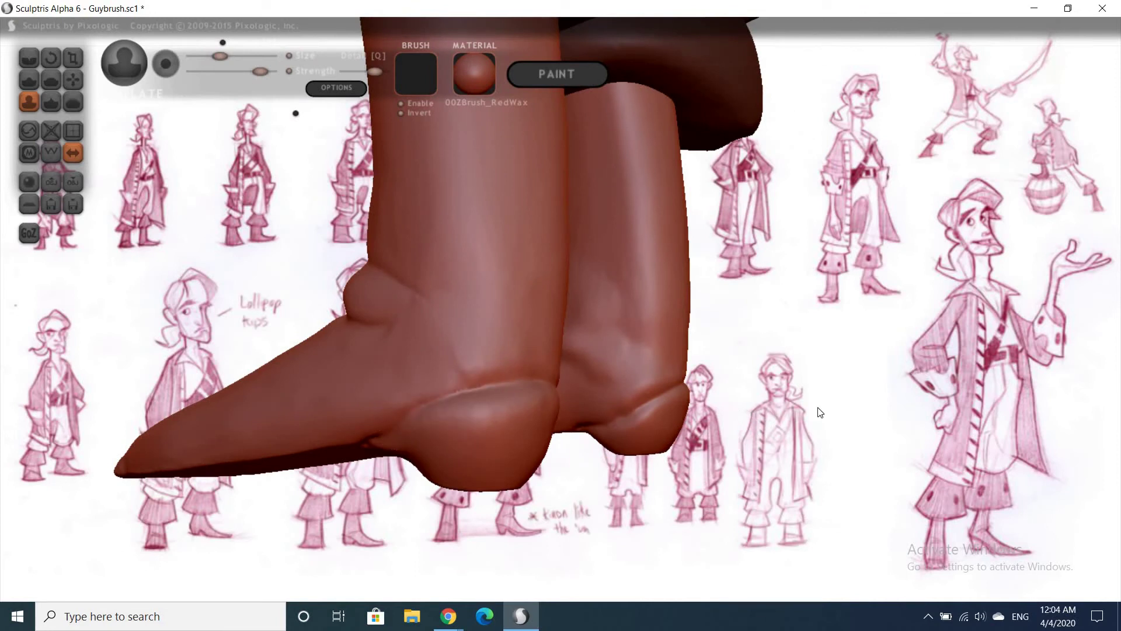
right_click_drag(821, 412, 824, 408)
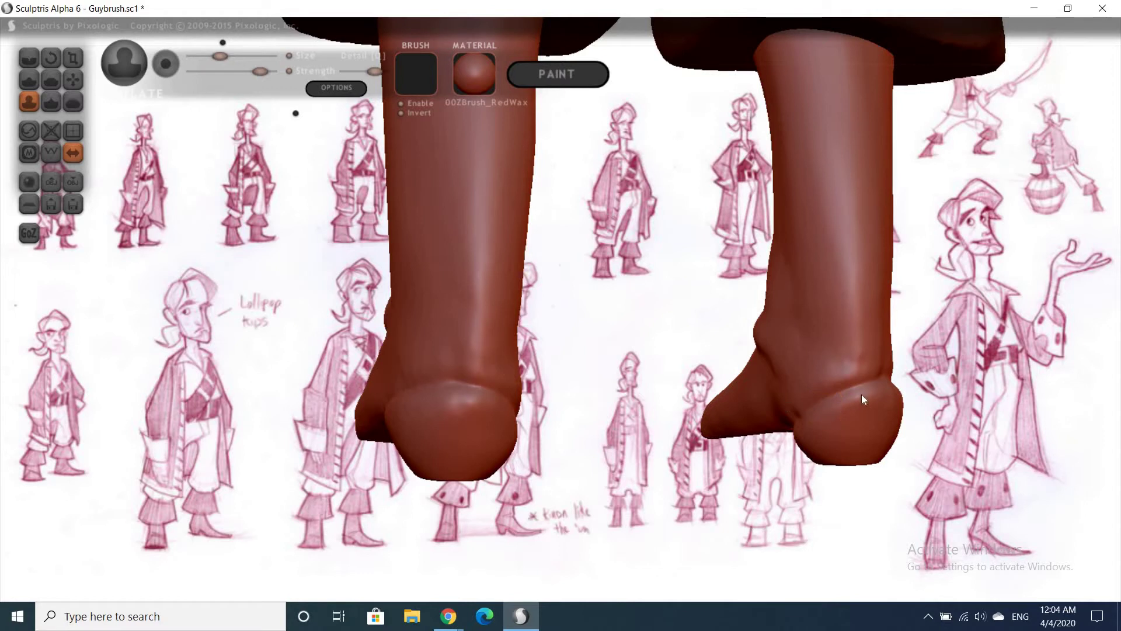
Sharpen the crease between the boot shafts and the heel blocks using the Pinch tool
key("c")
key("space")
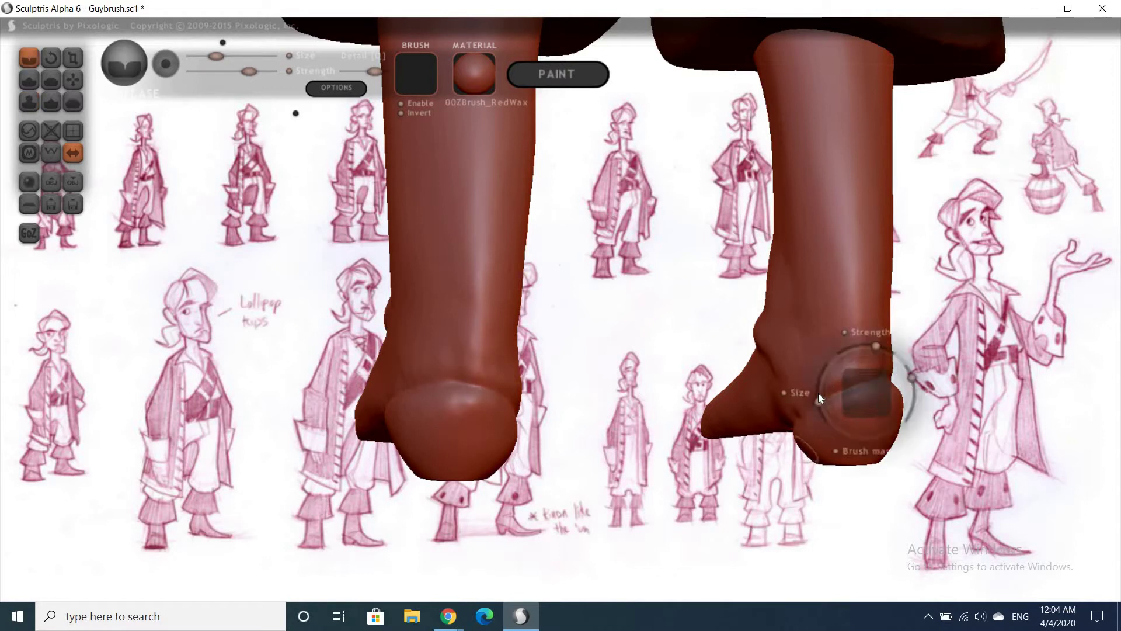
mouse_move(823, 398)
left_mouse_down("shift")
mouse_move(824, 413)
mouse_move(853, 430)
left_mouse_up("shift")
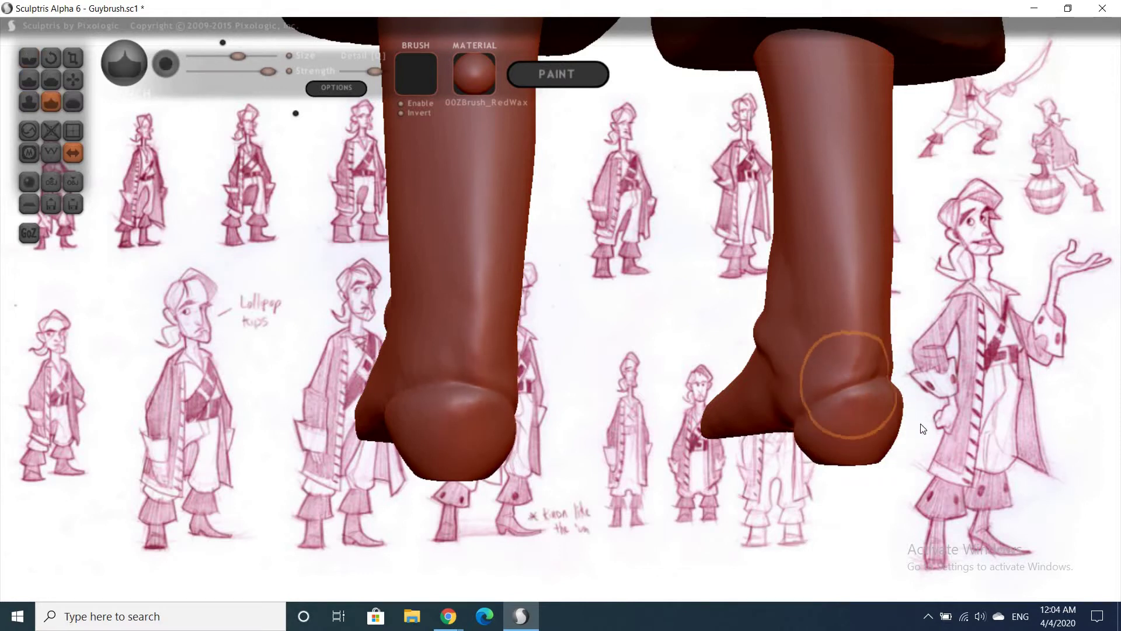
key("p")
left_click_drag(962, 397, 952, 409)
scroll(900, 421, "up", 2)
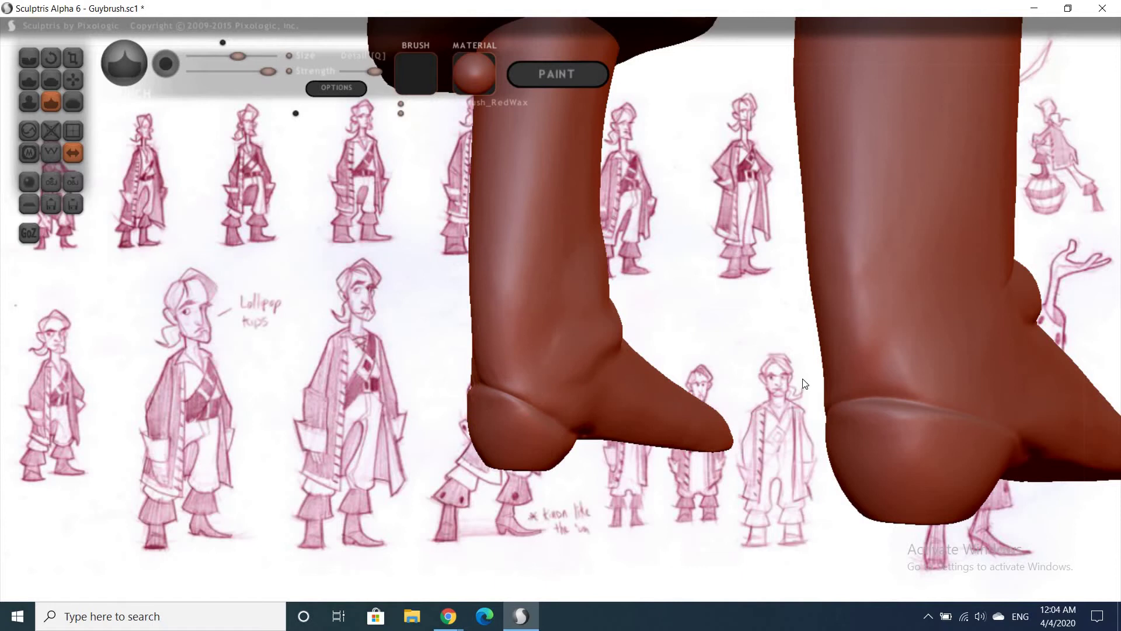
mouse_move(724, 373)
left_mouse_down()
mouse_move(649, 325)
mouse_move(724, 333)
mouse_move(716, 288)
mouse_move(787, 556)
mouse_move(772, 397)
mouse_move(787, 495)
mouse_move(776, 523)
left_mouse_up()
left_click_drag(988, 532, 899, 460)
Switch to the coat collar and reshape the inner edges of its V-shaped front opening using the Grab tool with a smaller brush
scroll(599, 335, "up", 5)
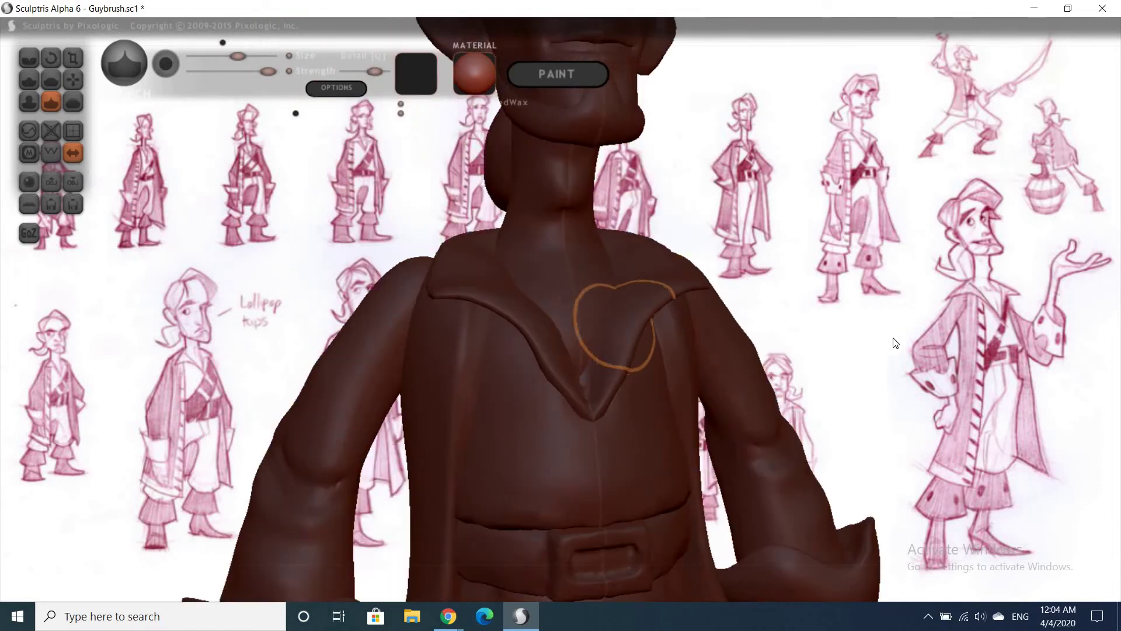
right_click_drag(504, 343, 510, 328)
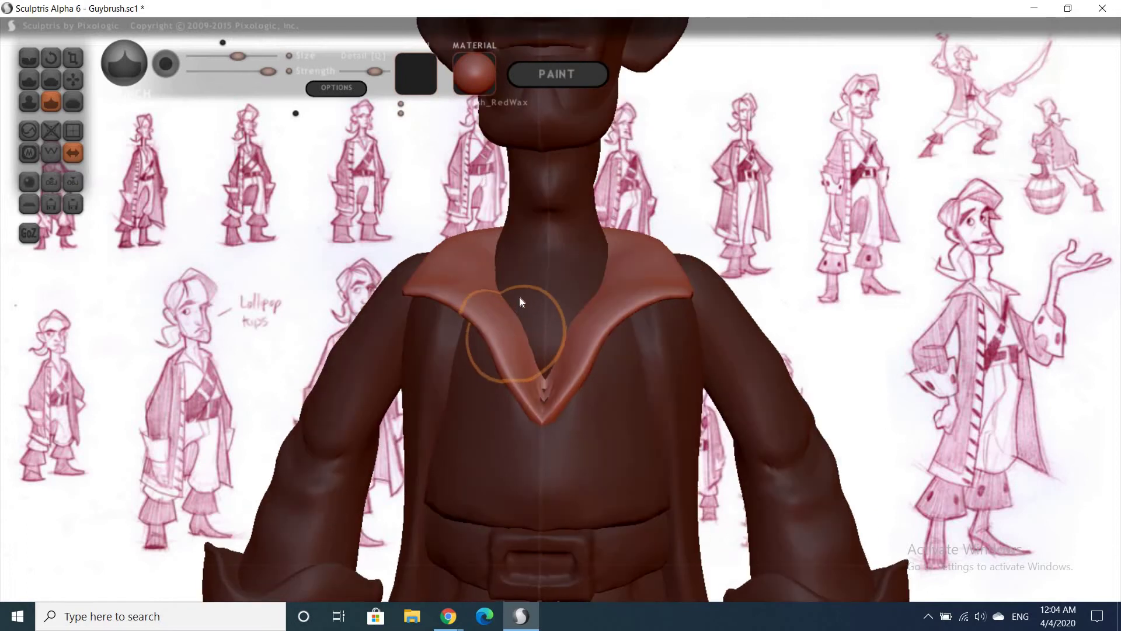
key("g")
key("space")
mouse_move(534, 236)
left_mouse_down()
mouse_move(515, 327)
mouse_move(495, 333)
mouse_move(502, 367)
mouse_move(514, 366)
mouse_move(500, 316)
mouse_move(540, 292)
mouse_move(483, 345)
left_mouse_up()
scroll(499, 257, "up", 3)
key("space")
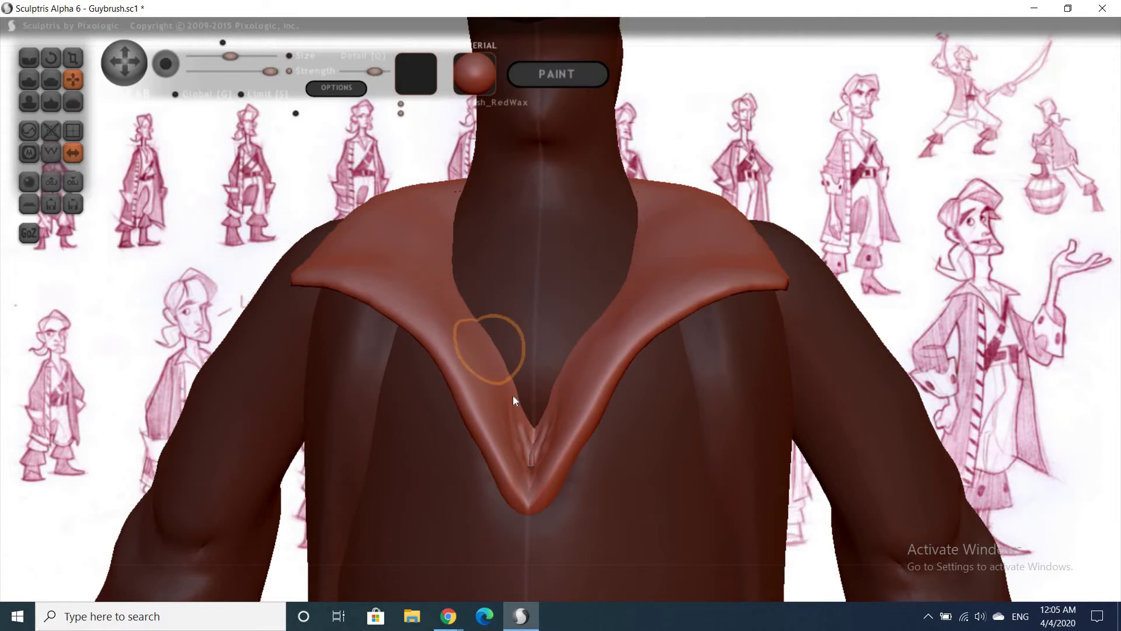
mouse_move(507, 397)
left_mouse_down()
mouse_move(529, 443)
mouse_move(531, 419)
left_mouse_up()
mouse_move(1045, 257)
left_mouse_down()
mouse_move(583, 471)
mouse_move(591, 457)
left_mouse_up()
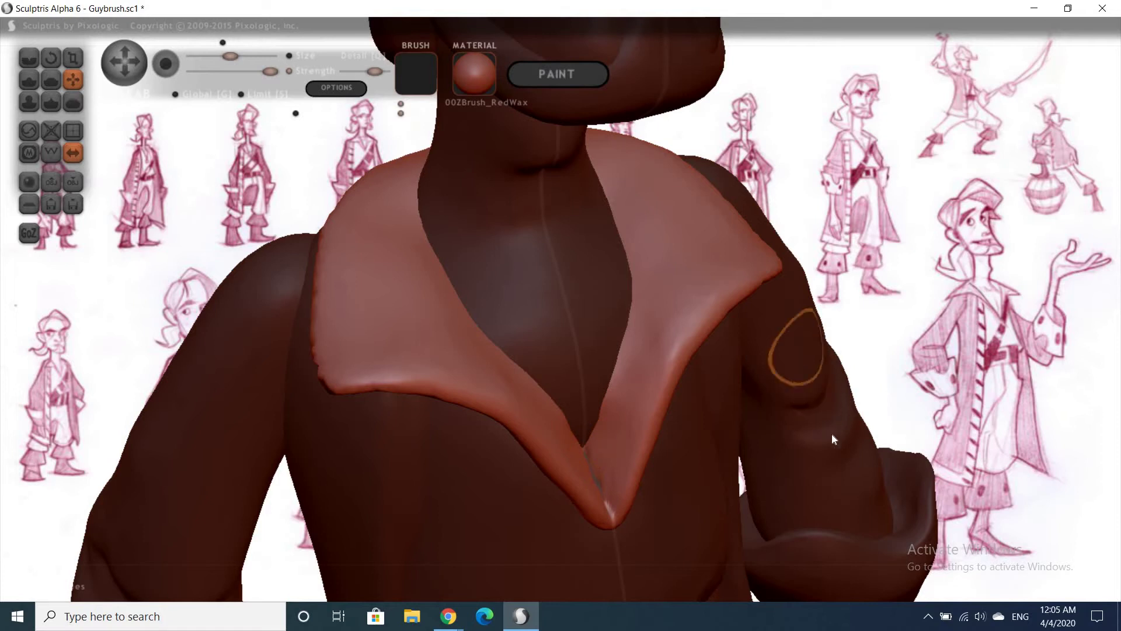
Examine the whole figure from the front, side and below, comparing its collar, coat and boots with the reference sketches
scroll(808, 333, "down", 5)
scroll(808, 334, "down", 5)
left_click_drag(803, 478, 660, 421)
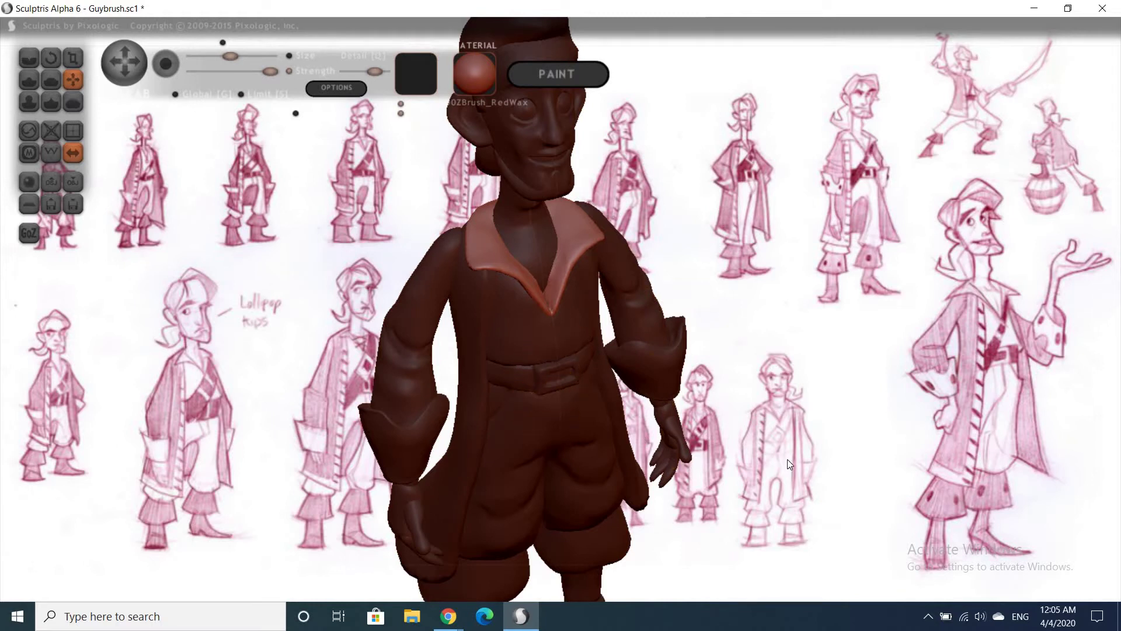
scroll(783, 435, "down", 4)
scroll(788, 438, "up", 5)
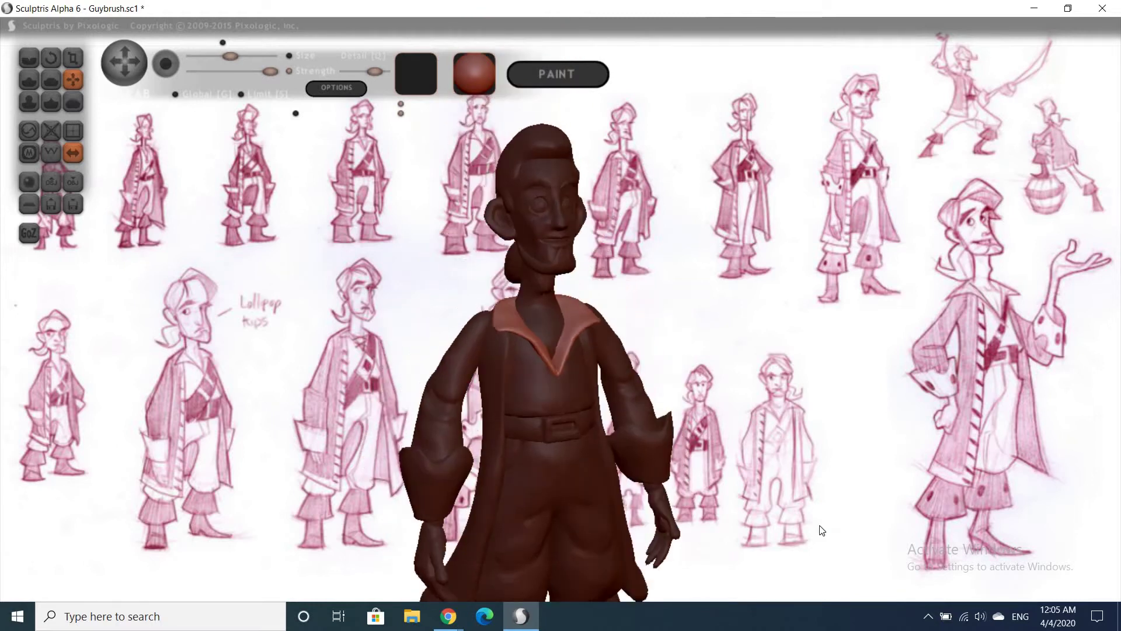
left_click_drag(786, 409, 783, 394)
mouse_move(766, 436)
left_mouse_down()
mouse_move(818, 453)
mouse_move(818, 418)
mouse_move(824, 433)
mouse_move(774, 416)
mouse_move(800, 427)
mouse_move(779, 433)
mouse_move(851, 462)
mouse_move(811, 410)
mouse_move(882, 434)
mouse_move(878, 445)
mouse_move(759, 419)
mouse_move(749, 431)
left_mouse_up()
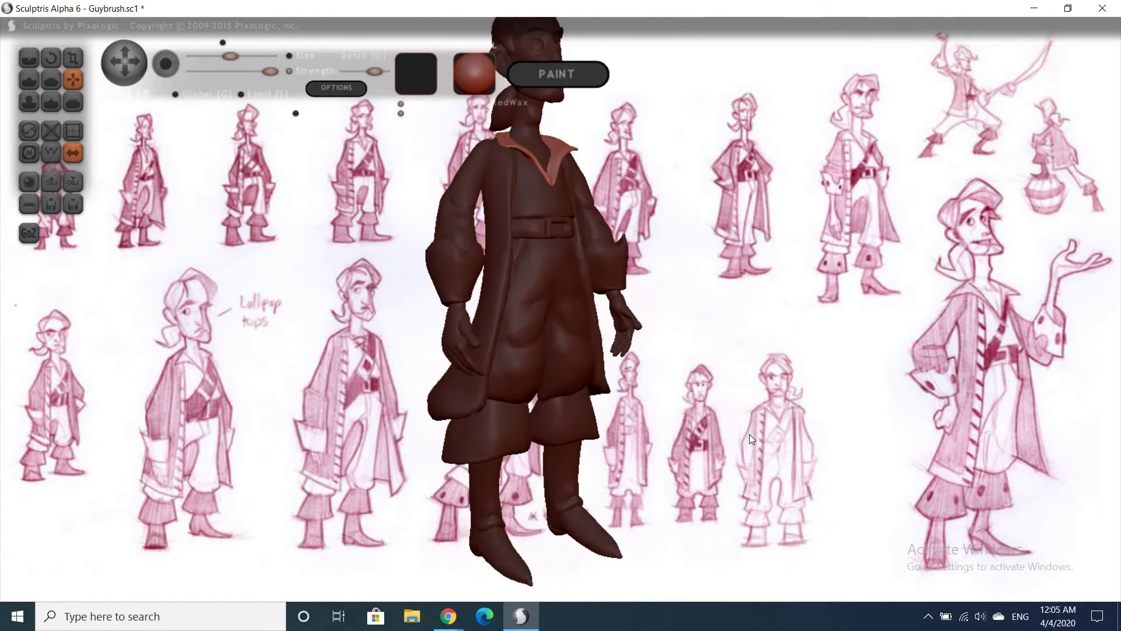
scroll(749, 433, "up", 3)
left_click_drag(760, 498, 765, 423)
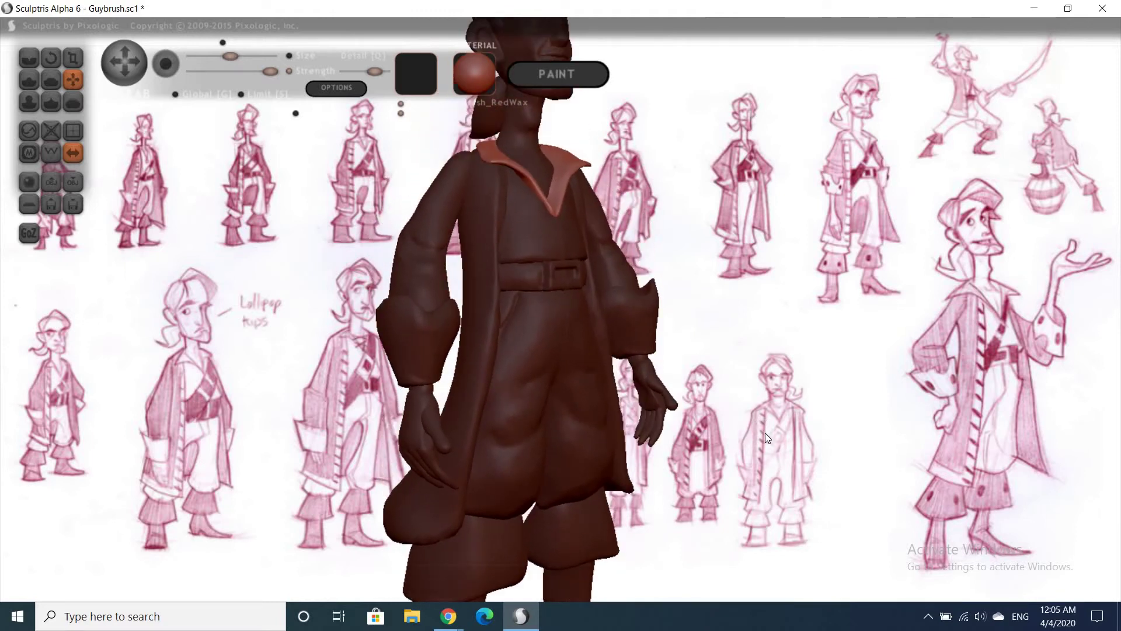
mouse_move(782, 401)
left_mouse_down()
mouse_move(770, 401)
mouse_move(787, 365)
mouse_move(794, 426)
mouse_move(746, 487)
mouse_move(812, 413)
mouse_move(838, 456)
mouse_move(800, 453)
left_mouse_up()
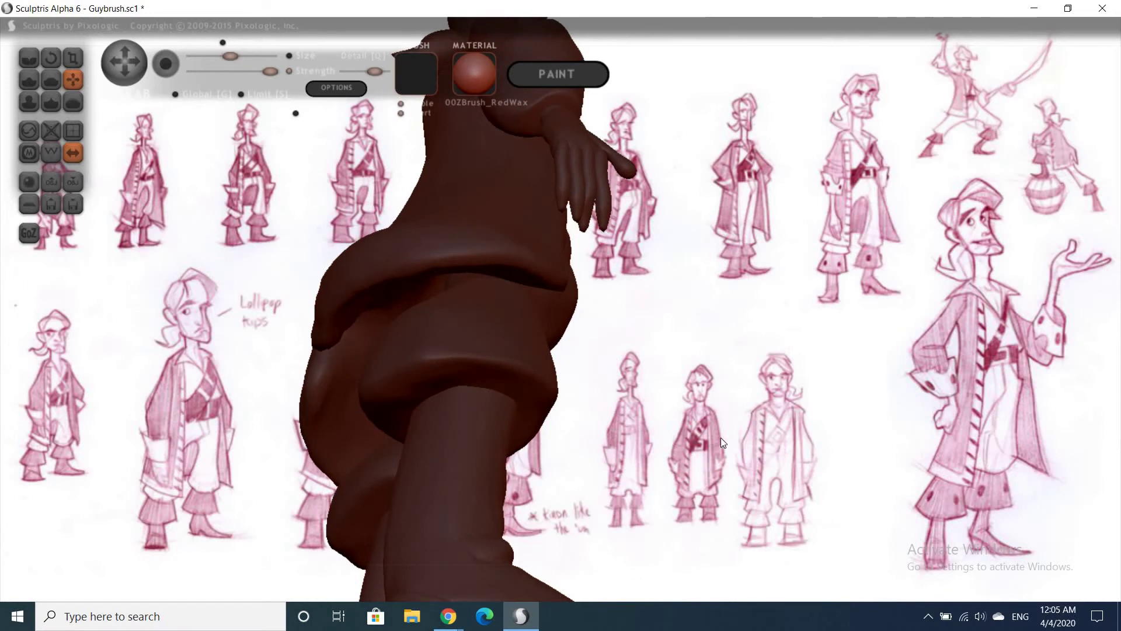
Switch to the cuffs below the knees, sharpen their lower rims using the Pinch tool, and adjust the hem using the Grab tool
key("p")
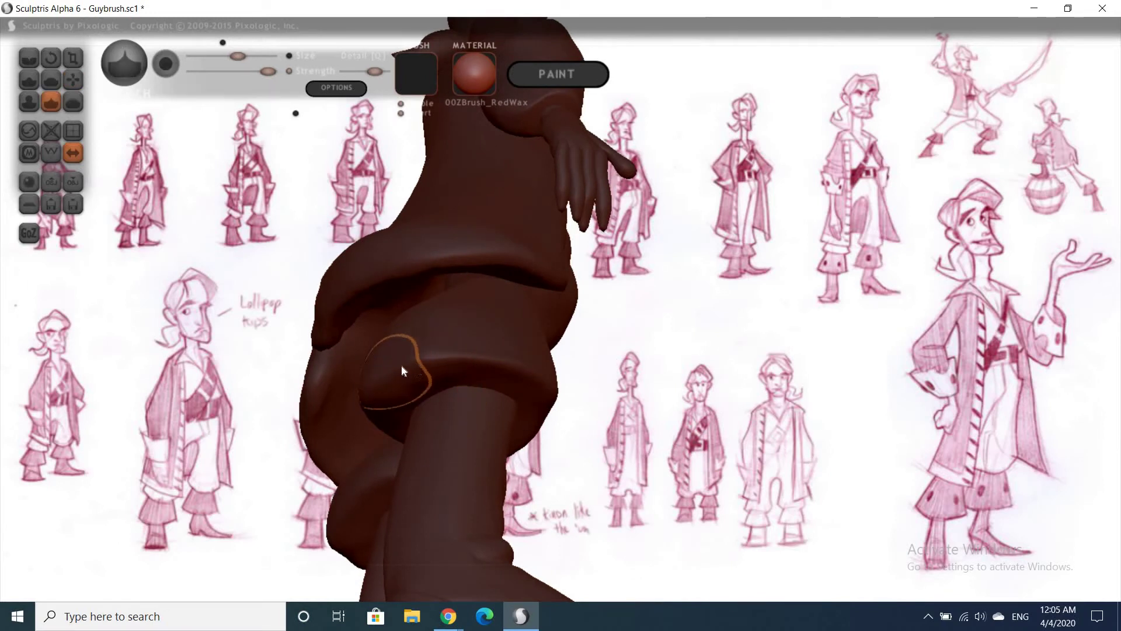
left_click(401, 364)
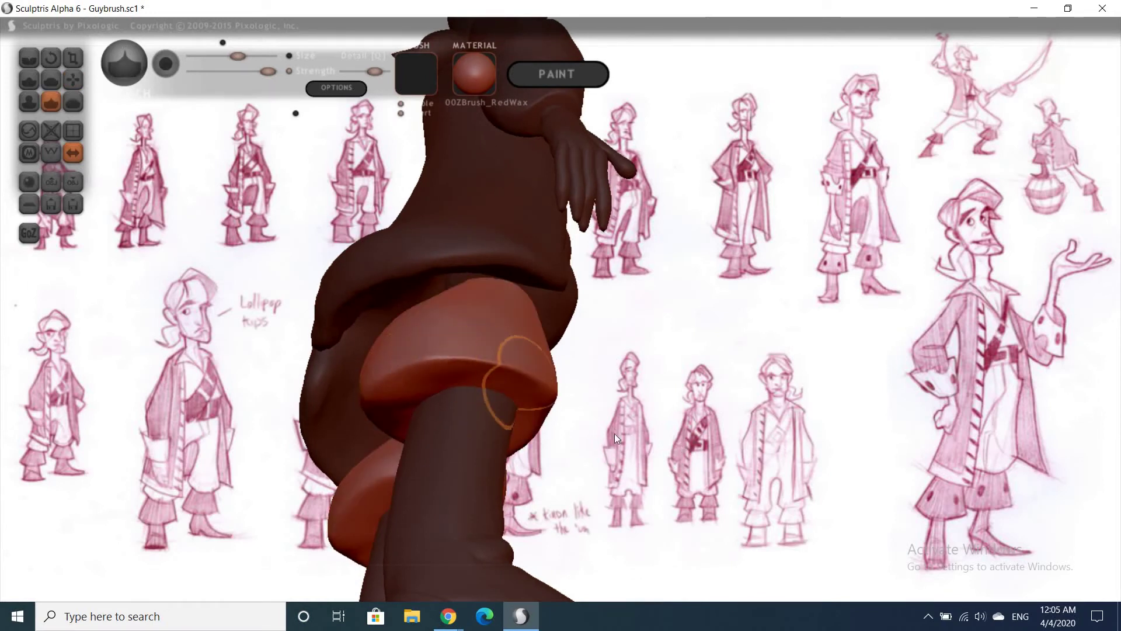
mouse_move(615, 433)
left_mouse_down()
mouse_move(518, 446)
mouse_move(545, 445)
left_mouse_up()
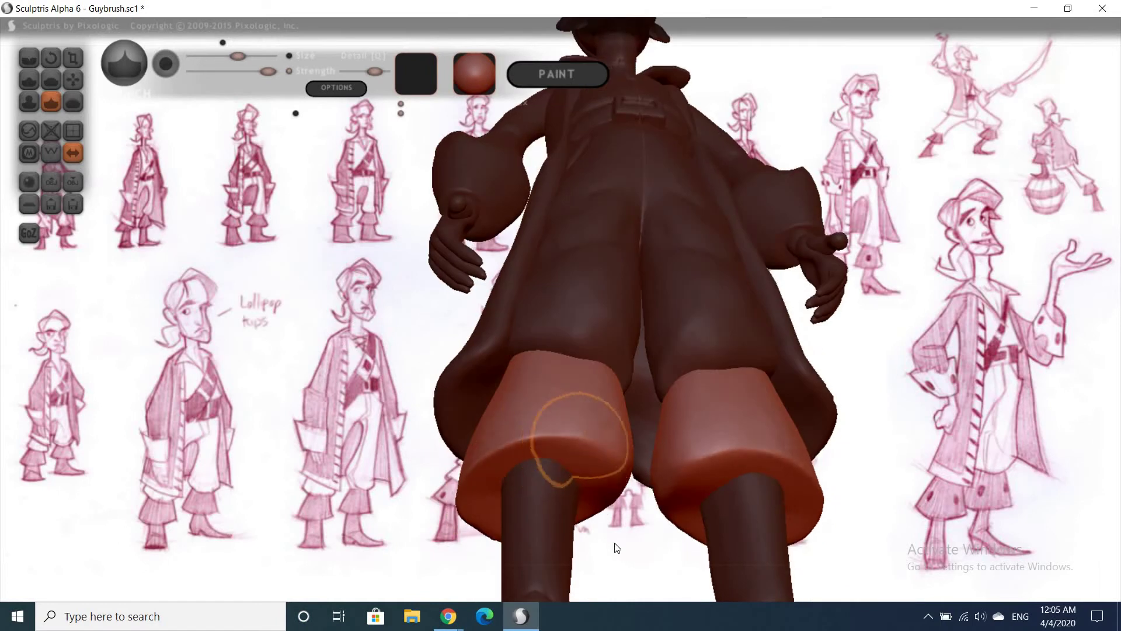
mouse_move(554, 550)
left_mouse_down()
mouse_move(321, 415)
mouse_move(598, 404)
mouse_move(884, 453)
left_mouse_up()
mouse_move(468, 353)
left_mouse_down()
mouse_move(563, 400)
mouse_move(546, 368)
mouse_move(569, 330)
mouse_move(652, 310)
mouse_move(722, 331)
mouse_move(762, 374)
mouse_move(996, 405)
left_mouse_up()
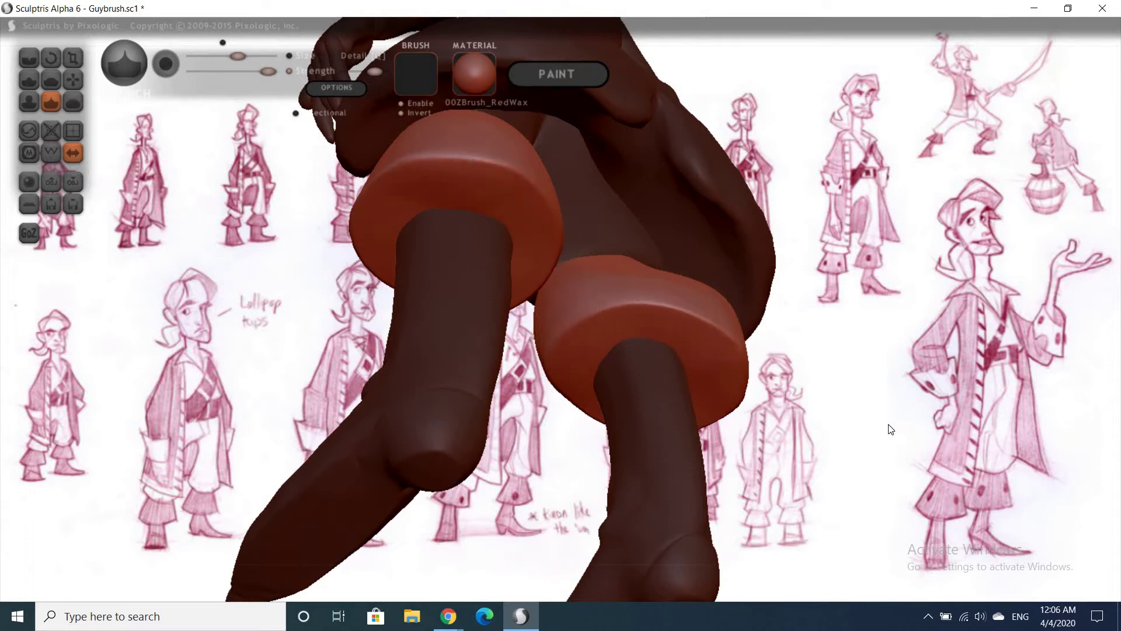
mouse_move(890, 429)
left_mouse_down()
mouse_move(798, 469)
mouse_move(735, 449)
mouse_move(784, 419)
mouse_move(479, 466)
left_mouse_up()
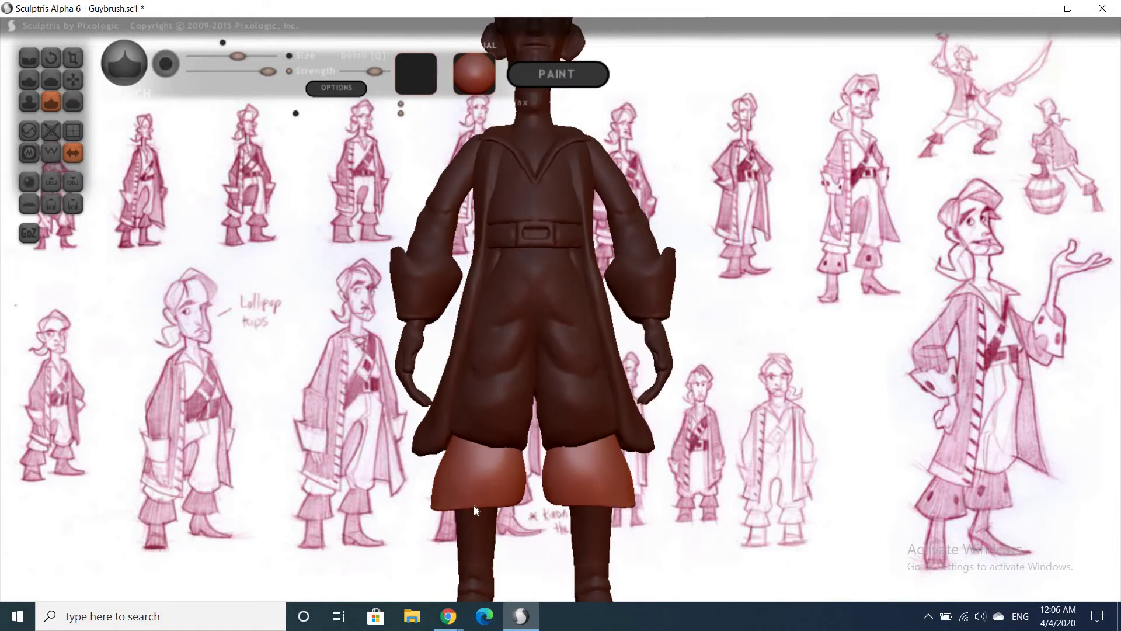
key("g")
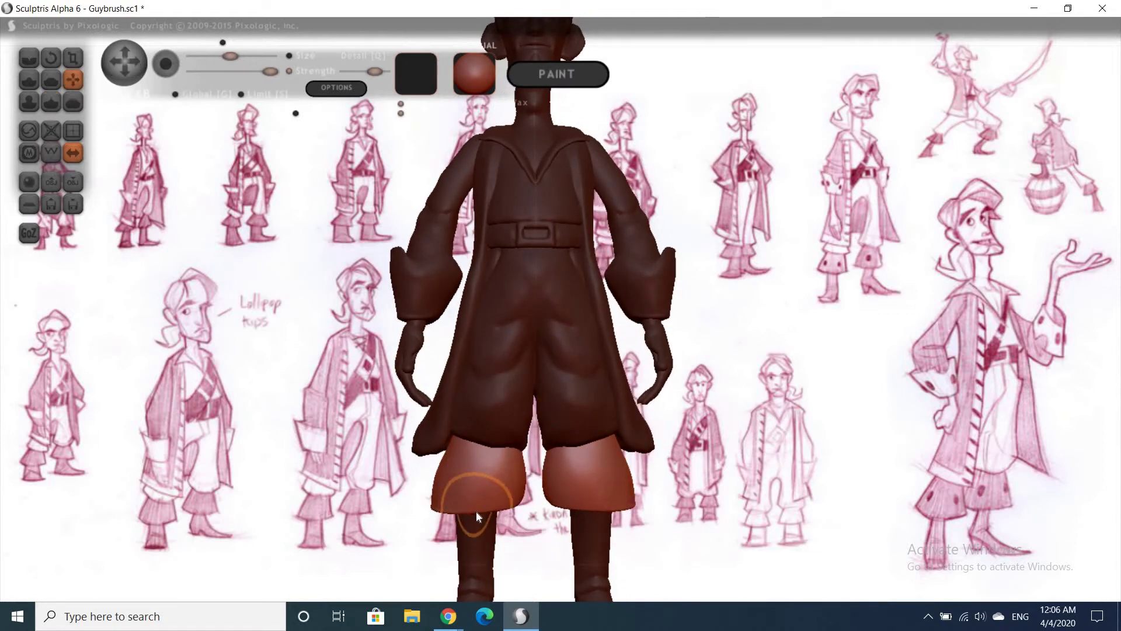
Switch to the ponytail behind the head and enlarge it using the Scale tool
mouse_move(823, 461)
left_mouse_down()
mouse_move(809, 459)
mouse_move(814, 514)
mouse_move(773, 422)
mouse_move(748, 457)
mouse_move(709, 418)
mouse_move(772, 469)
mouse_move(802, 451)
mouse_move(495, 293)
left_mouse_up()
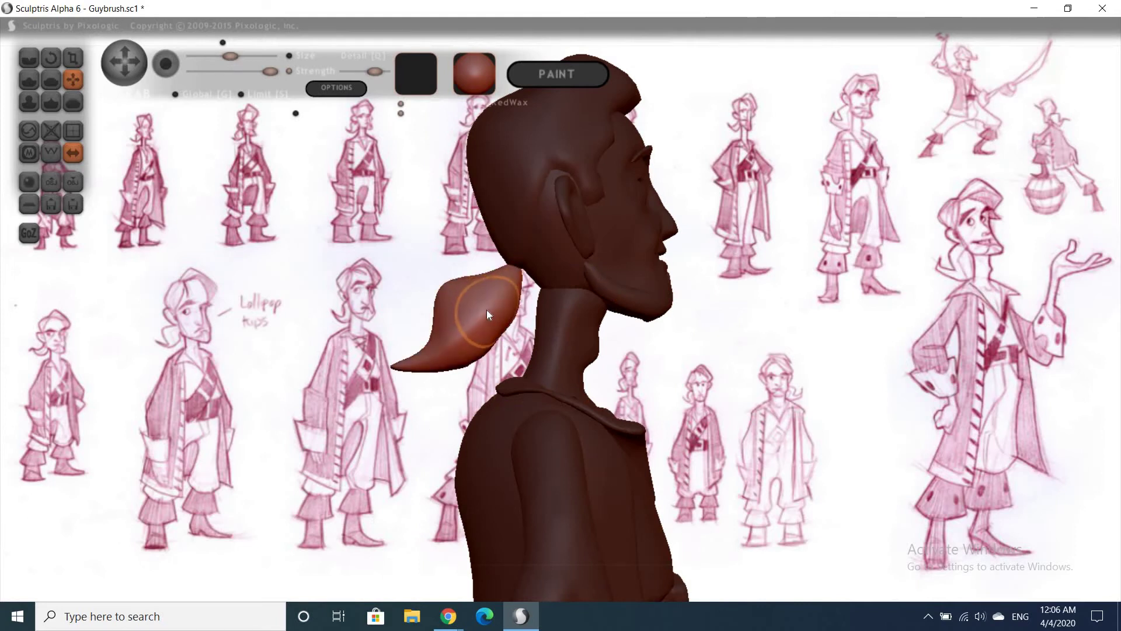
key("e")
mouse_move(481, 303)
left_mouse_down()
mouse_move(518, 263)
mouse_move(467, 300)
left_mouse_up()
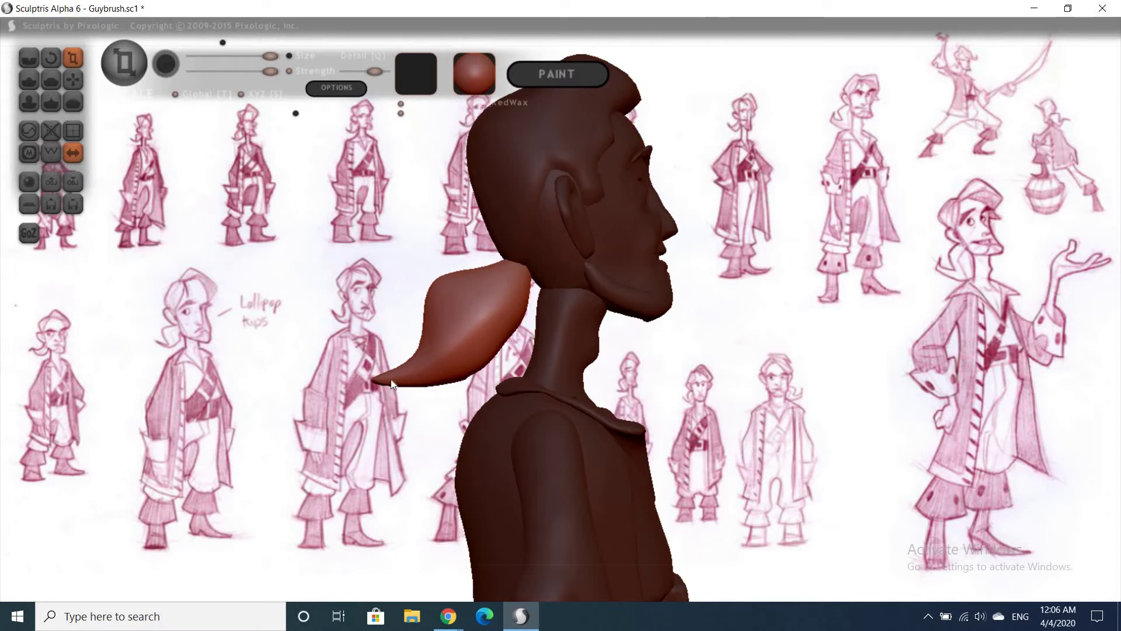
Try to curl the ponytail's tip upward using the Rotate tool with a smaller brush
key("r")
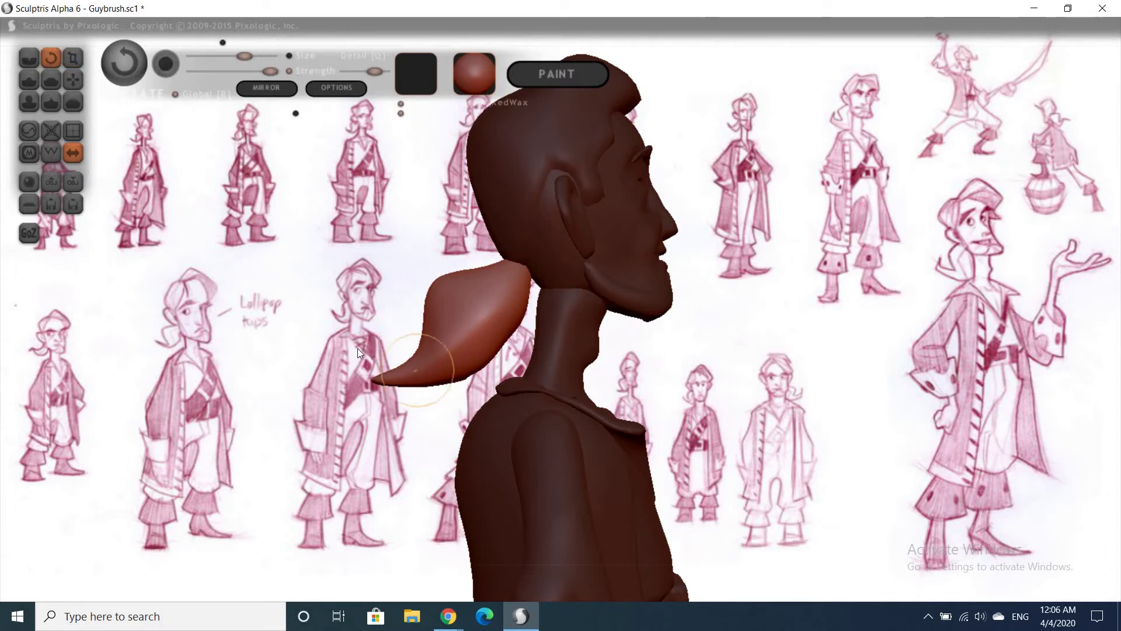
mouse_move(365, 368)
left_mouse_down()
mouse_move(398, 371)
mouse_move(382, 380)
left_mouse_up()
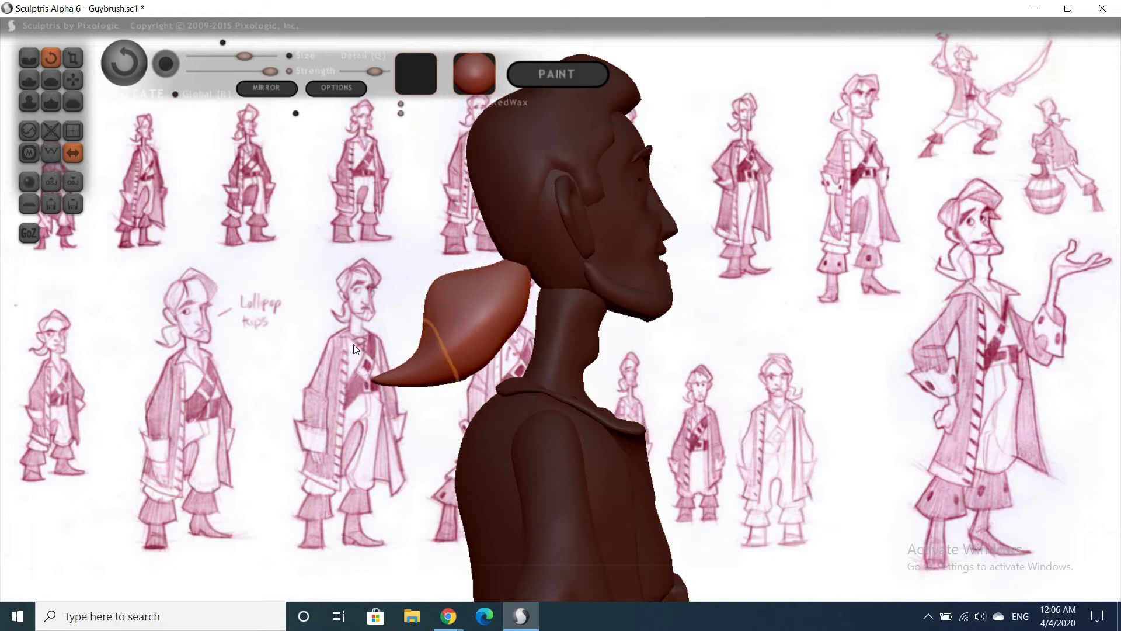
mouse_move(352, 320)
left_mouse_down()
mouse_move(357, 359)
mouse_move(378, 380)
left_mouse_up()
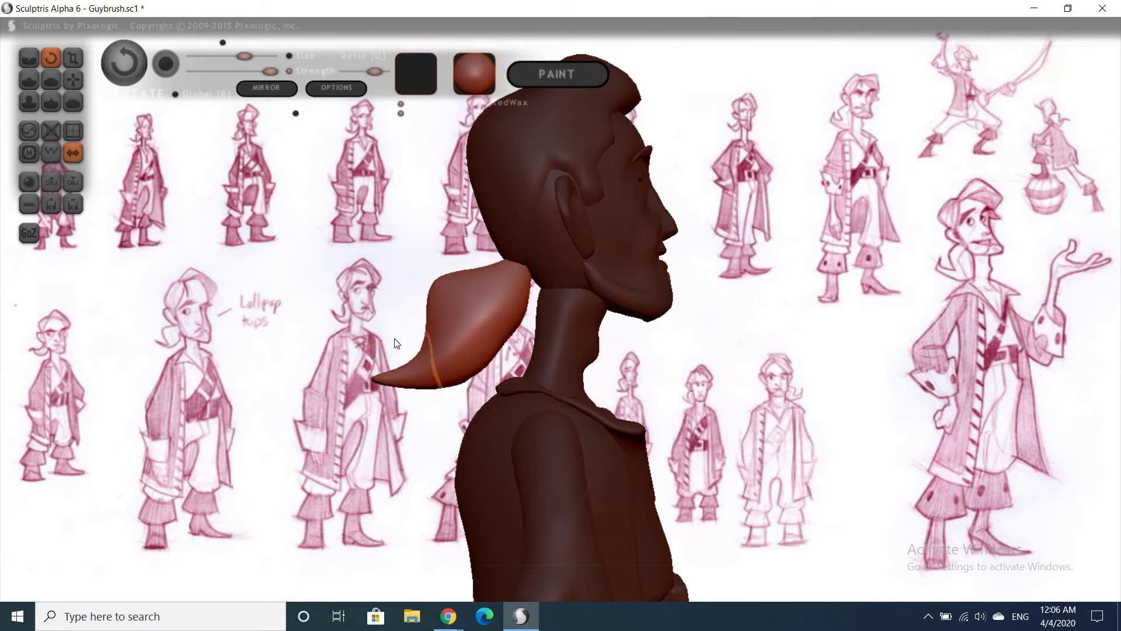
key("space")
mouse_move(390, 330)
left_mouse_down()
mouse_move(377, 393)
mouse_move(375, 378)
left_mouse_up()
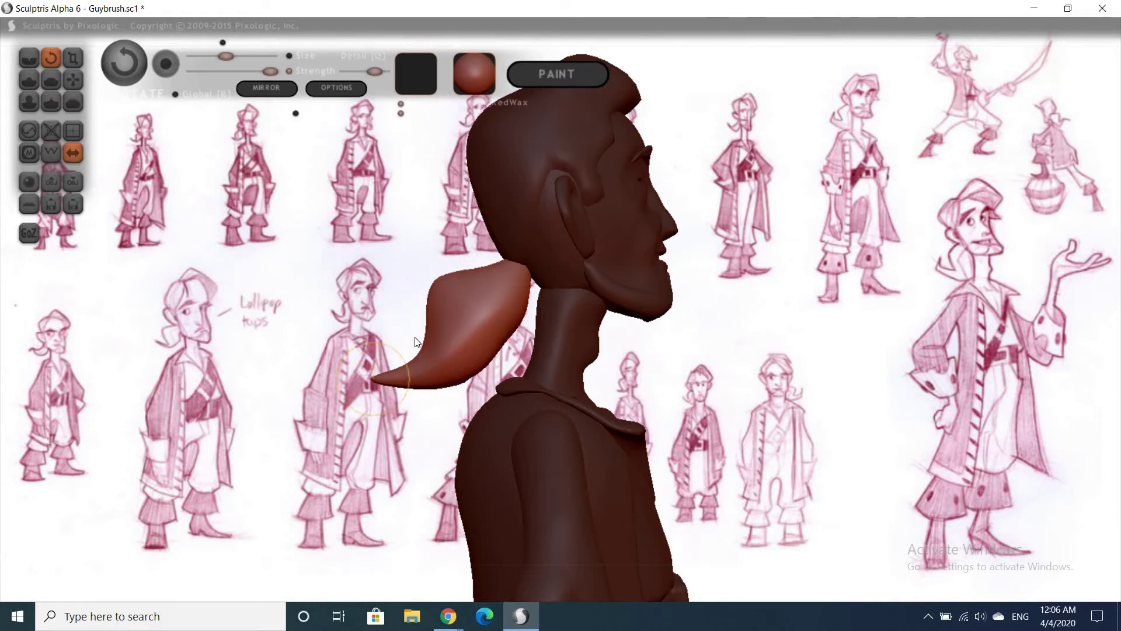
mouse_move(417, 342)
left_mouse_down()
mouse_move(429, 351)
mouse_move(392, 377)
mouse_move(422, 354)
left_mouse_up()
key("g")
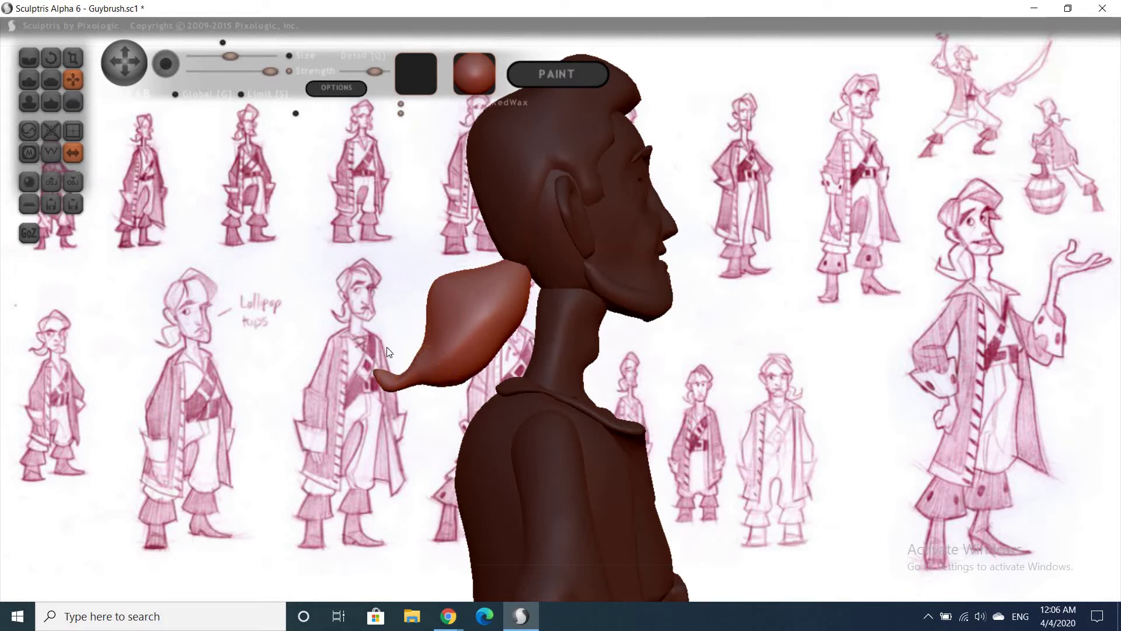
left_click_drag(386, 347, 388, 358)
key("ctrl+z")
Pull the ponytail's tip downward and push in its underside using the Grab tool
mouse_move(379, 367)
left_mouse_down()
mouse_move(389, 393)
mouse_move(438, 403)
left_mouse_up()
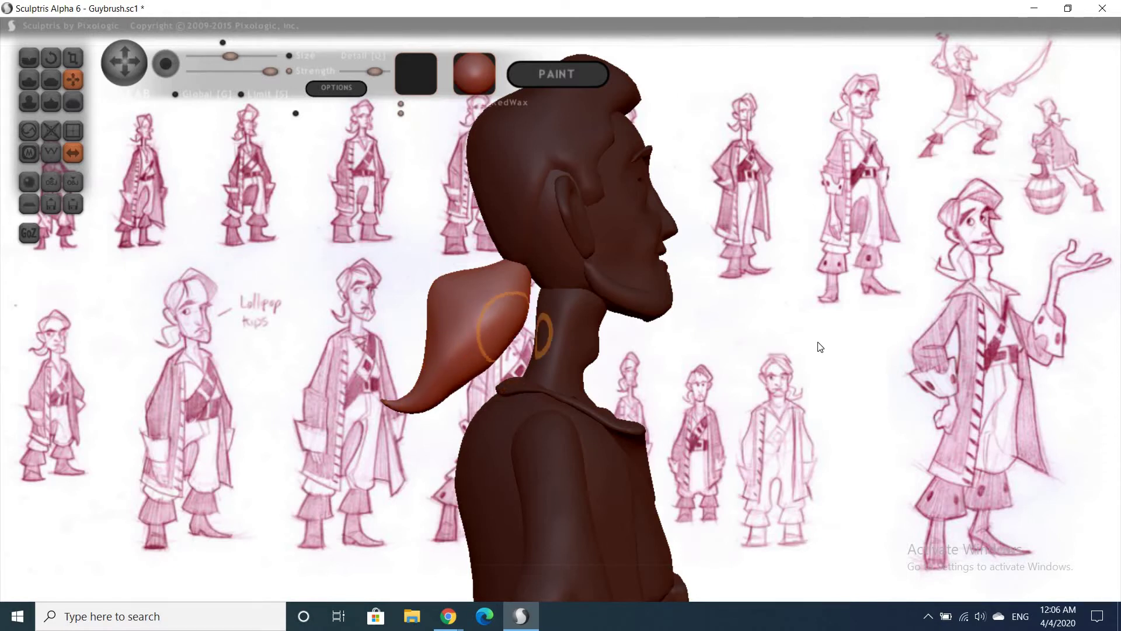
mouse_move(516, 335)
right_mouse_down()
mouse_move(550, 342)
mouse_move(501, 341)
right_mouse_up()
mouse_move(501, 342)
left_mouse_down()
mouse_move(485, 322)
mouse_move(467, 344)
left_mouse_up()
mouse_move(767, 383)
right_mouse_down()
mouse_move(619, 380)
mouse_move(485, 327)
right_mouse_up()
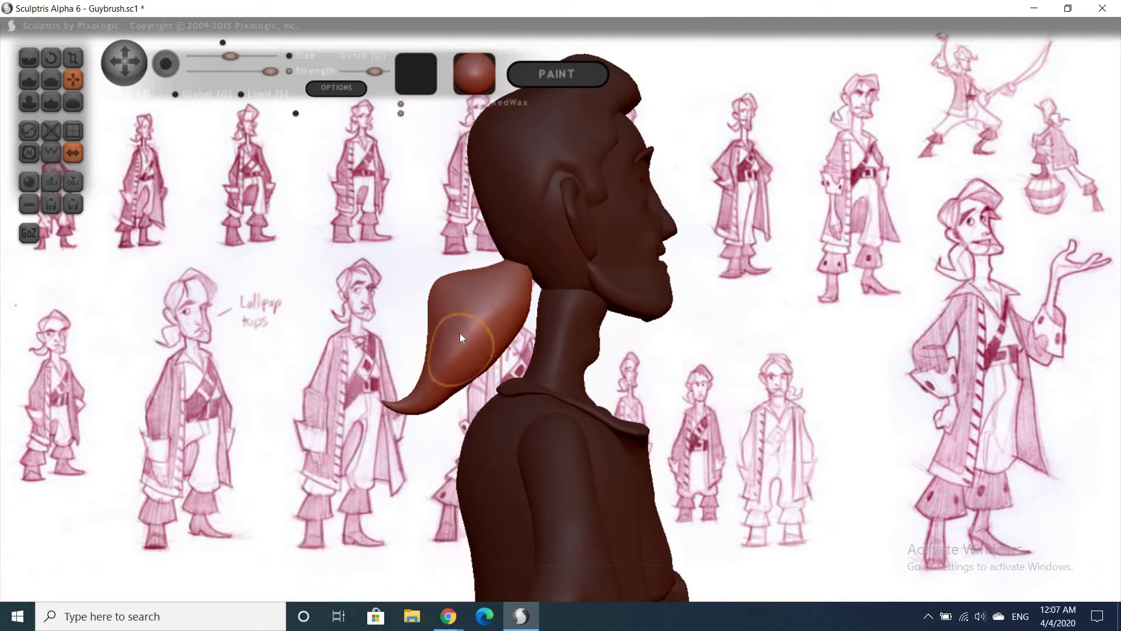
Curve the ponytail's rear outline inward above the tip using the Grab tool with a larger brush
key("space")
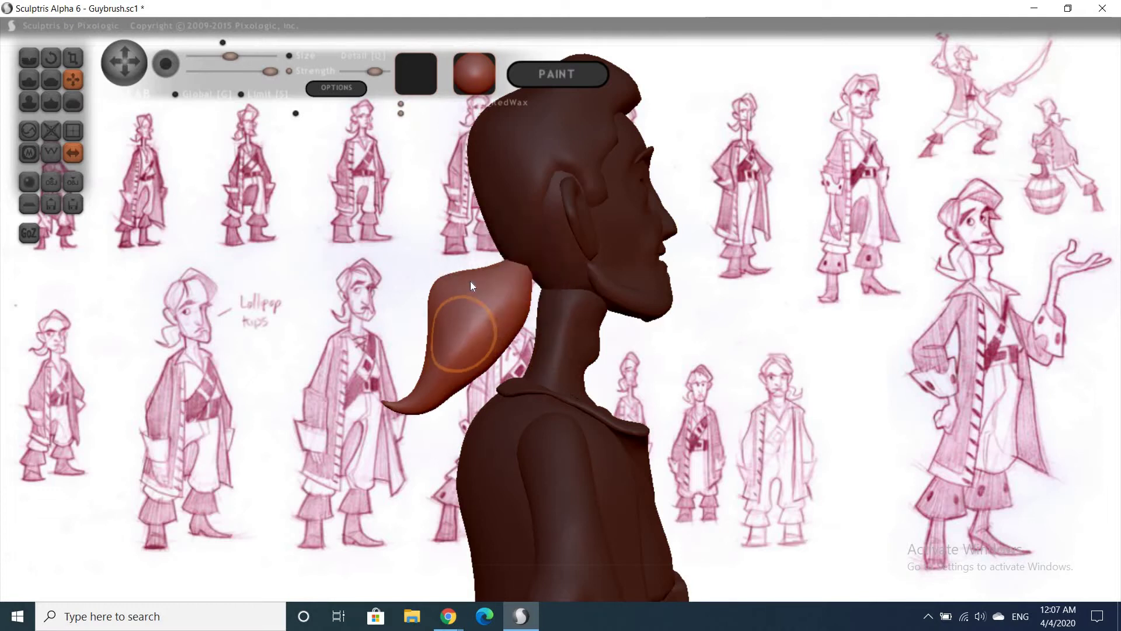
key("space")
mouse_move(474, 278)
left_mouse_down()
mouse_move(440, 368)
mouse_move(462, 381)
mouse_move(409, 411)
mouse_move(404, 397)
mouse_move(390, 404)
mouse_move(495, 374)
left_mouse_up()
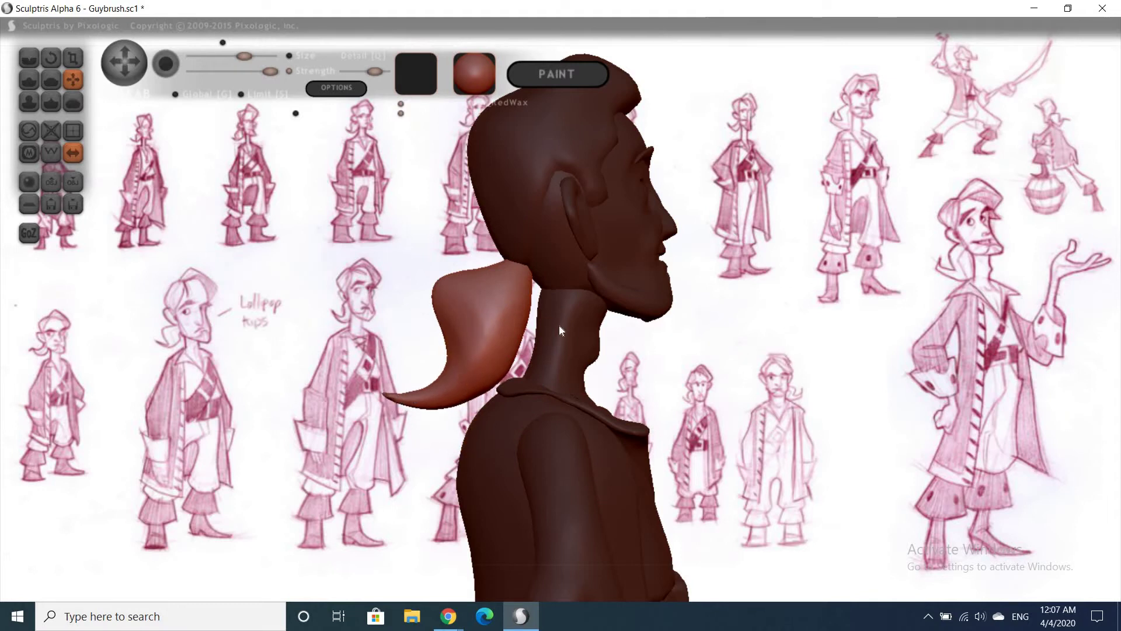
right_click_drag(559, 325, 516, 307)
left_click_drag(507, 313, 502, 327)
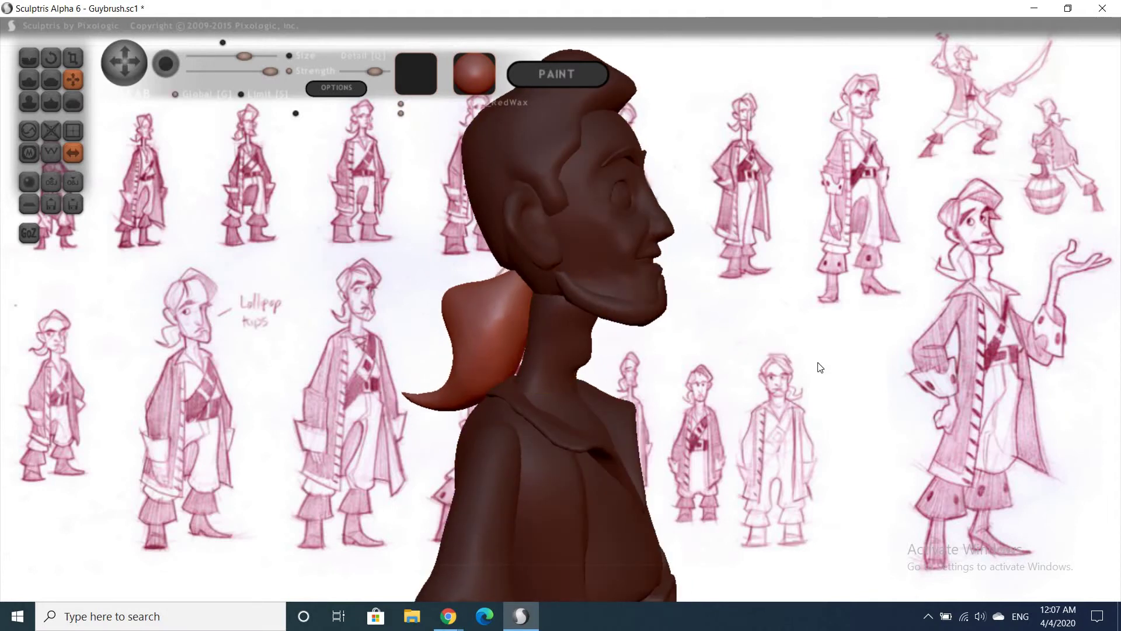
Reshape the sides and back of the ponytail from behind using the Grab tool
right_click_drag(502, 327, 537, 305)
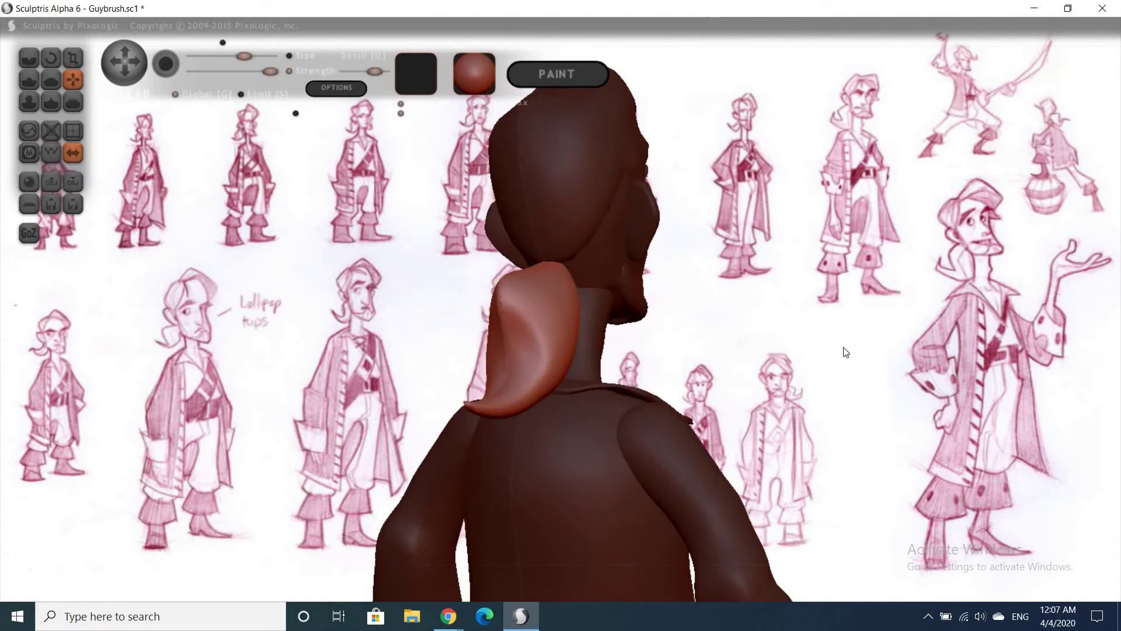
left_click_drag(517, 302, 499, 296)
right_click_drag(499, 297, 587, 318)
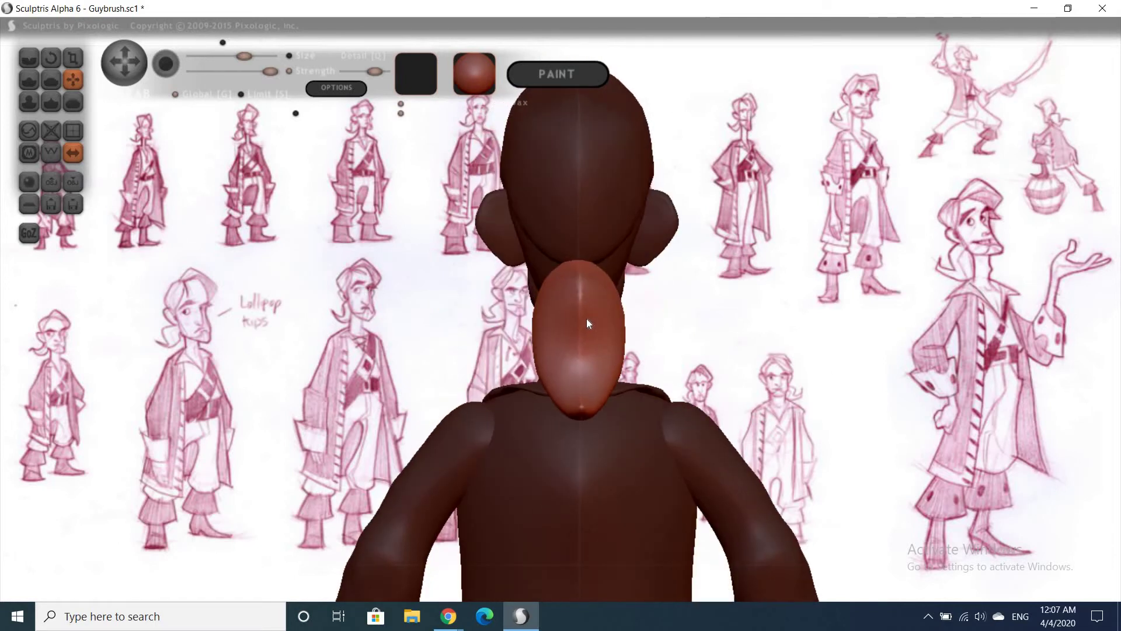
left_click_drag(591, 321, 573, 373)
mouse_move(556, 355)
right_mouse_down()
mouse_move(457, 302)
mouse_move(457, 324)
right_mouse_up()
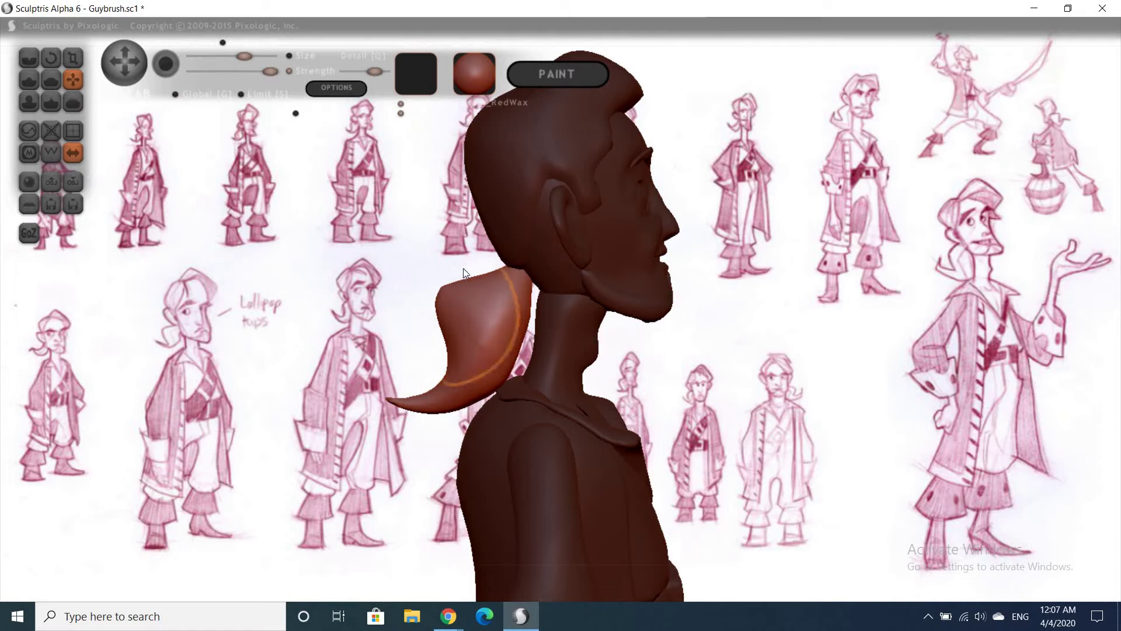
Round out the ponytail's upper outline near the head using the Grab tool with a smaller brush
key("space")
left_click_drag(471, 247, 442, 342)
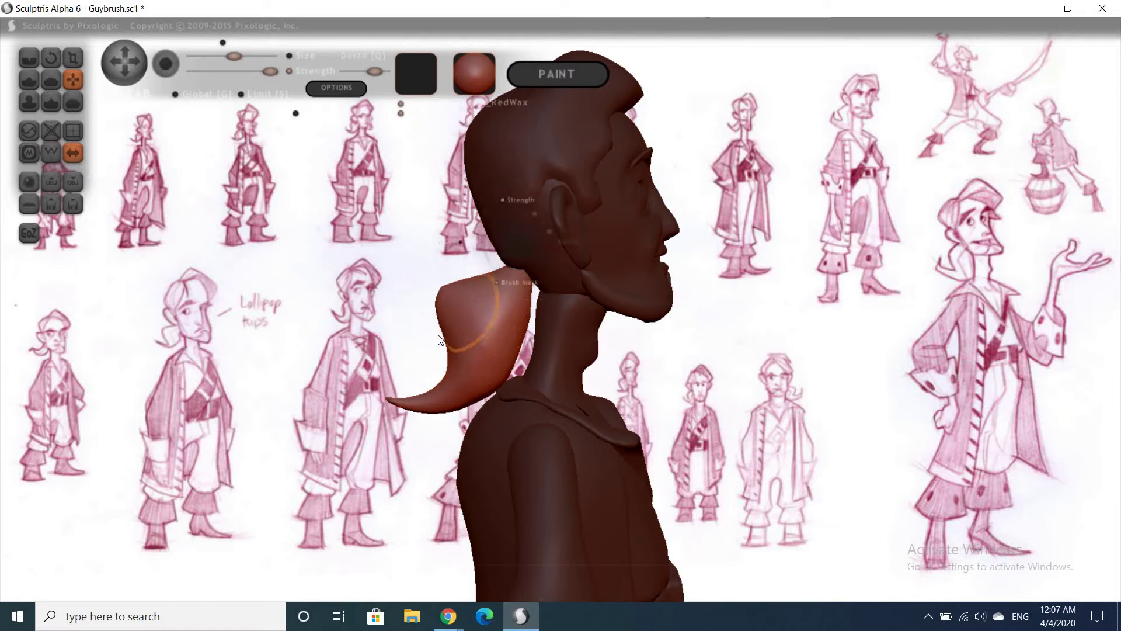
left_click_drag(460, 277, 477, 265)
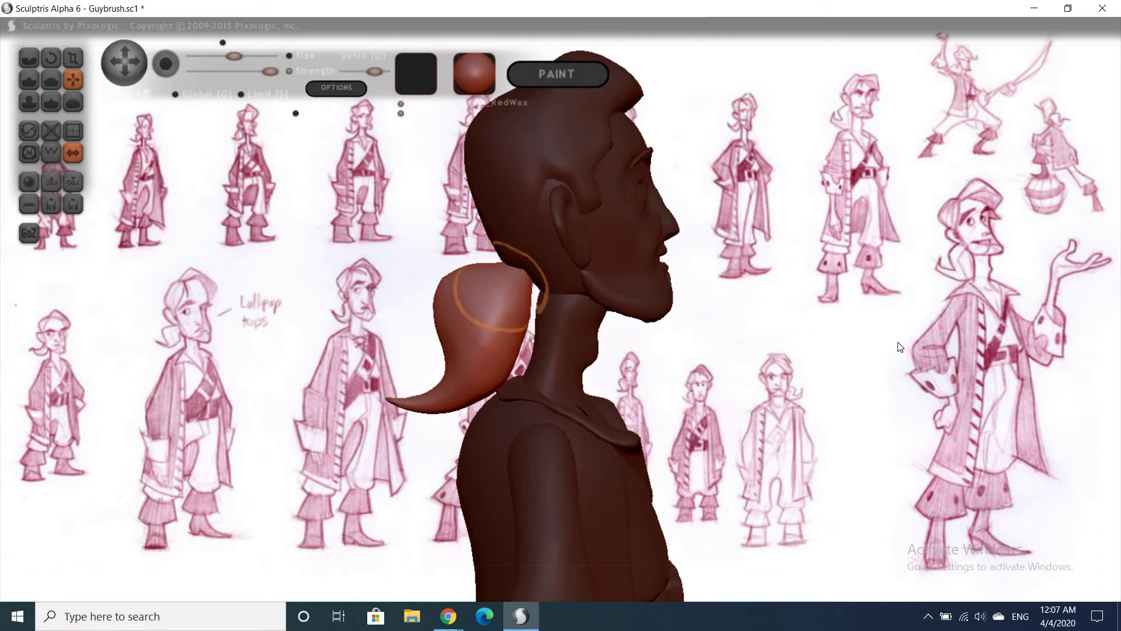
Turn off symmetry for the sculpt, accepting the one-way operation, and bring the upper body into front view
mouse_move(824, 349)
left_mouse_down()
mouse_move(812, 345)
mouse_move(838, 354)
mouse_move(729, 338)
mouse_move(763, 337)
left_mouse_up()
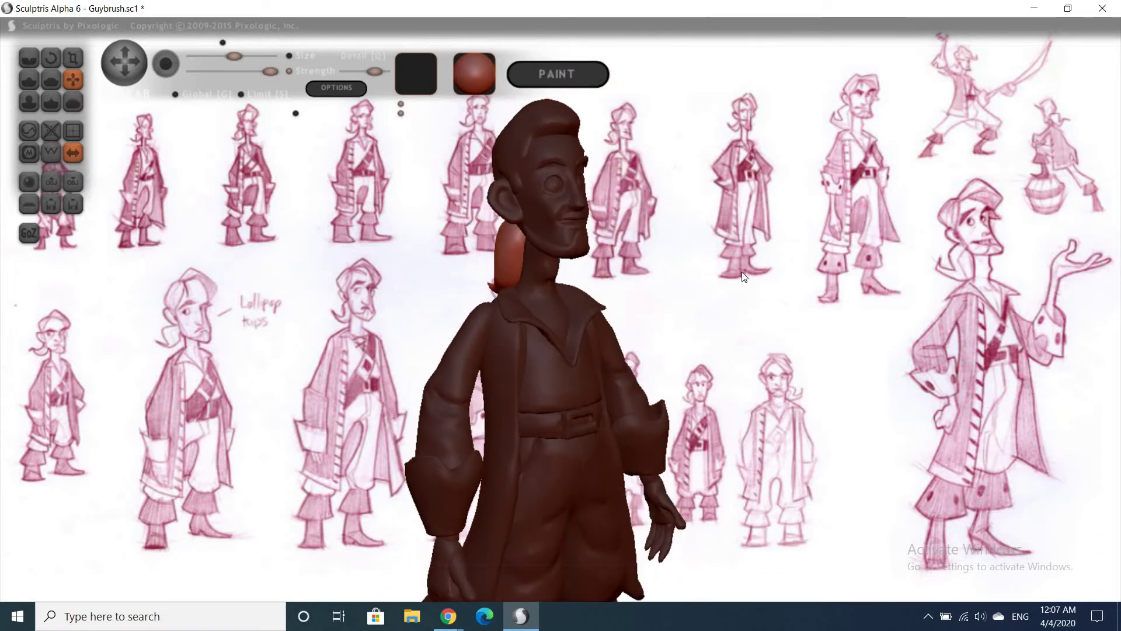
left_click_drag(742, 274, 759, 333)
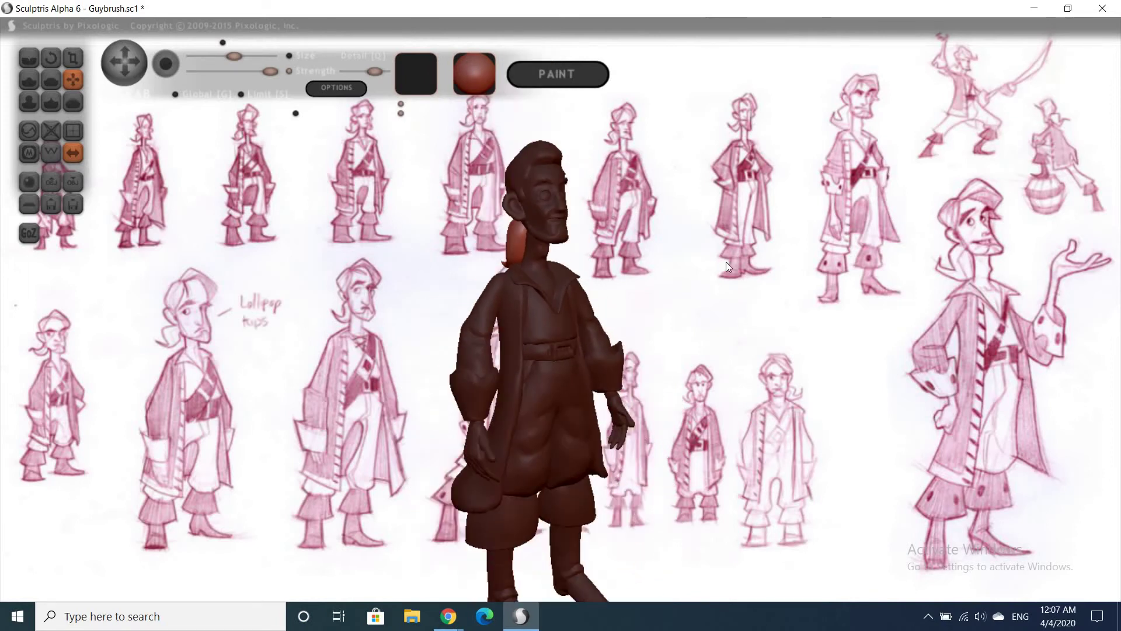
left_click(75, 150)
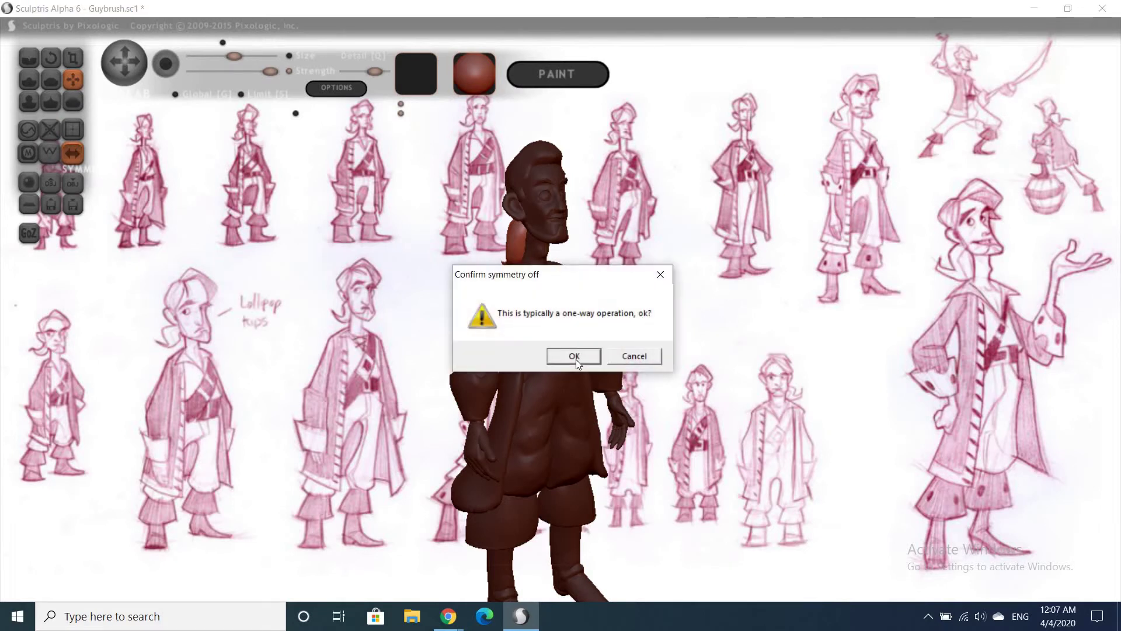
left_click(574, 356)
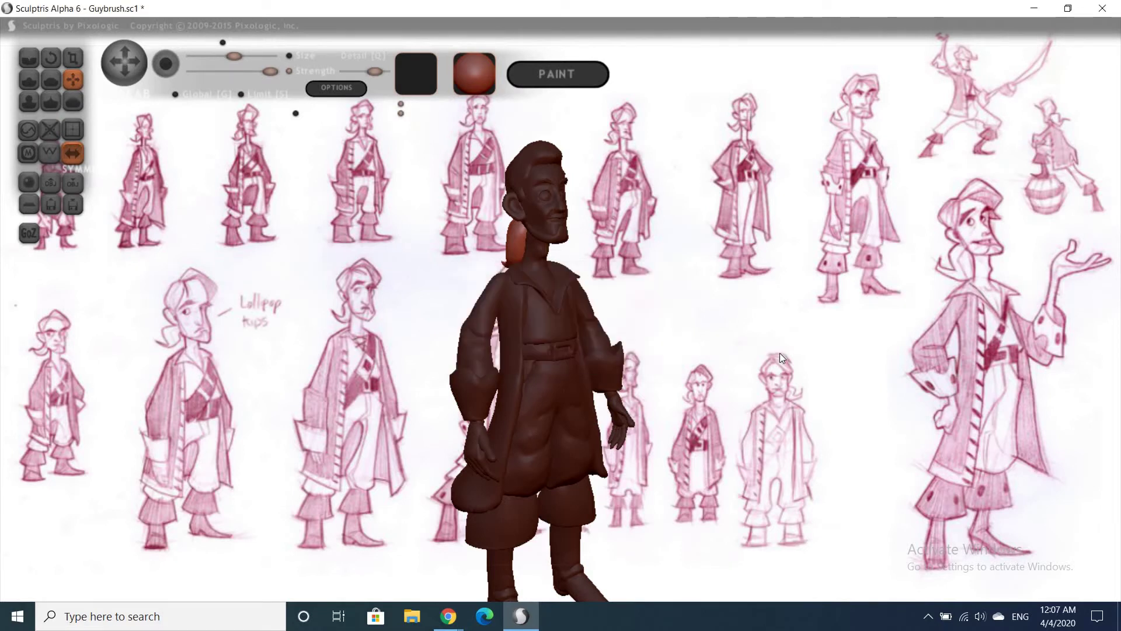
left_click_drag(744, 320, 186, 204)
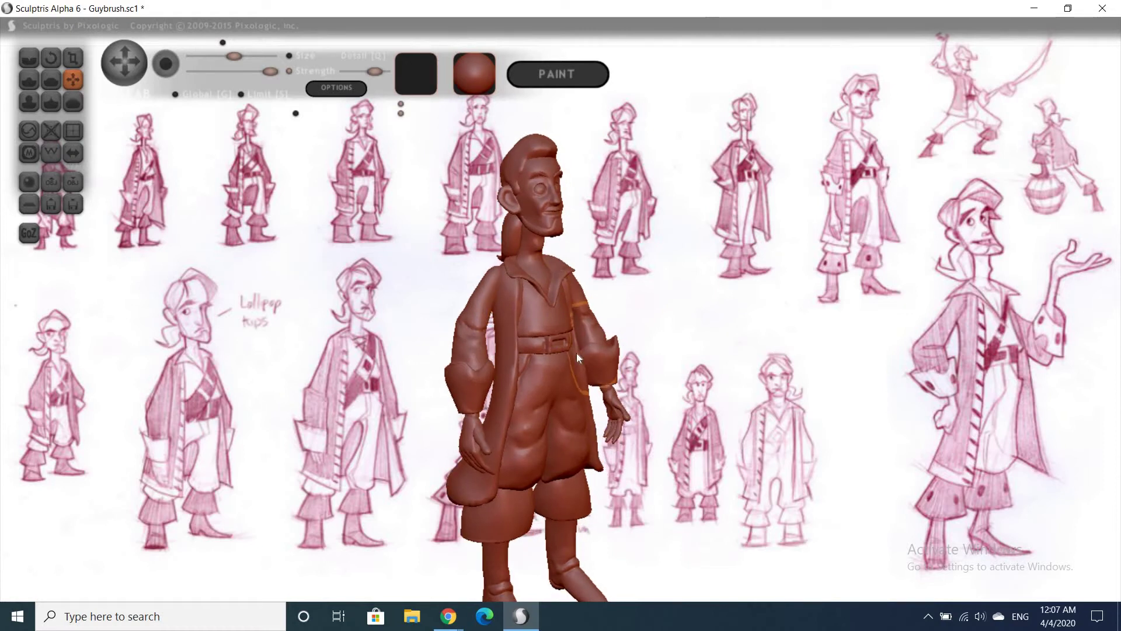
mouse_move(826, 350)
left_mouse_down()
mouse_move(765, 343)
mouse_move(583, 370)
mouse_move(541, 356)
left_mouse_up()
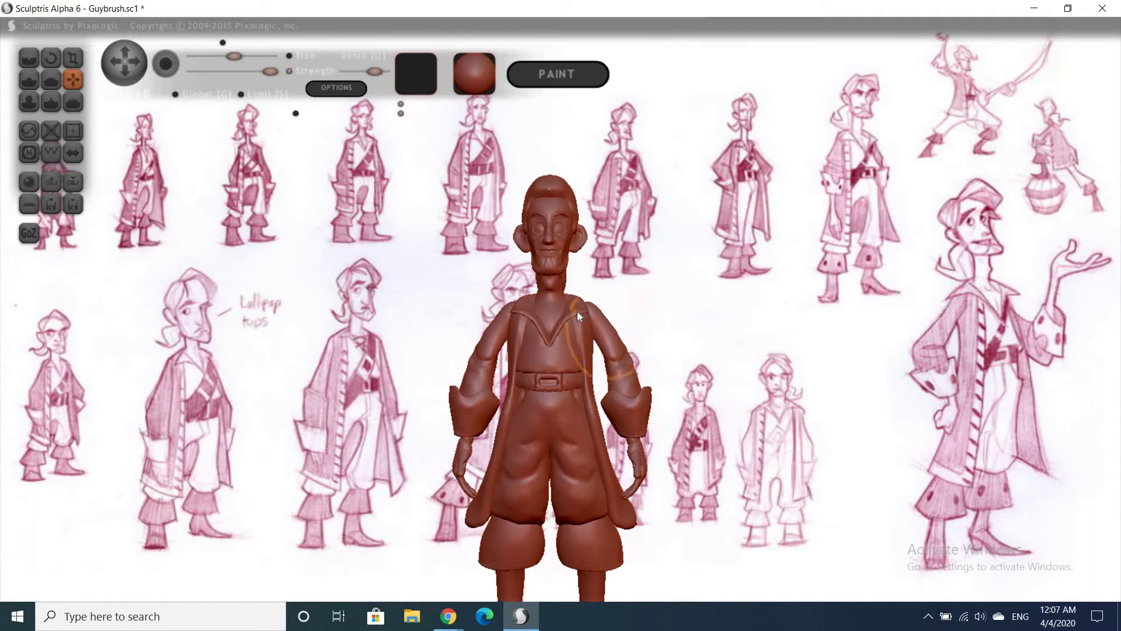
scroll(628, 344, "up", 3)
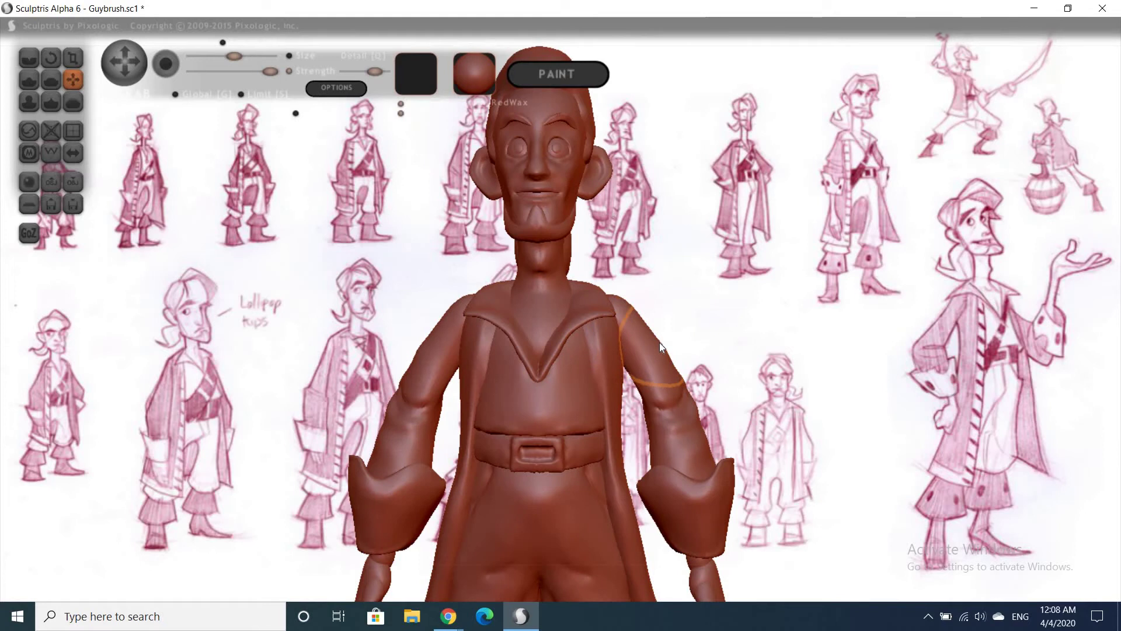
Try turning symmetry back on for the whole figure, accept the operation, and undo it
scroll(671, 342, "down", 4)
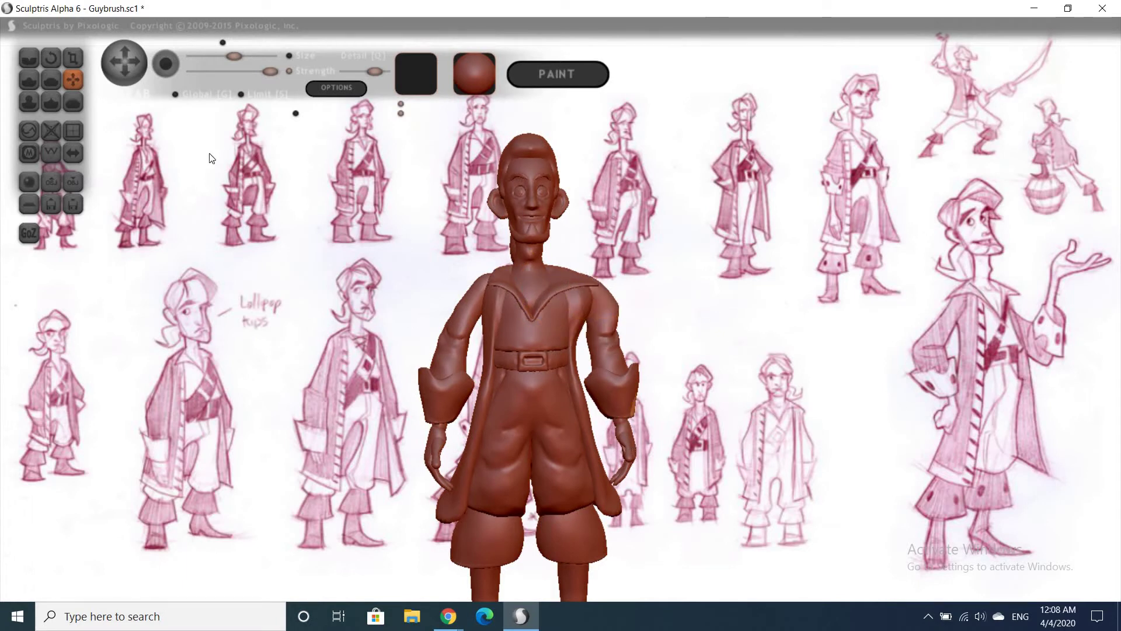
left_click(74, 155)
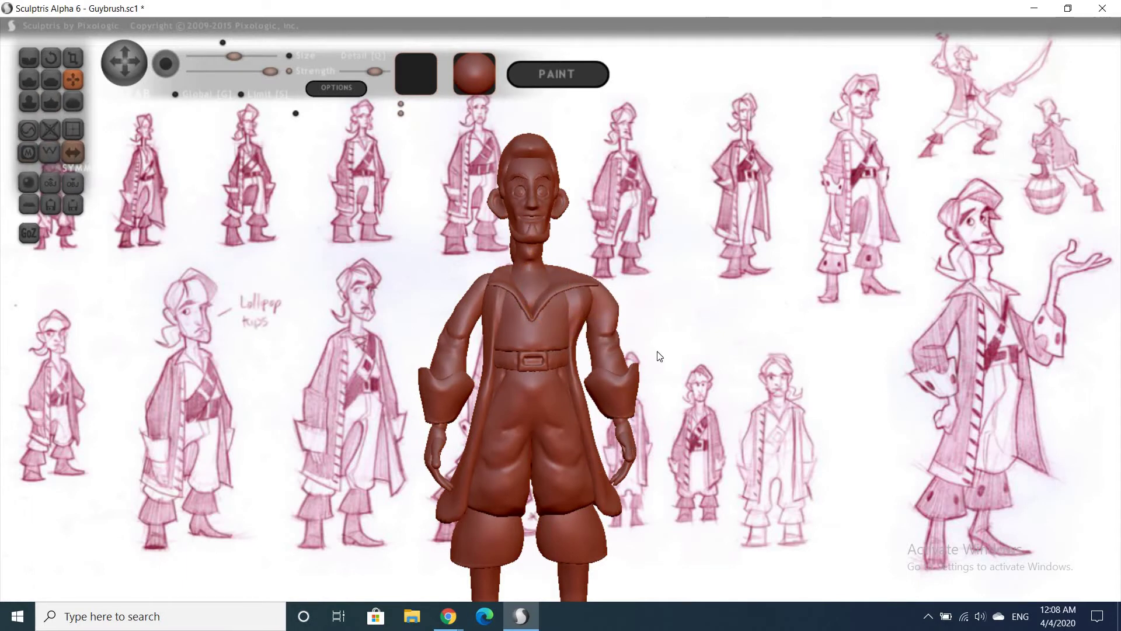
left_click(571, 356)
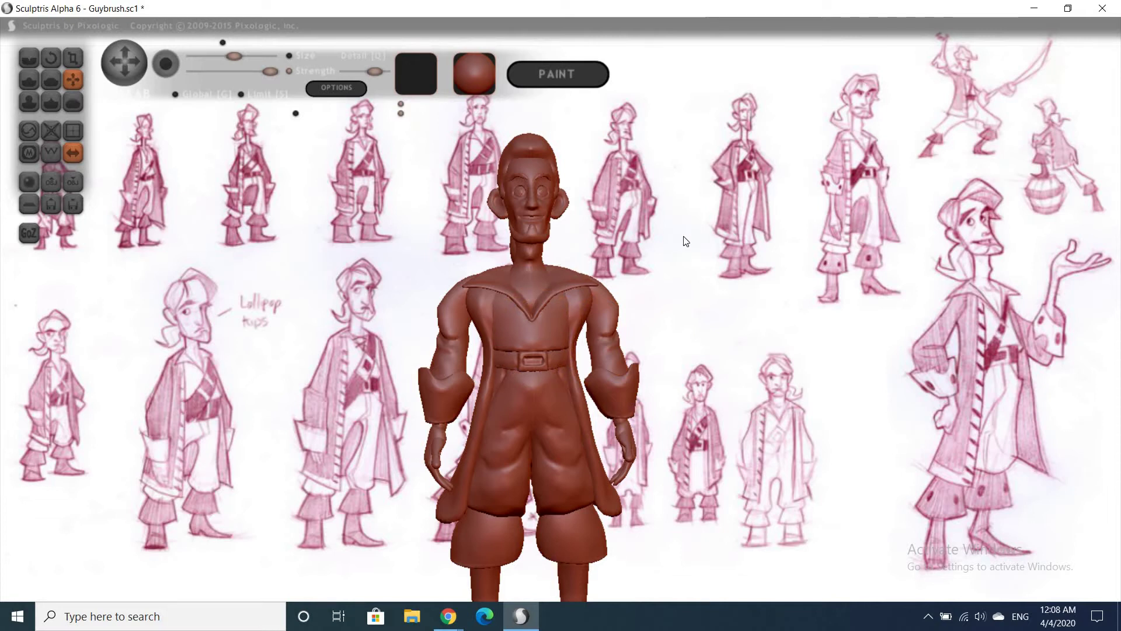
key("ctrl+z")
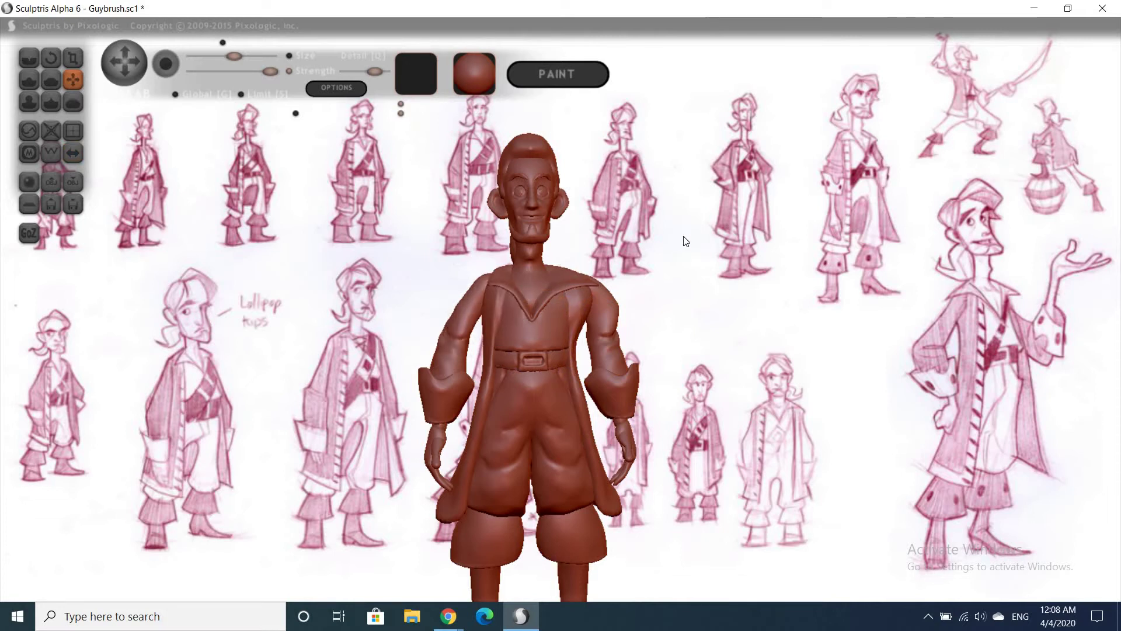
Try to pull the front of the hair out past the side of the head using the Grab tool, and undo the stroke
mouse_move(660, 255)
left_mouse_down()
mouse_move(782, 275)
mouse_move(842, 426)
mouse_move(824, 454)
left_mouse_up()
scroll(823, 453, "up", 3)
scroll(755, 462, "up", 3)
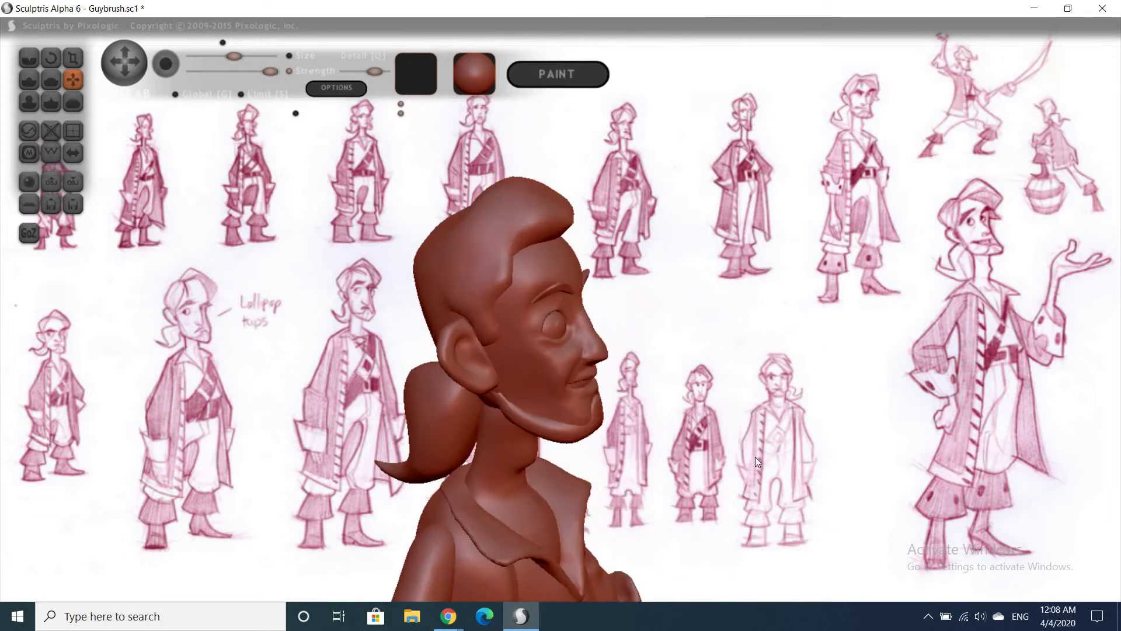
mouse_move(755, 462)
left_mouse_down()
mouse_move(715, 469)
mouse_move(700, 393)
mouse_move(537, 244)
mouse_move(710, 336)
mouse_move(652, 313)
left_mouse_up()
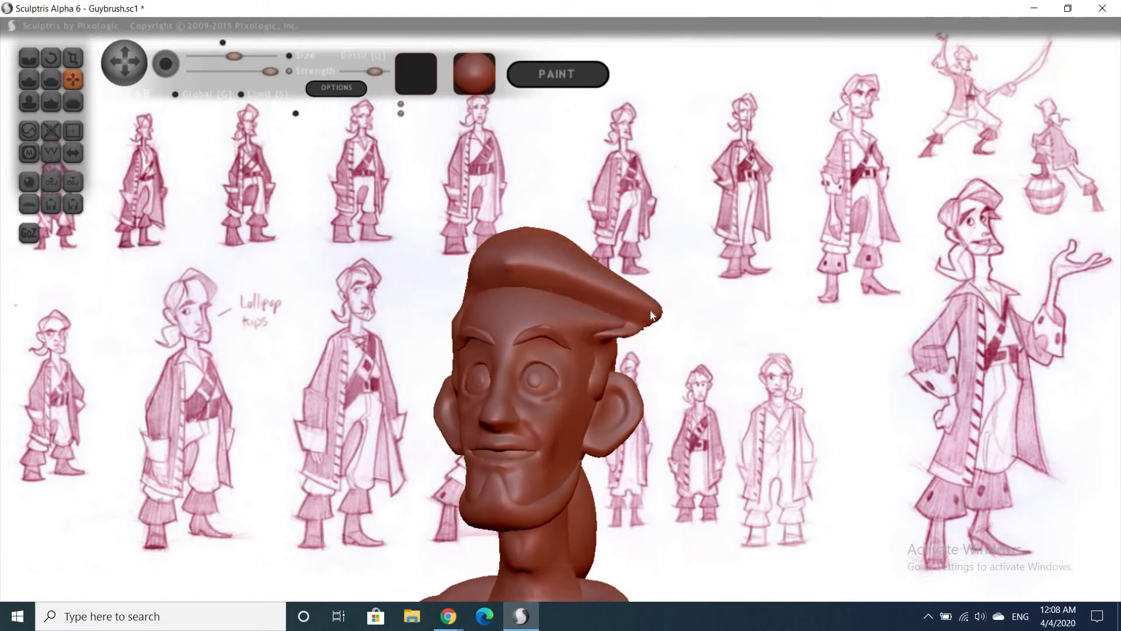
key("ctrl+z")
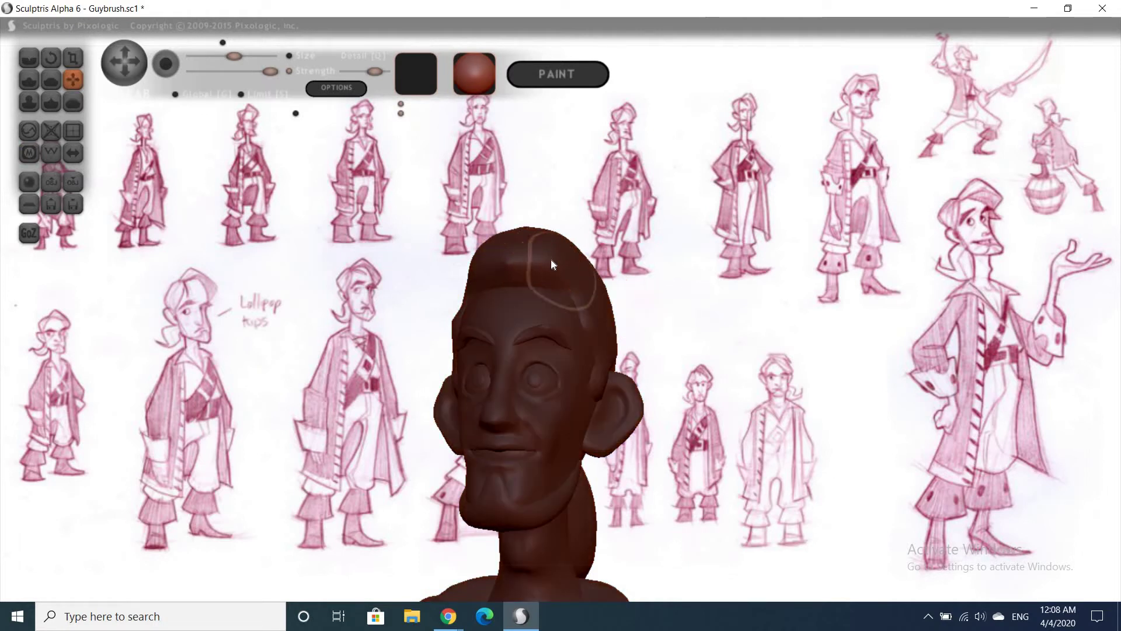
Mask everything except the hair and sweep the front quiff toward the character's left temple using the Grab tool
mouse_move(552, 261)
left_mouse_down()
mouse_move(600, 285)
mouse_move(584, 292)
left_mouse_up()
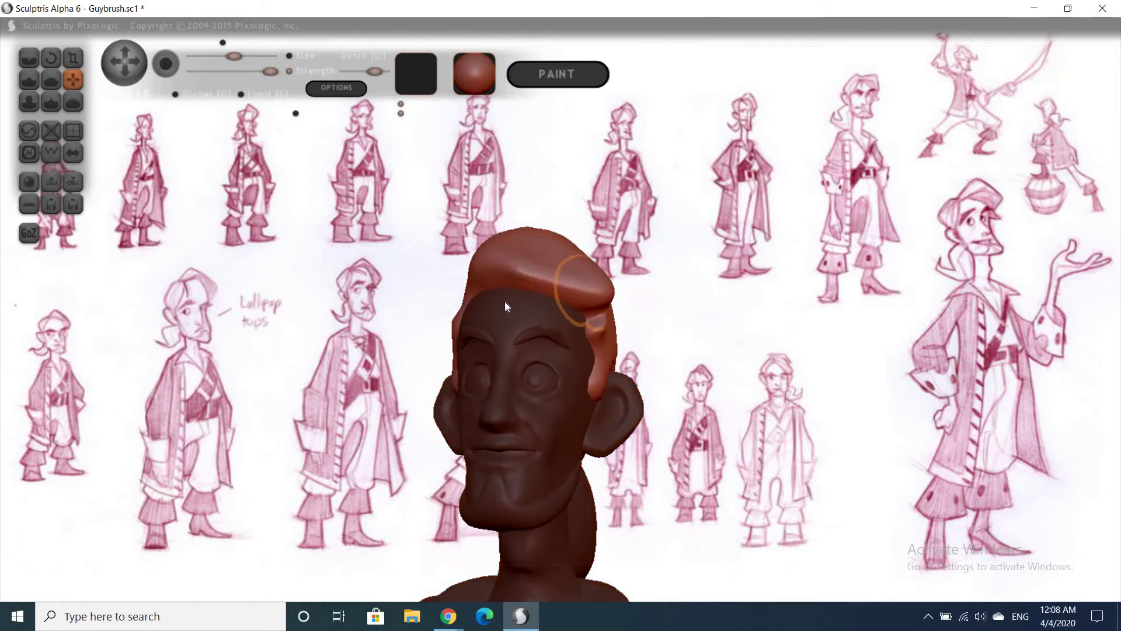
right_click_drag(504, 301, 504, 272)
left_click_drag(504, 277, 562, 282)
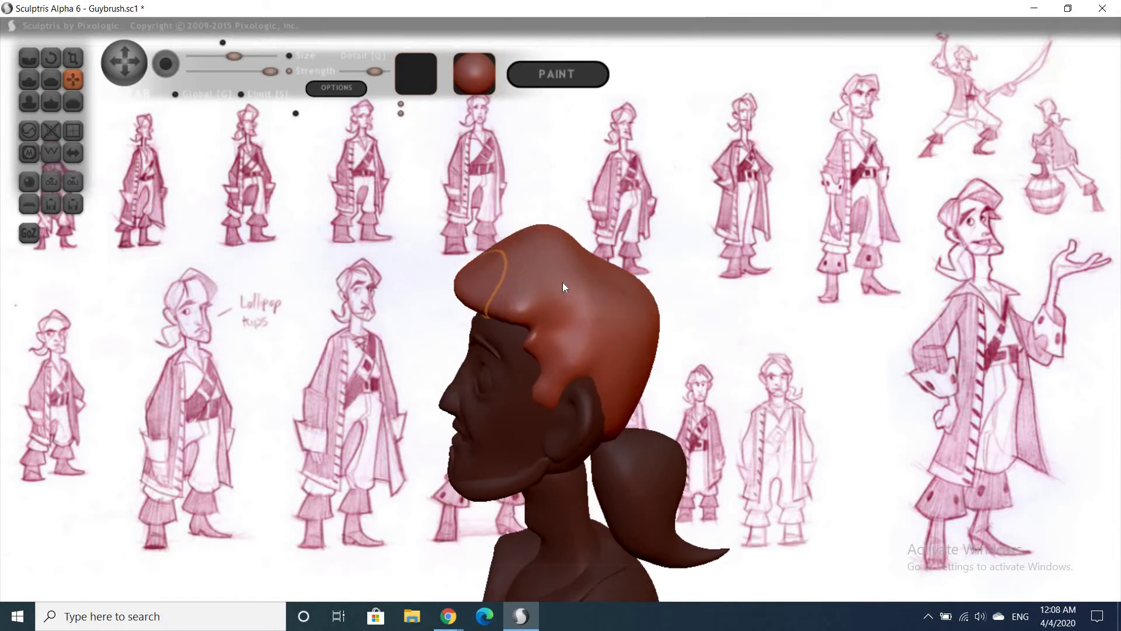
mouse_move(562, 282)
right_mouse_down()
mouse_move(512, 278)
mouse_move(763, 363)
mouse_move(735, 373)
mouse_move(753, 371)
mouse_move(745, 386)
mouse_move(522, 328)
mouse_move(534, 314)
right_mouse_up()
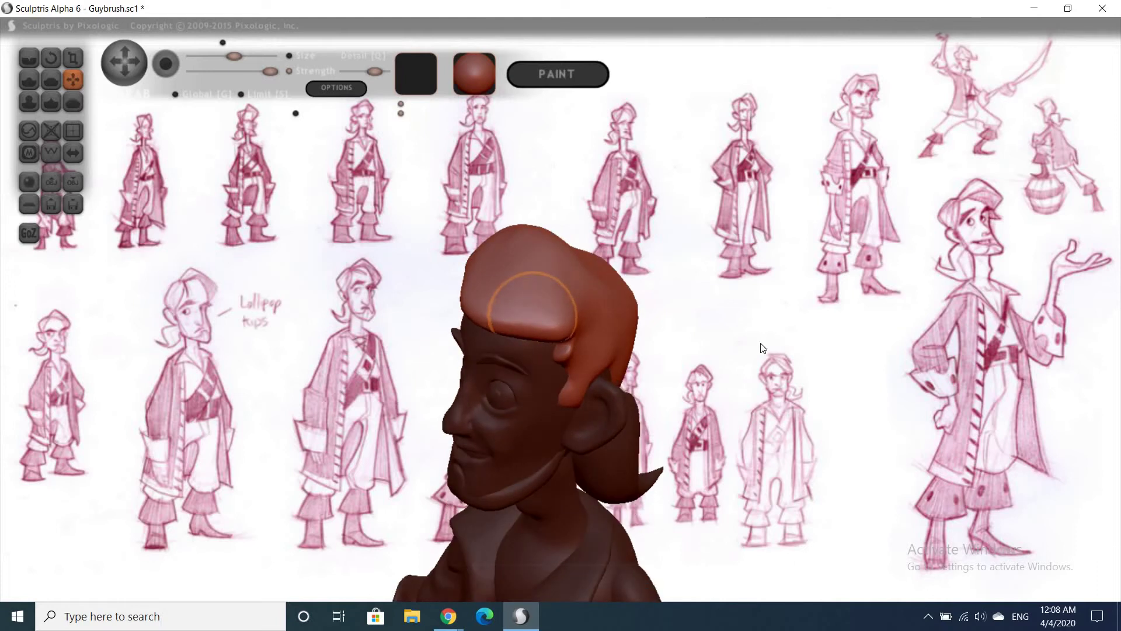
mouse_move(940, 324)
right_mouse_down()
mouse_move(555, 290)
mouse_move(571, 299)
right_mouse_up()
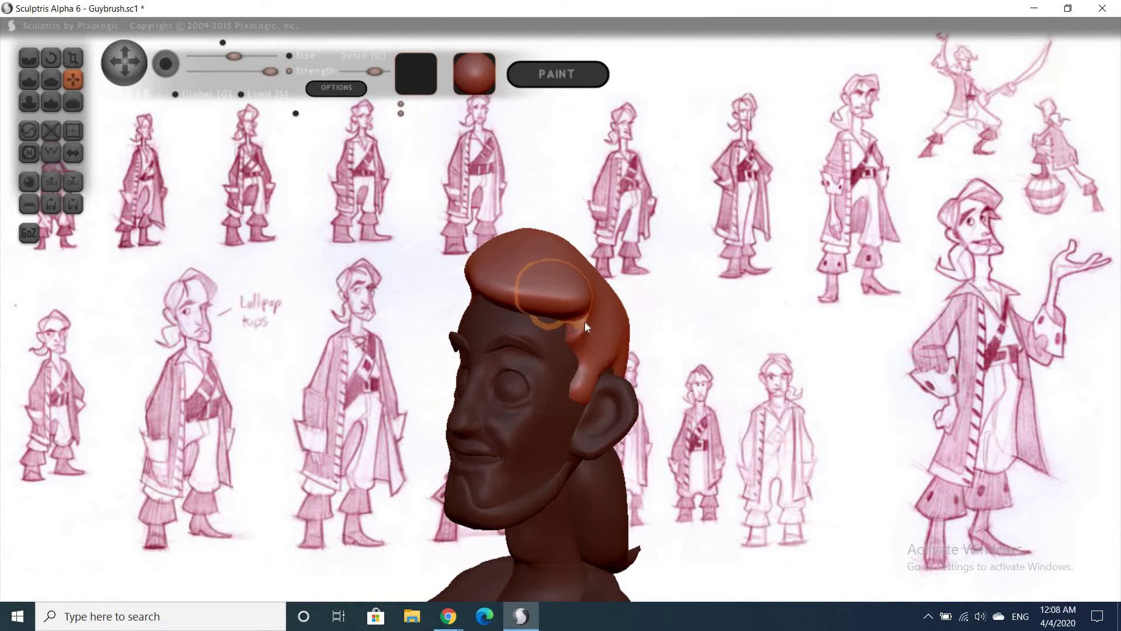
left_click_drag(586, 326, 585, 350)
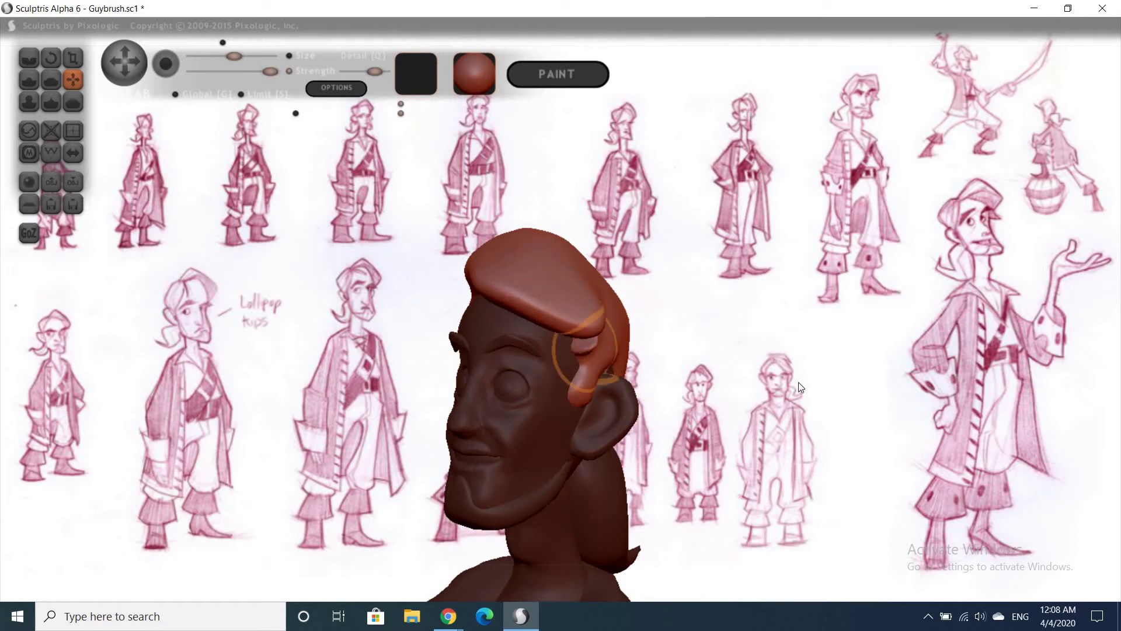
right_click_drag(798, 382, 804, 364)
right_click_drag(599, 329, 461, 314)
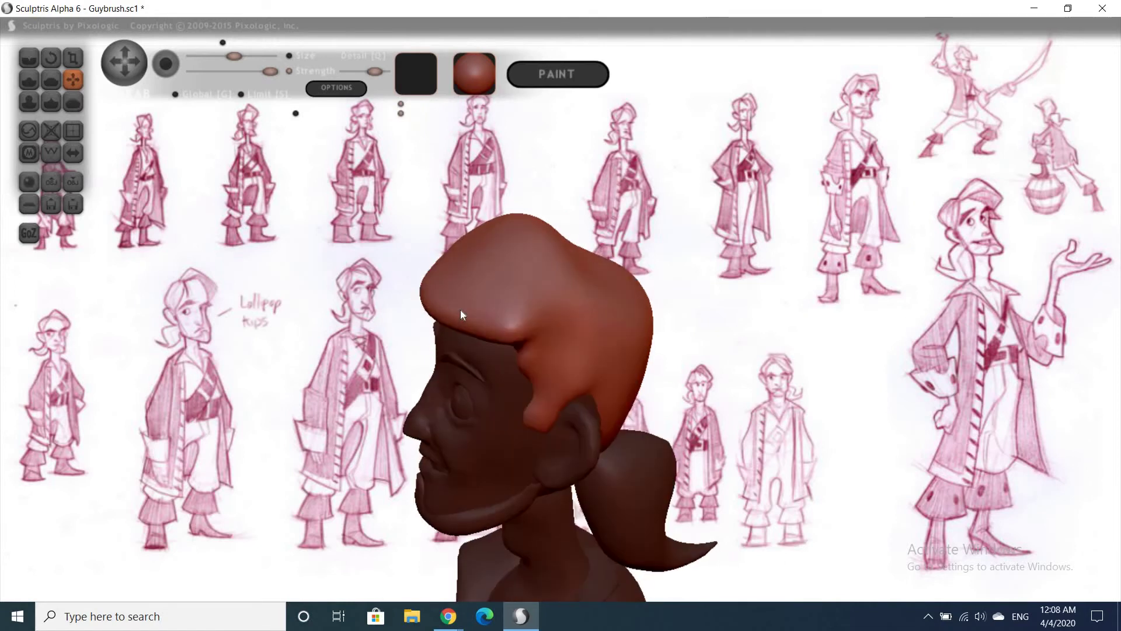
Try to pull the quiff down over the brow using a larger Grab brush, and undo the last two strokes
key("space")
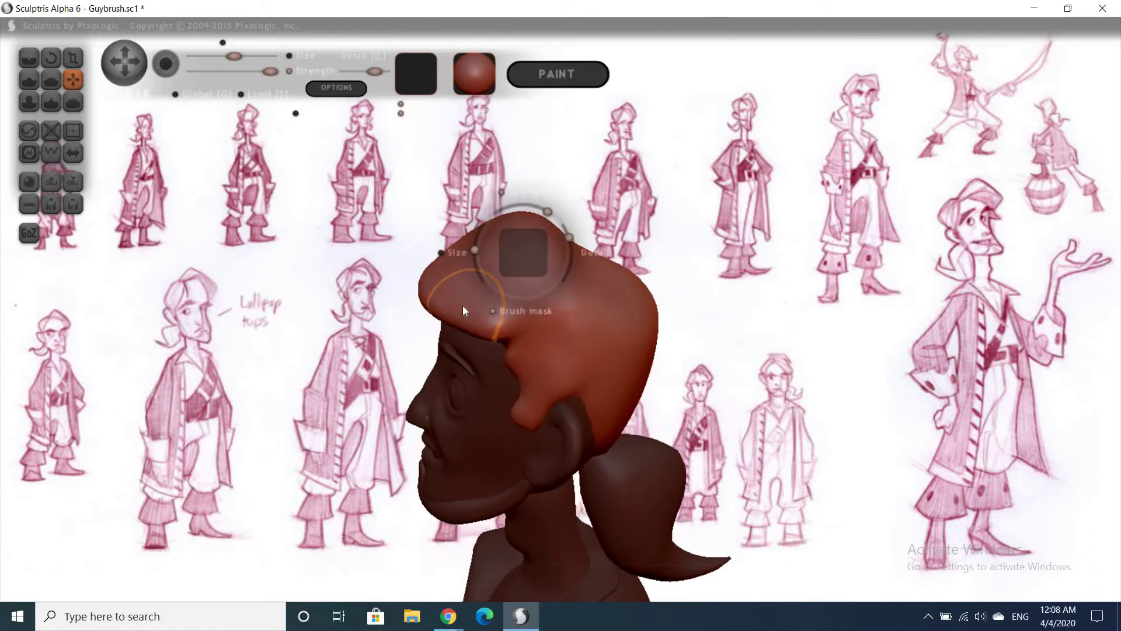
left_click_drag(461, 310, 433, 380)
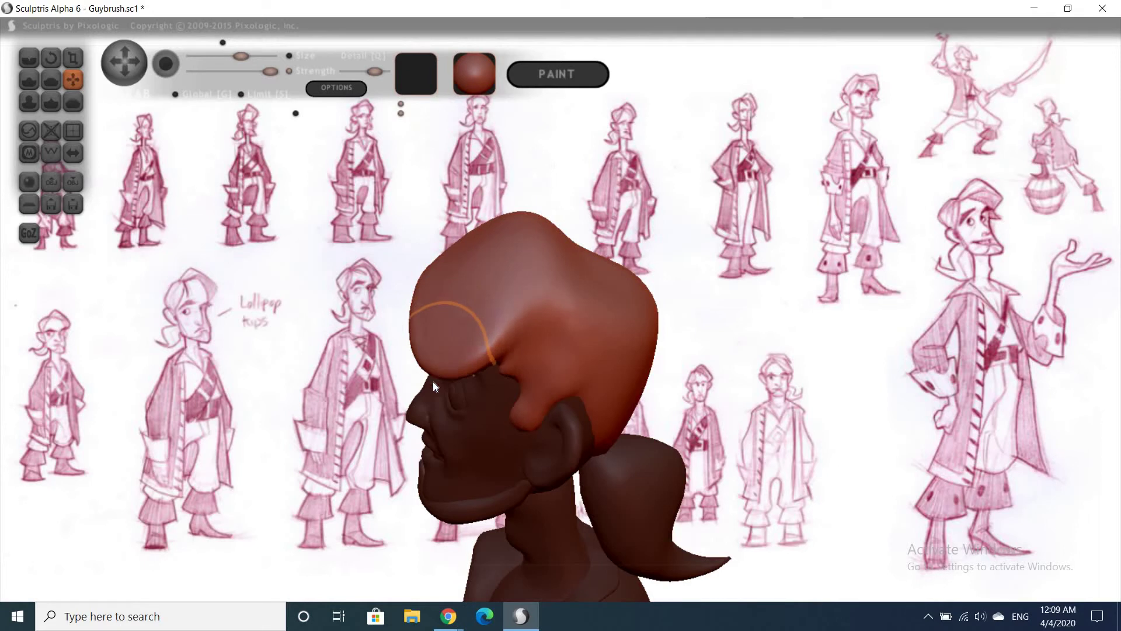
right_click_drag(906, 270, 912, 340)
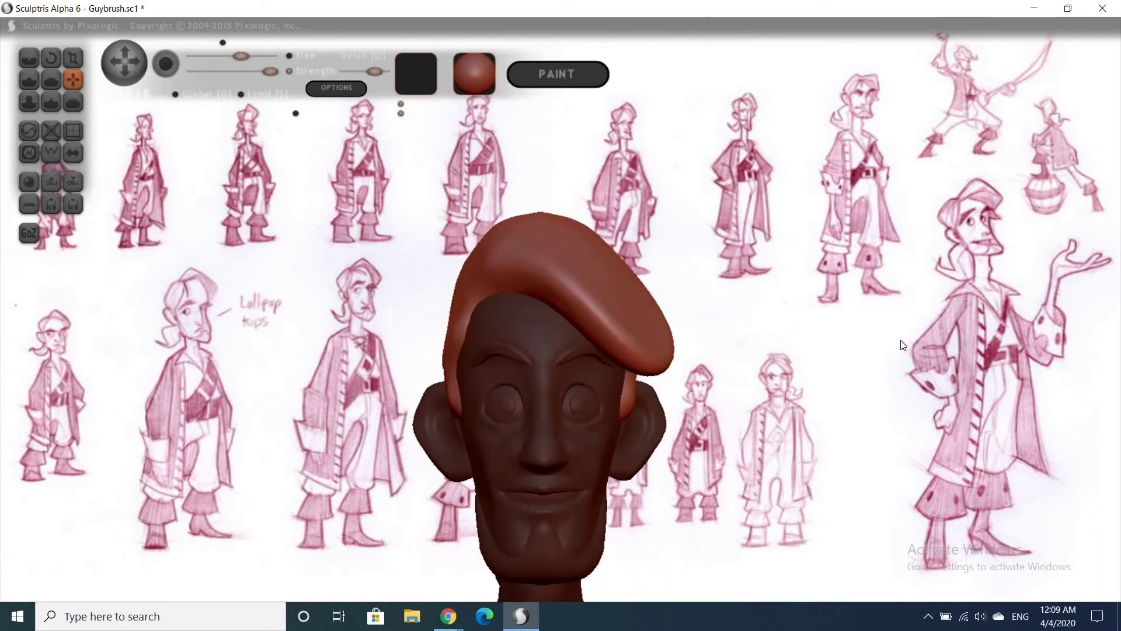
key("ctrl+z")
key("ctrl+z")
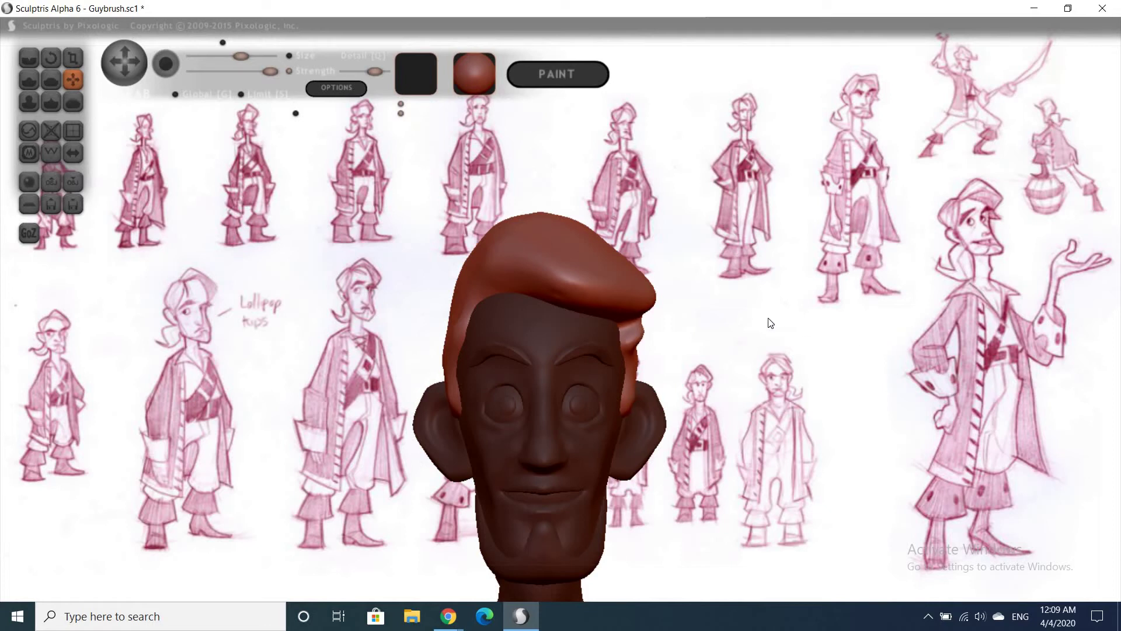
Try to shape the quiff into a rounded lock hanging beside the character's left forehead using the Grab tool
mouse_move(719, 313)
left_mouse_down()
mouse_move(712, 305)
mouse_move(695, 342)
mouse_move(572, 327)
mouse_move(531, 265)
mouse_move(508, 270)
mouse_move(437, 243)
left_mouse_up()
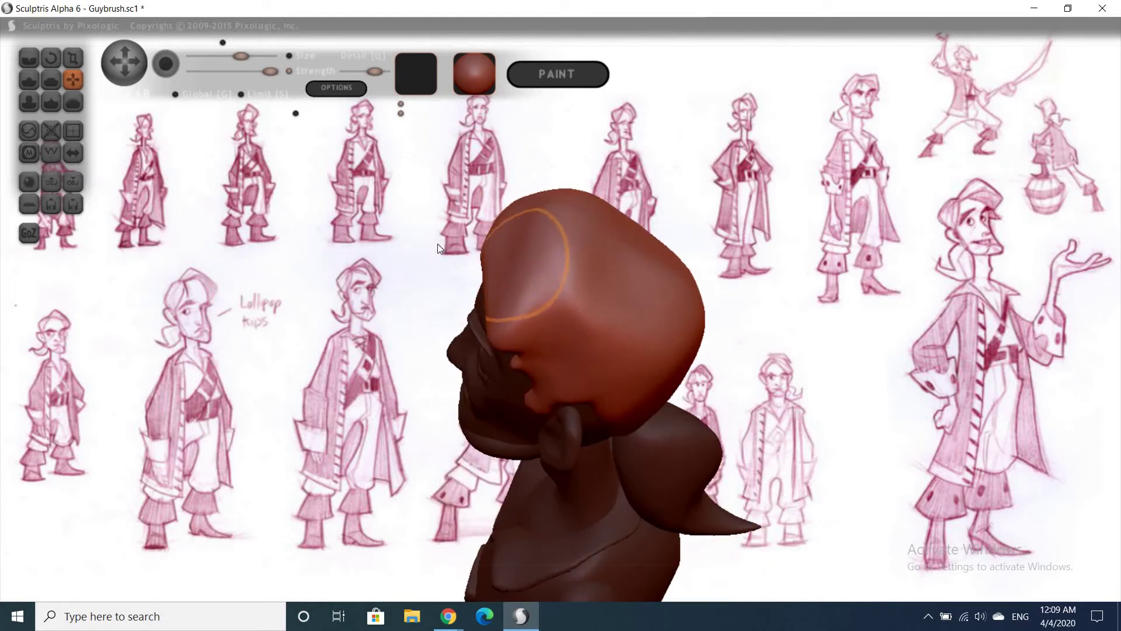
left_click_drag(329, 277, 581, 377)
left_click_drag(549, 327, 595, 409)
mouse_move(537, 240)
left_mouse_down()
mouse_move(507, 219)
mouse_move(536, 228)
mouse_move(586, 306)
left_mouse_up()
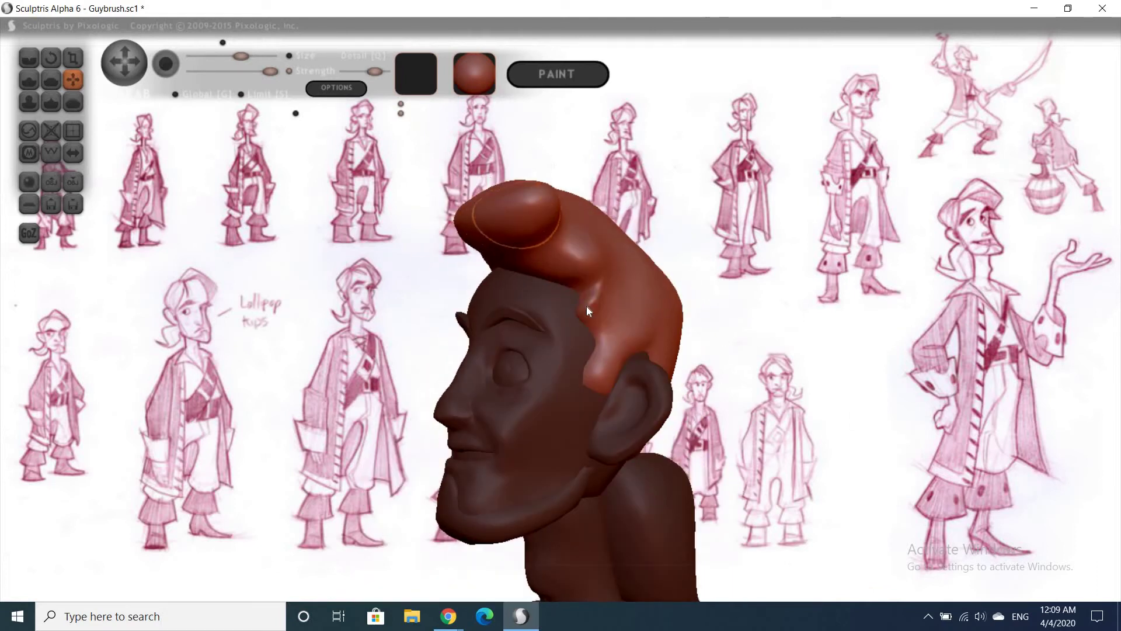
mouse_move(1028, 363)
left_mouse_down()
mouse_move(821, 342)
mouse_move(695, 310)
mouse_move(661, 285)
left_mouse_up()
key("ctrl+z")
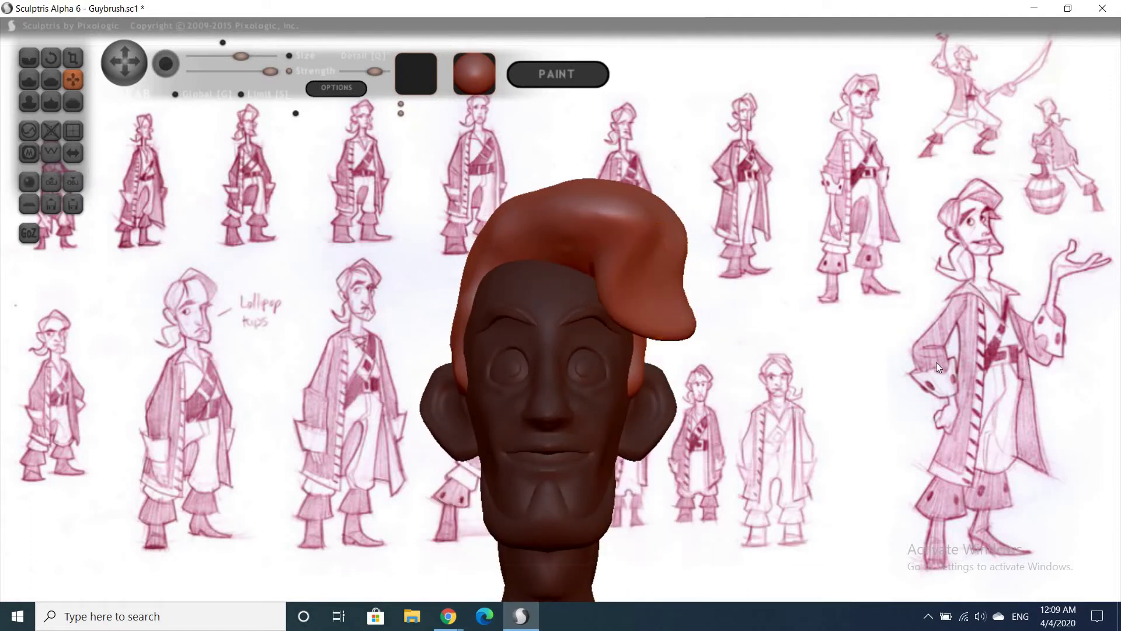
Undo the quiff's sideways lock strokes one by one, back to the unswept hair
left_click_drag(936, 362, 782, 346)
left_click_drag(709, 334, 729, 329)
key("ctrl+z")
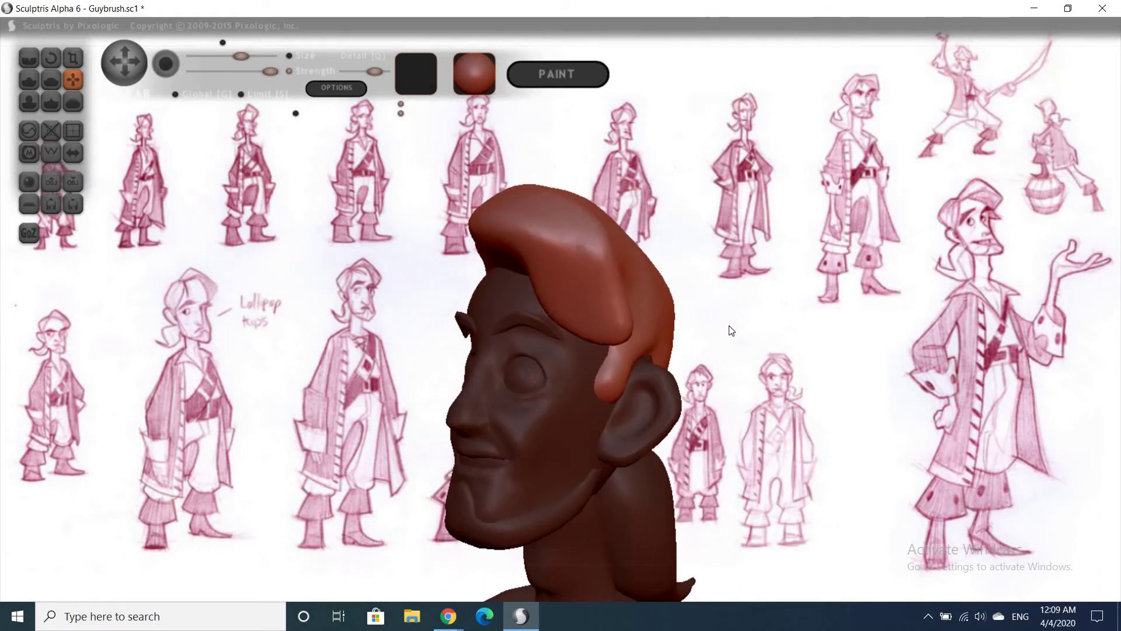
key("ctrl+z")
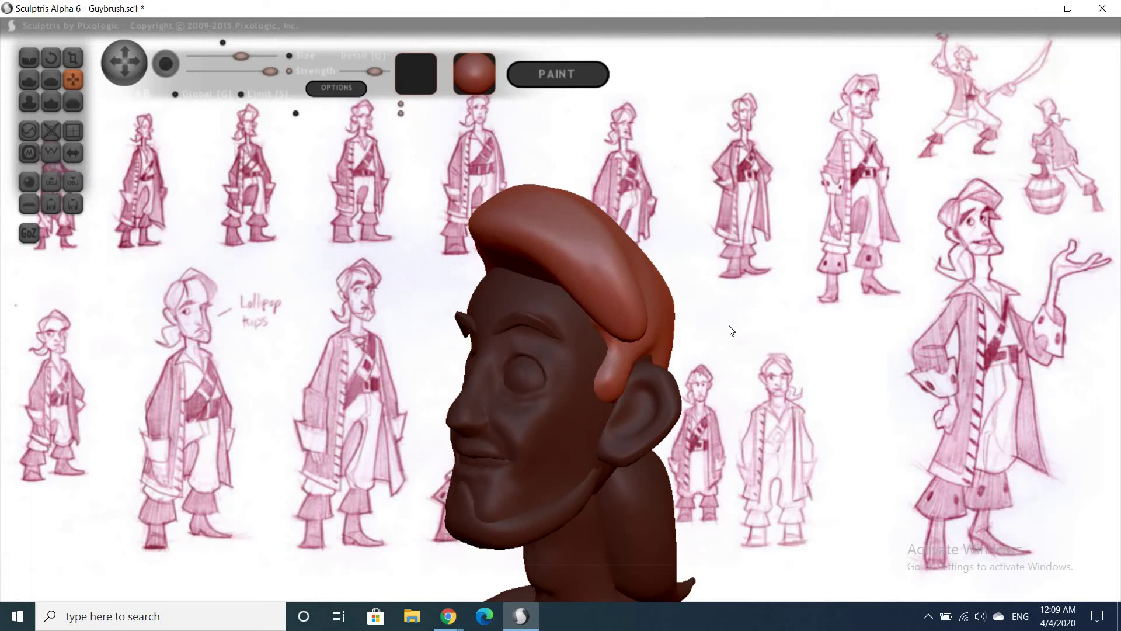
key("ctrl+z")
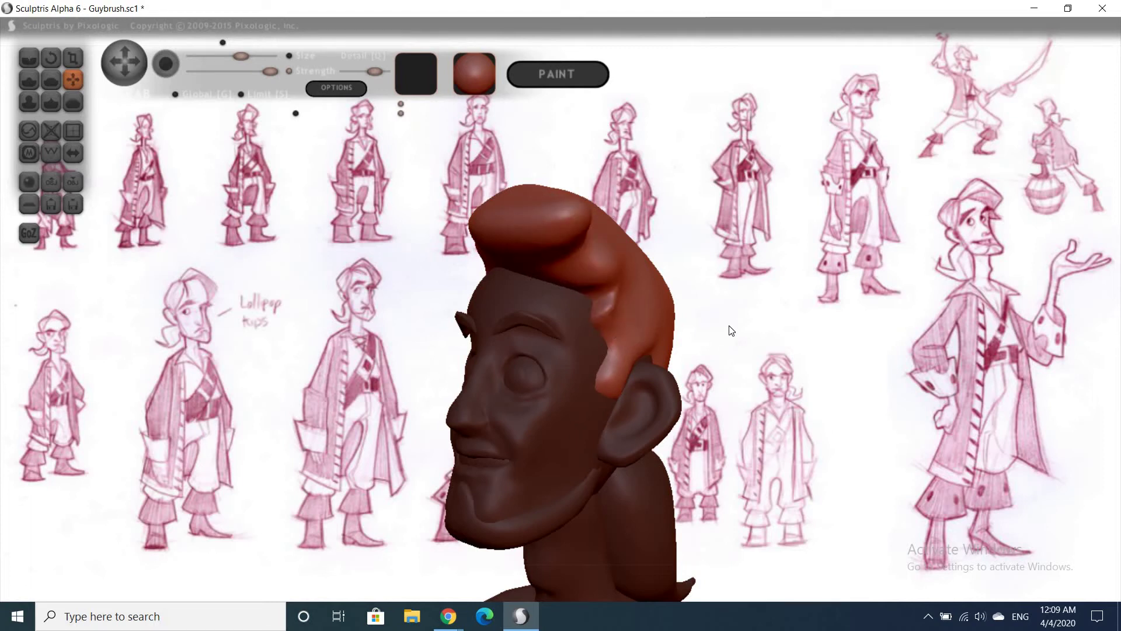
key("ctrl+z")
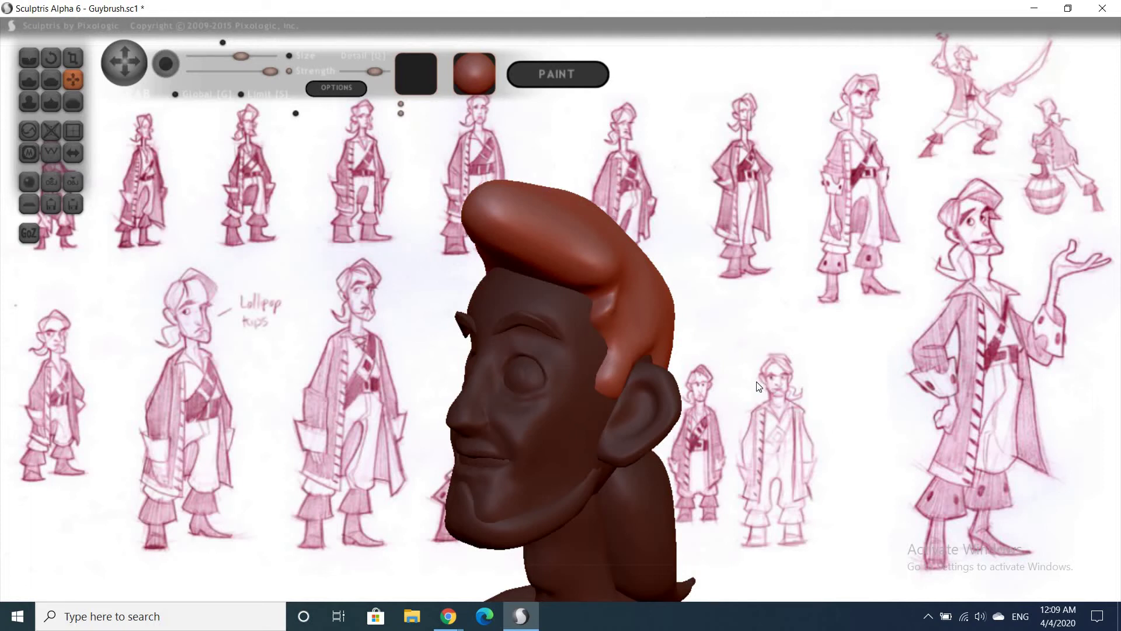
key("ctrl+z")
Pull a long forelock out of the quiff's front using the Grab tool and shorten it to a pointed tip over the face
left_click_drag(765, 383, 932, 453)
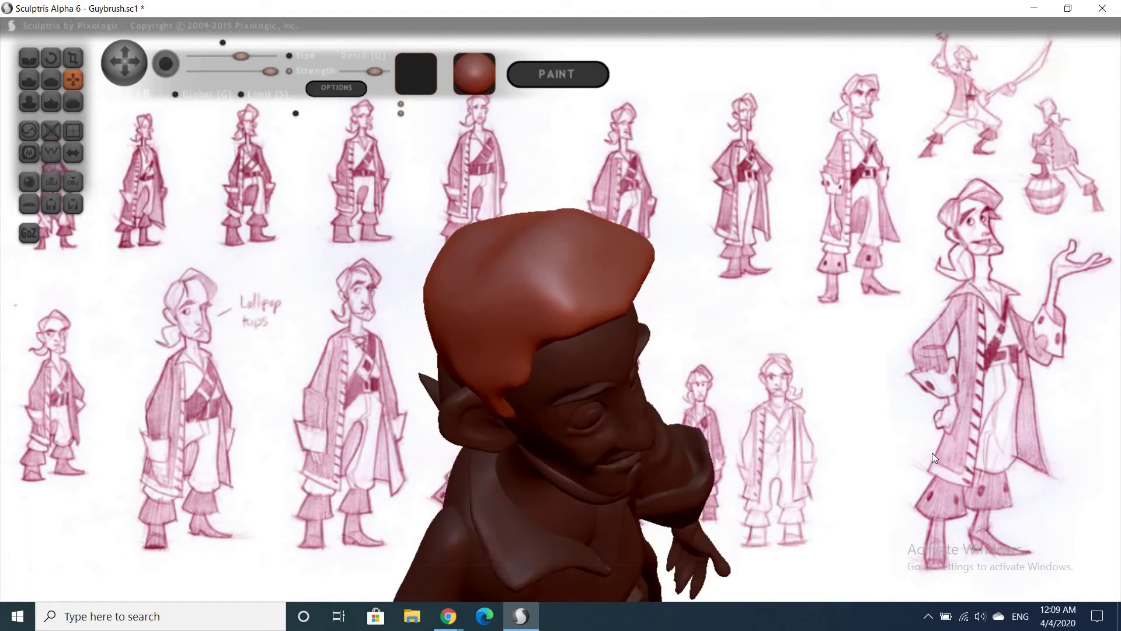
left_click_drag(612, 244, 595, 236)
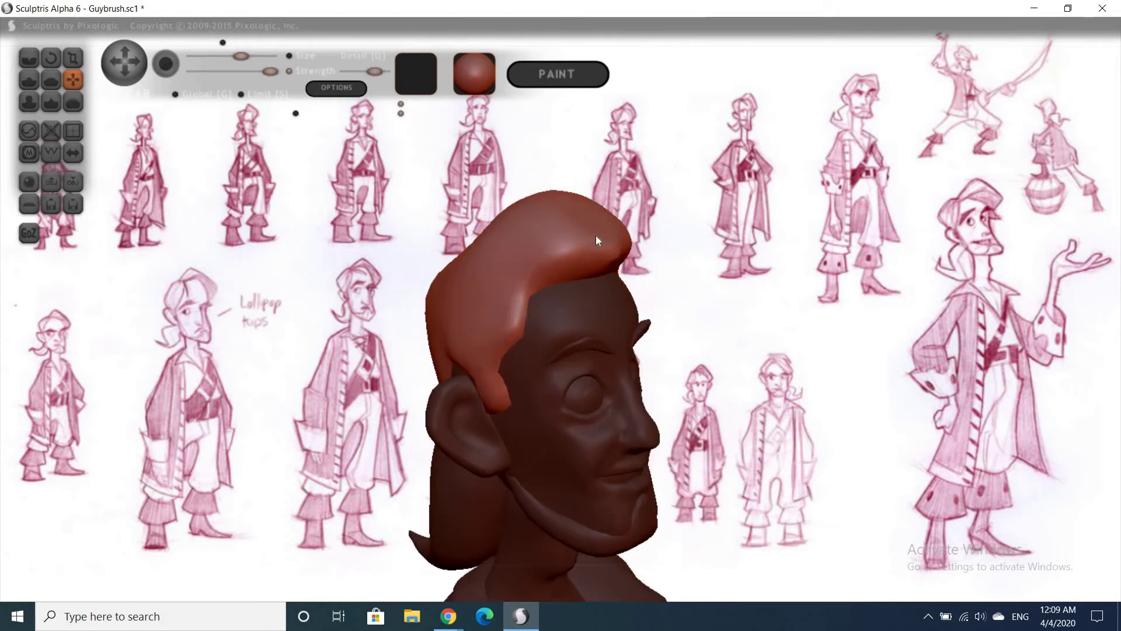
left_click_drag(821, 292, 823, 299)
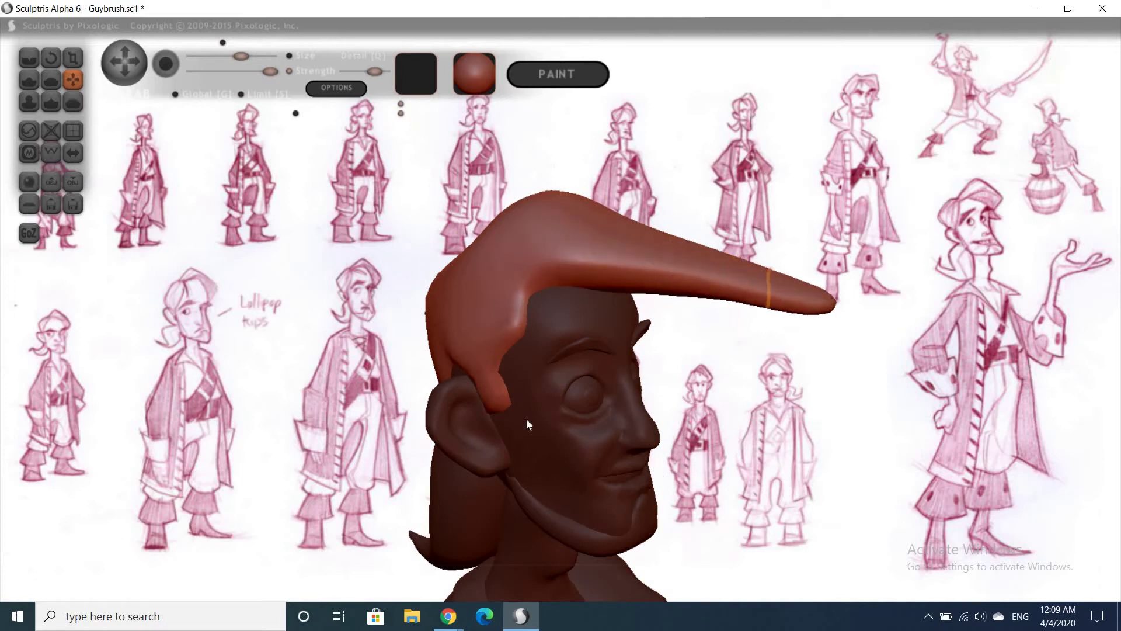
left_click_drag(527, 418, 506, 455)
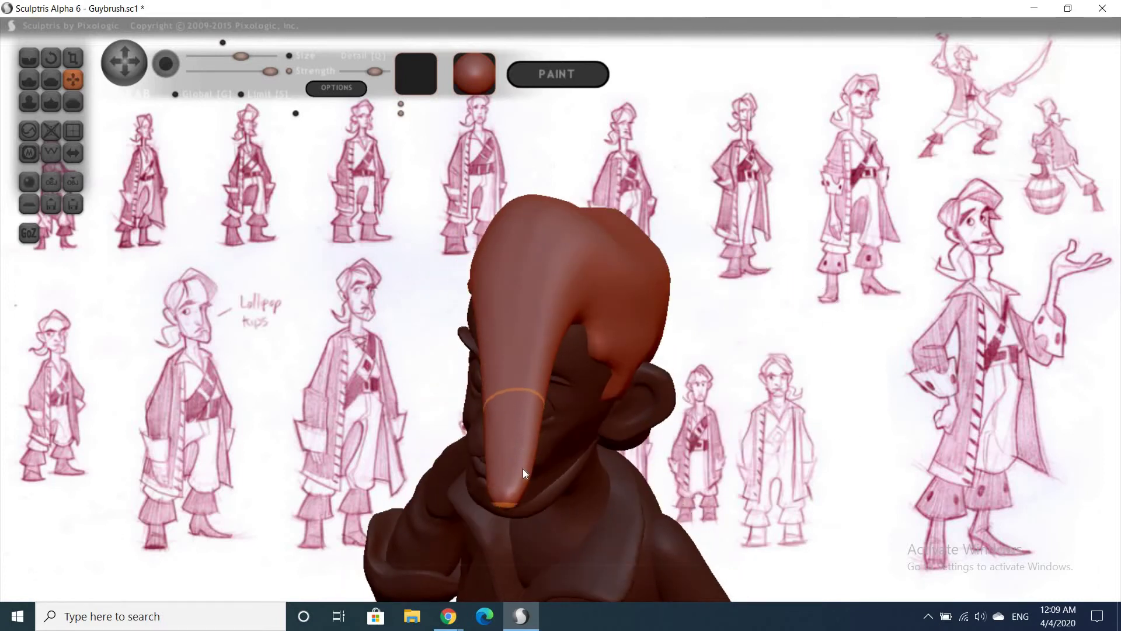
left_click_drag(520, 467, 502, 413)
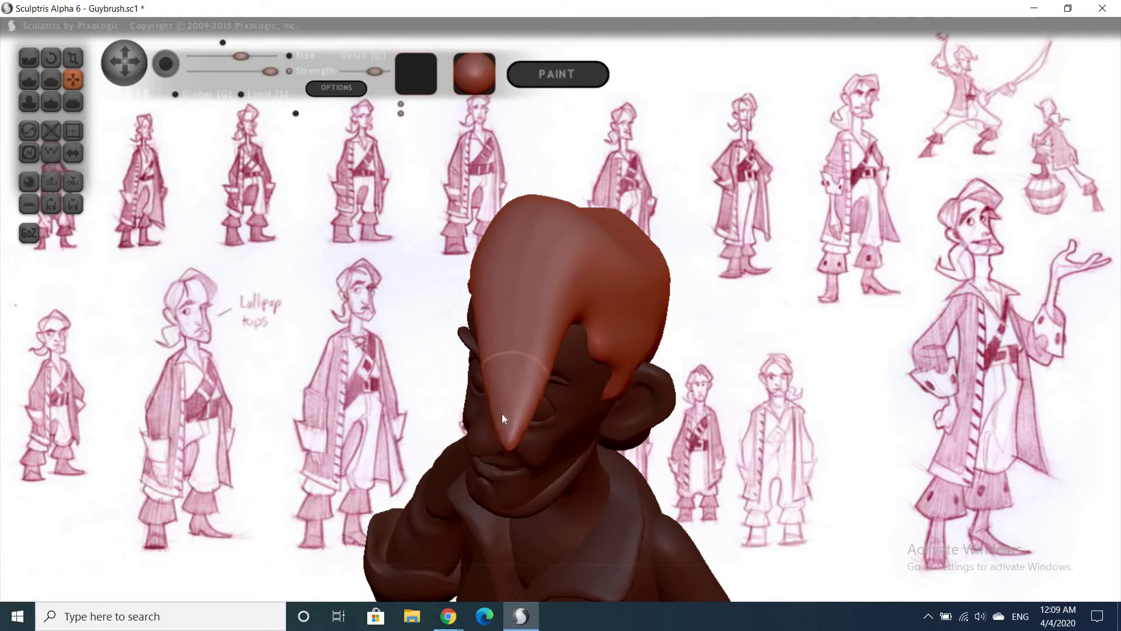
Twist the forelock across the forehead toward the character's left ear using the Rotate tool with a larger brush
key("r")
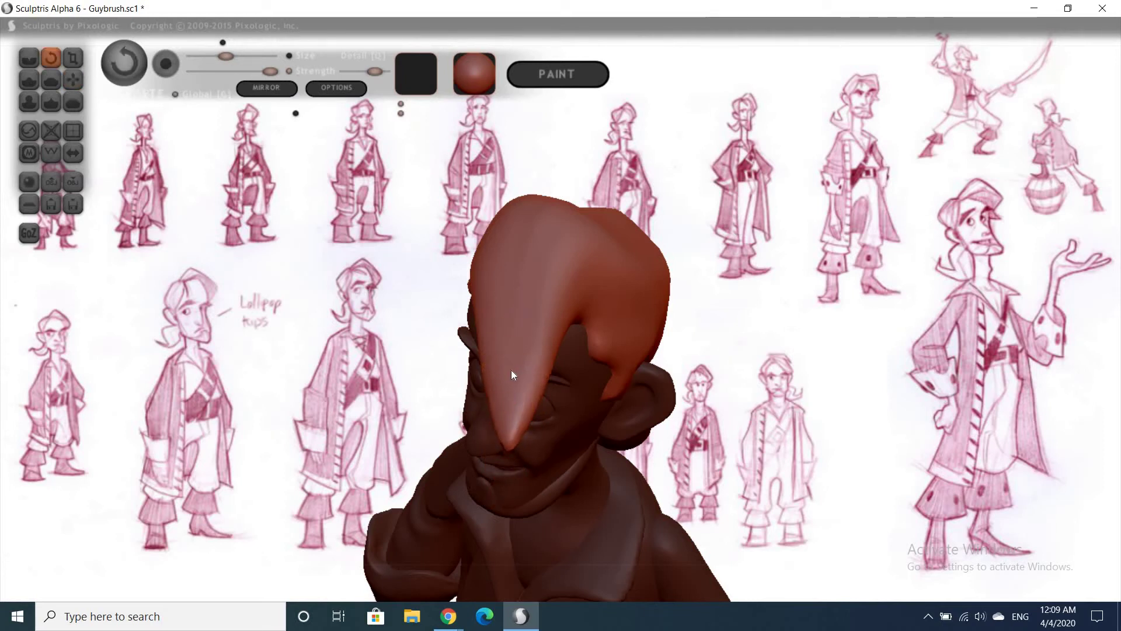
mouse_move(510, 369)
left_mouse_down()
mouse_move(503, 426)
mouse_move(510, 394)
left_mouse_up()
key("space")
left_click_drag(535, 283, 500, 425)
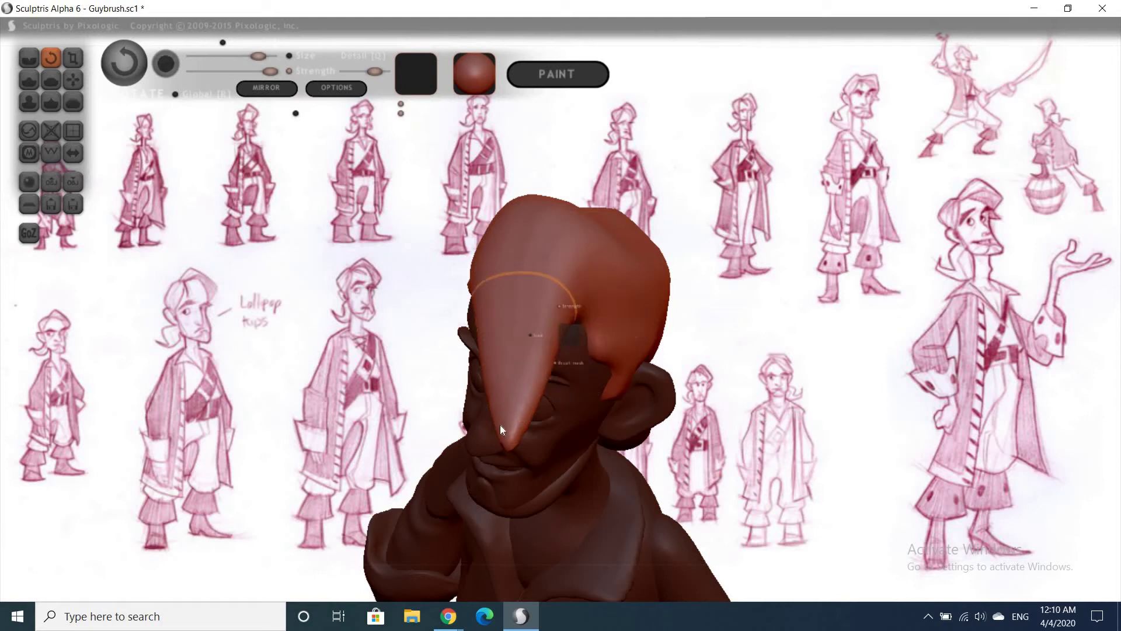
mouse_move(508, 362)
left_mouse_down()
mouse_move(592, 437)
mouse_move(604, 421)
left_mouse_up()
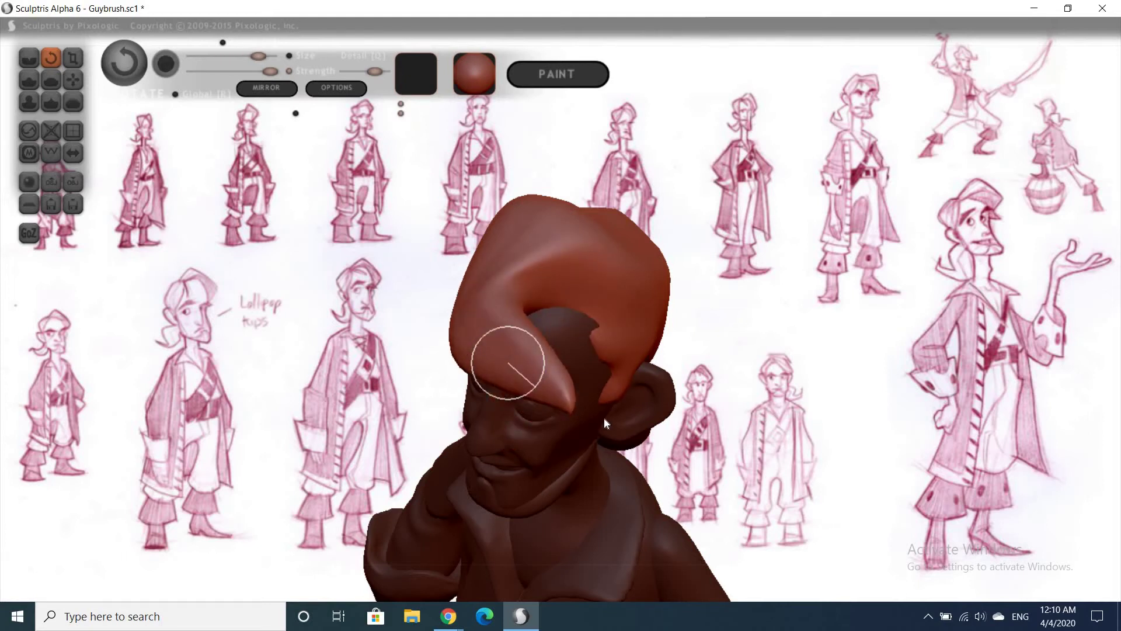
key("ctrl+z")
mouse_move(823, 371)
left_mouse_down()
mouse_move(800, 412)
mouse_move(623, 401)
mouse_move(550, 365)
left_mouse_up()
Try to sweep the forelock out past the character's left temple using the Grab tool, and undo it back to the unswept hair
key("g")
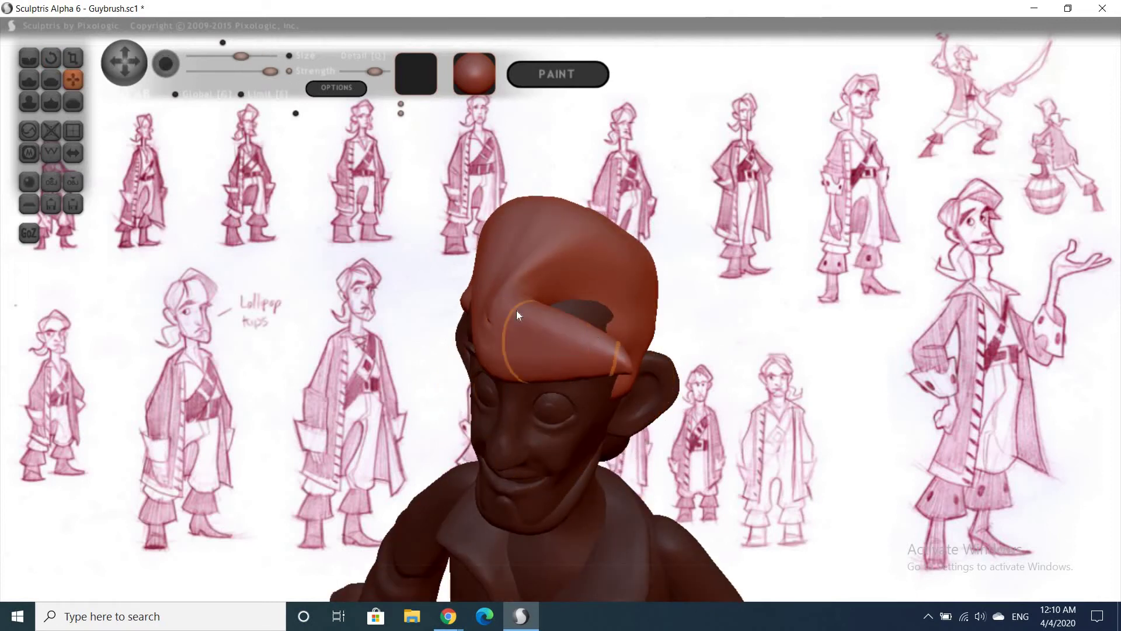
left_click_drag(516, 315, 590, 315)
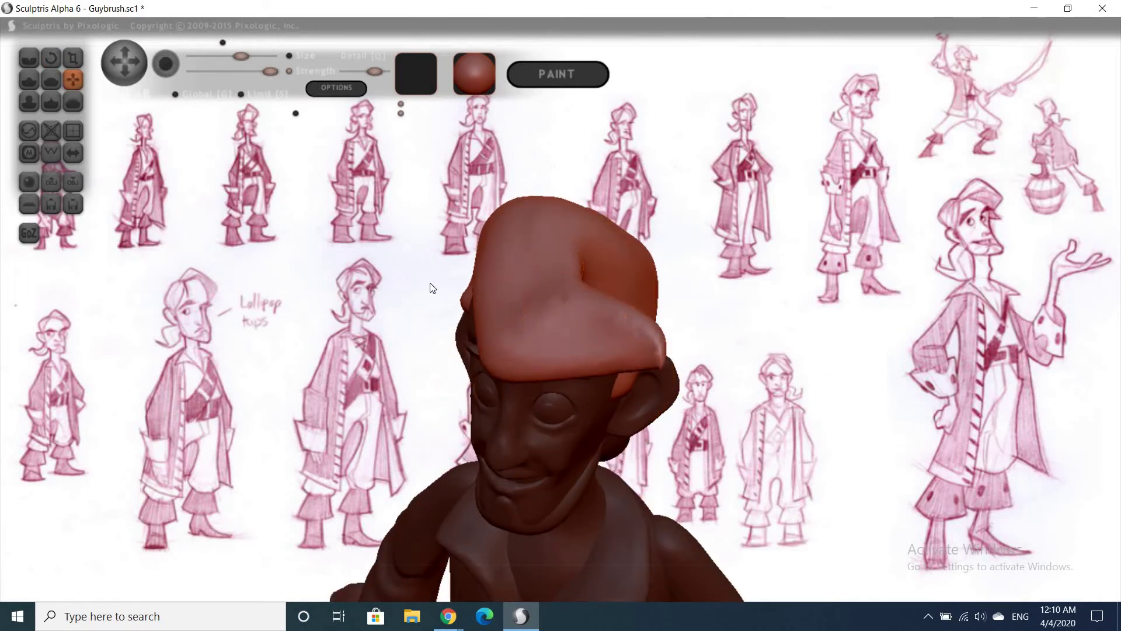
mouse_move(431, 283)
left_mouse_down()
mouse_move(504, 297)
mouse_move(453, 292)
mouse_move(510, 361)
left_mouse_up()
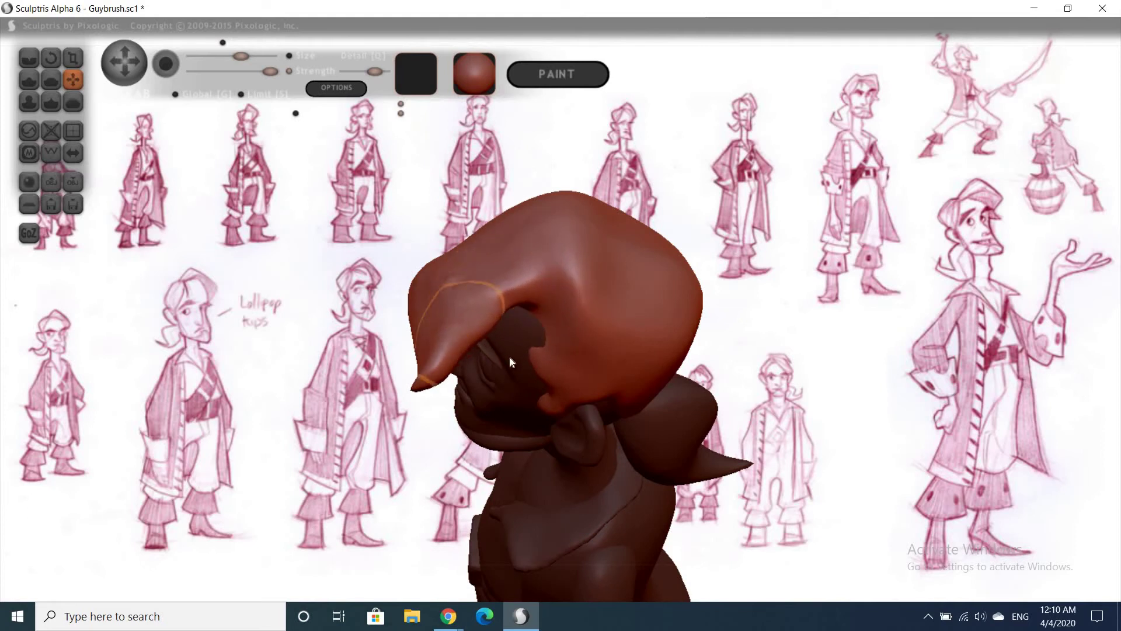
left_click_drag(341, 338, 722, 394)
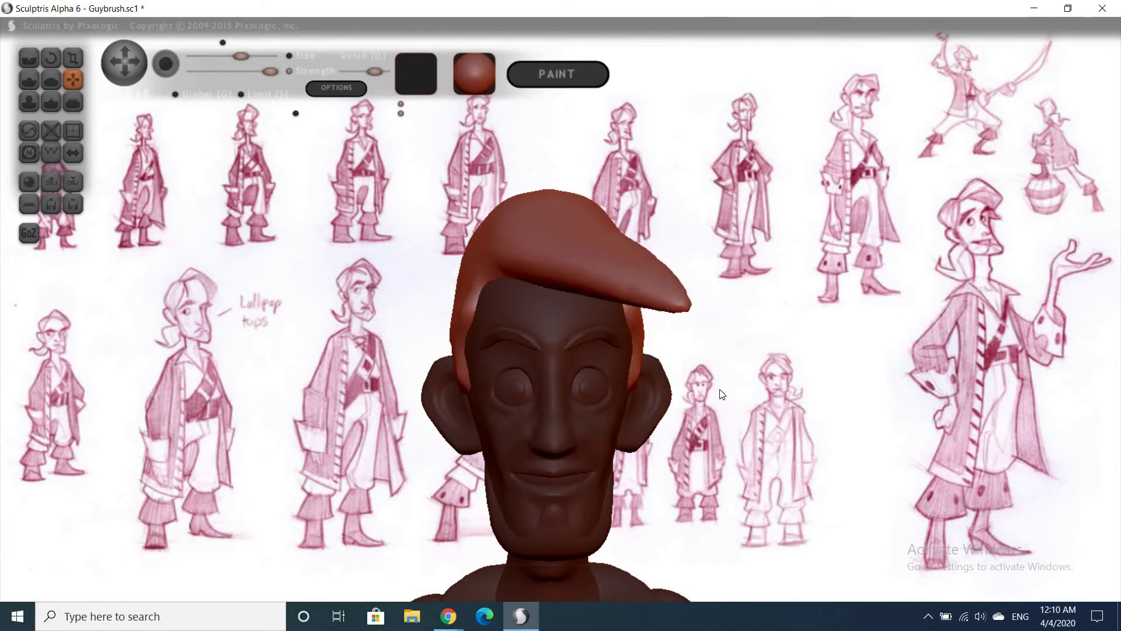
key("ctrl+y")
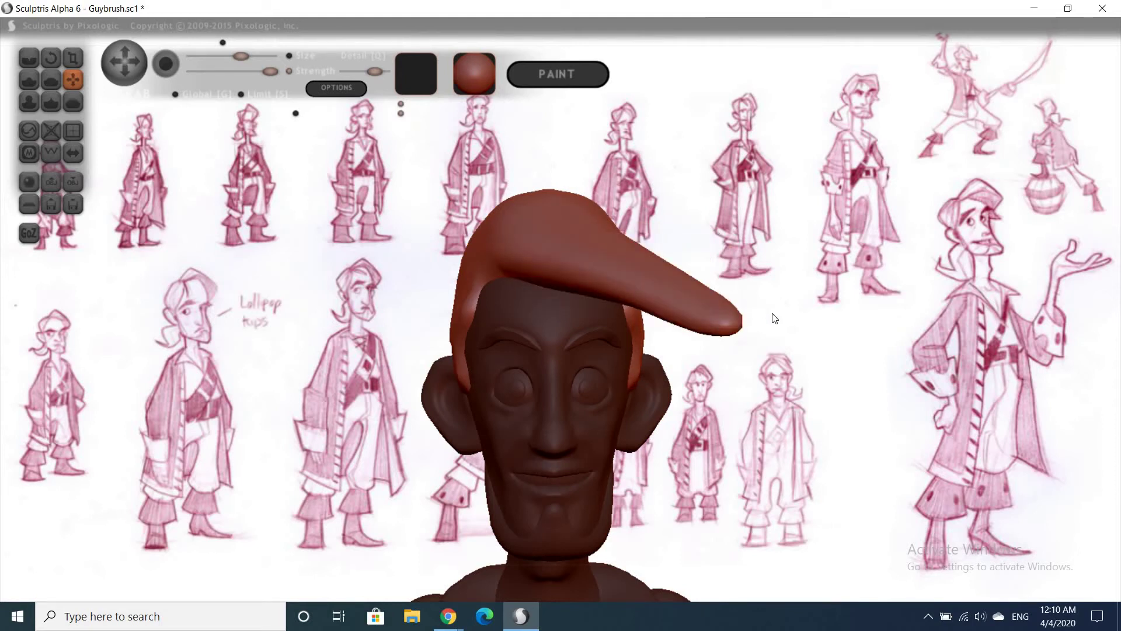
key("ctrl+z")
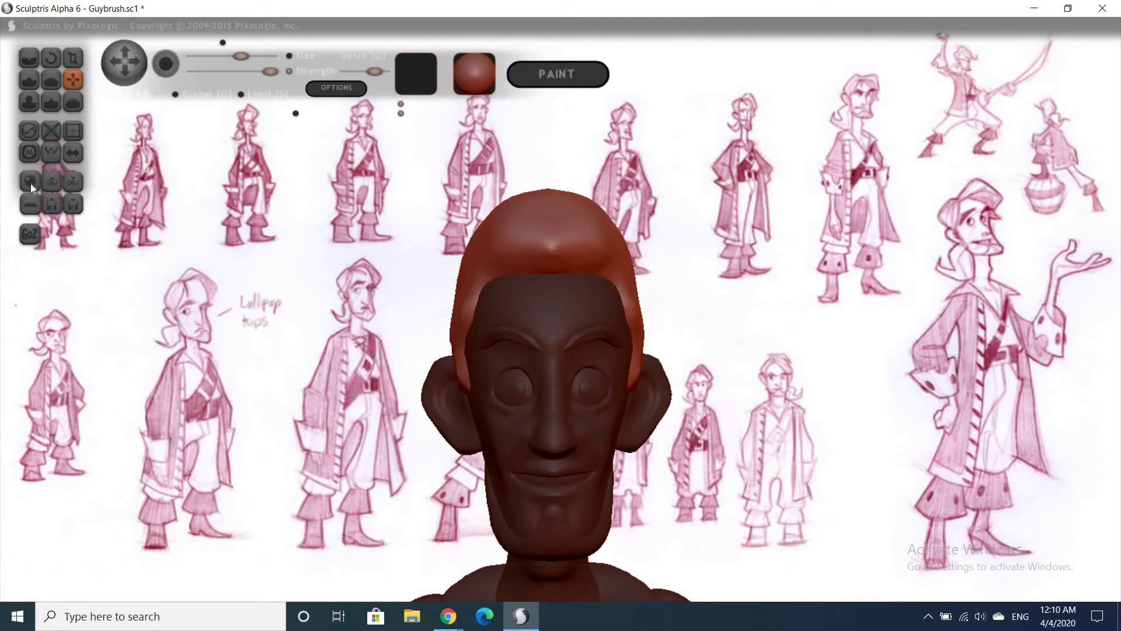
Add a new sphere on the front of the hair above the character's left eye and scale it down
left_click(29, 181)
left_click(564, 334)
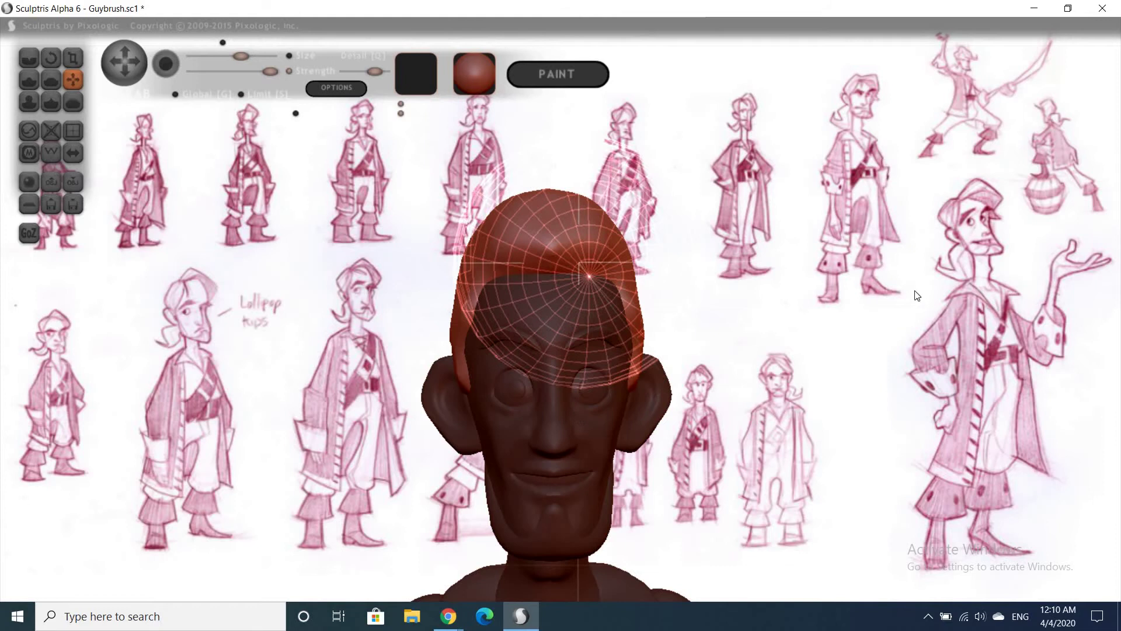
mouse_move(790, 304)
left_mouse_down()
mouse_move(733, 351)
mouse_move(825, 405)
mouse_move(941, 355)
mouse_move(603, 228)
left_mouse_up()
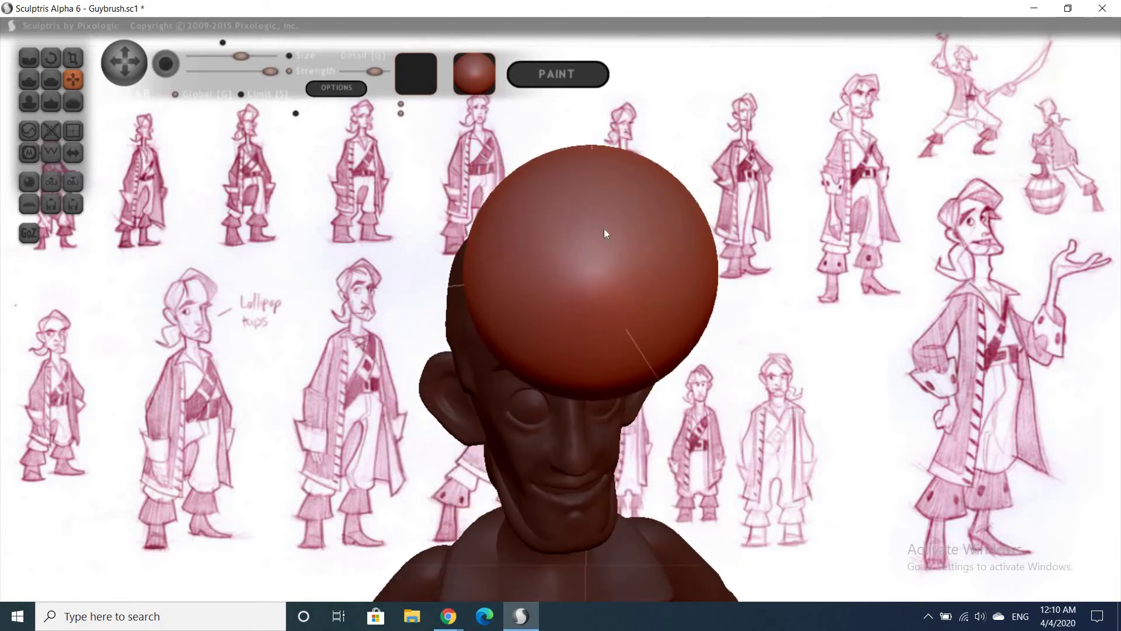
key("t")
mouse_move(594, 454)
left_mouse_down()
mouse_move(976, 360)
mouse_move(573, 219)
left_mouse_up()
mouse_move(565, 312)
left_mouse_down()
mouse_move(590, 248)
mouse_move(602, 292)
left_mouse_up()
left_click_drag(604, 233, 724, 275)
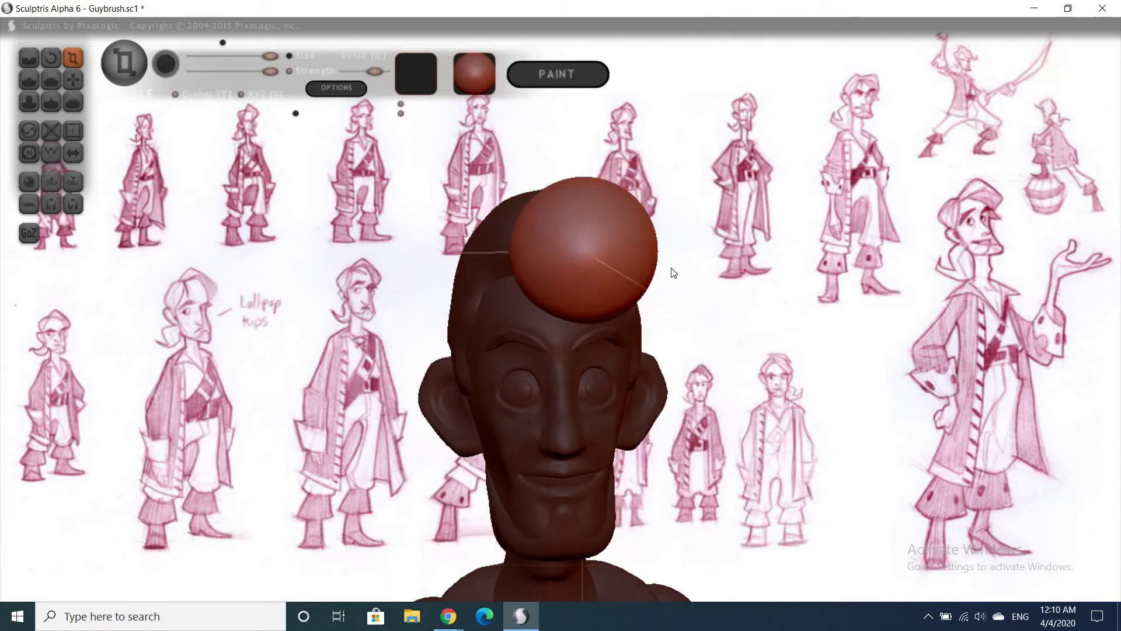
Flatten the sphere into a slanted ellipsoid at the character's left hairline using the Scale tool
right_click_drag(628, 224, 577, 197)
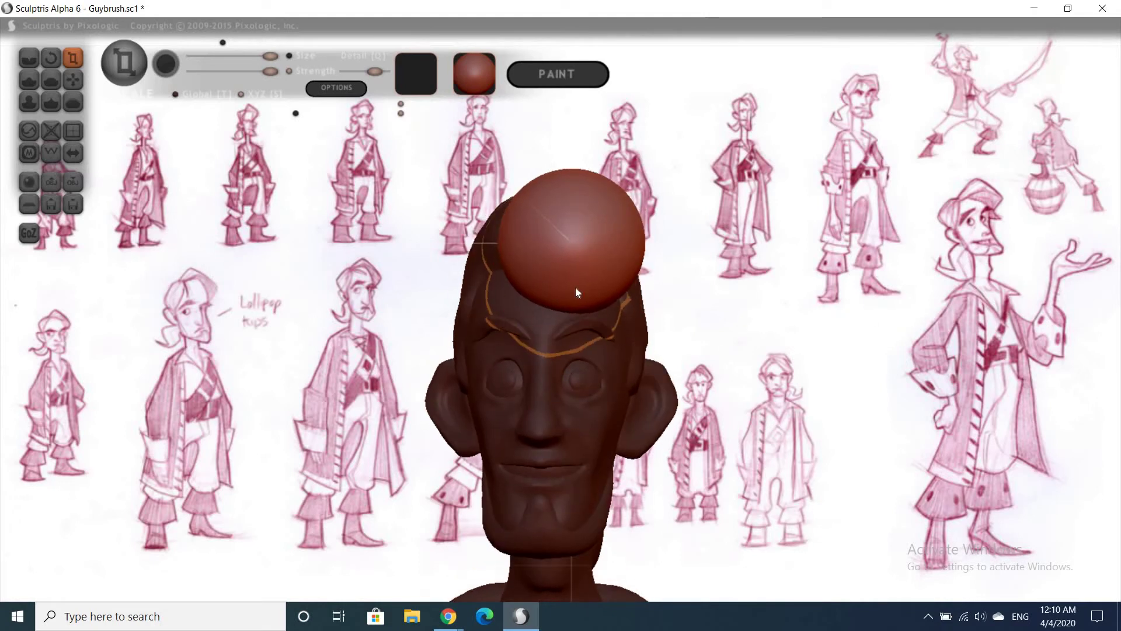
left_click_drag(601, 180, 289, 86)
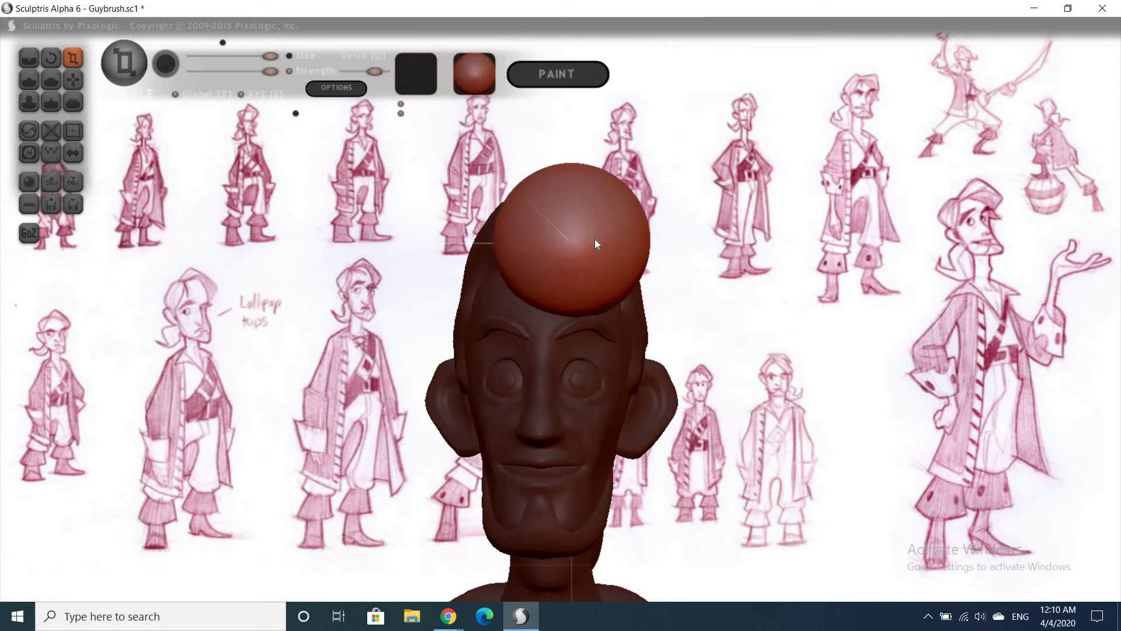
left_click_drag(575, 227, 520, 274)
right_click_drag(519, 275, 505, 331)
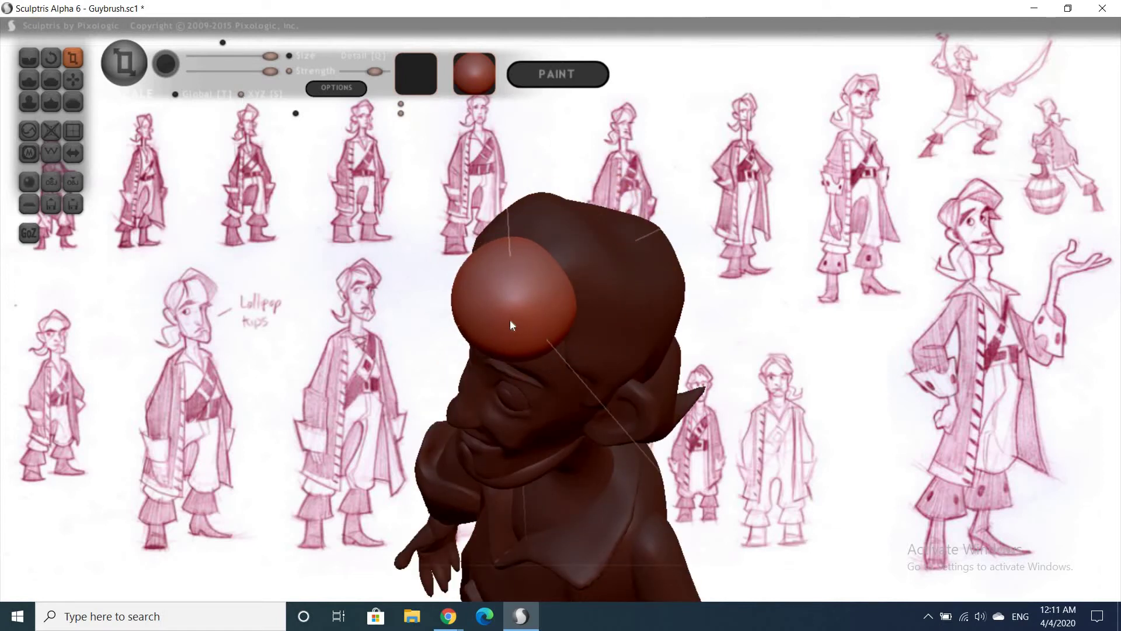
right_click_drag(463, 447, 580, 273)
left_click_drag(580, 273, 574, 306)
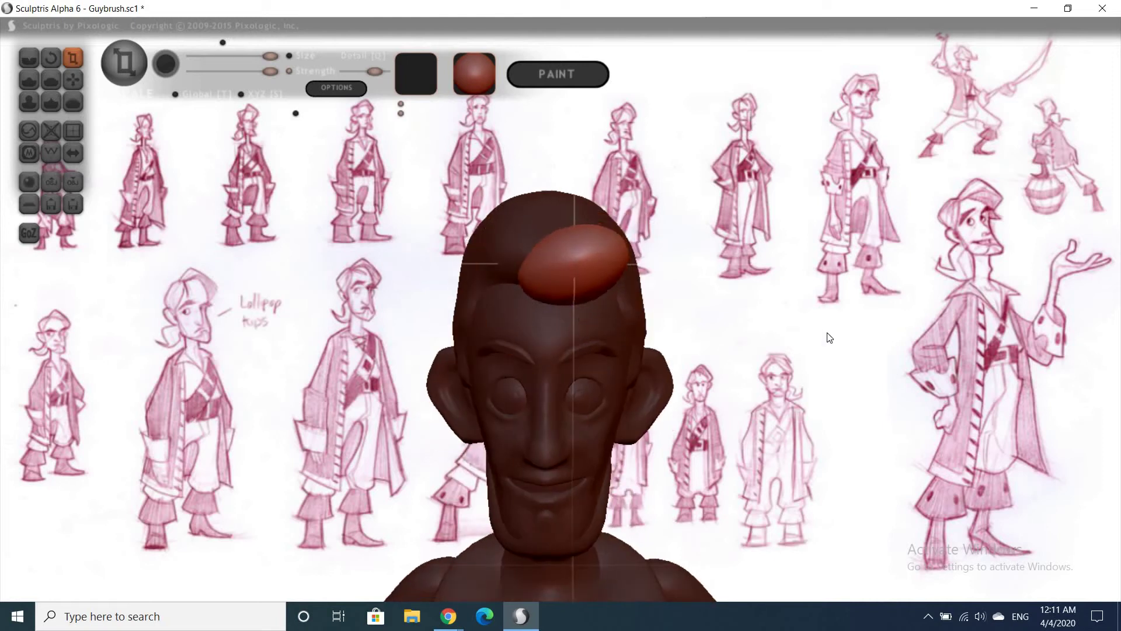
right_click_drag(664, 325, 610, 296)
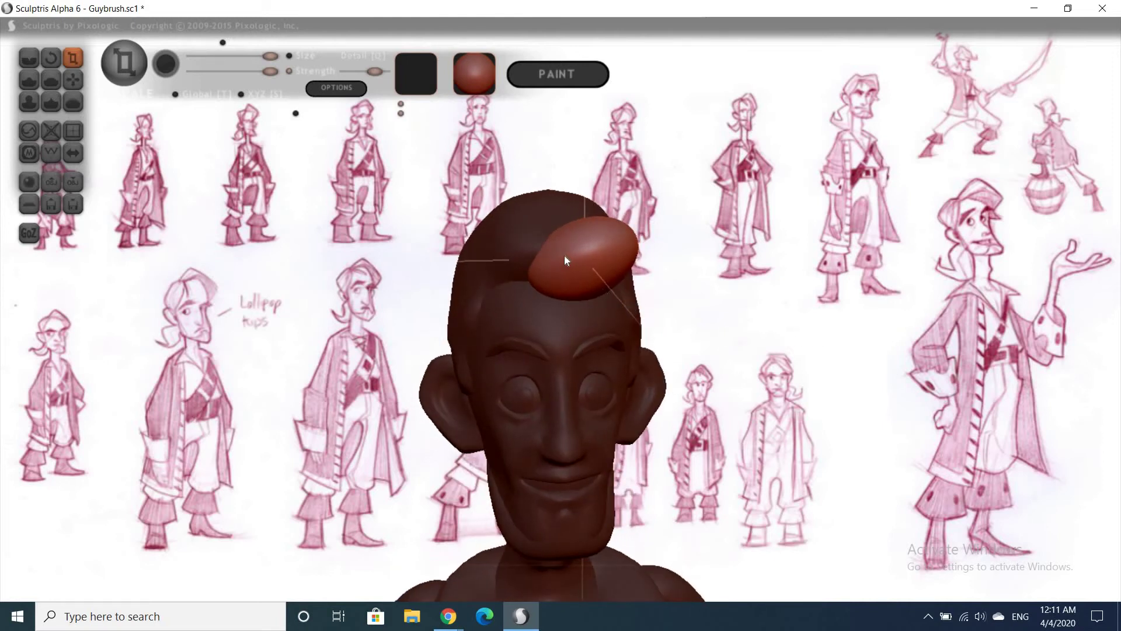
Stretch the ellipsoid across the hairline toward the character's right side using the Grab tool
key("g")
left_click_drag(557, 266, 508, 245)
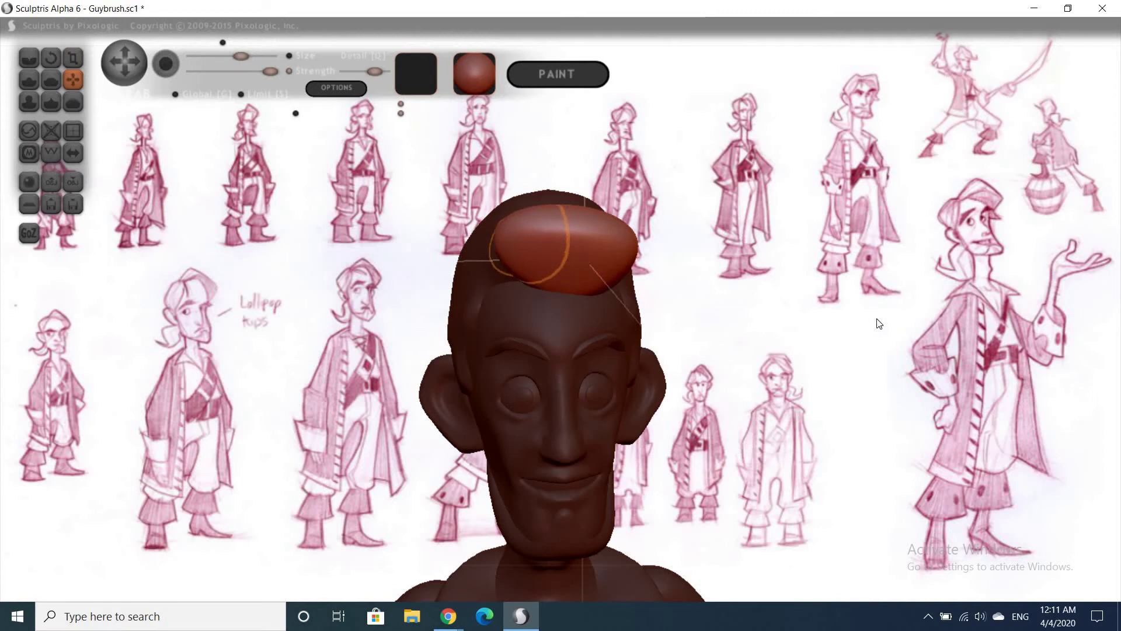
right_click_drag(499, 232, 515, 240)
left_click_drag(516, 240, 540, 227)
Raise the new hair piece into a rounded quiff and pull its end down over the character's left temple
mouse_move(779, 267)
right_mouse_down()
mouse_move(590, 236)
mouse_move(571, 200)
right_mouse_up()
mouse_move(571, 201)
left_mouse_down()
mouse_move(598, 284)
mouse_move(620, 301)
left_mouse_up()
mouse_move(637, 250)
right_mouse_down()
mouse_move(584, 239)
mouse_move(541, 248)
right_mouse_up()
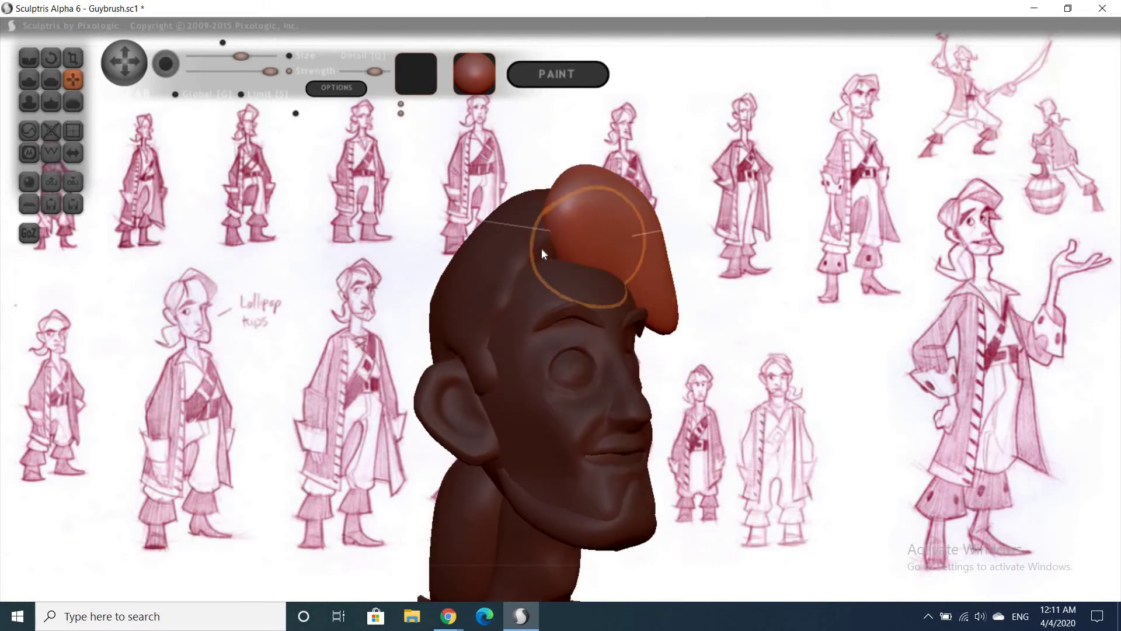
left_click_drag(542, 248, 561, 234)
right_click_drag(726, 297, 618, 255)
mouse_move(619, 255)
left_mouse_down()
mouse_move(683, 313)
mouse_move(648, 316)
left_mouse_up()
mouse_move(889, 355)
right_mouse_down()
mouse_move(730, 358)
mouse_move(558, 209)
mouse_move(737, 318)
mouse_move(654, 314)
right_mouse_up()
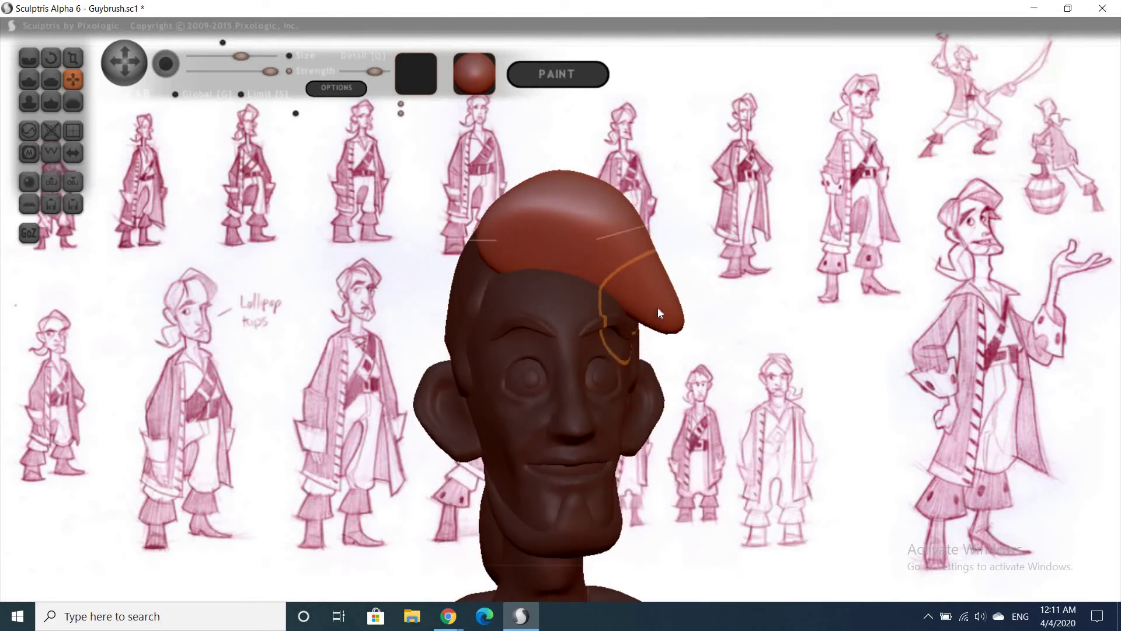
Sharpen the end of the quiff's hanging lock into a point using the Pinch tool
key("p")
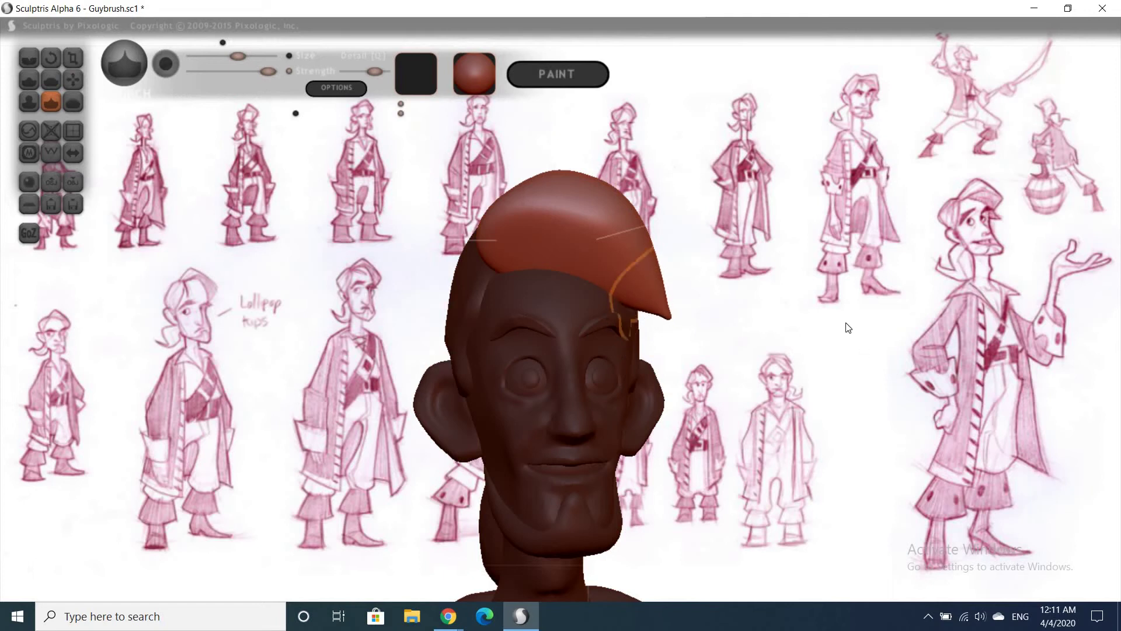
right_click_drag(846, 325, 543, 301)
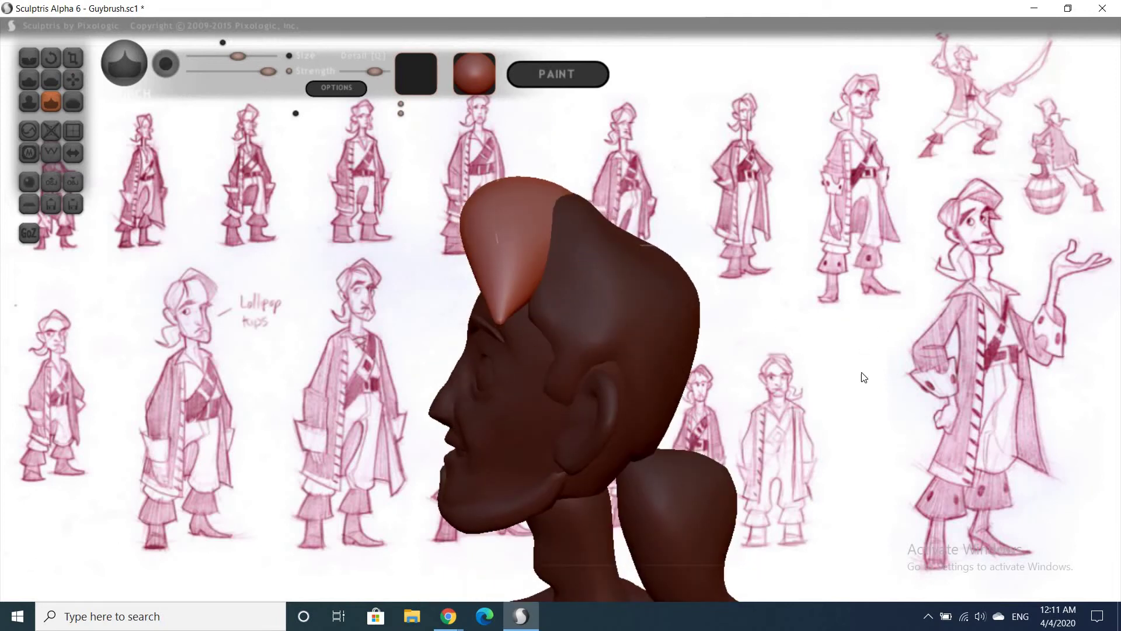
right_click_drag(860, 372, 586, 330)
Pull the pointed lock down and back against the character's left temple using the Grab tool
key("g")
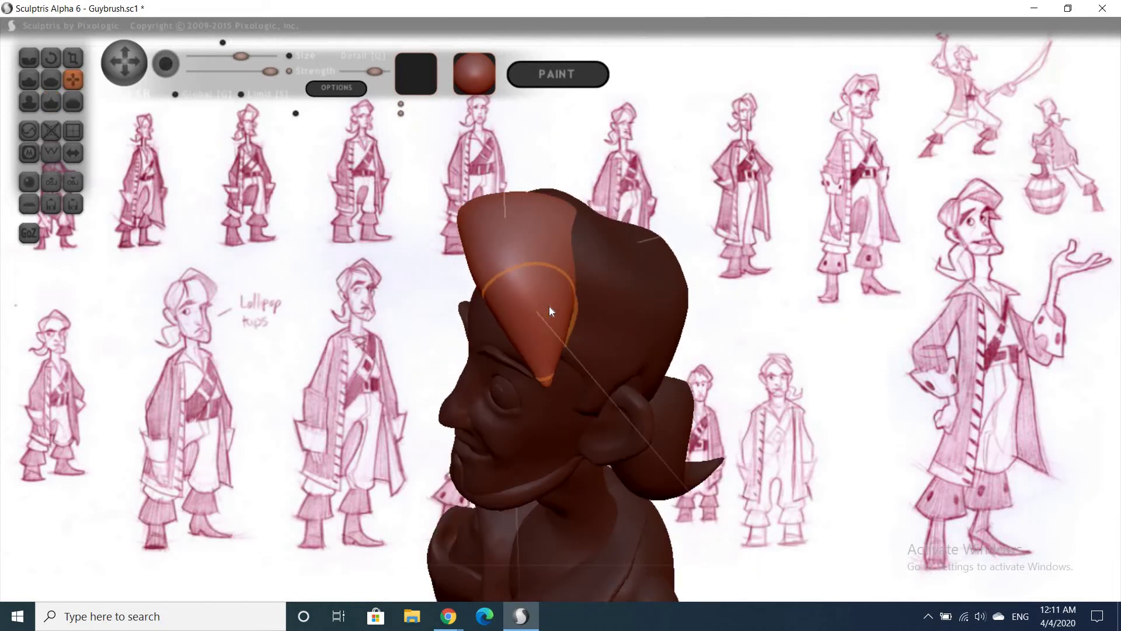
mouse_move(683, 280)
right_mouse_down()
mouse_move(718, 284)
mouse_move(703, 286)
right_mouse_up()
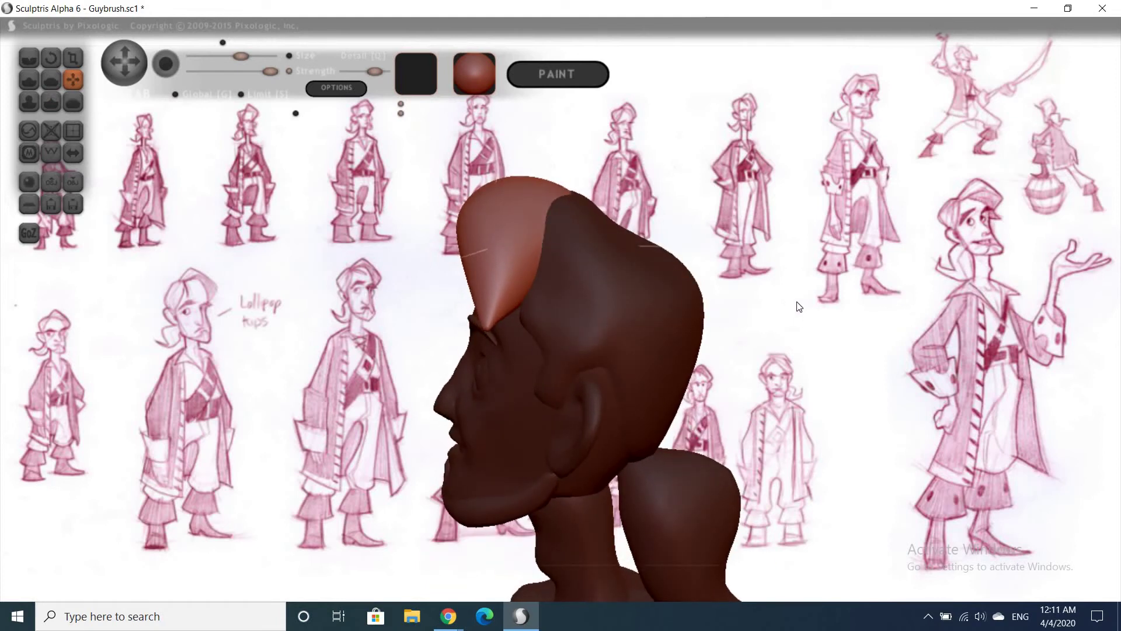
right_click_drag(891, 286, 565, 265)
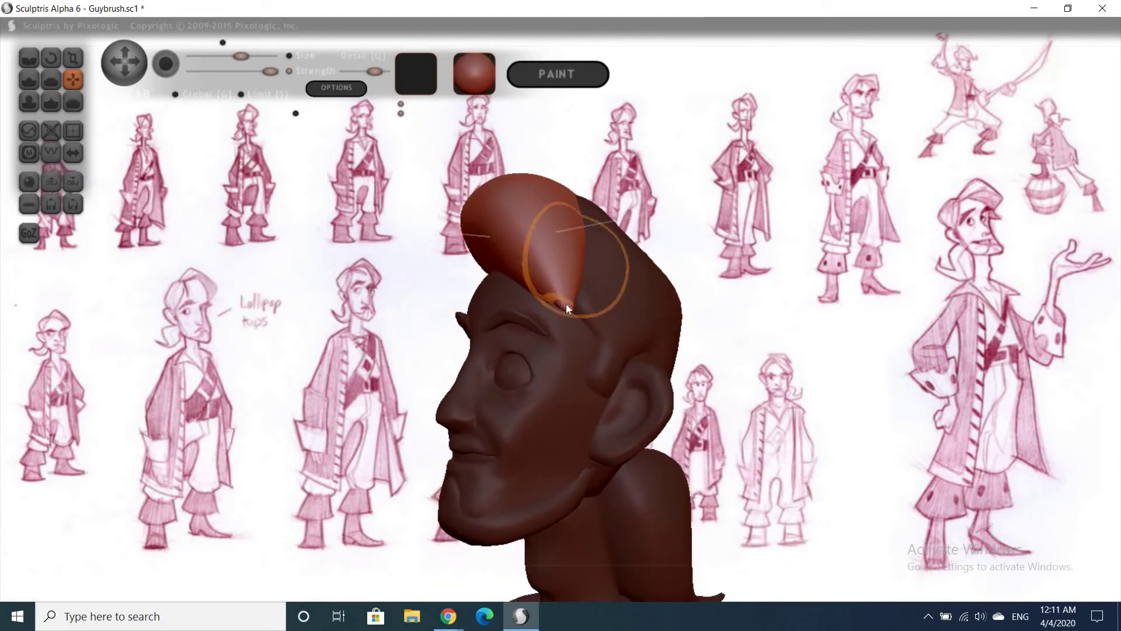
right_click_drag(548, 214, 546, 219)
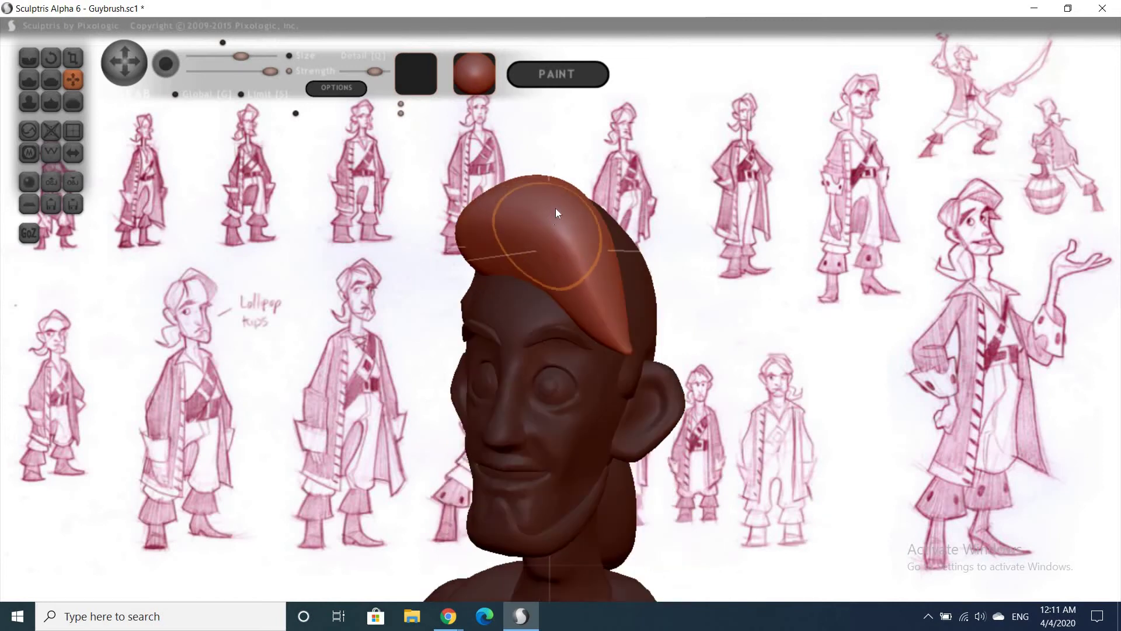
Enlarge the Grab brush and reshape the quiff's top and its edge on the character's right side
key("space")
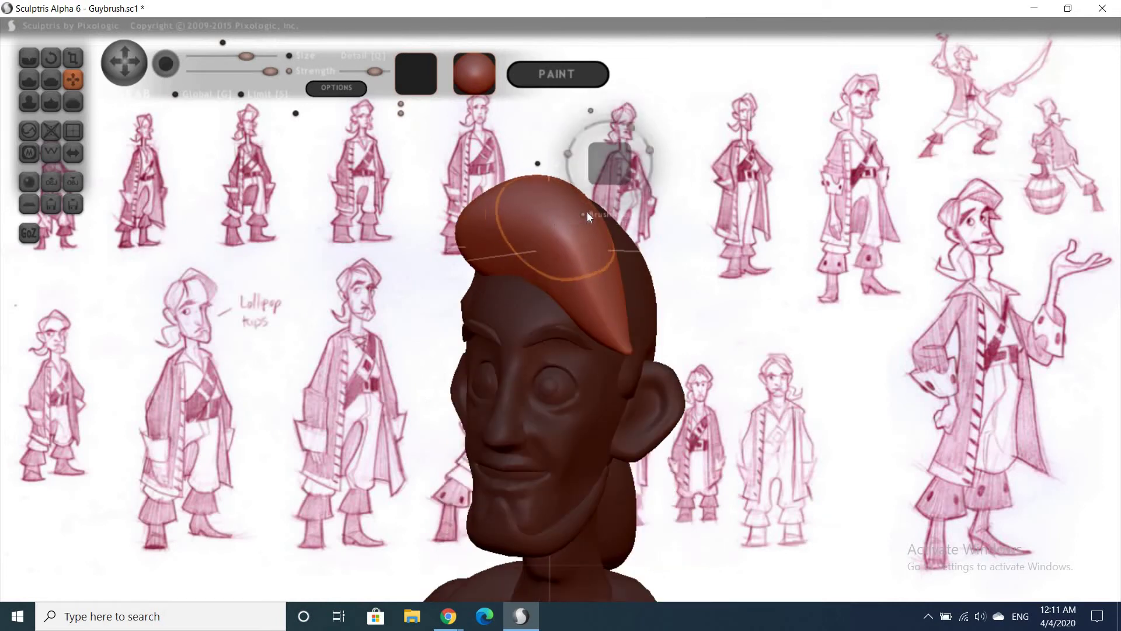
right_click_drag(819, 250, 629, 226)
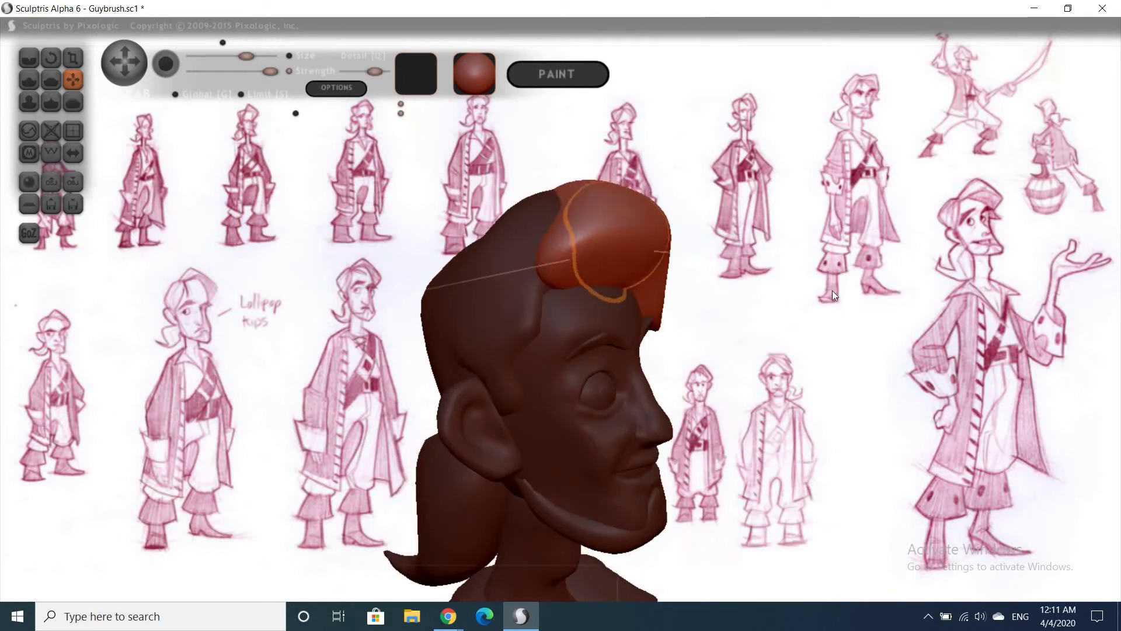
mouse_move(817, 291)
right_mouse_down()
mouse_move(929, 329)
mouse_move(551, 222)
right_mouse_up()
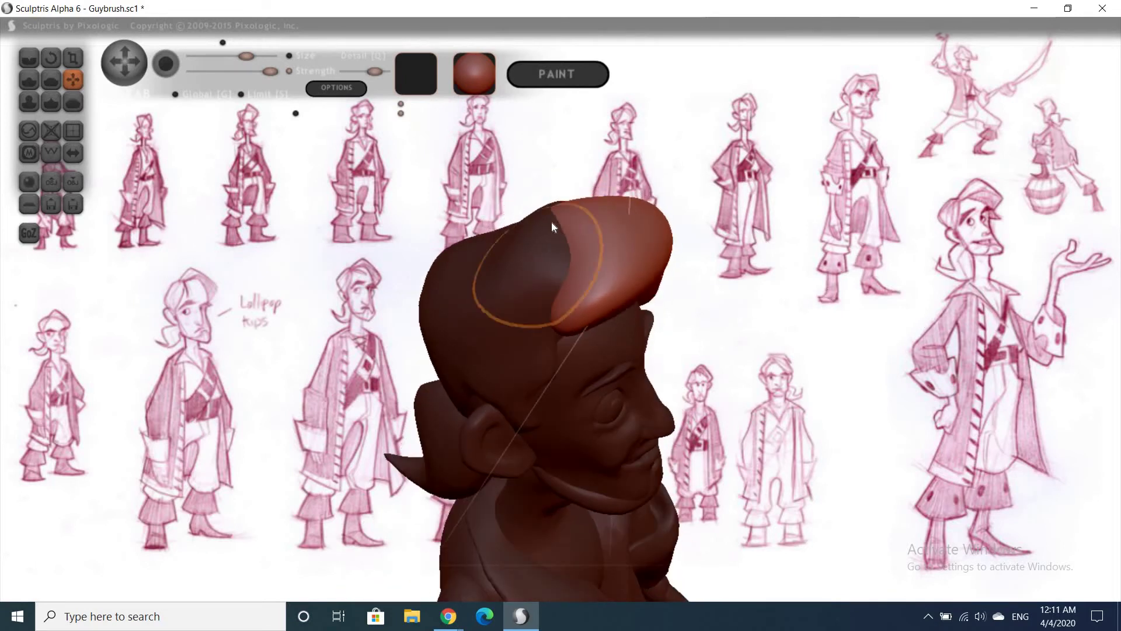
mouse_move(611, 305)
right_mouse_down()
mouse_move(579, 275)
mouse_move(573, 234)
right_mouse_up()
mouse_move(831, 209)
right_mouse_down()
mouse_move(996, 205)
mouse_move(736, 242)
mouse_move(563, 239)
mouse_move(574, 306)
right_mouse_up()
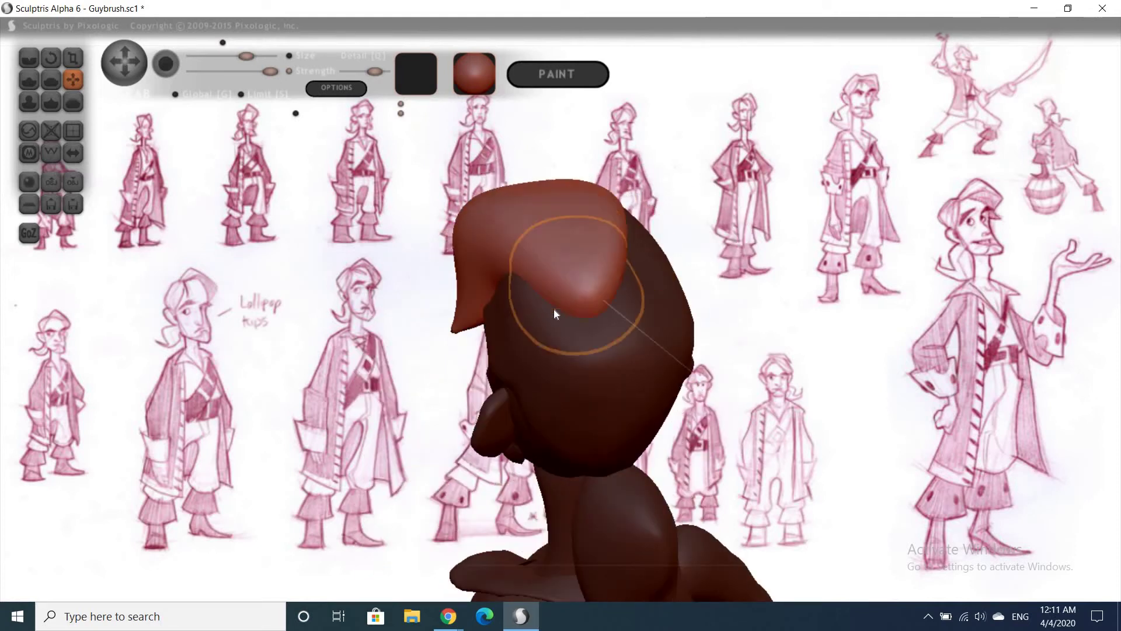
Extend the quiff's back edge over the crown and close in on the exposed scalp using the Grab tool
mouse_move(594, 337)
left_mouse_down()
mouse_move(601, 290)
mouse_move(649, 297)
mouse_move(515, 314)
left_mouse_up()
right_click_drag(515, 315, 536, 242)
mouse_move(541, 268)
left_mouse_down()
mouse_move(529, 292)
mouse_move(609, 261)
left_mouse_up()
right_click_drag(609, 261, 541, 209)
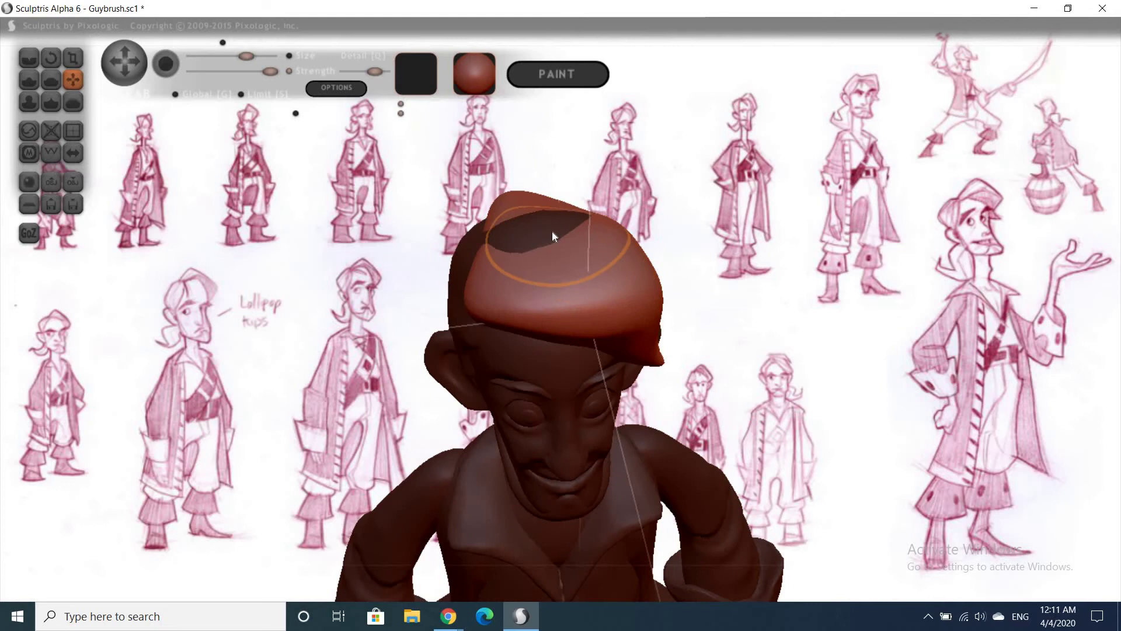
mouse_move(561, 238)
left_mouse_down()
mouse_move(548, 219)
mouse_move(555, 251)
left_mouse_up()
Select the hair beneath the quiff and adjust it above the character's right ear using a smaller Grab brush
mouse_move(911, 230)
right_mouse_down()
mouse_move(859, 233)
mouse_move(779, 385)
mouse_move(776, 349)
mouse_move(612, 246)
right_mouse_up()
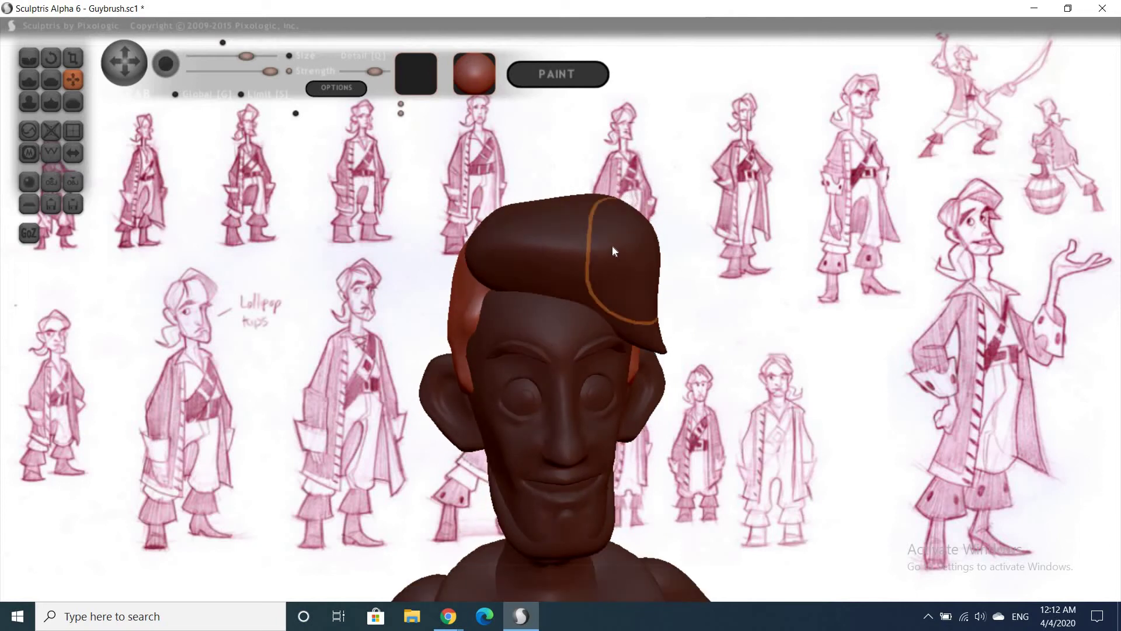
mouse_move(788, 300)
right_mouse_down()
mouse_move(663, 300)
mouse_move(884, 333)
mouse_move(555, 272)
mouse_move(513, 244)
right_mouse_up()
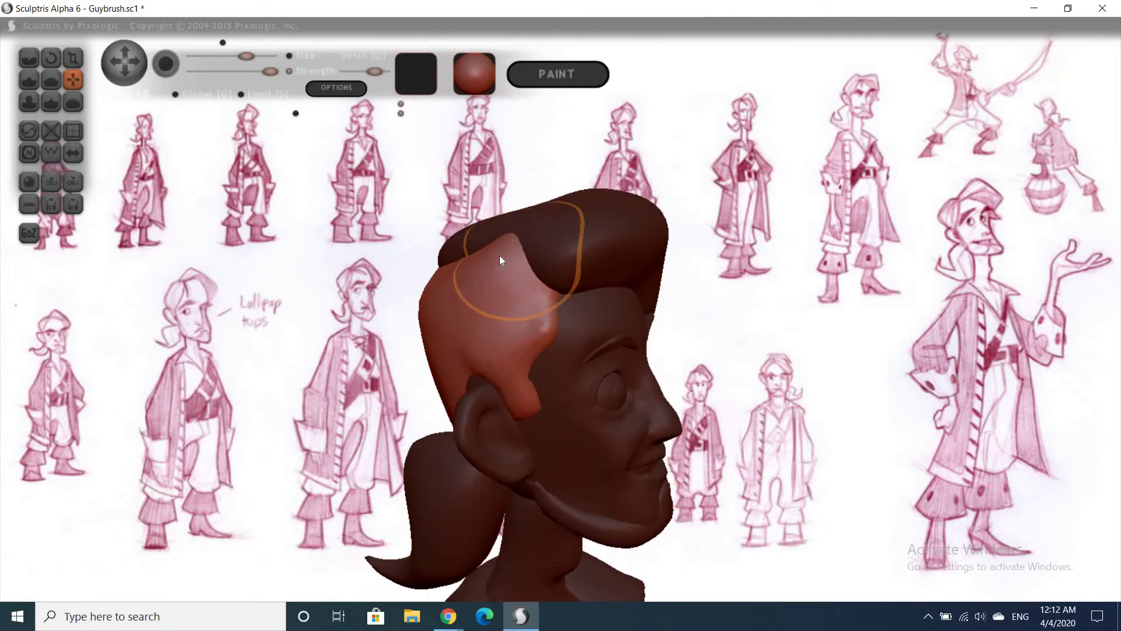
left_click(499, 254)
left_click(499, 257)
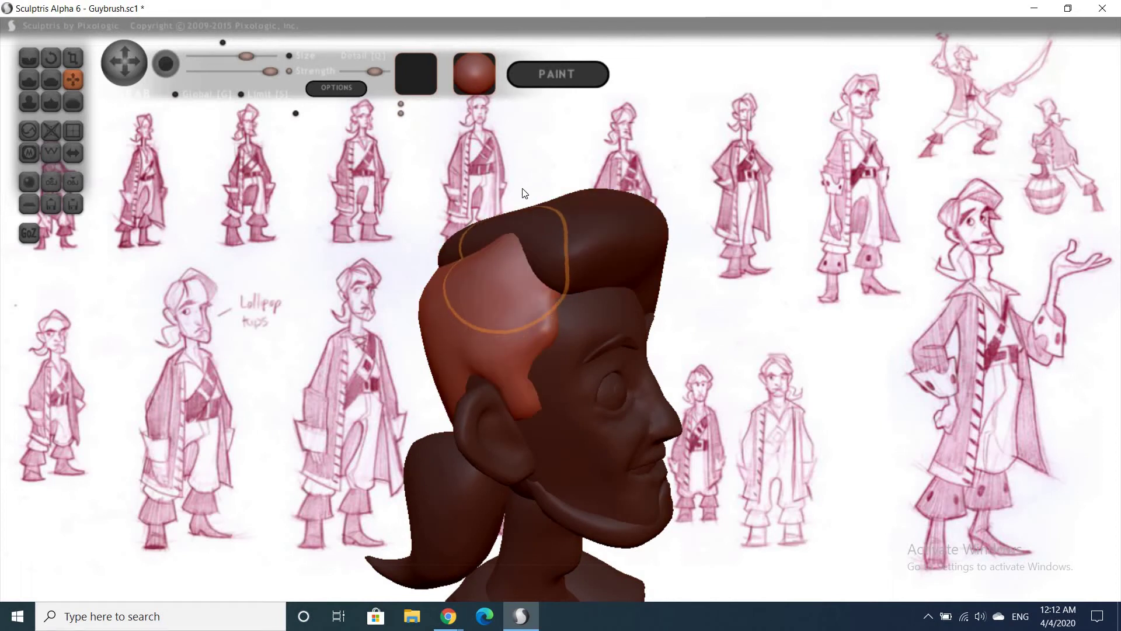
key("space")
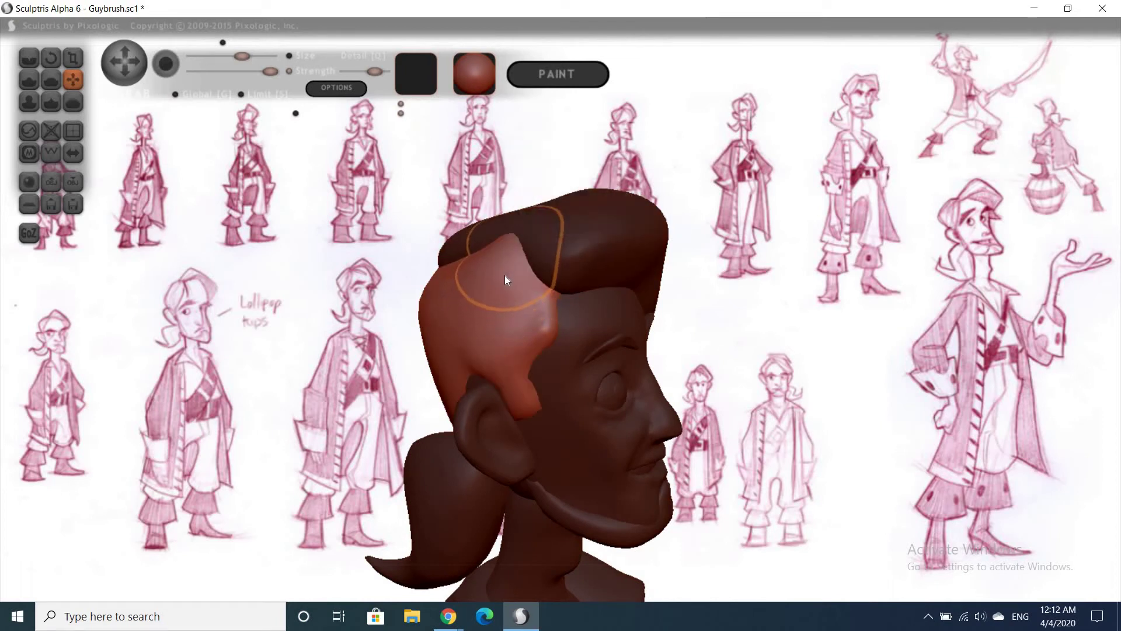
Select the quiff, adjust its front over the forehead using the Grab tool, and even its surface using an enlarged Flatten brush
left_click_drag(741, 325, 630, 278)
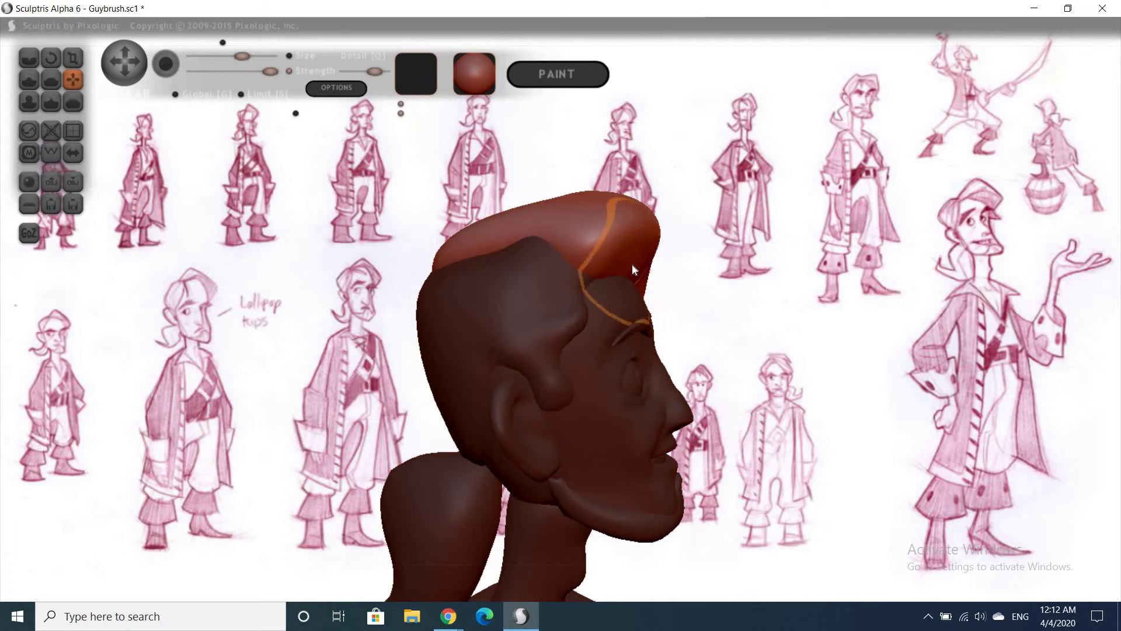
left_click_drag(773, 295, 614, 267)
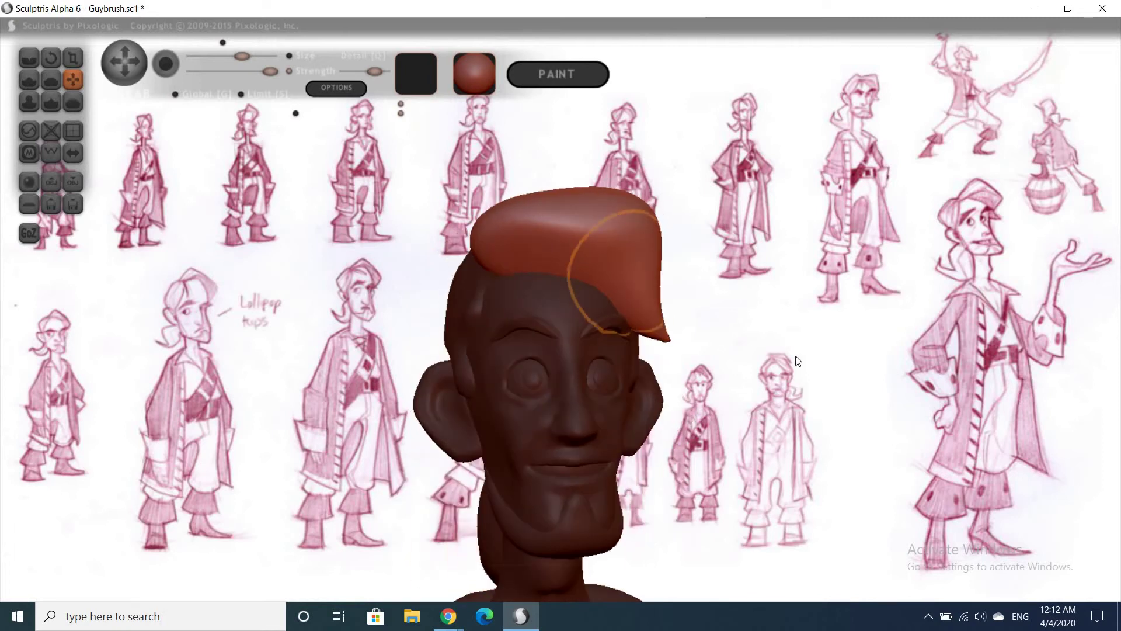
right_click_drag(498, 230, 519, 232)
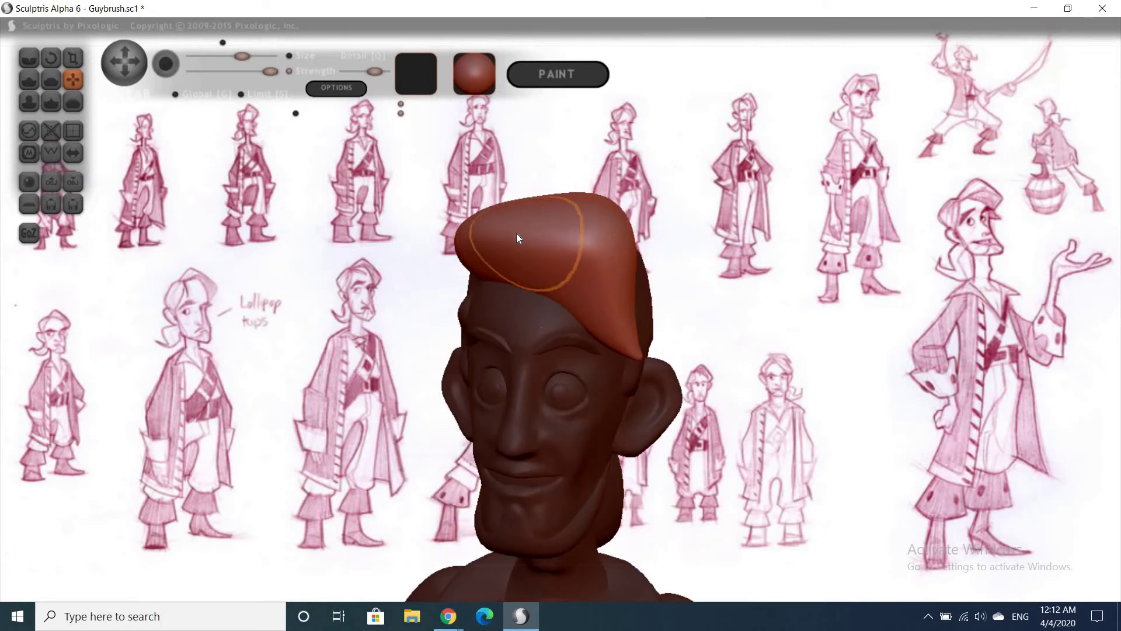
key("d")
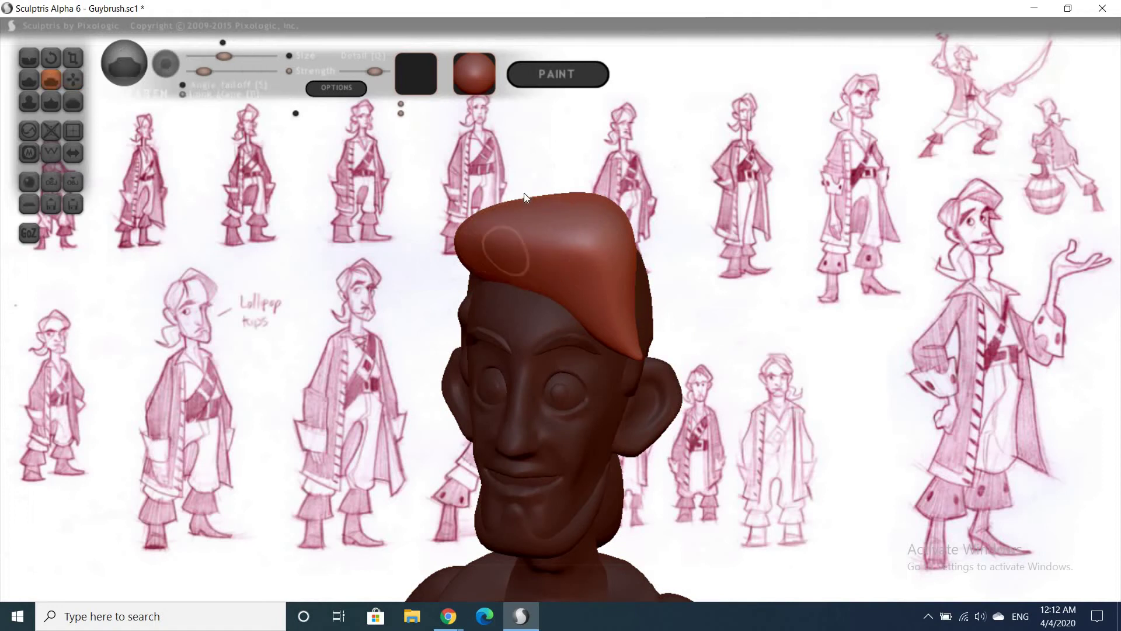
key("space")
left_click_drag(490, 261, 535, 273)
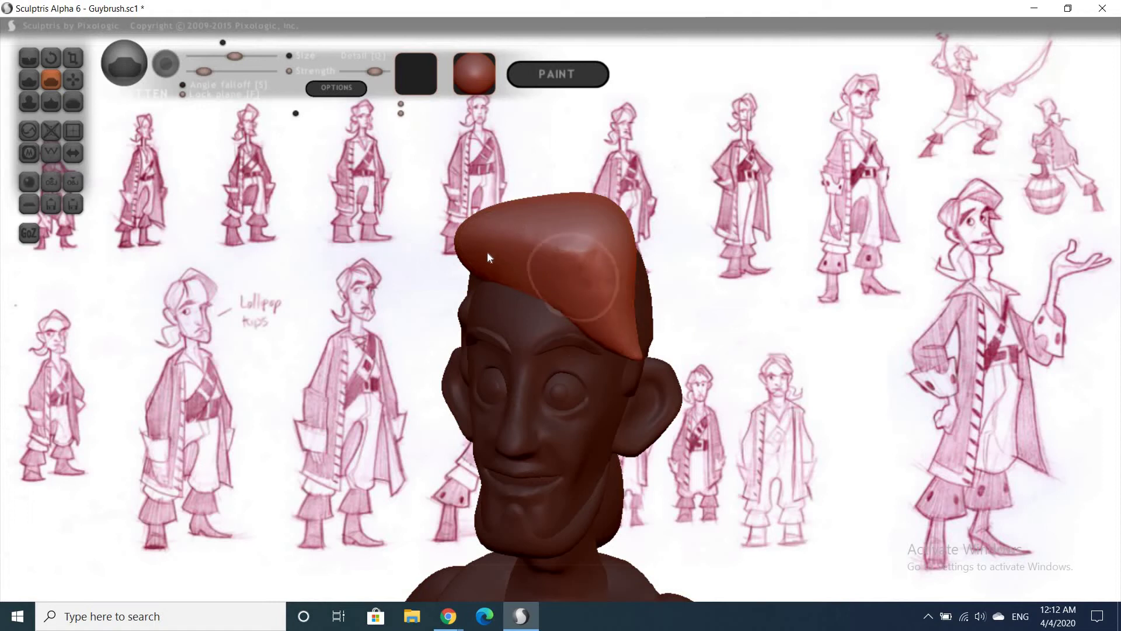
left_click_drag(893, 316, 904, 443)
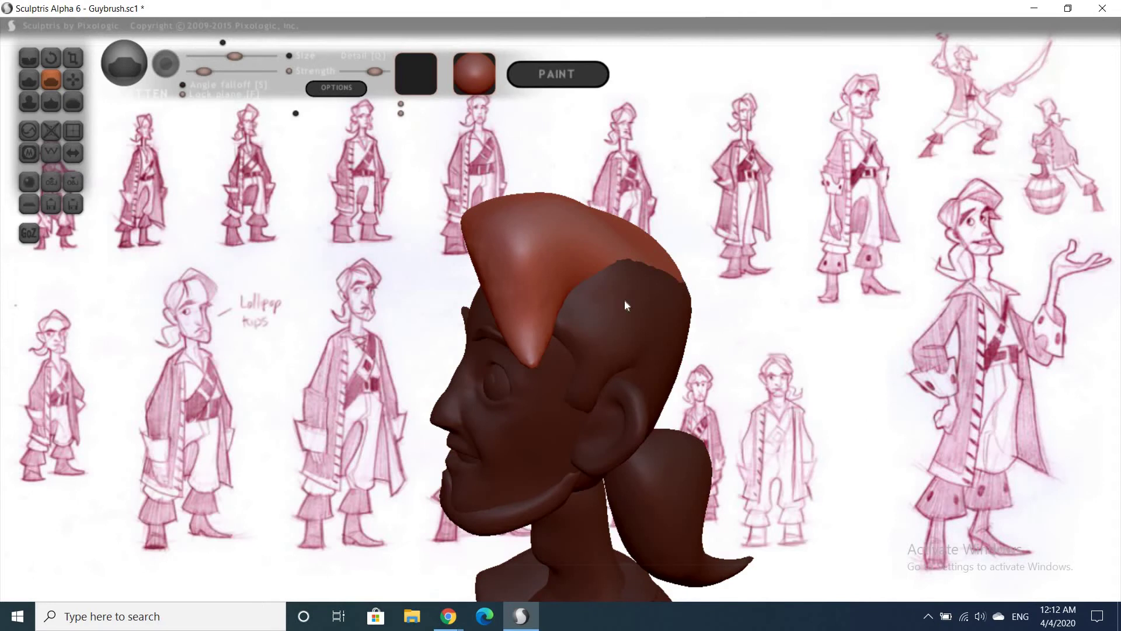
Select the hair beneath the quiff and adjust its front edge at the character's right temple using the Grab tool
left_click_drag(949, 290, 553, 324)
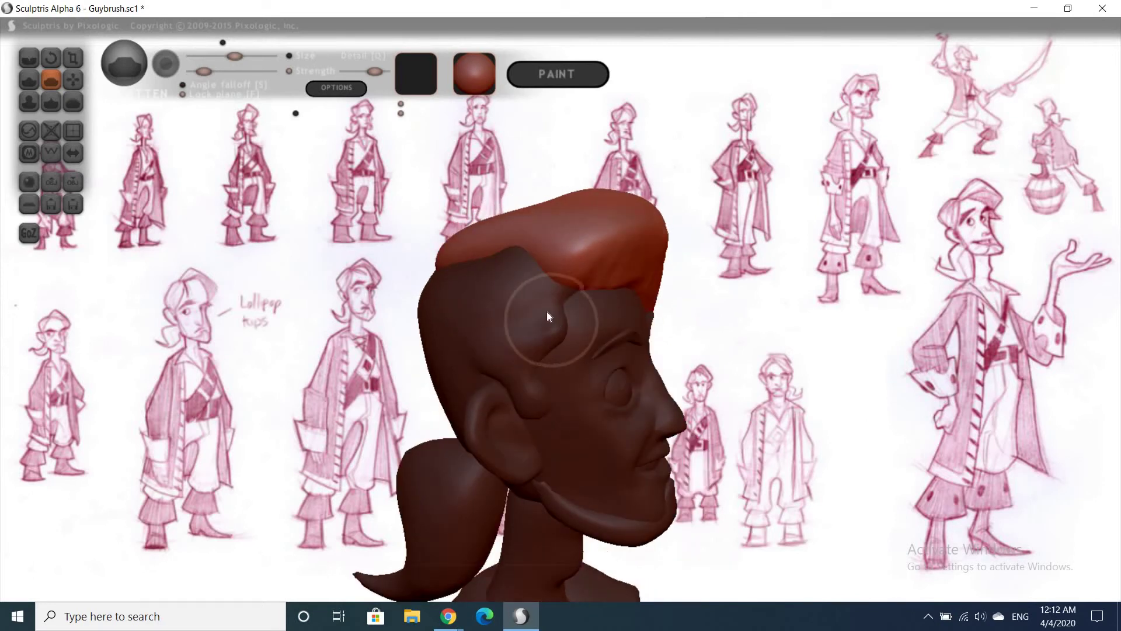
left_click(543, 290)
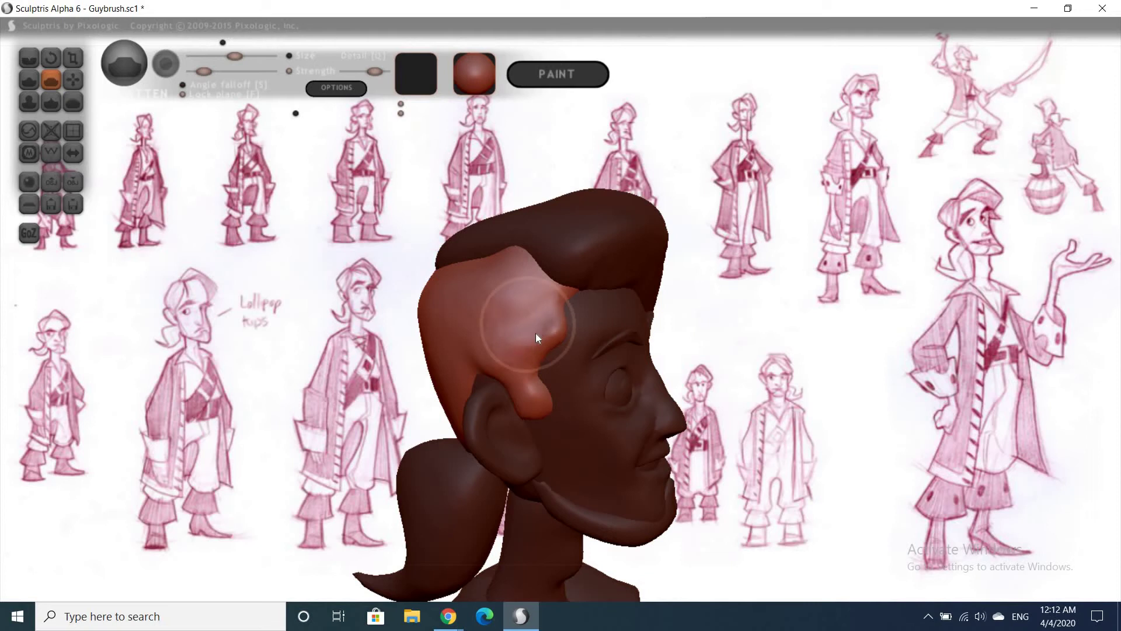
key("g")
mouse_move(535, 333)
left_mouse_down()
mouse_move(525, 398)
mouse_move(618, 401)
left_mouse_up()
Taper the sideburn in front of the character's left ear into a narrow point using the Pinch and Grab tools
key("p")
left_click_drag(664, 322, 612, 363)
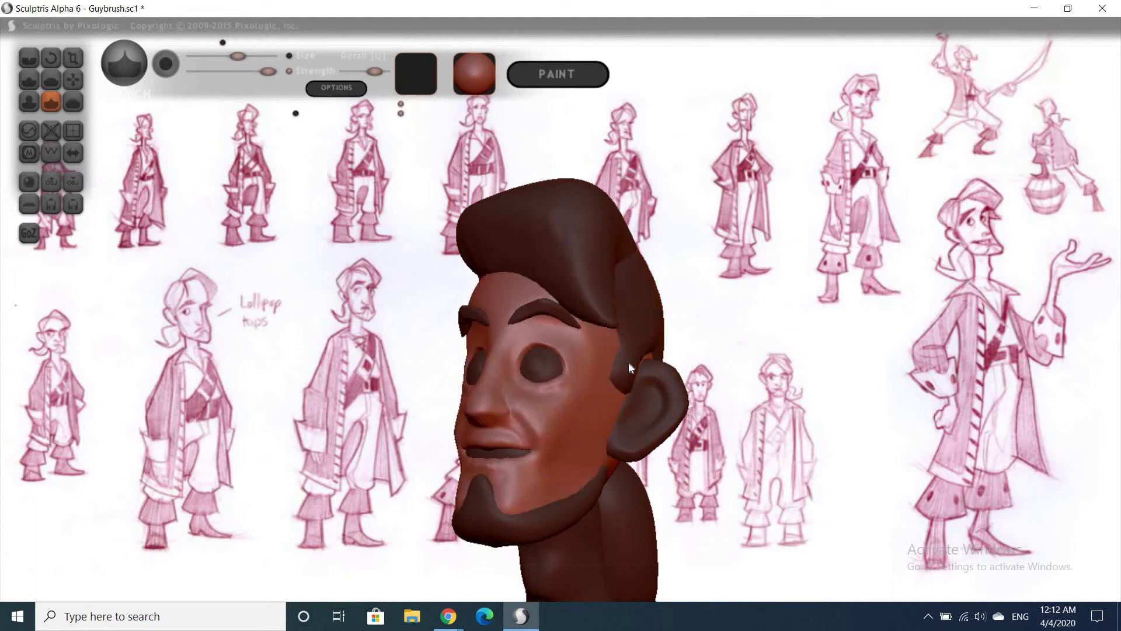
left_click_drag(670, 376, 593, 371)
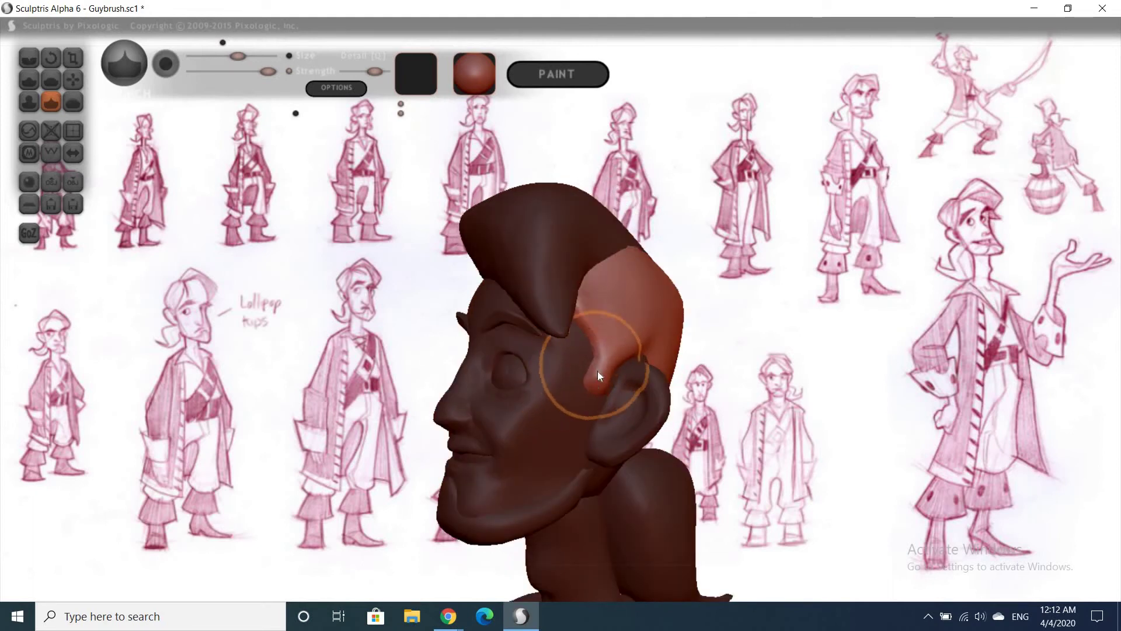
key("g")
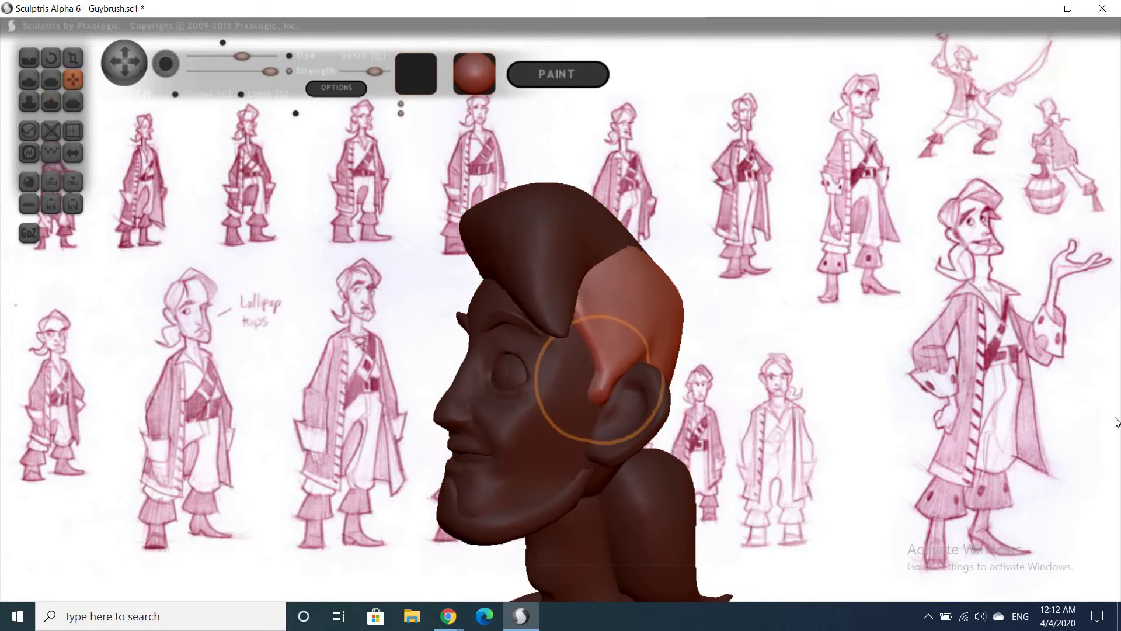
mouse_move(965, 374)
left_mouse_down()
mouse_move(485, 384)
mouse_move(501, 383)
left_mouse_up()
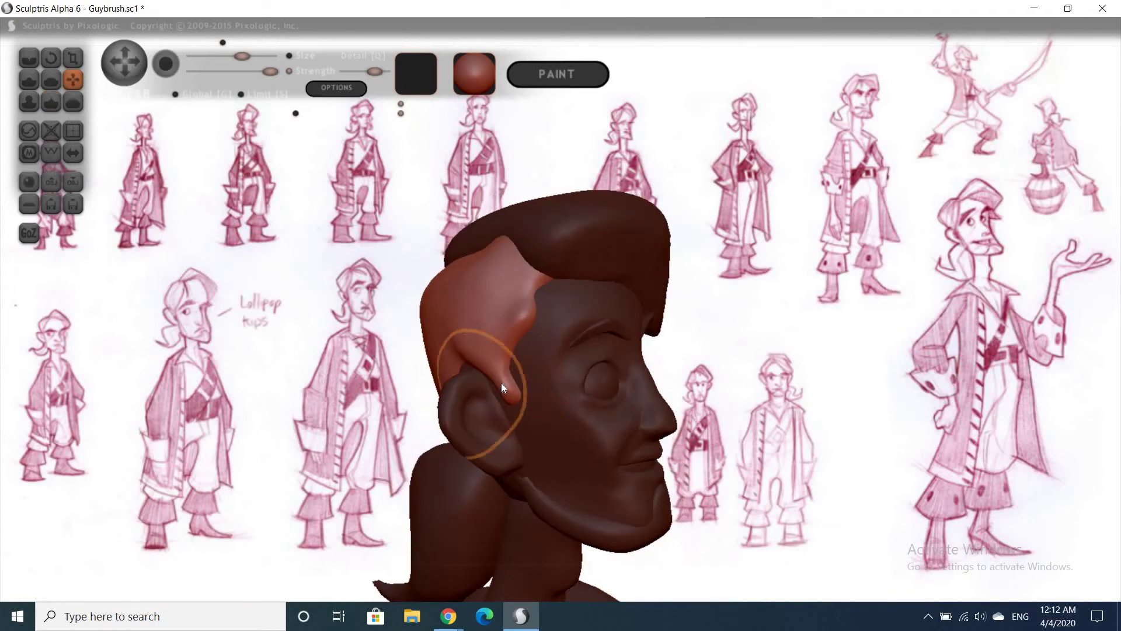
left_click_drag(850, 397, 557, 272)
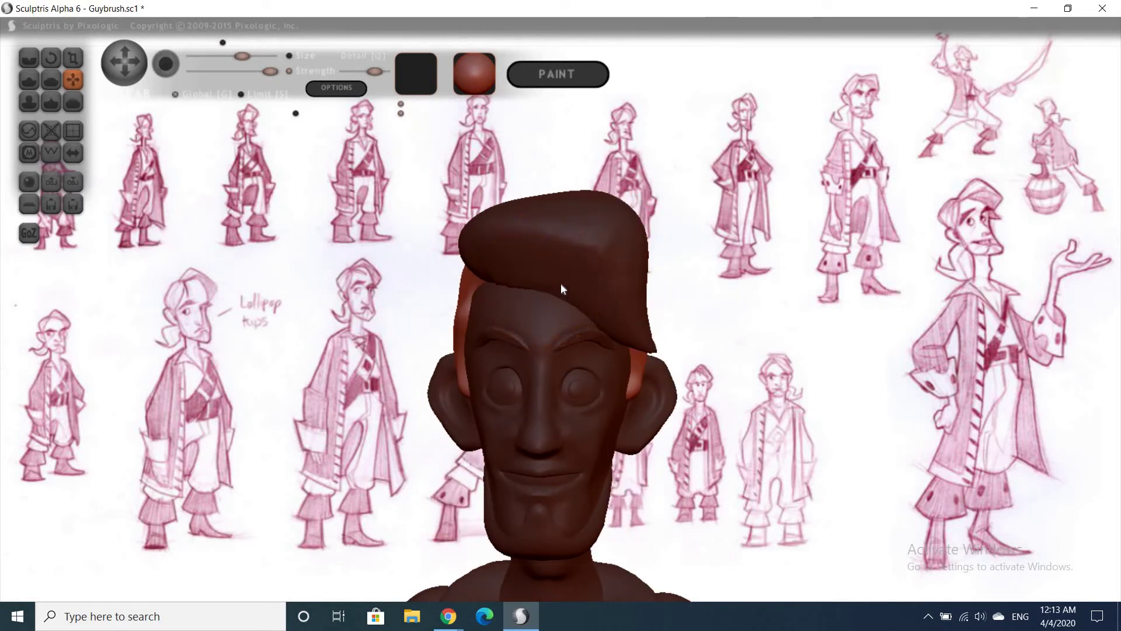
Select the quiff and reshape its lower front edge and the forelock over the character's left temple using the Grab tool
left_click(559, 284)
mouse_move(569, 271)
left_mouse_down()
mouse_move(571, 261)
mouse_move(539, 260)
left_mouse_up()
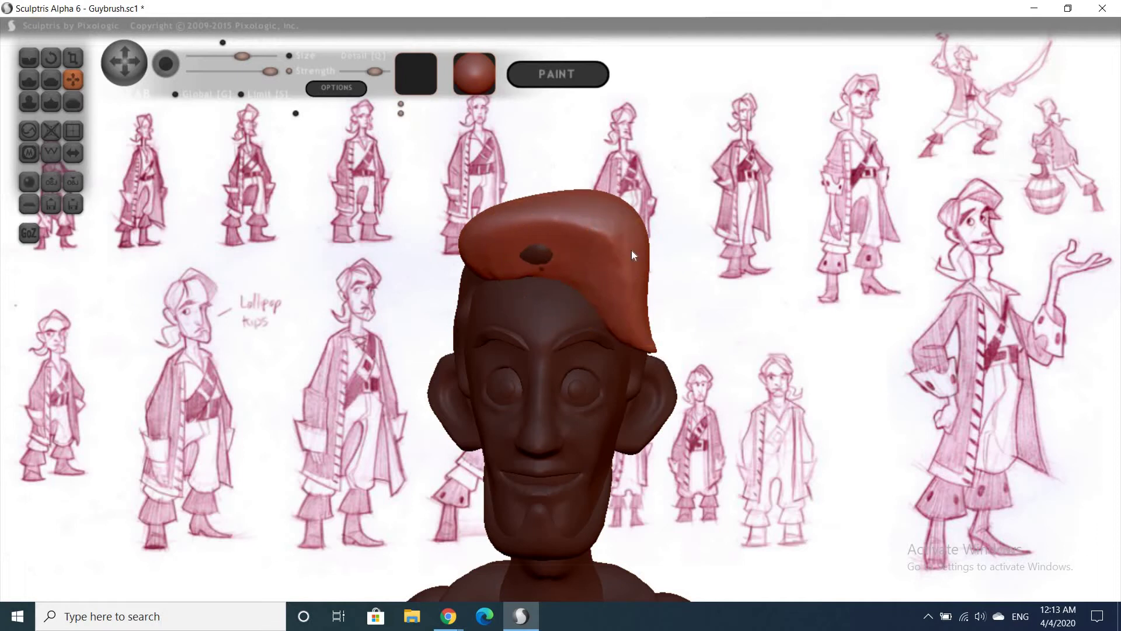
right_click_drag(632, 250, 584, 247)
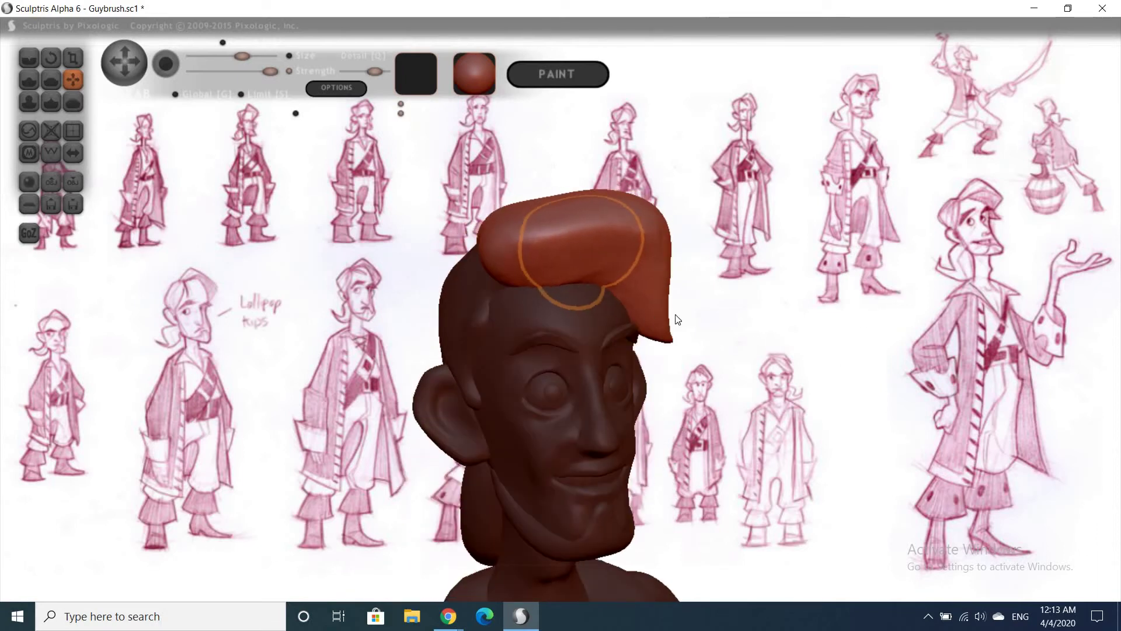
mouse_move(683, 311)
right_mouse_down()
mouse_move(583, 282)
mouse_move(604, 272)
mouse_move(590, 253)
right_mouse_up()
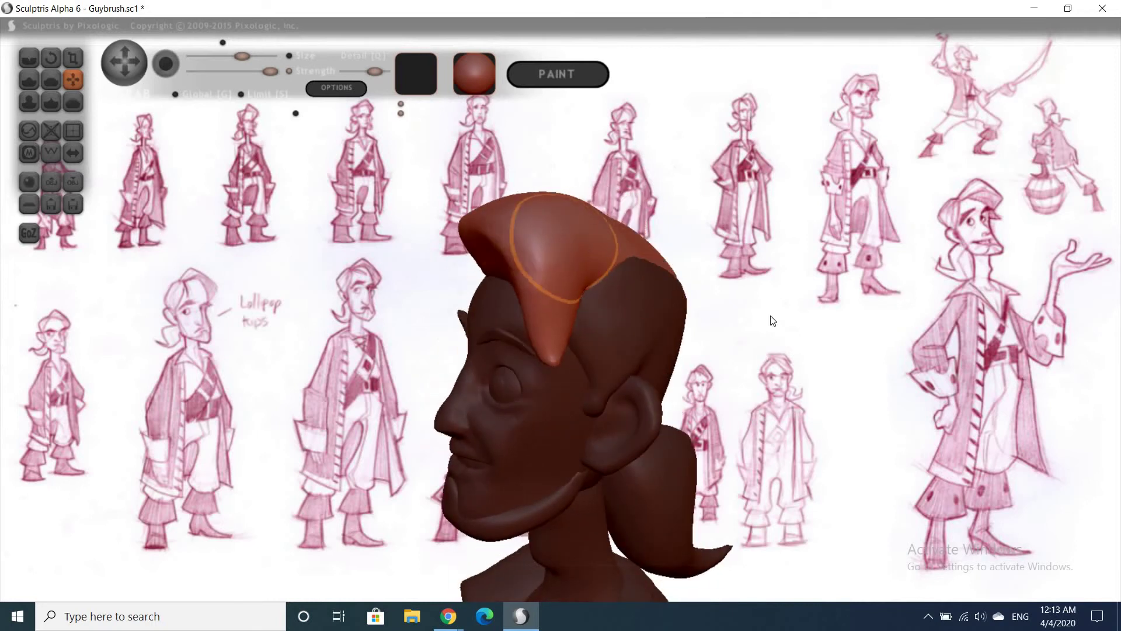
mouse_move(820, 353)
right_mouse_down()
mouse_move(972, 319)
mouse_move(833, 312)
mouse_move(826, 283)
mouse_move(624, 240)
mouse_move(611, 263)
right_mouse_up()
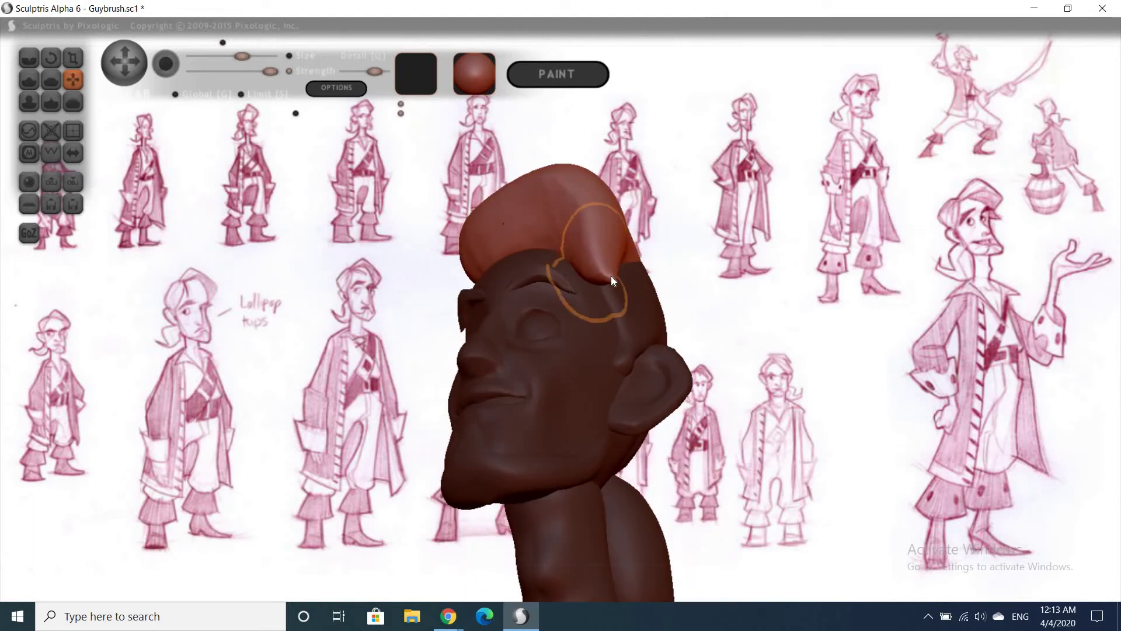
mouse_move(1009, 347)
right_mouse_down()
mouse_move(989, 442)
mouse_move(776, 383)
right_mouse_up()
right_click_drag(836, 364, 841, 402)
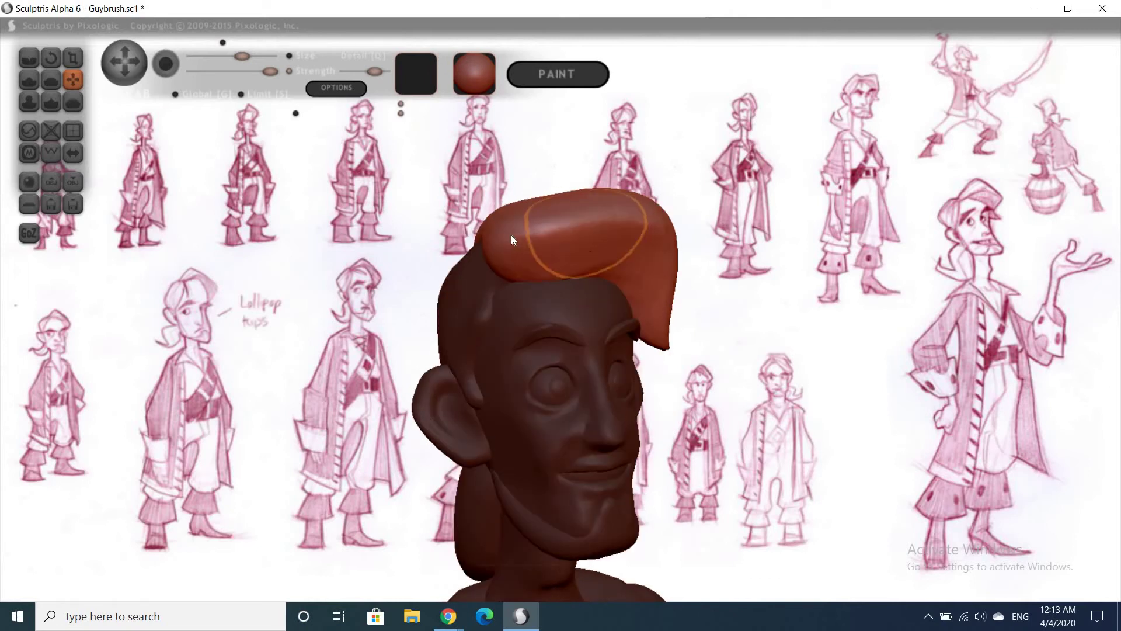
Adjust the upper edge of the side hair where it meets the quiff on the character's right side
mouse_move(1022, 380)
right_mouse_down()
mouse_move(741, 350)
mouse_move(730, 327)
right_mouse_up()
right_click_drag(970, 317, 563, 252)
mouse_move(559, 272)
left_mouse_down()
mouse_move(527, 283)
mouse_move(509, 268)
mouse_move(586, 280)
mouse_move(496, 268)
mouse_move(538, 282)
left_mouse_up()
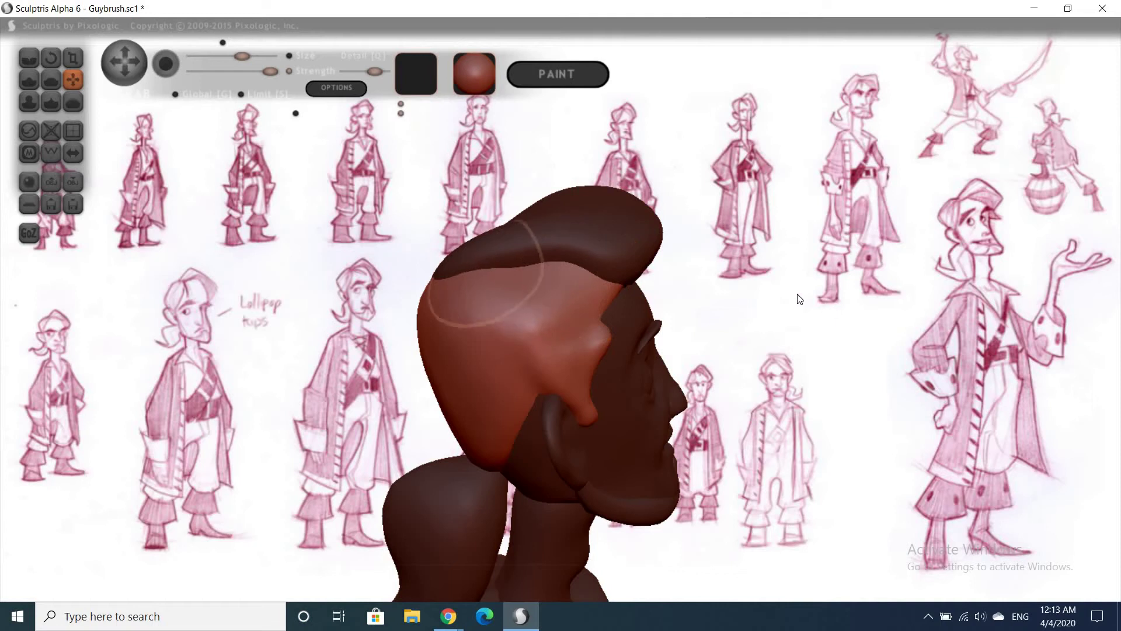
right_click_drag(801, 298, 518, 285)
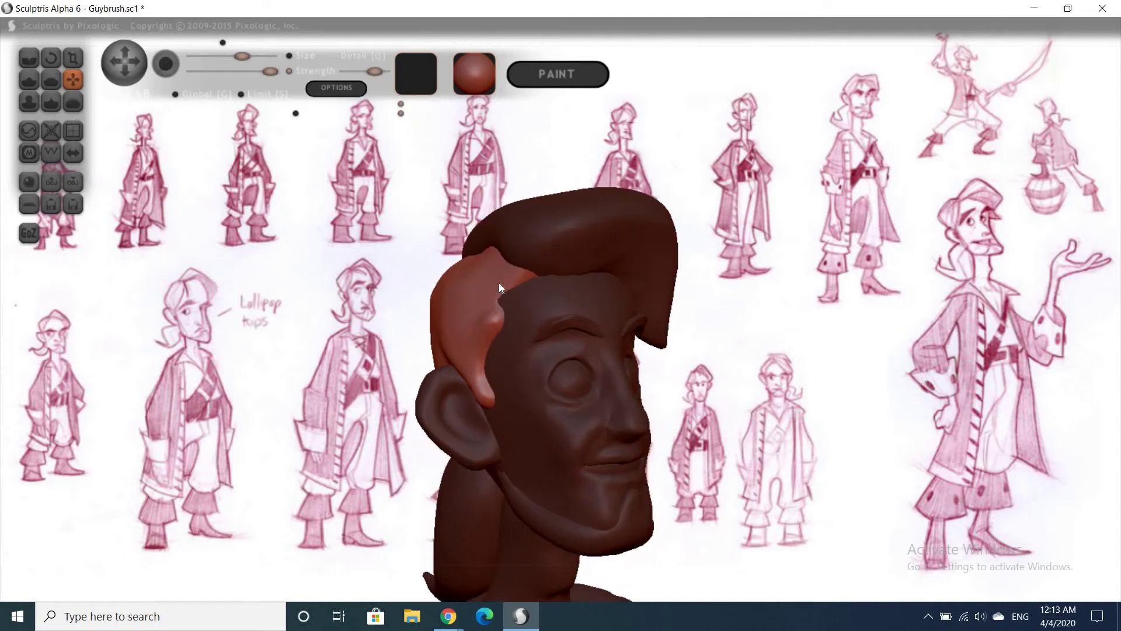
mouse_move(497, 275)
left_mouse_down()
mouse_move(477, 305)
mouse_move(496, 307)
mouse_move(494, 286)
left_mouse_up()
mouse_move(874, 359)
left_mouse_down()
mouse_move(820, 380)
mouse_move(827, 367)
mouse_move(743, 356)
mouse_move(821, 393)
mouse_move(821, 414)
mouse_move(883, 446)
mouse_move(863, 433)
mouse_move(850, 395)
mouse_move(852, 403)
left_mouse_up()
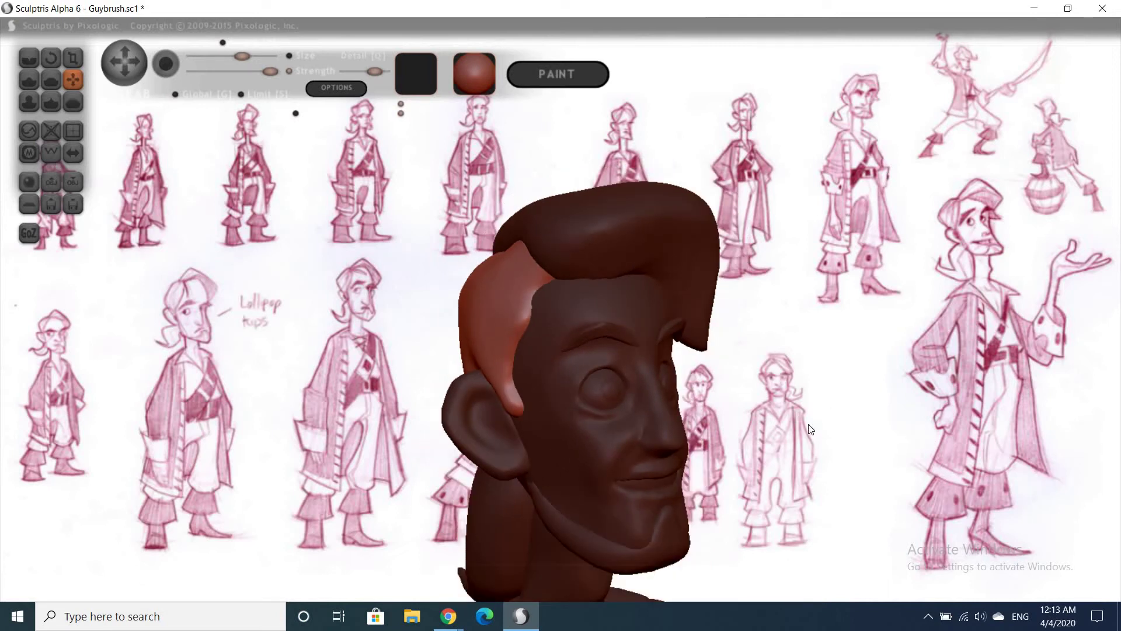
Select the quiff and pull the forelock's tip farther down the character's left temple using the Grab tool
mouse_move(579, 389)
right_mouse_down()
mouse_move(620, 385)
mouse_move(479, 281)
mouse_move(508, 294)
right_mouse_up()
left_click(512, 296)
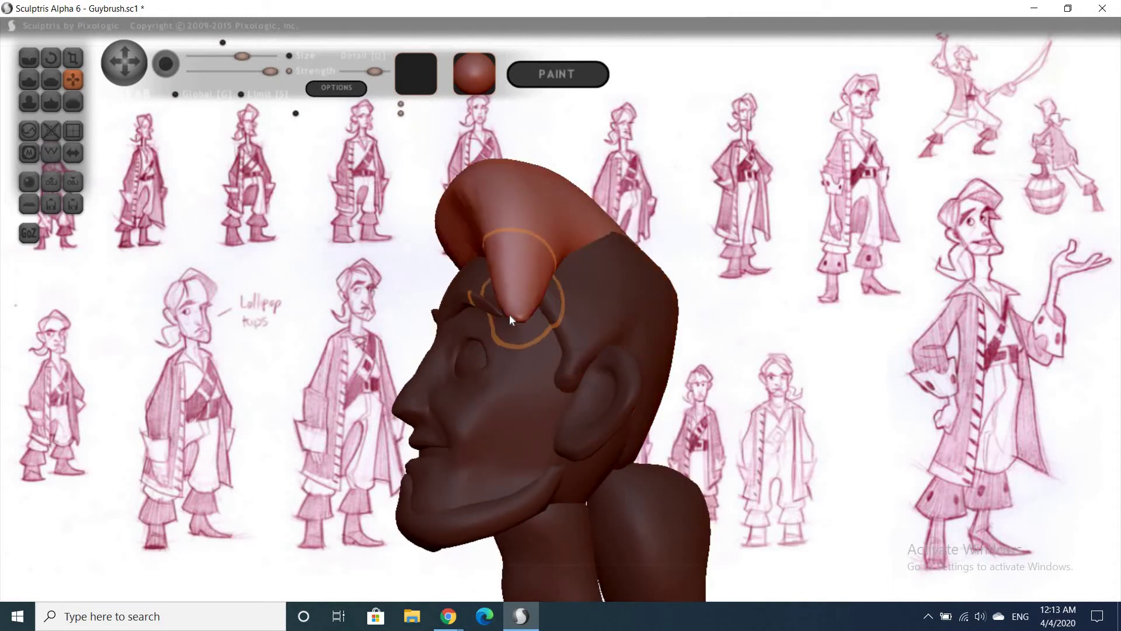
left_click_drag(509, 313, 513, 337)
right_click_drag(1013, 376, 14, 132)
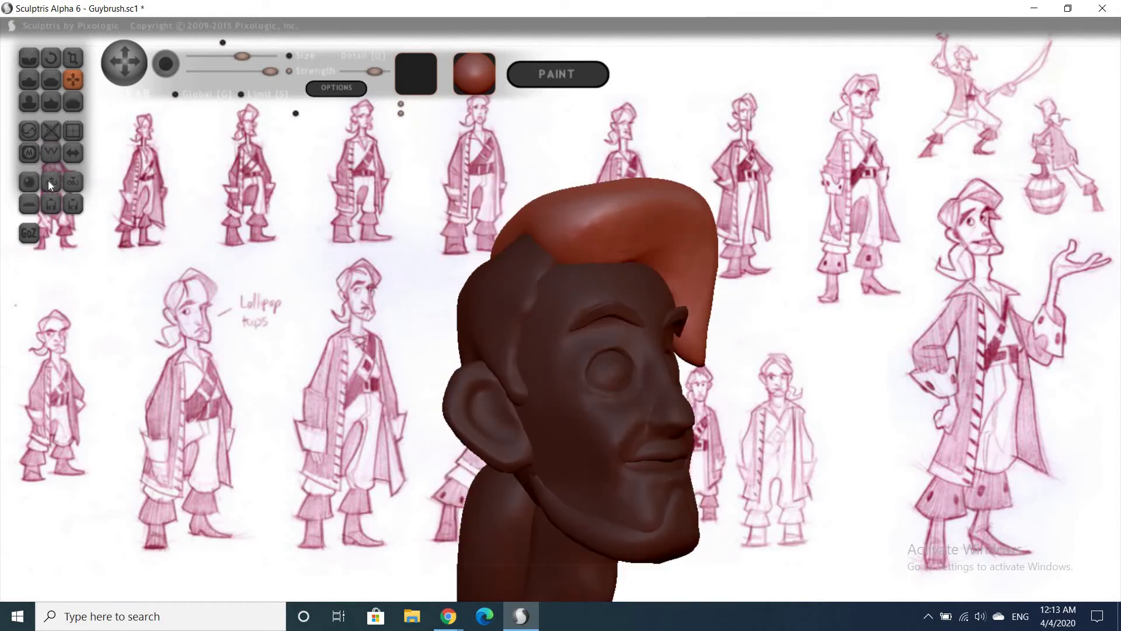
Add a new sphere on the character's right side and pull its lower end down into a teardrop
left_click(27, 182)
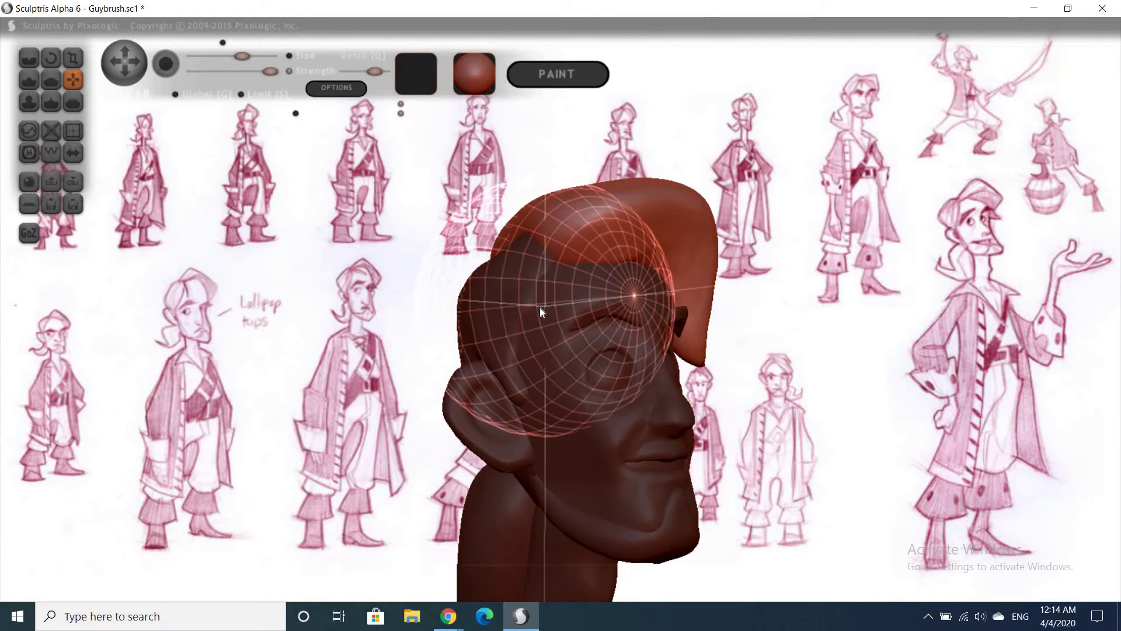
right_click_drag(553, 344, 552, 335)
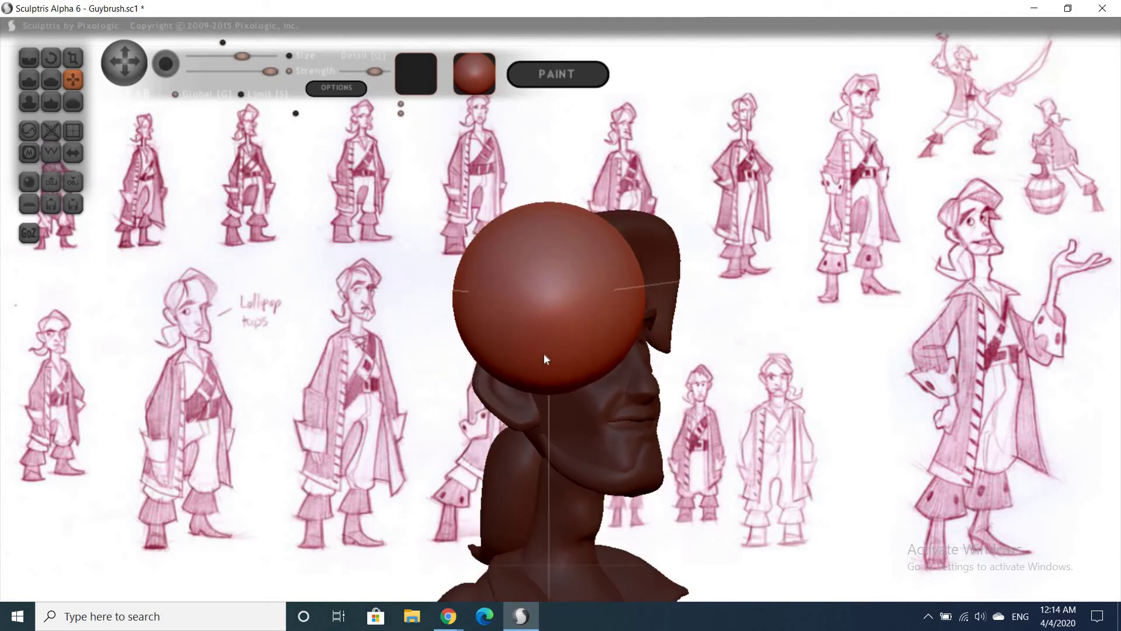
key("space")
left_click_drag(586, 348, 806, 356)
right_click_drag(584, 334, 573, 414)
left_click_drag(575, 362, 732, 433)
right_click_drag(732, 432, 533, 437)
Sharpen the teardrop's lower tip using the Pinch tool
key("i")
mouse_move(533, 447)
left_mouse_down()
mouse_move(523, 356)
mouse_move(528, 435)
left_mouse_up()
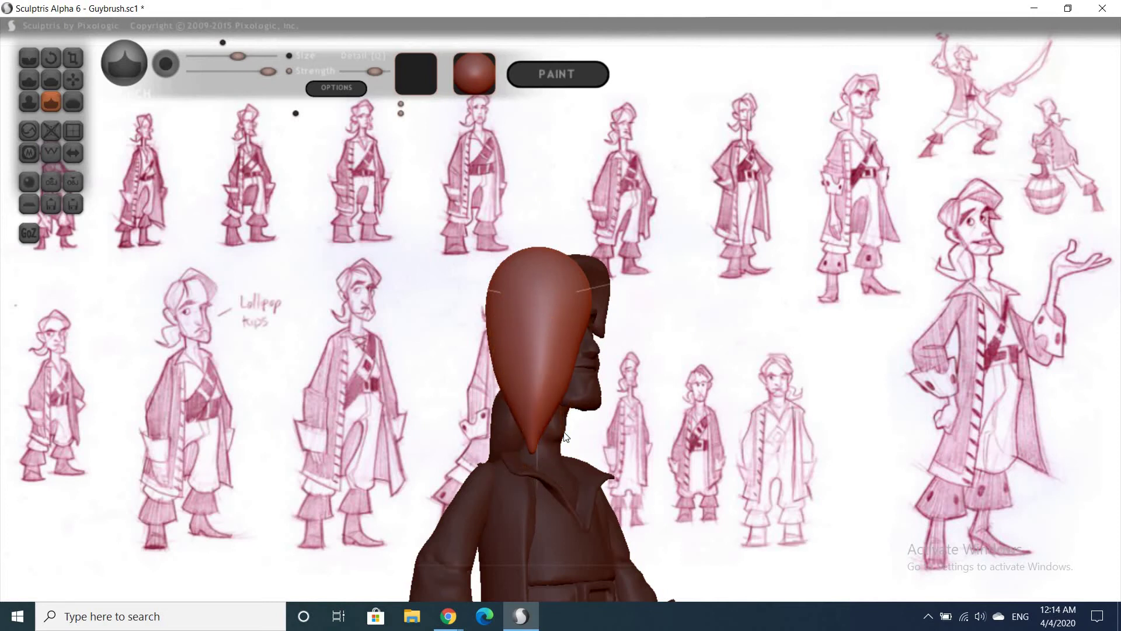
left_click_drag(707, 379, 486, 428)
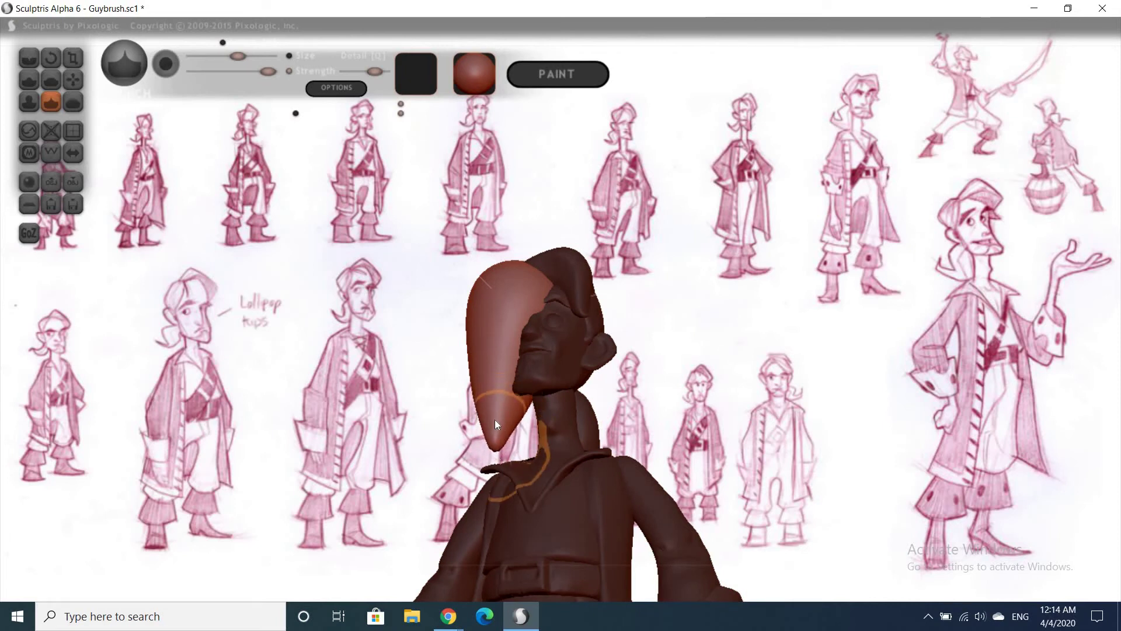
left_click_drag(815, 393, 530, 341)
Scale the teardrop down to a small lock beside the character's right temple
key("t")
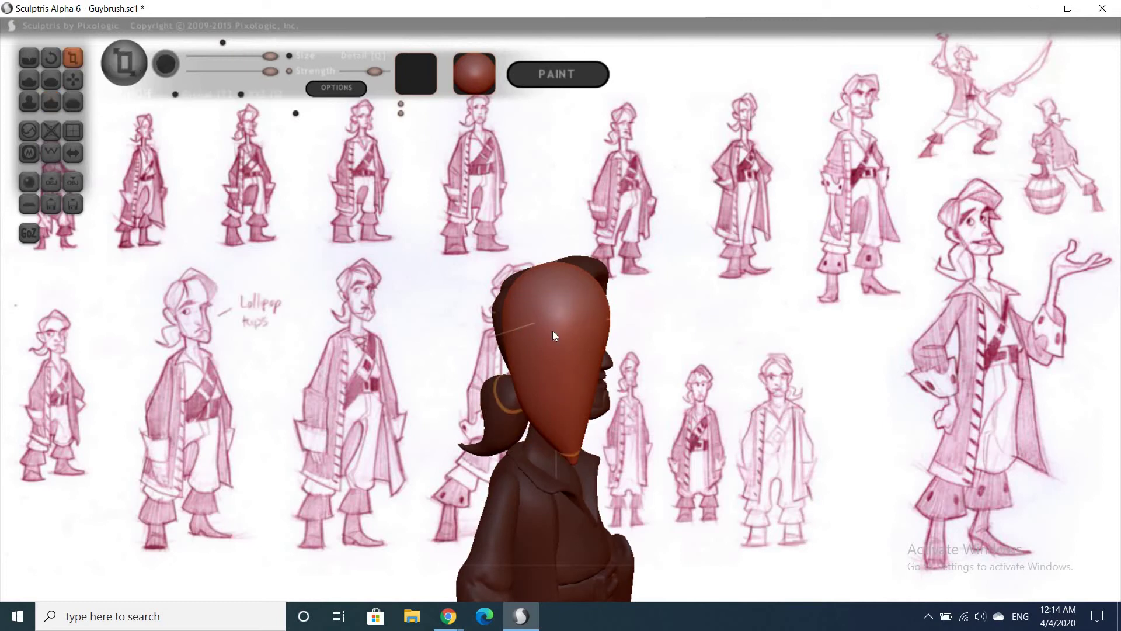
mouse_move(289, 517)
left_mouse_down()
mouse_move(793, 342)
mouse_move(405, 305)
mouse_move(435, 311)
left_mouse_up()
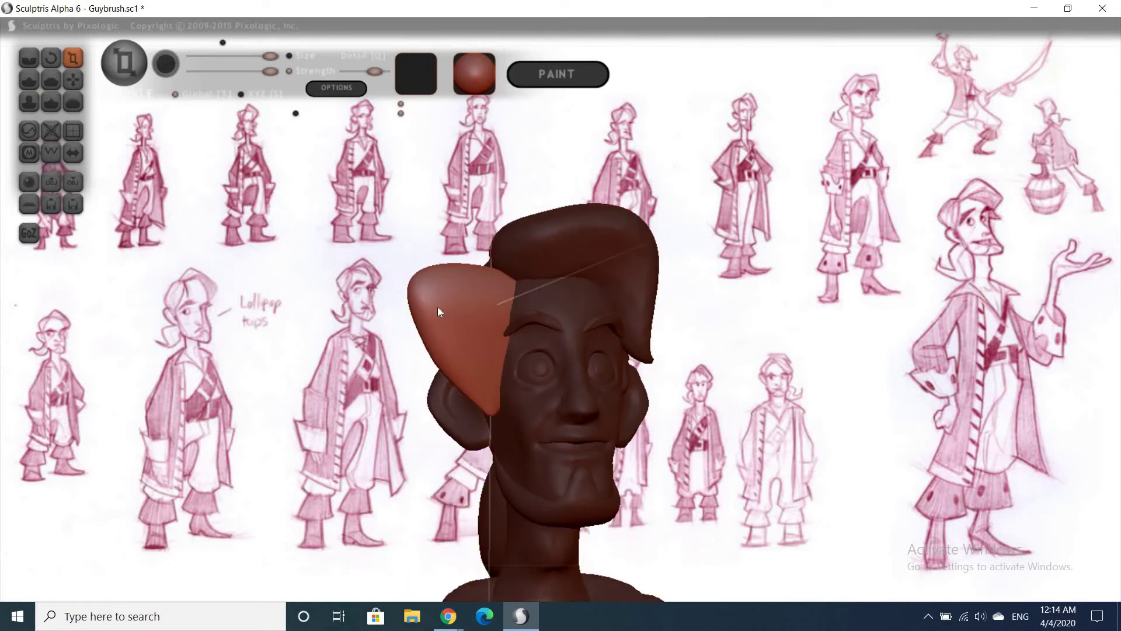
key("ctrl+z")
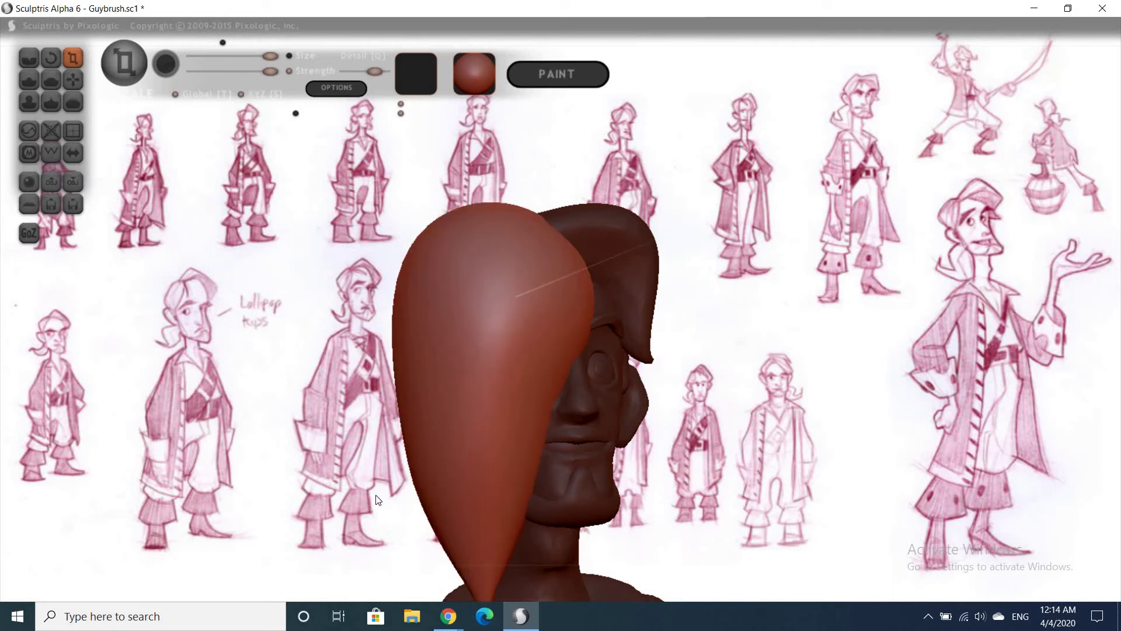
key("ctrl+y")
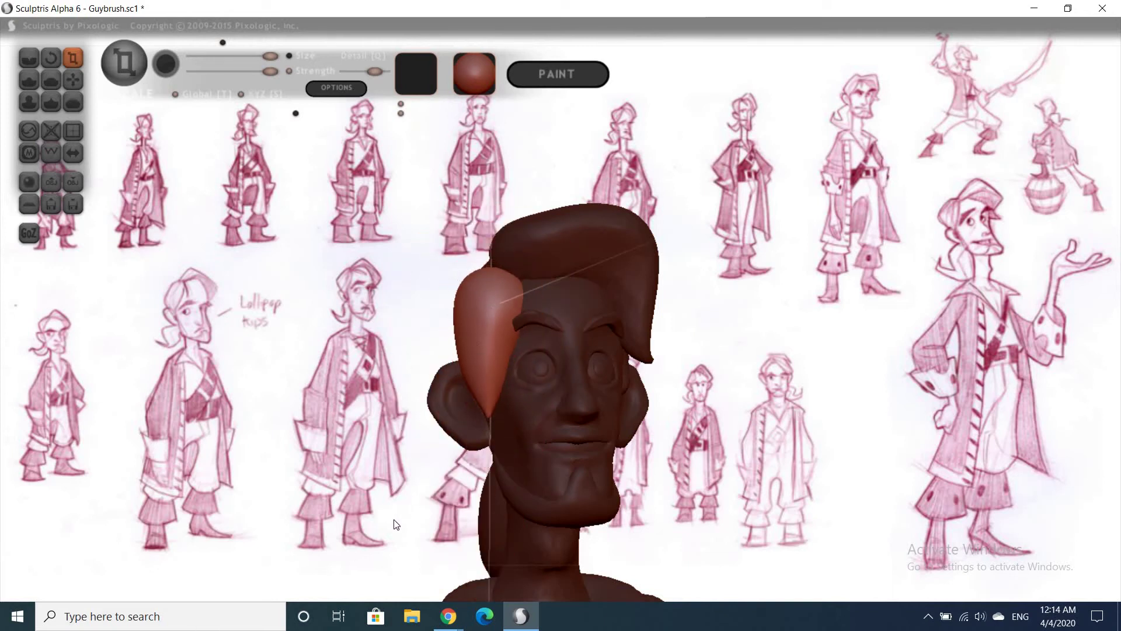
Place the small lock against the right temple hairline and rotate it so its tip angles down toward the eyebrow
scroll(883, 453, "up", 3)
mouse_move(884, 453)
left_mouse_down()
mouse_move(538, 370)
mouse_move(513, 315)
left_mouse_up()
key("g")
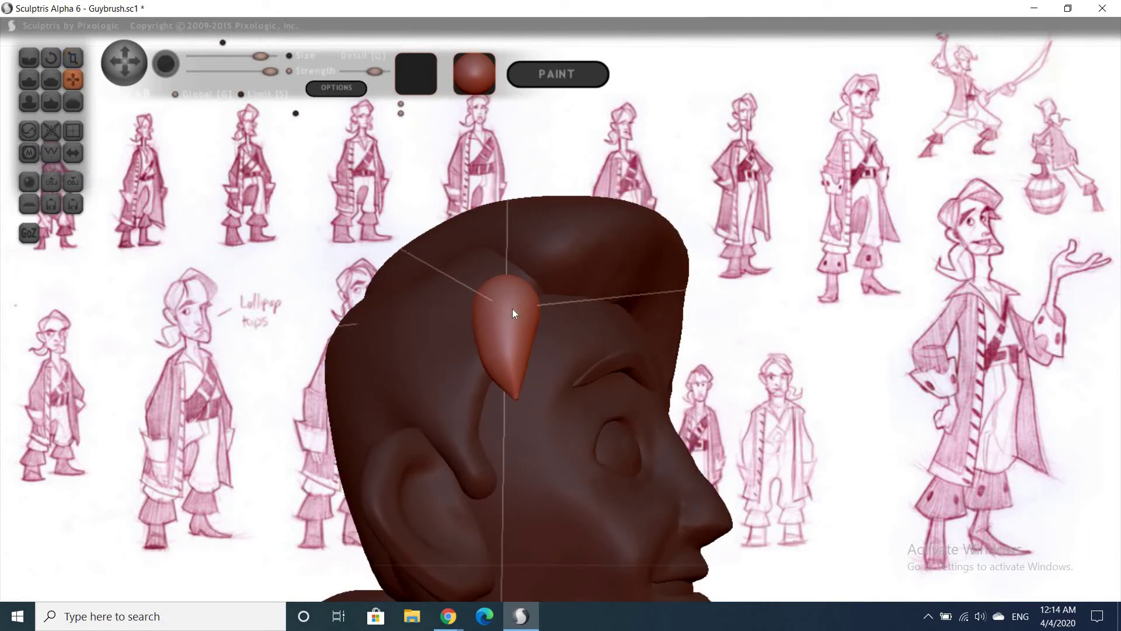
key("r")
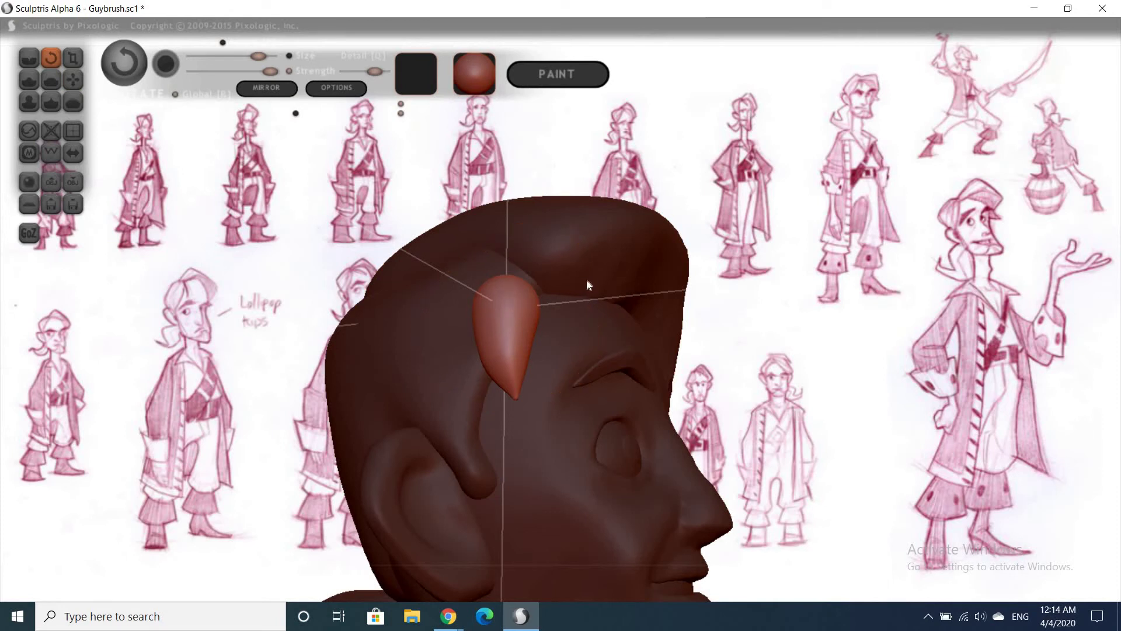
right_click_drag(521, 333, 412, 337)
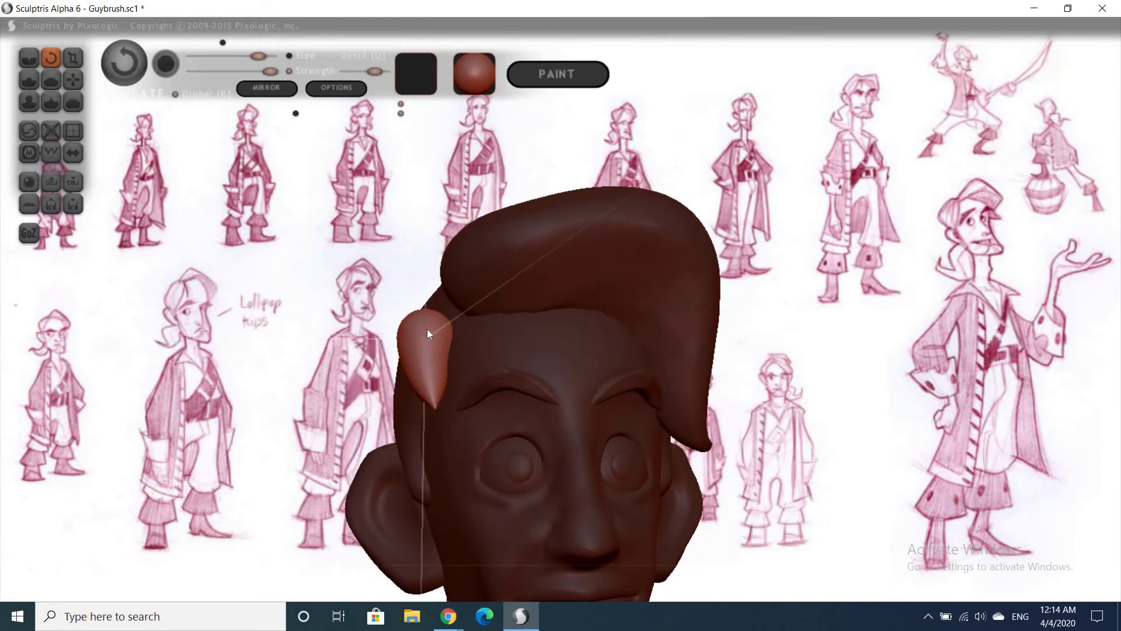
key("t")
left_click_drag(425, 338, 410, 385)
right_click_drag(567, 391, 569, 386)
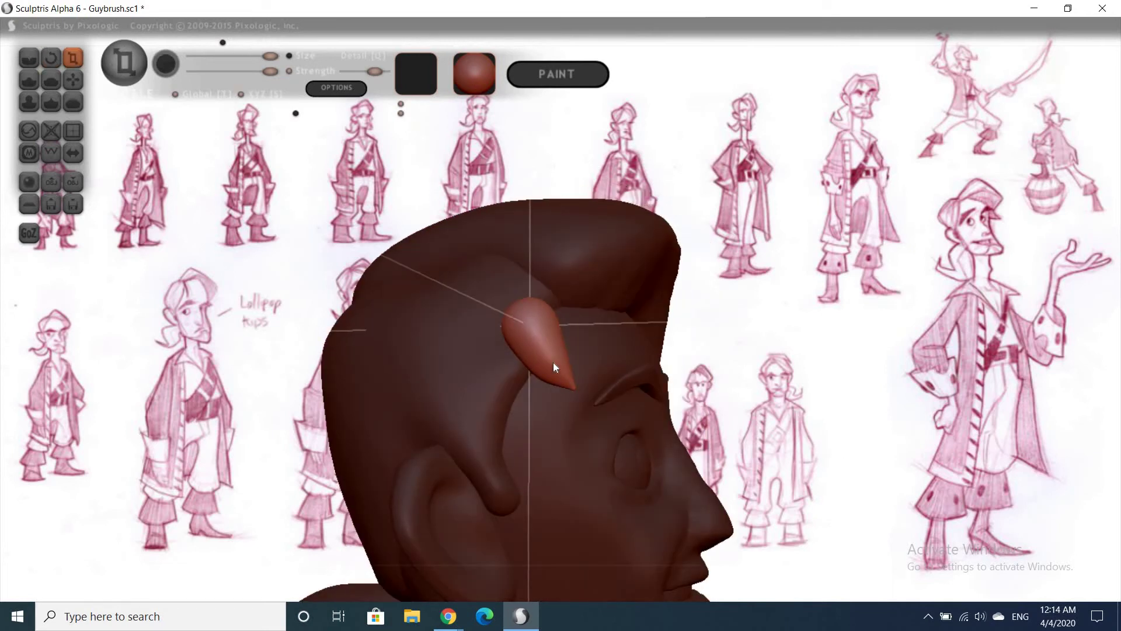
Stretch the right temple lock's tip toward the eyebrow with the Grab tool and scale the whole lock down slimmer
key("g")
key("space")
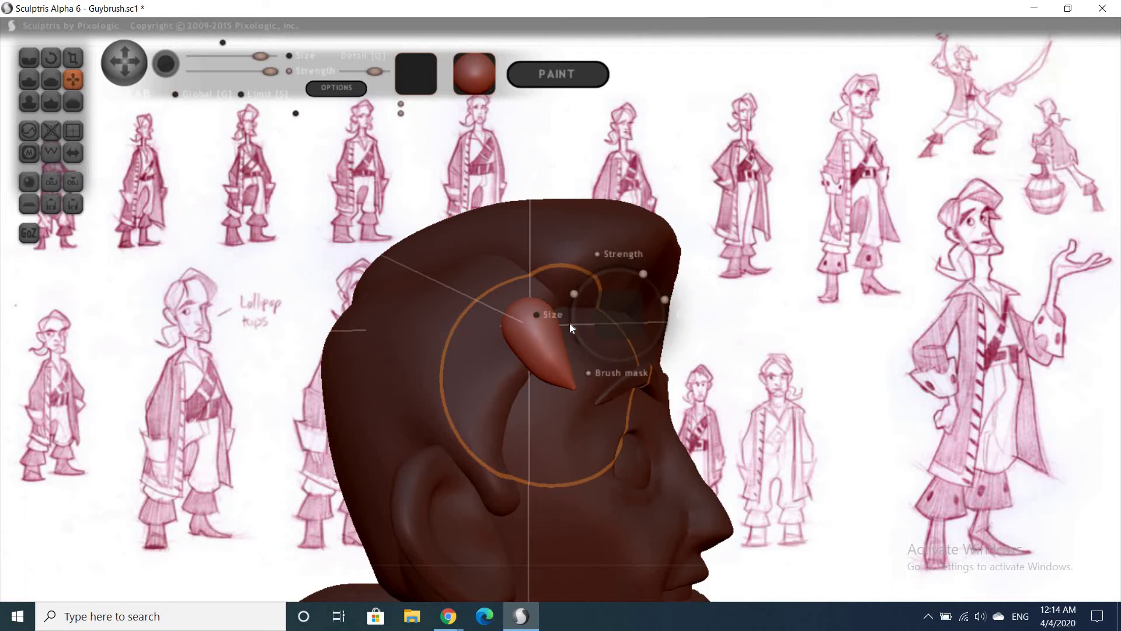
left_click_drag(562, 367, 579, 393)
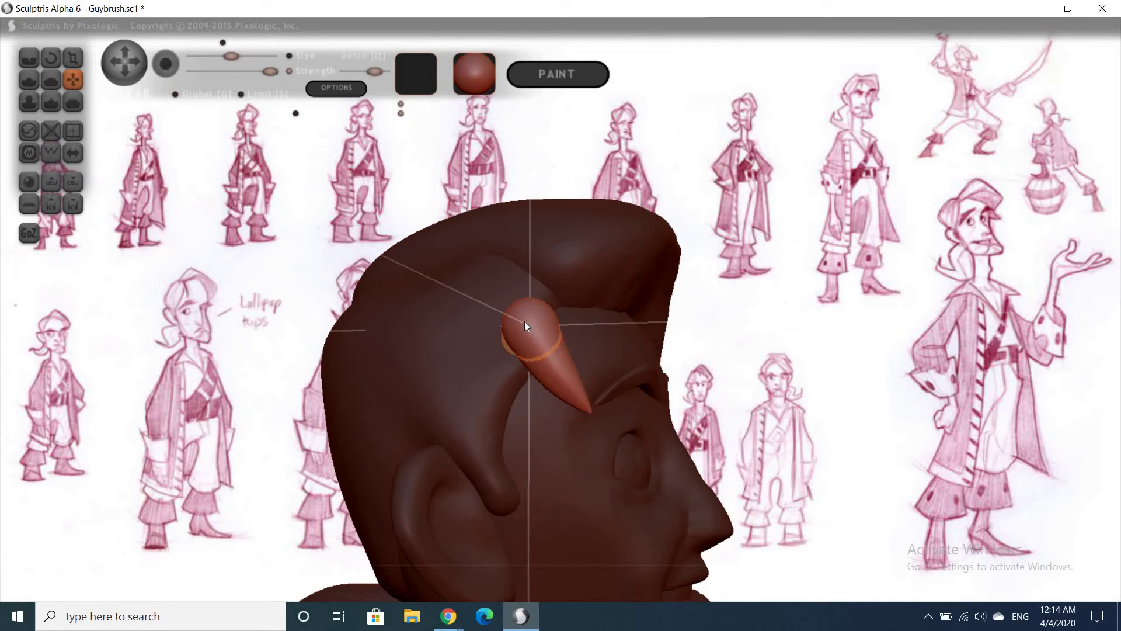
key("t")
left_click_drag(523, 323, 468, 376, "ctrl")
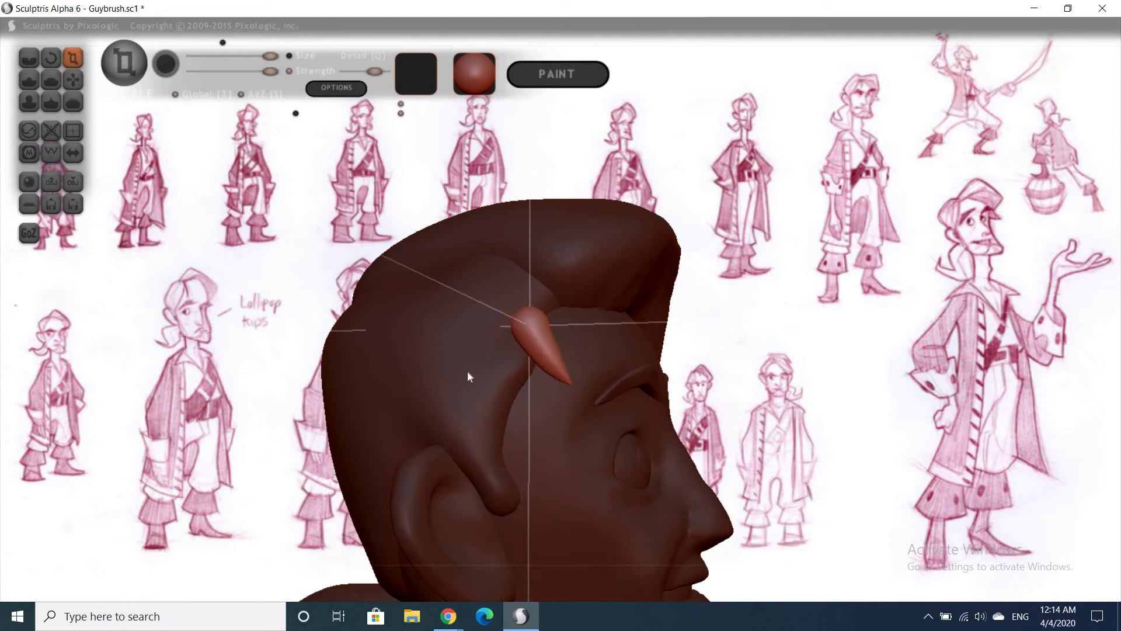
Move the lock up against the right temple hairline so its rounded end tucks beneath the quiff
right_click_drag(524, 340, 503, 340)
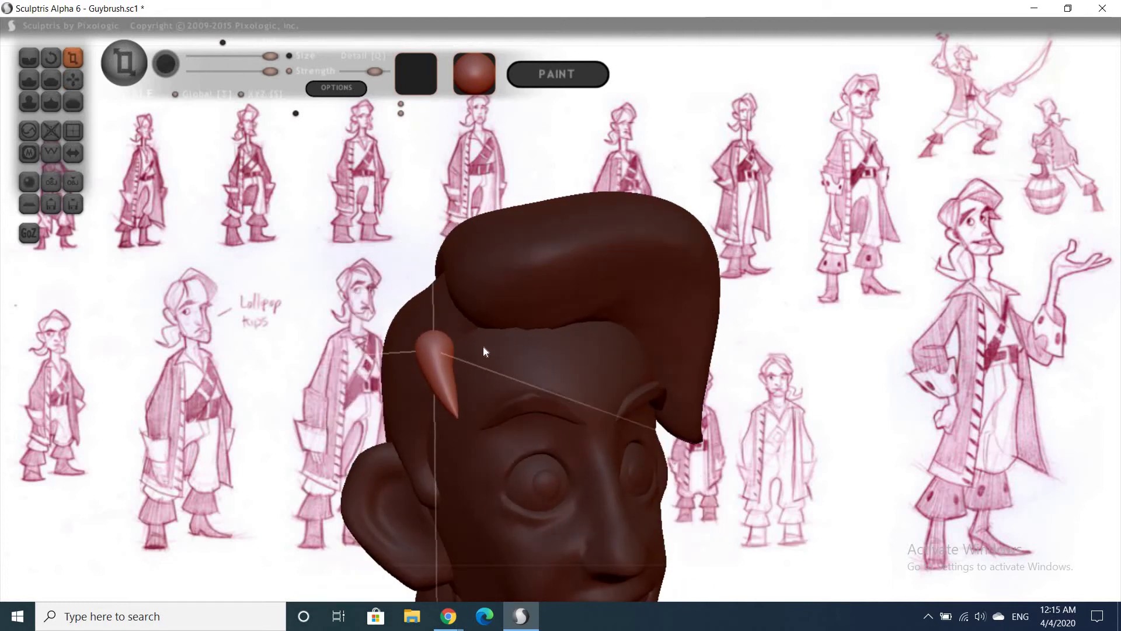
key("g")
left_click_drag(433, 348, 453, 327)
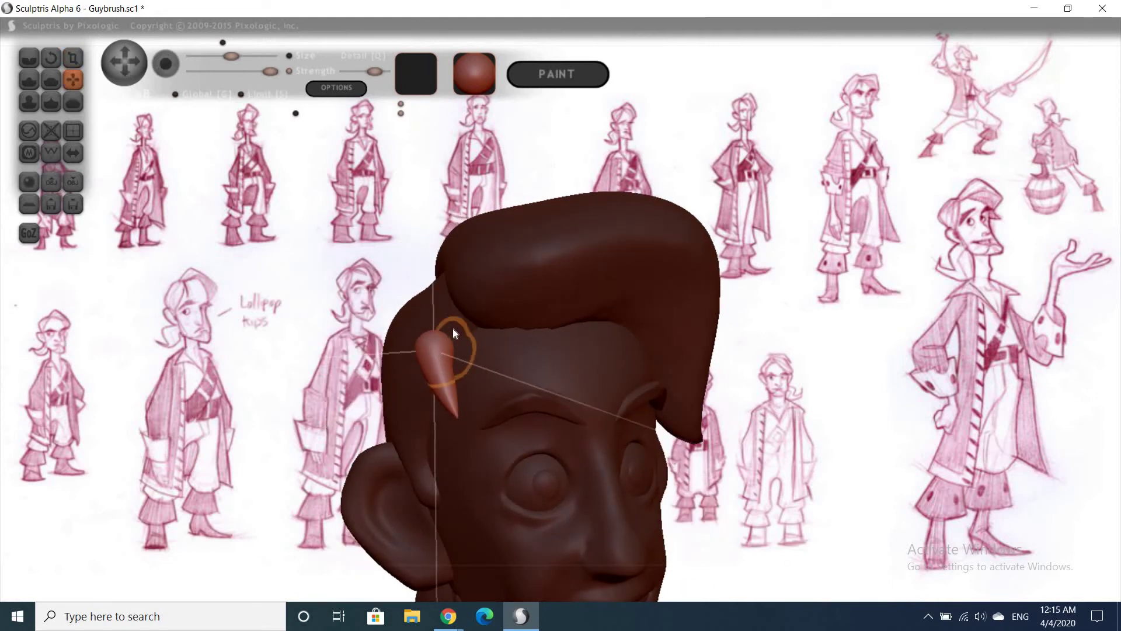
right_click_drag(568, 317, 712, 384)
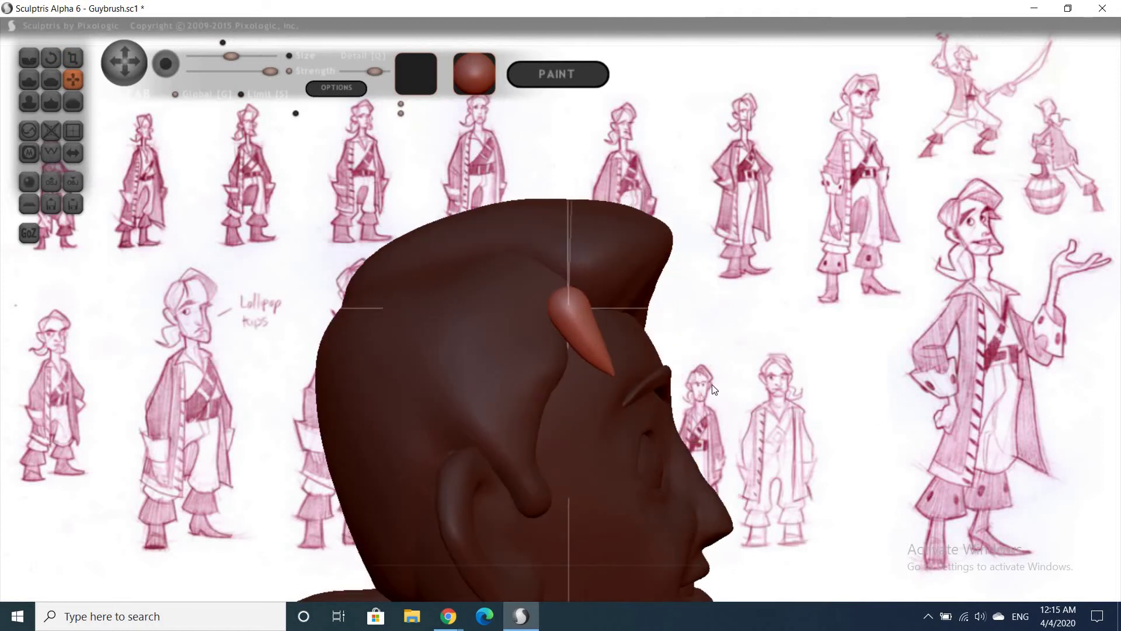
right_click_drag(777, 409, 540, 369)
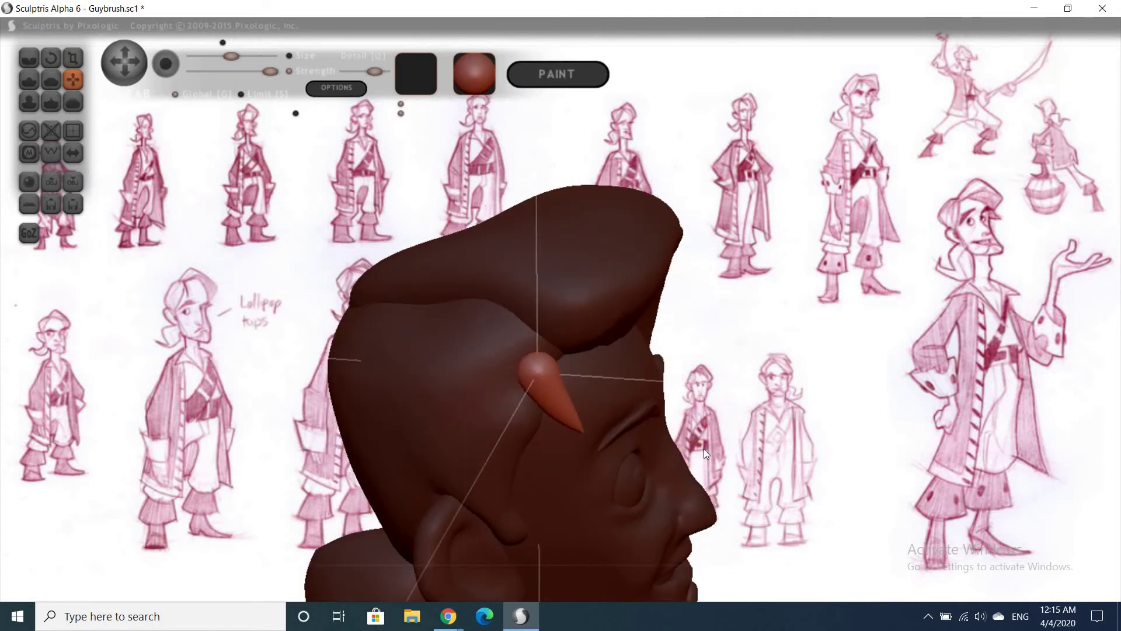
right_click_drag(705, 452, 408, 347)
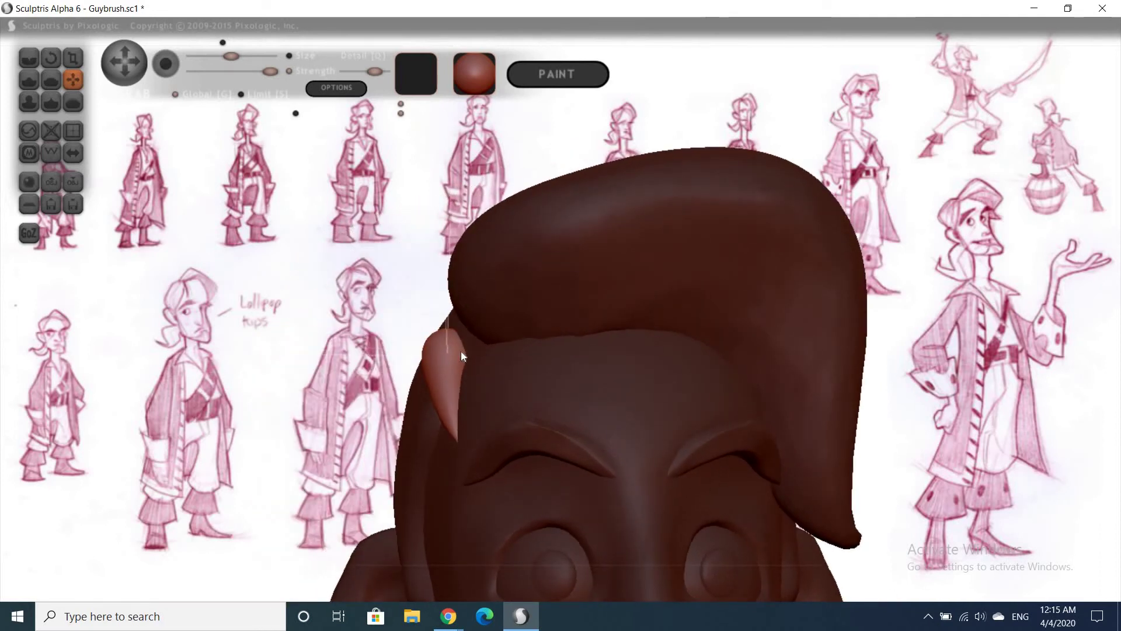
Rotate the lock in front view so its tip hangs straighter down along the right temple
key("r")
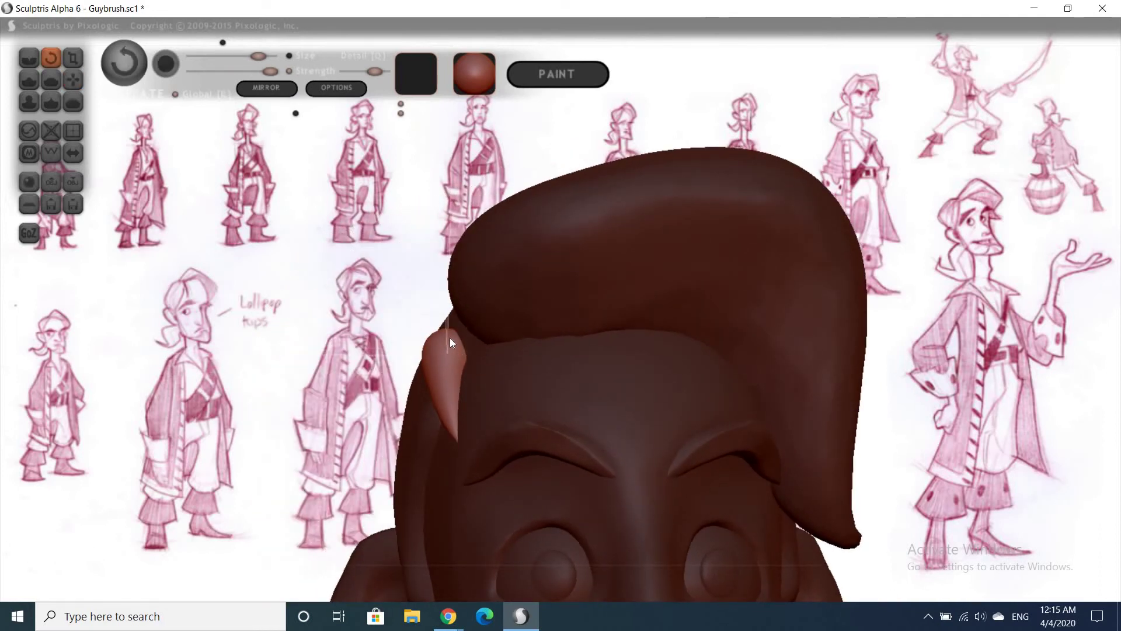
mouse_move(449, 338)
left_mouse_down()
mouse_move(409, 436)
mouse_move(445, 351)
mouse_move(422, 401)
mouse_move(432, 429)
left_mouse_up()
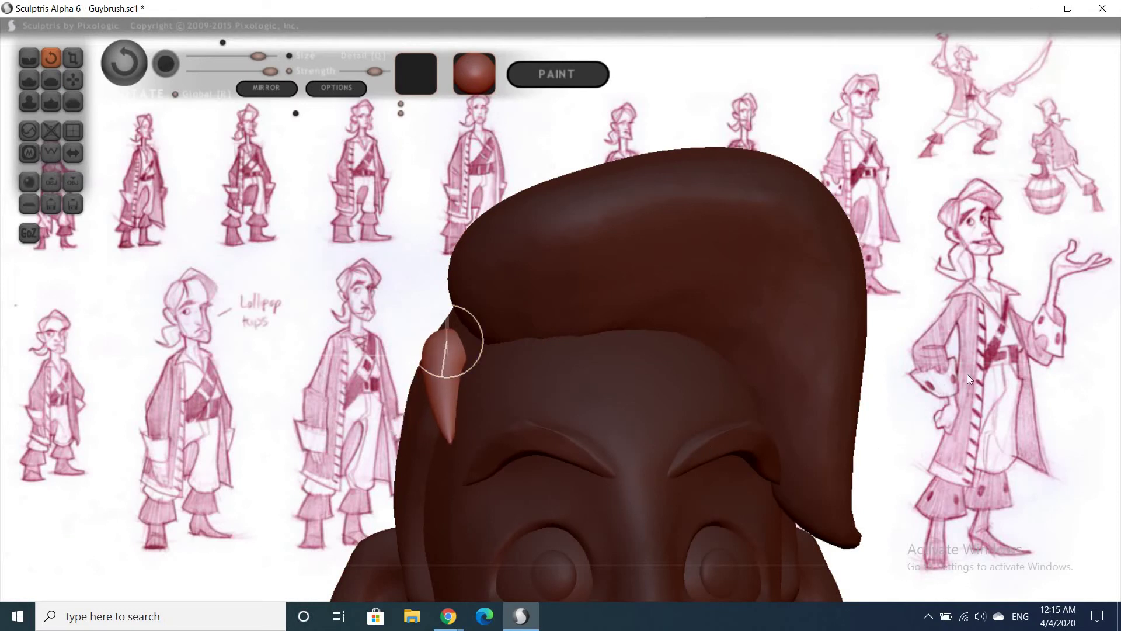
left_click_drag(1029, 393, 471, 345)
Add another sphere behind the first right temple lock and shape it into a second pointed lock
key("g")
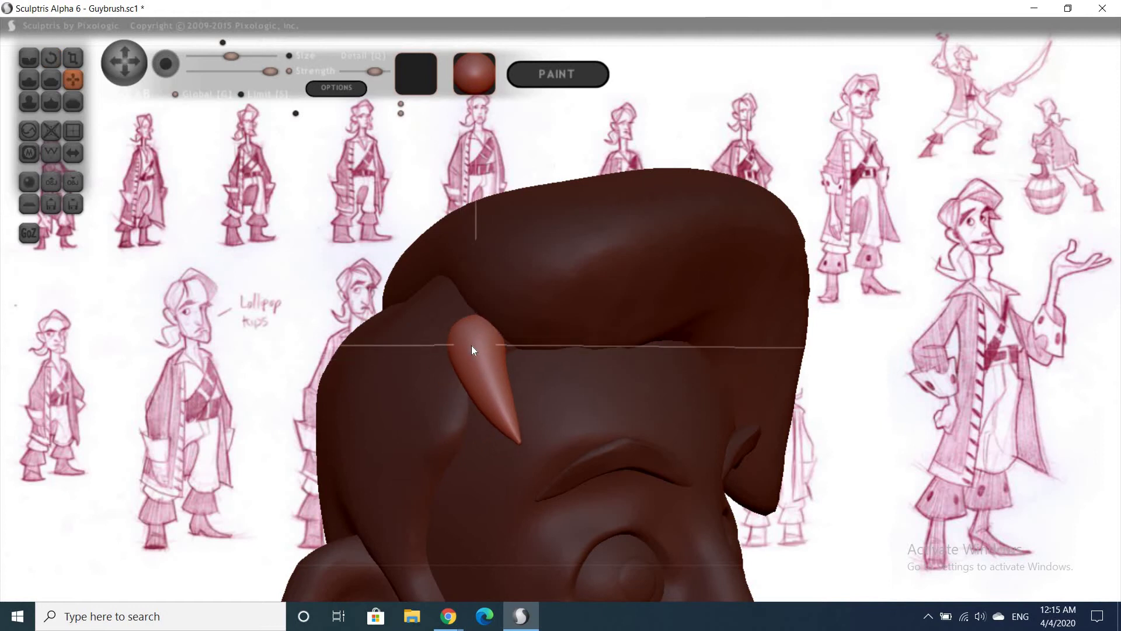
left_click(429, 374)
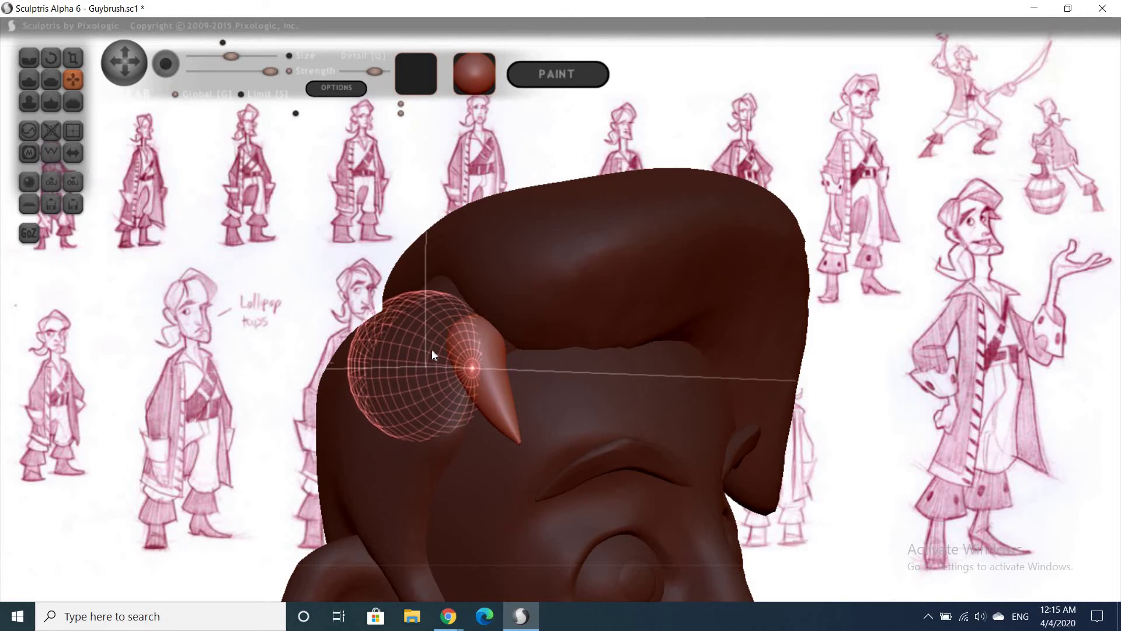
left_click_drag(412, 354, 464, 403)
key("ctrl+z")
right_click_drag(468, 371, 472, 331)
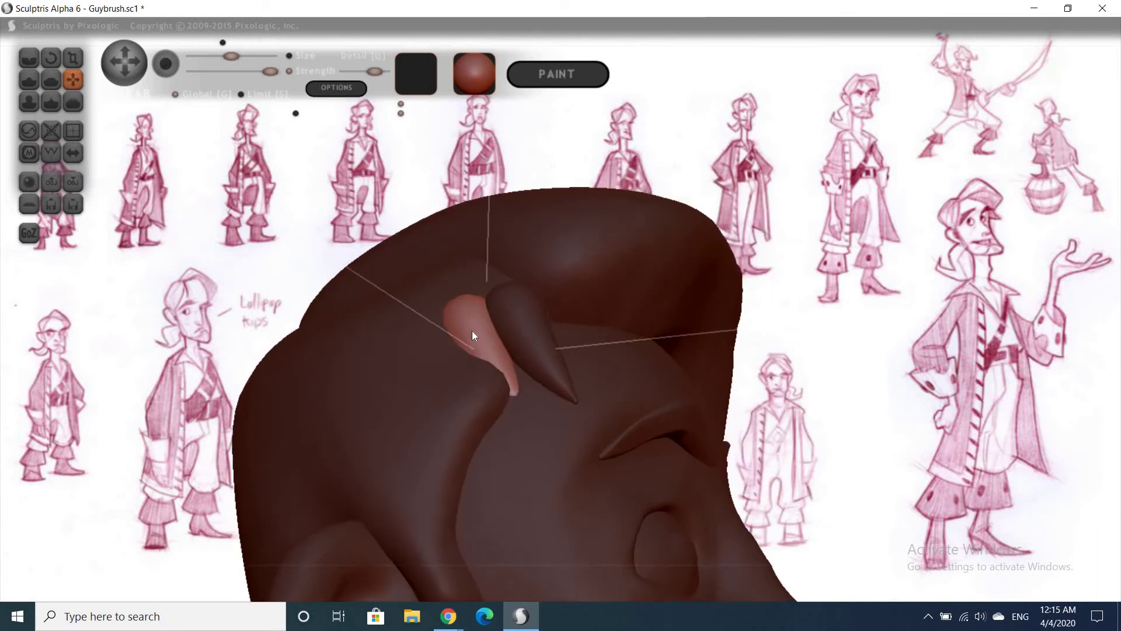
mouse_move(874, 413)
right_mouse_down()
mouse_move(771, 415)
mouse_move(464, 364)
mouse_move(443, 376)
mouse_move(513, 379)
mouse_move(551, 415)
mouse_move(622, 441)
right_mouse_up()
mouse_move(756, 431)
right_mouse_down()
mouse_move(706, 420)
mouse_move(764, 393)
mouse_move(551, 418)
mouse_move(515, 410)
right_mouse_up()
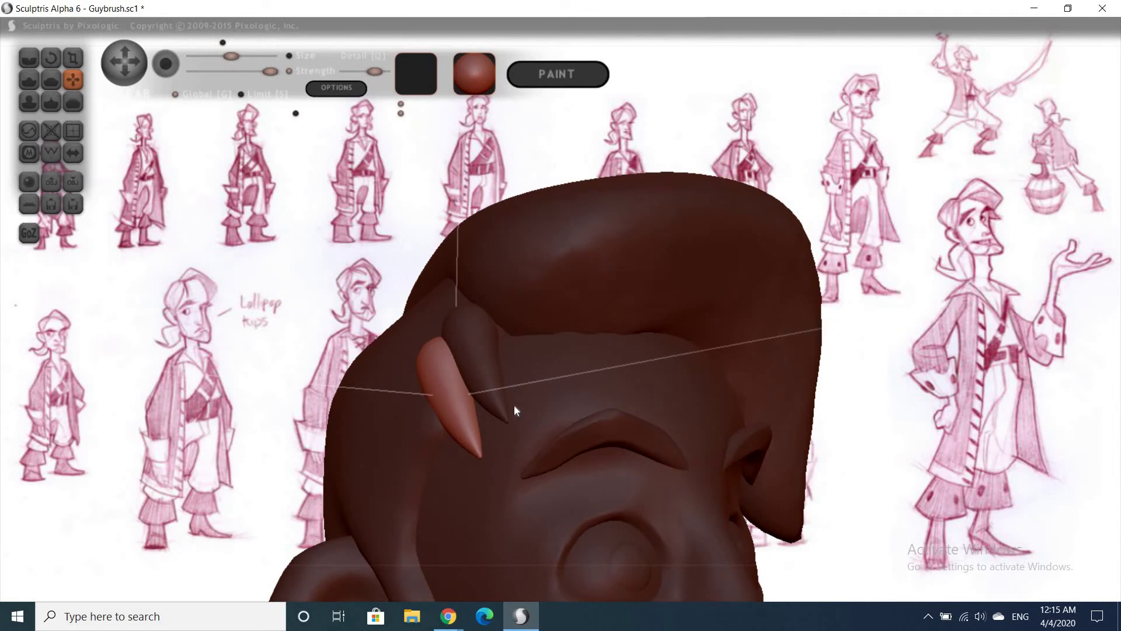
Rotate and bend the second lock so it hangs steeply down the temple beside the first one
key("r")
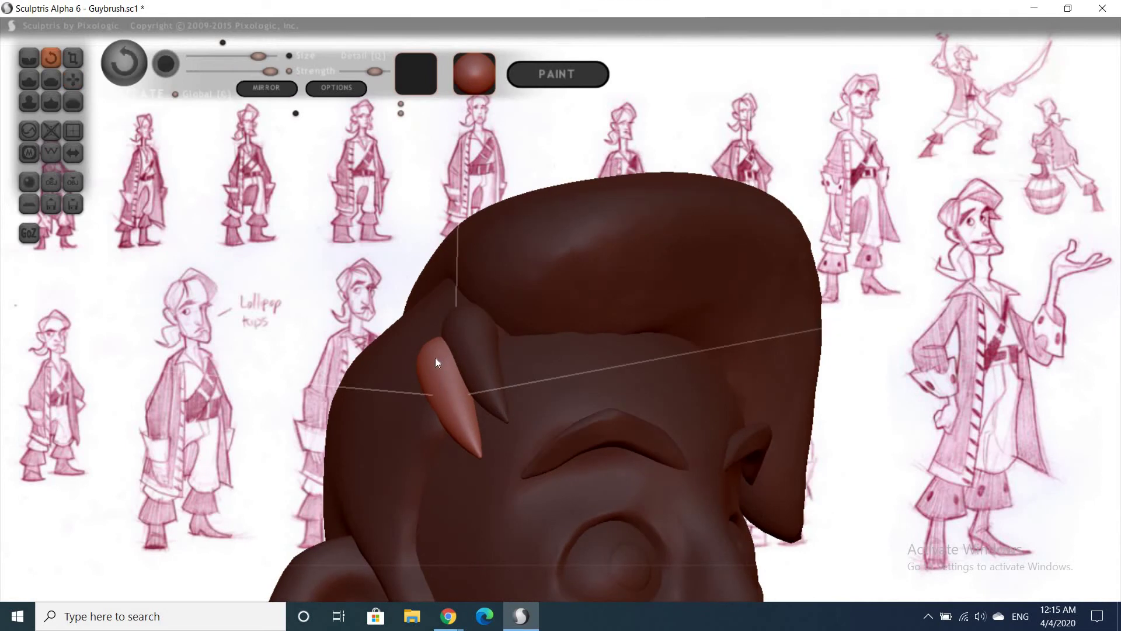
mouse_move(485, 464)
left_mouse_down()
mouse_move(441, 462)
mouse_move(440, 430)
left_mouse_up()
key("space")
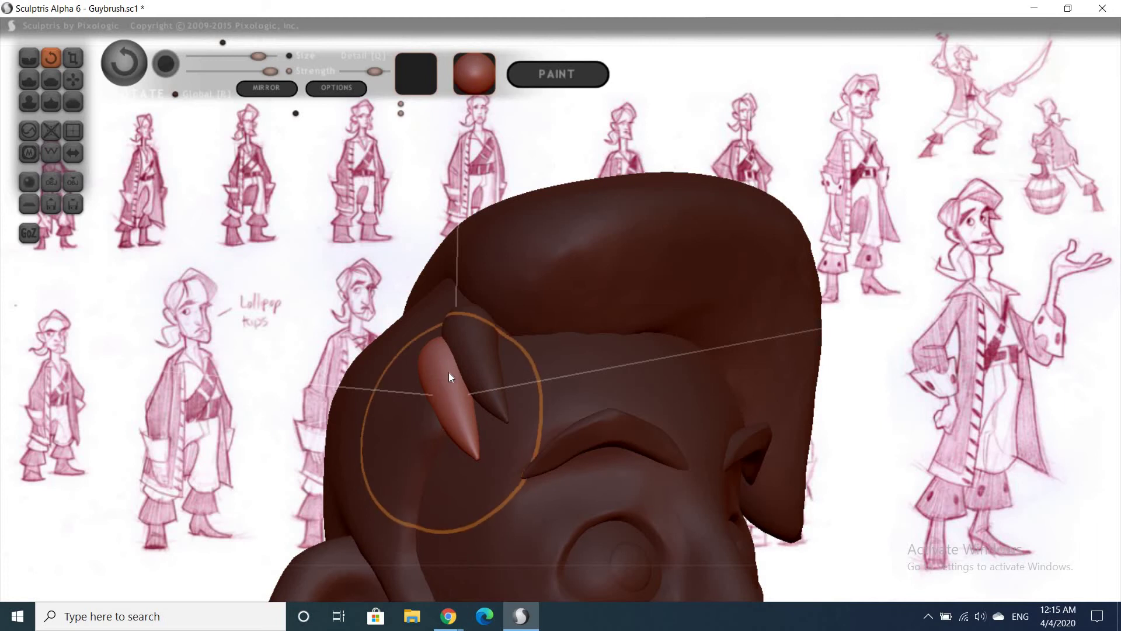
left_click_drag(449, 384, 453, 415)
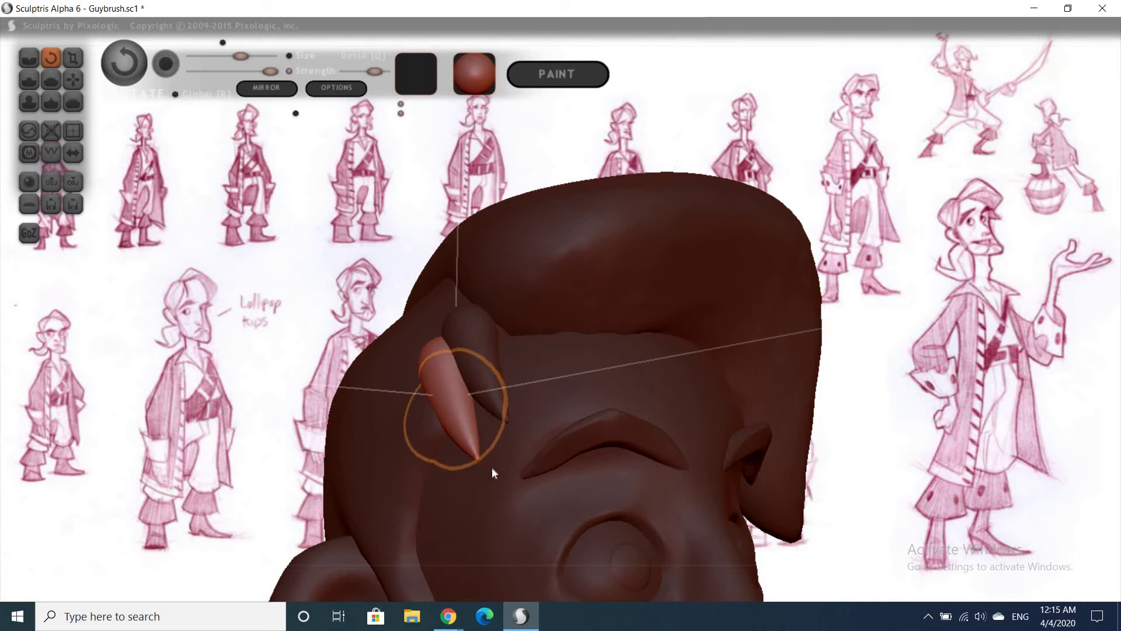
left_click_drag(492, 467, 441, 468)
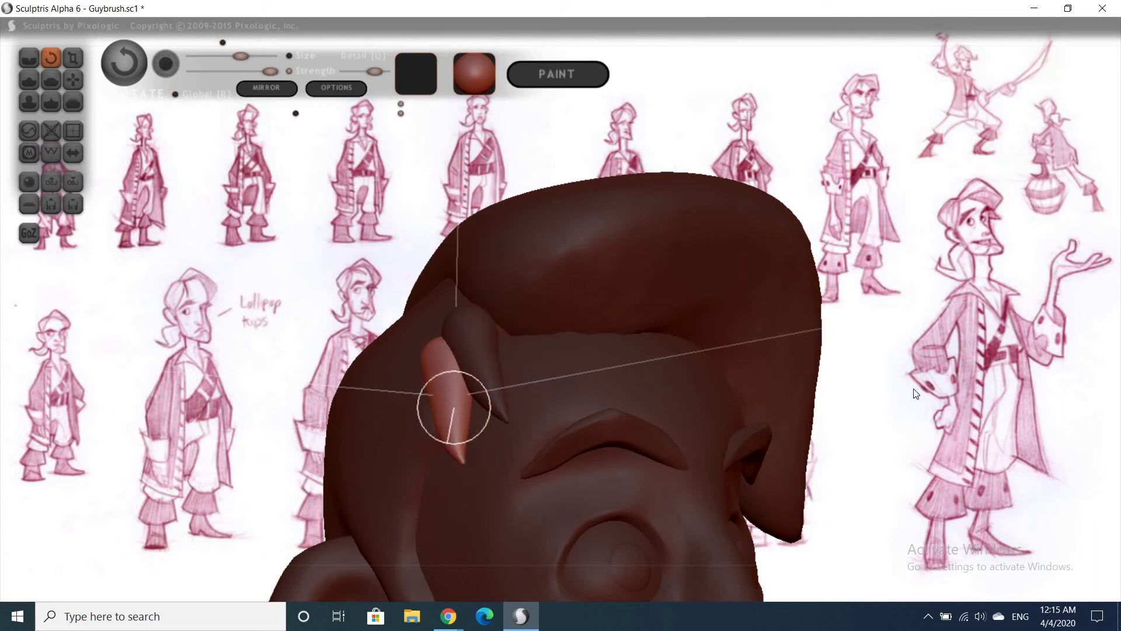
left_click_drag(944, 376, 925, 409)
mouse_move(923, 356)
left_mouse_down()
mouse_move(988, 335)
mouse_move(881, 333)
mouse_move(505, 281)
mouse_move(521, 349)
mouse_move(488, 365)
mouse_move(545, 350)
mouse_move(522, 355)
left_mouse_up()
mouse_move(931, 334)
left_mouse_down()
mouse_move(468, 298)
mouse_move(450, 313)
left_mouse_up()
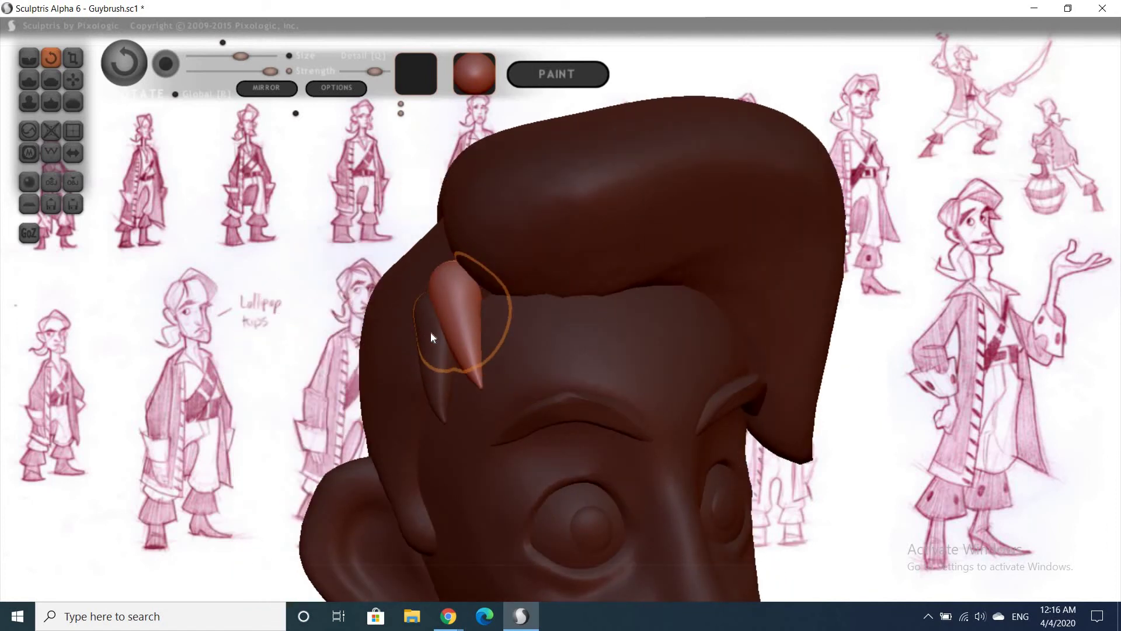
Enlarge both right temple locks slightly together, with the mesh wireframe shown only while scaling
key("w")
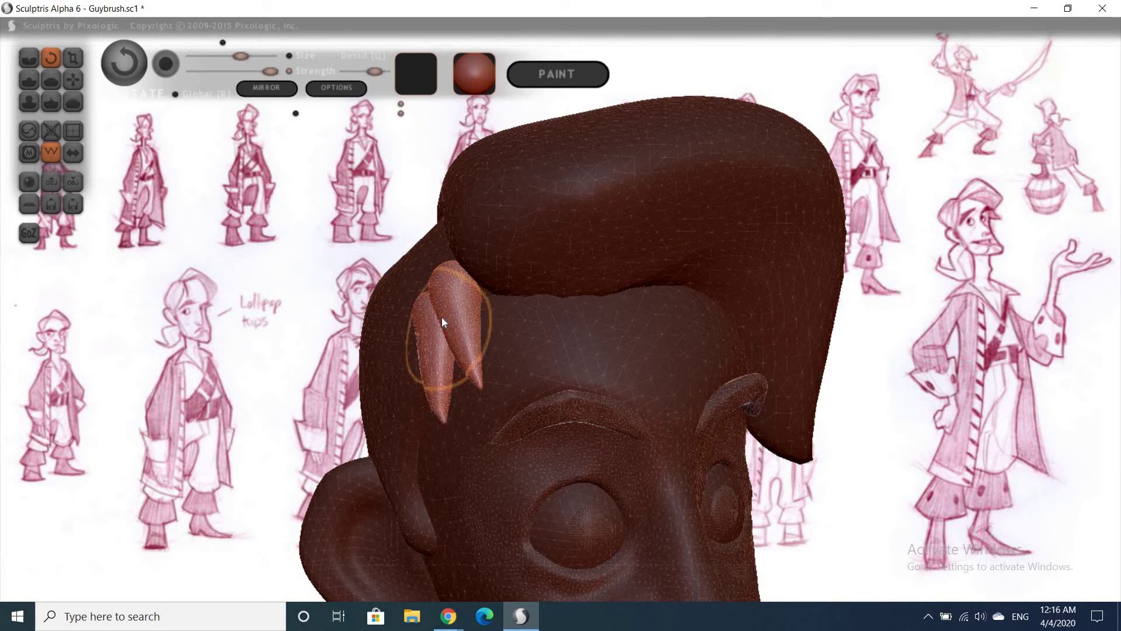
key("t")
left_click_drag(456, 276, 454, 265)
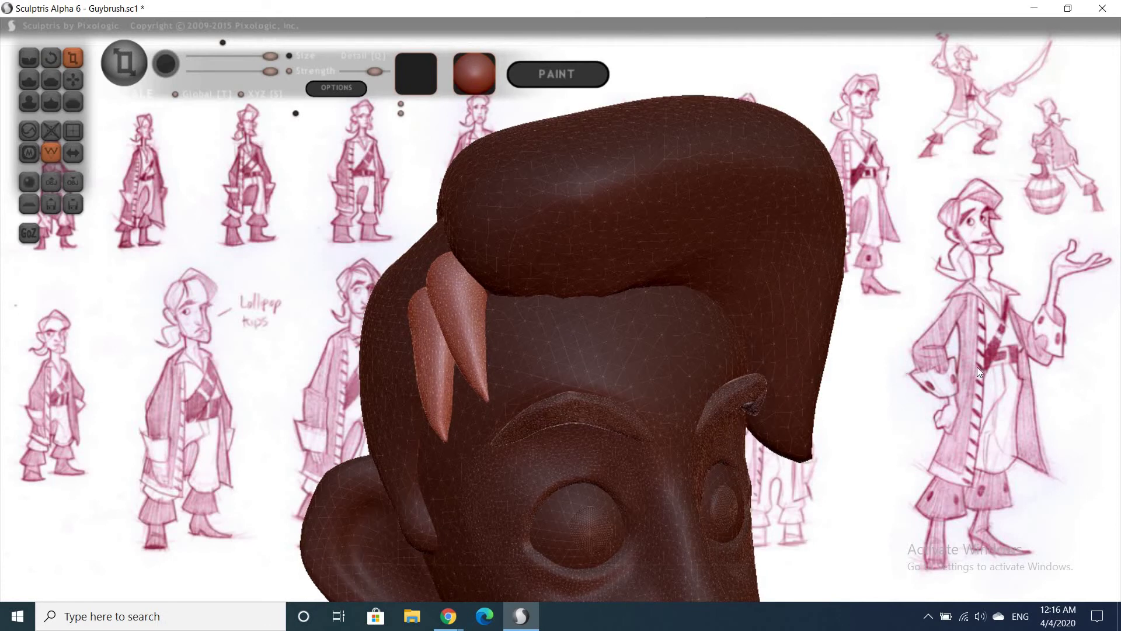
left_click_drag(977, 366, 105, 159)
left_click(50, 153)
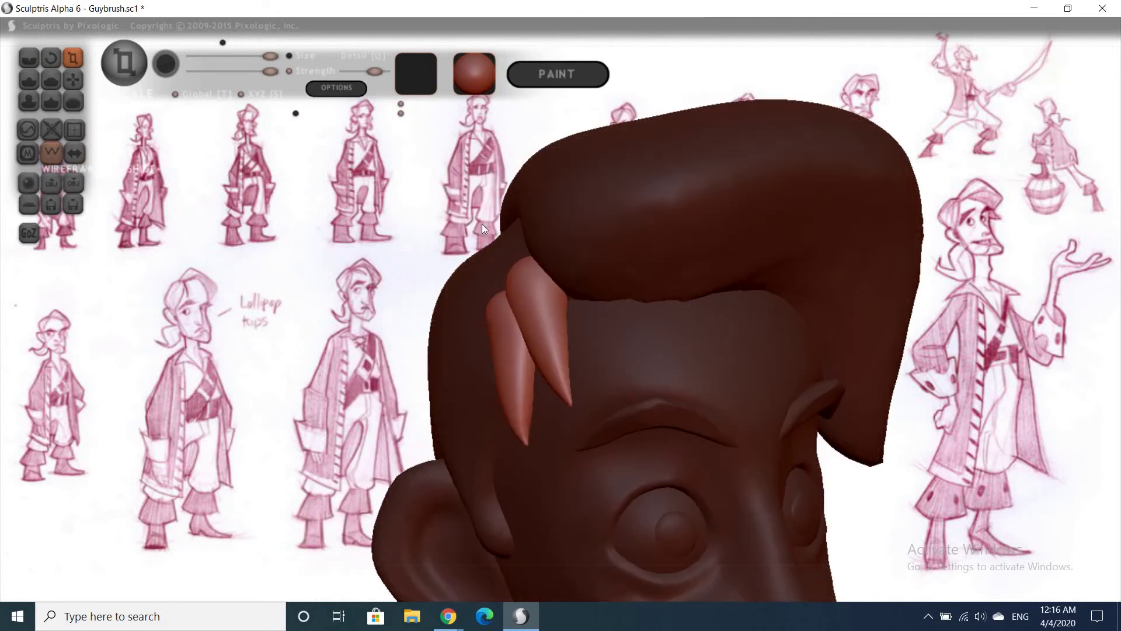
Add a new sphere on the left side of the head above the ear and shape it into a small pointed lock
mouse_move(861, 318)
left_mouse_down()
mouse_move(986, 337)
mouse_move(934, 362)
mouse_move(904, 400)
mouse_move(556, 337)
left_mouse_up()
scroll(887, 397, "down", 3)
scroll(546, 315, "up", 3)
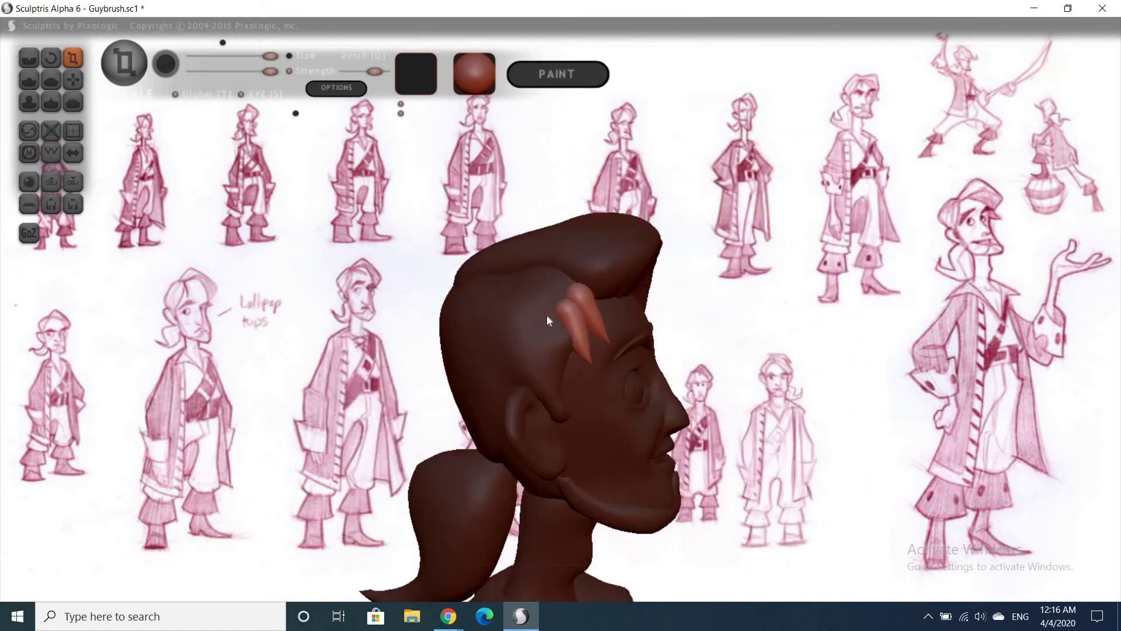
mouse_move(724, 380)
left_mouse_down()
mouse_move(783, 345)
mouse_move(757, 359)
mouse_move(594, 302)
mouse_move(759, 350)
mouse_move(655, 336)
left_mouse_up()
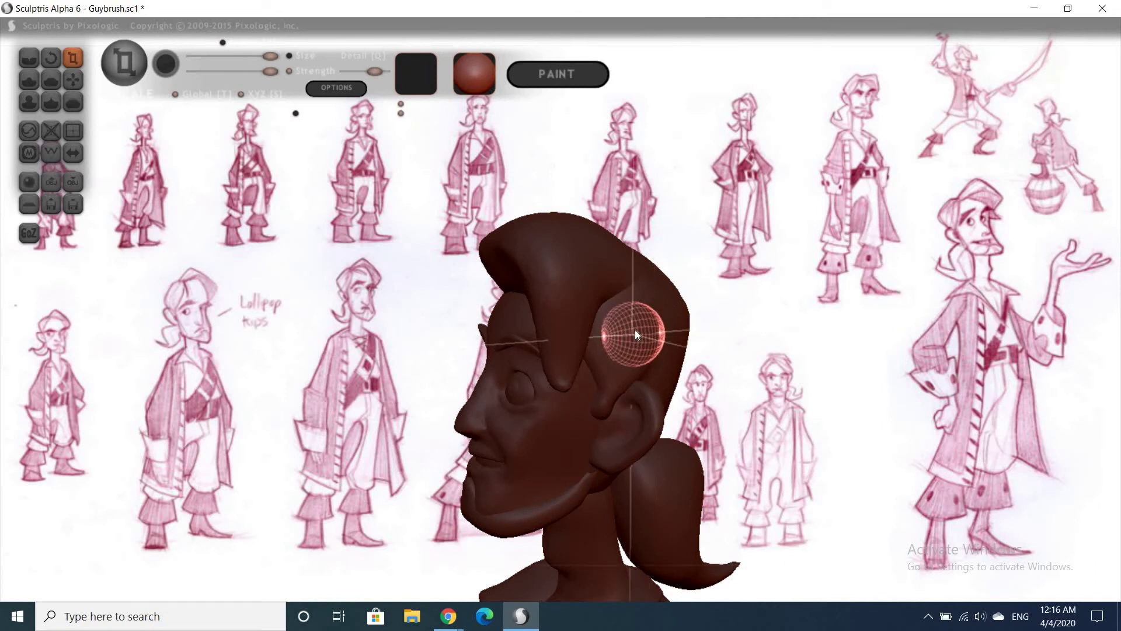
key("g")
left_click_drag(657, 332, 618, 341)
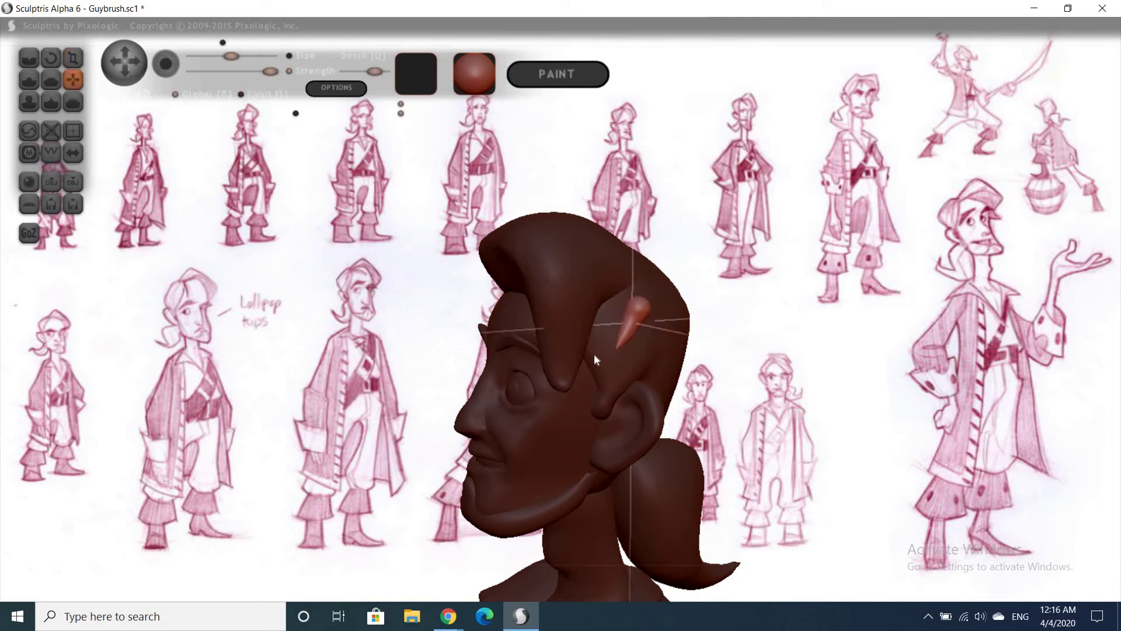
Place the new lock between the forelock and left sideburn, enlarge it and rotate it more upright
left_click_drag(769, 363, 762, 433)
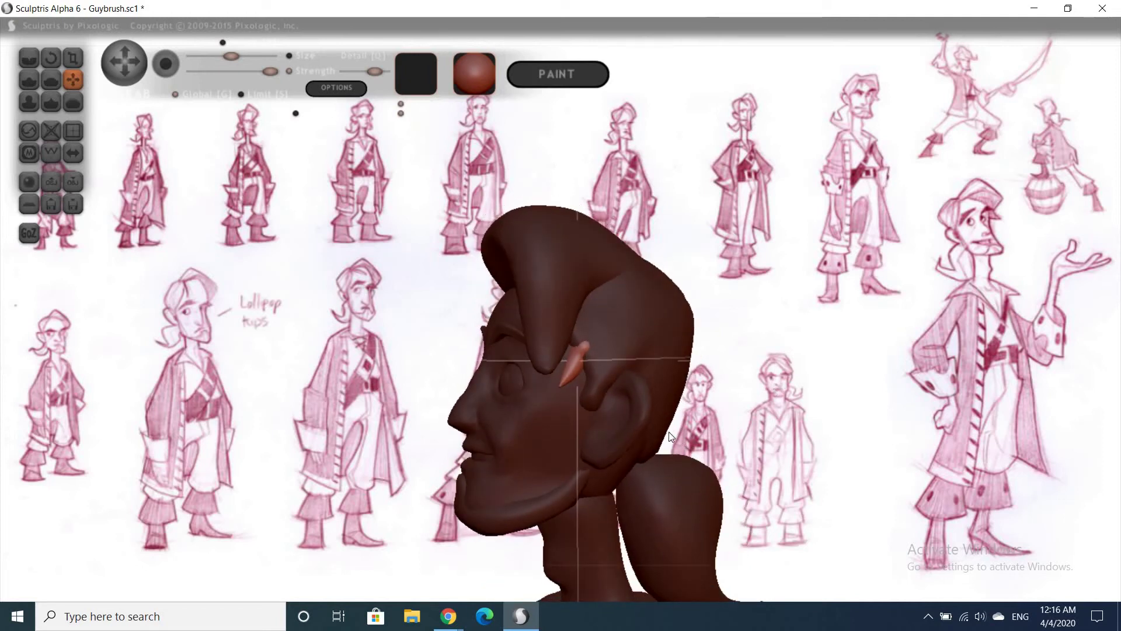
key("t")
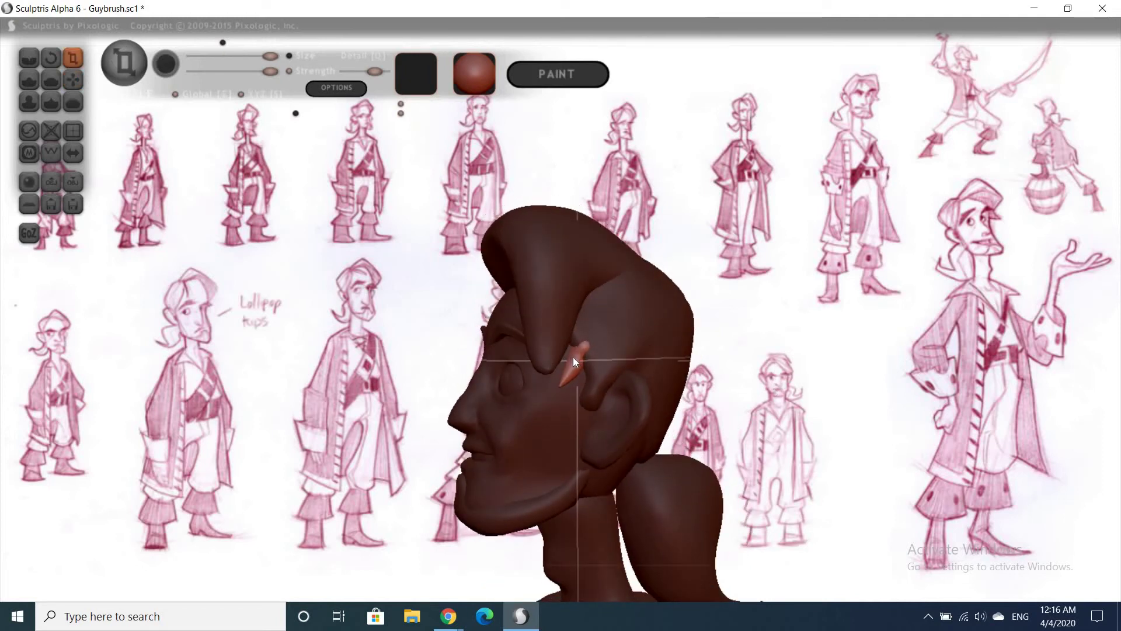
mouse_move(635, 287)
left_mouse_down()
mouse_move(662, 255)
mouse_move(641, 284)
left_mouse_up()
key("r")
mouse_move(585, 333)
left_mouse_down()
mouse_move(596, 352)
mouse_move(586, 340)
left_mouse_up()
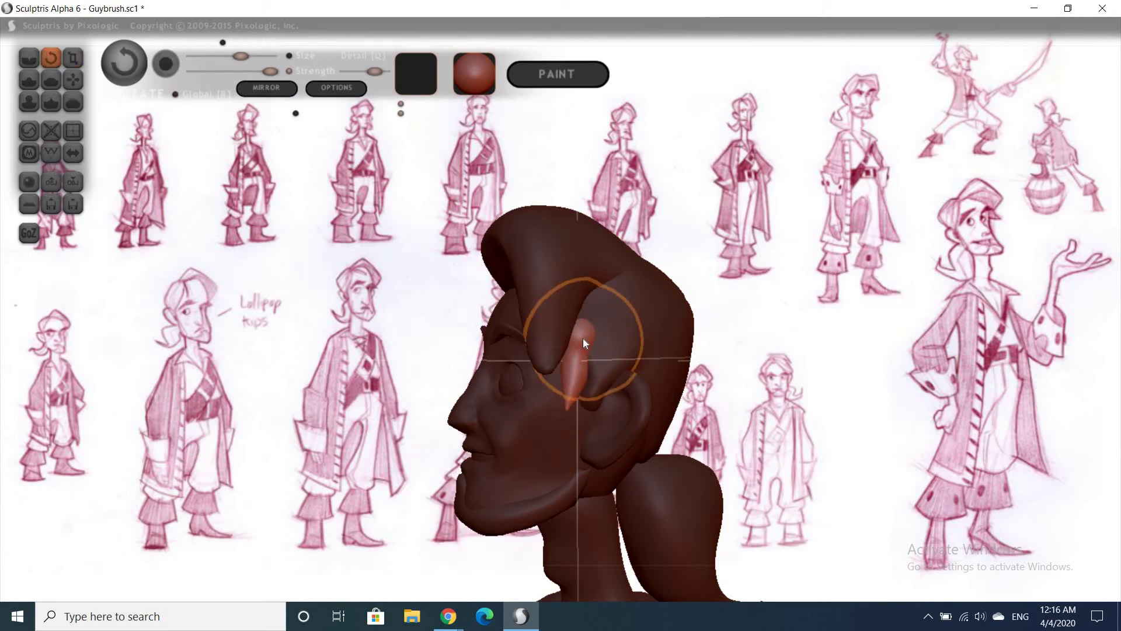
Lengthen the left temple lock, raise it along the hairline behind the forelock, and compare it with the right side
key("t")
mouse_move(583, 316)
left_mouse_down()
mouse_move(580, 335)
mouse_move(580, 320)
left_mouse_up()
key("g")
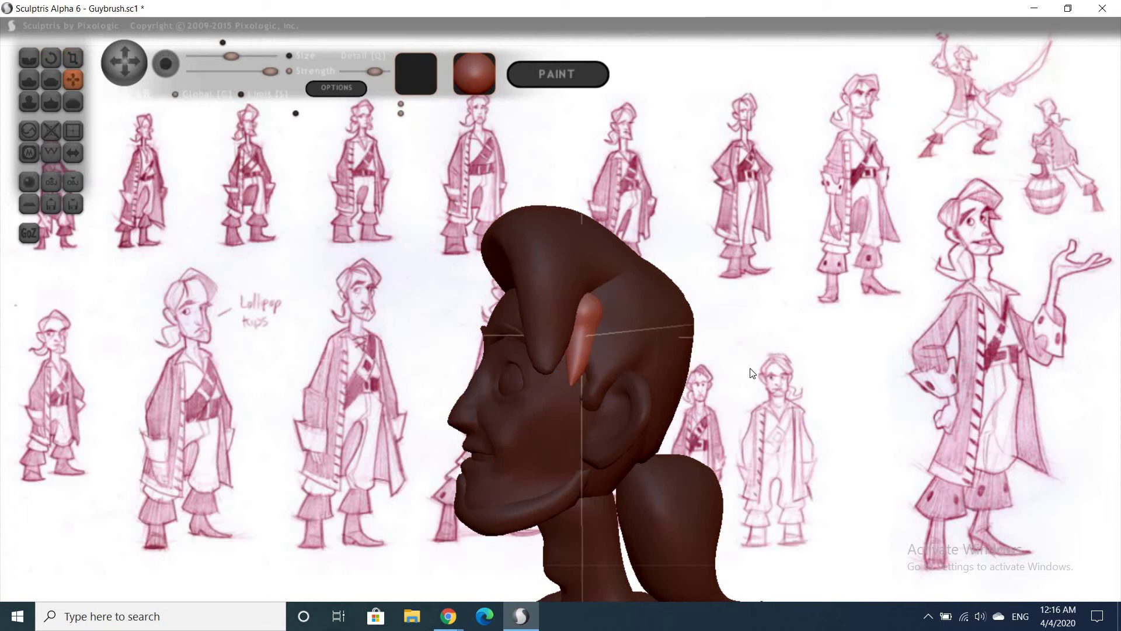
left_click_drag(853, 350, 748, 411)
scroll(520, 303, "up", 5)
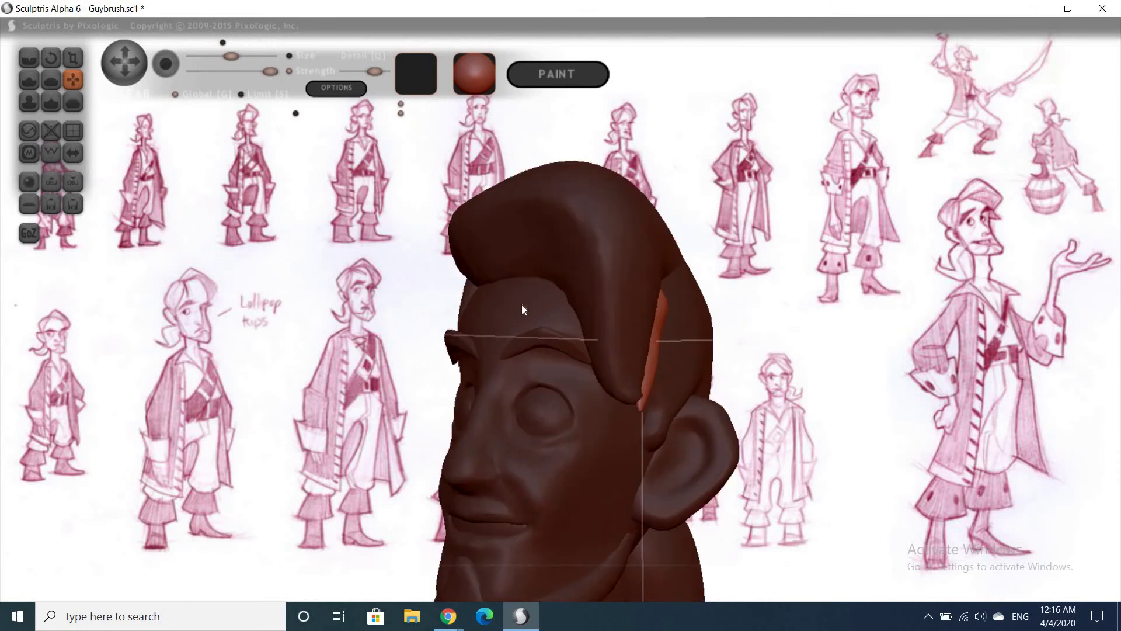
left_click_drag(570, 299, 573, 301)
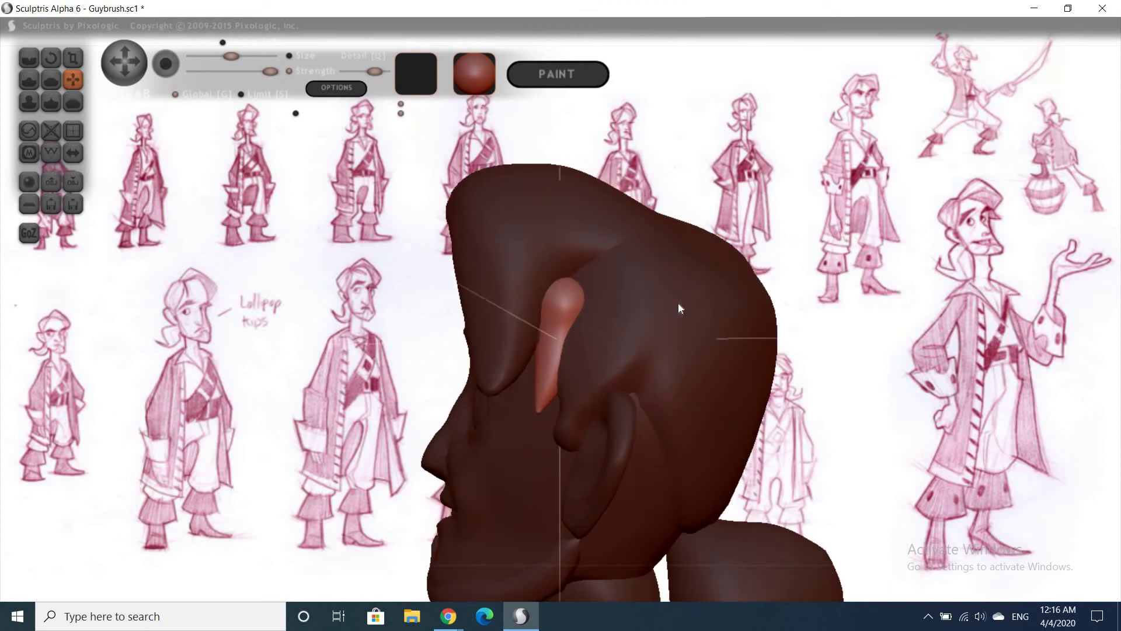
left_click_drag(938, 296, 465, 300)
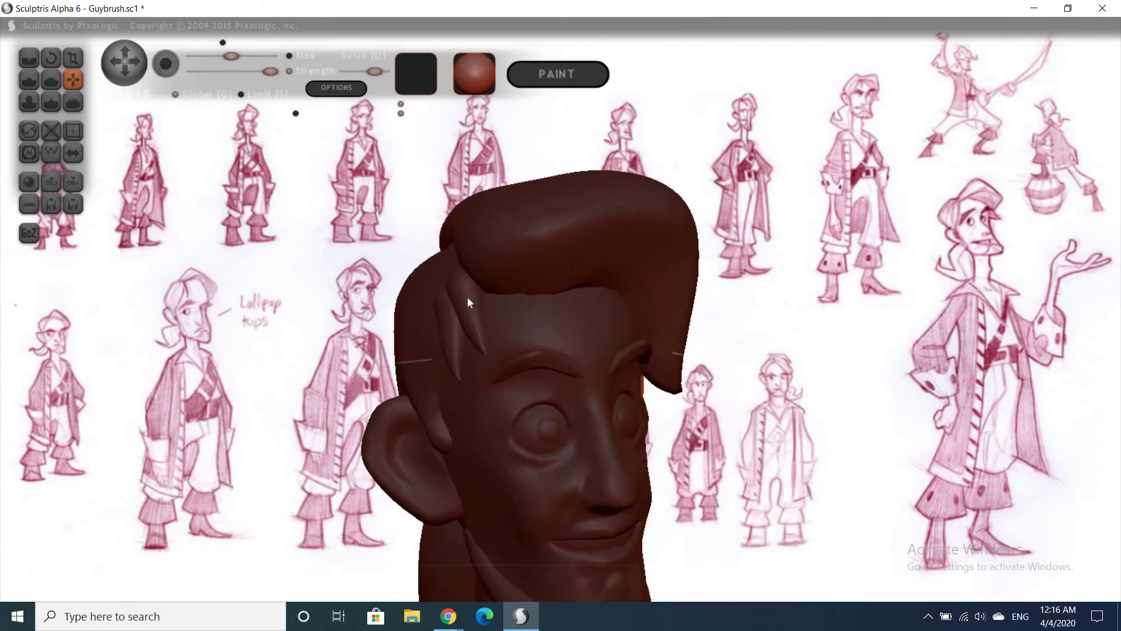
scroll(899, 409, "down", 3)
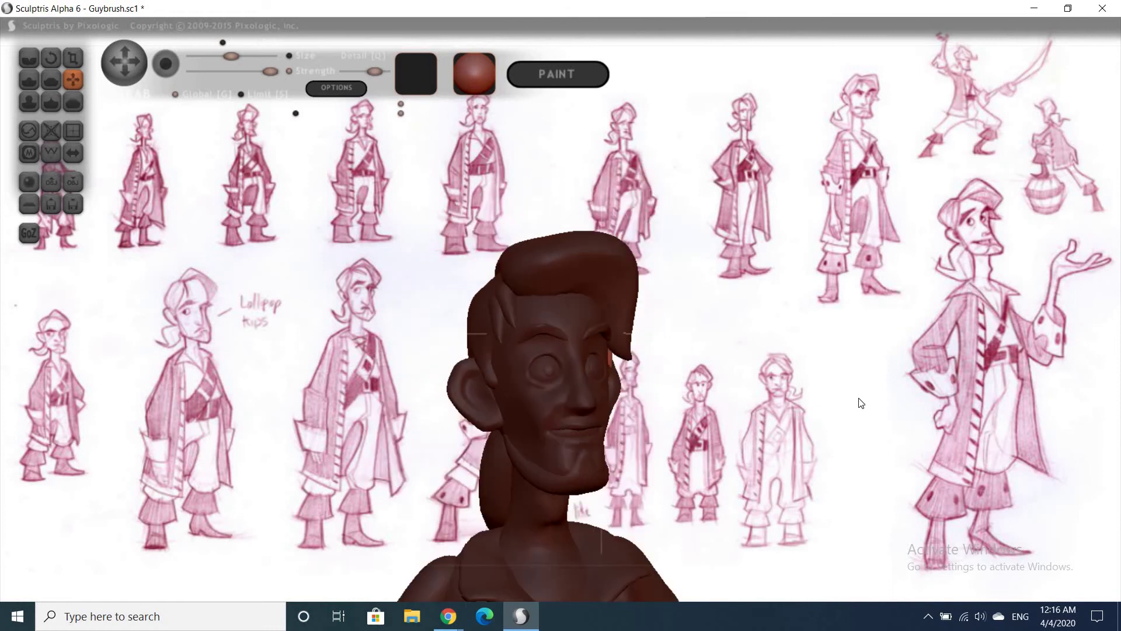
left_click_drag(679, 394, 546, 254)
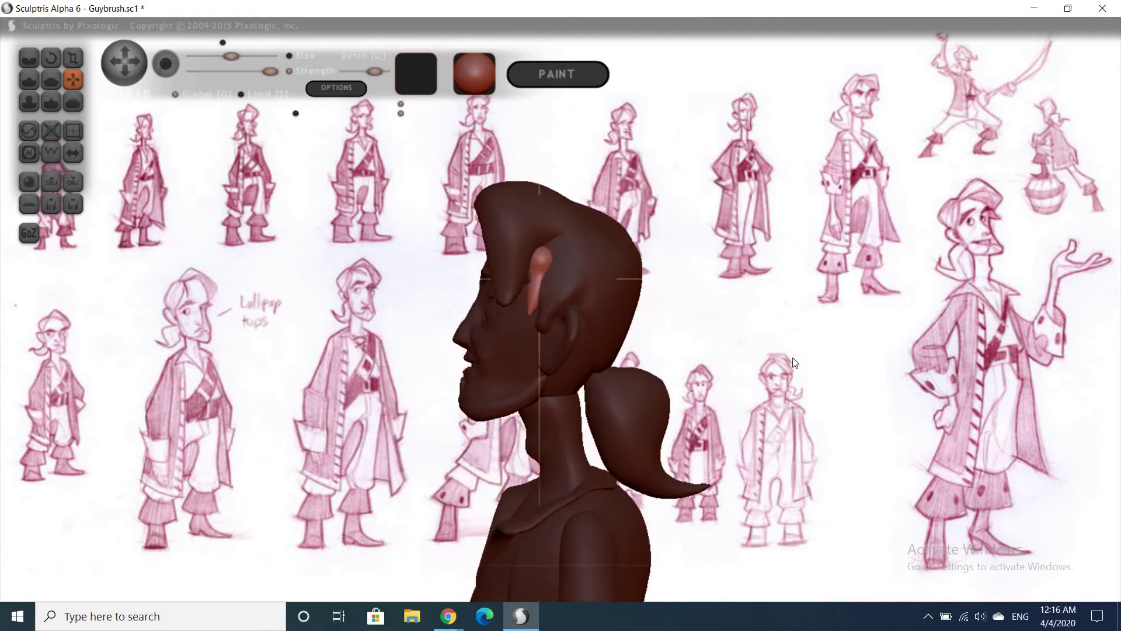
left_click_drag(904, 372, 672, 305)
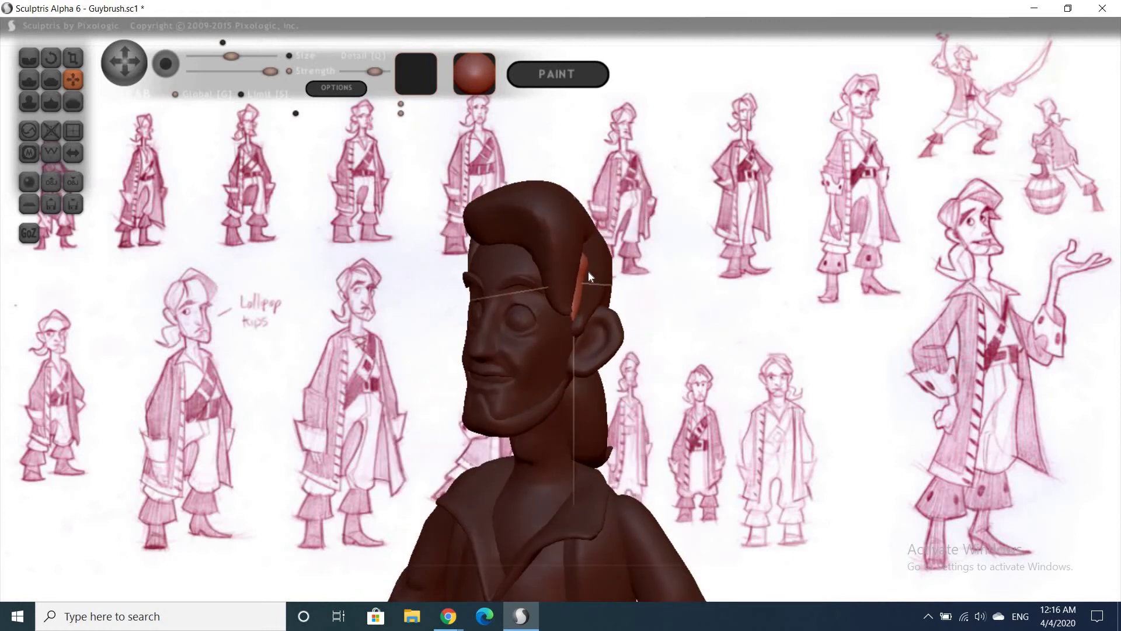
Rotate and shift the left temple lock so it sits tilted along the hairline just behind the forelock
key("2")
mouse_move(569, 296)
left_mouse_down()
mouse_move(650, 290)
mouse_move(717, 309)
mouse_move(560, 256)
mouse_move(539, 233)
mouse_move(977, 283)
mouse_move(709, 228)
mouse_move(638, 233)
left_mouse_up()
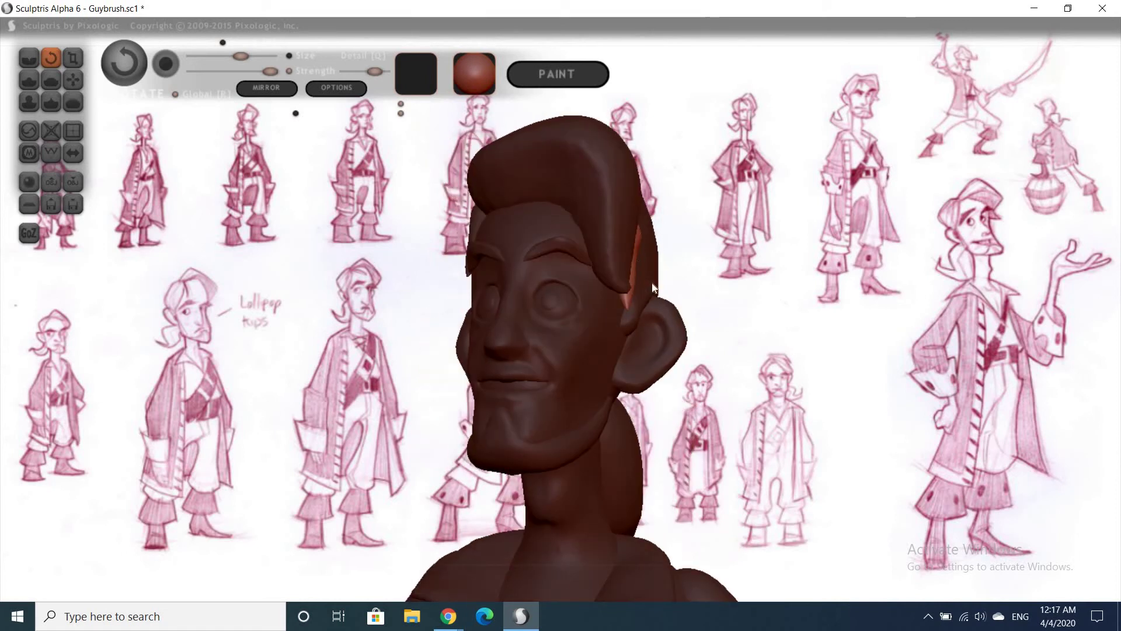
left_click_drag(762, 299, 534, 257)
key("g")
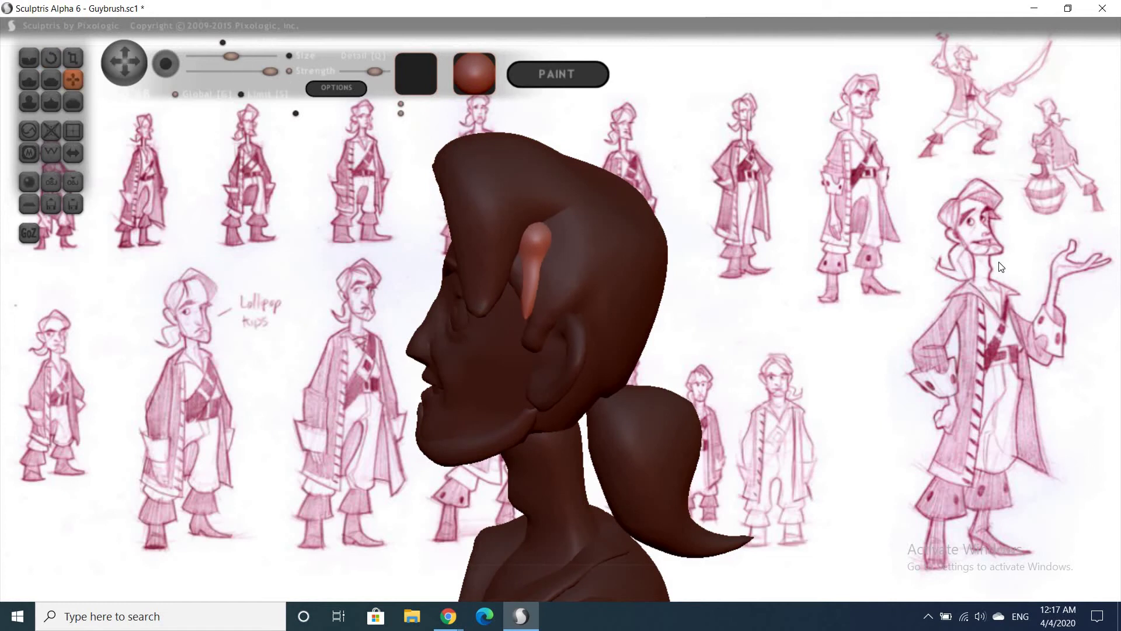
left_click_drag(678, 213, 601, 215)
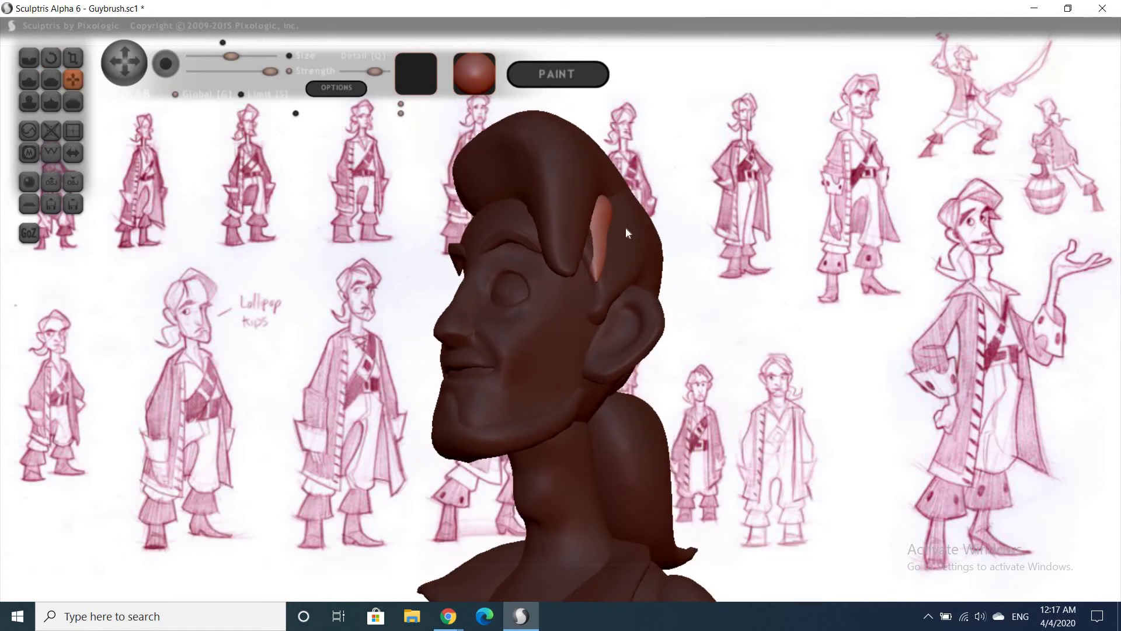
right_click_drag(625, 232, 459, 244)
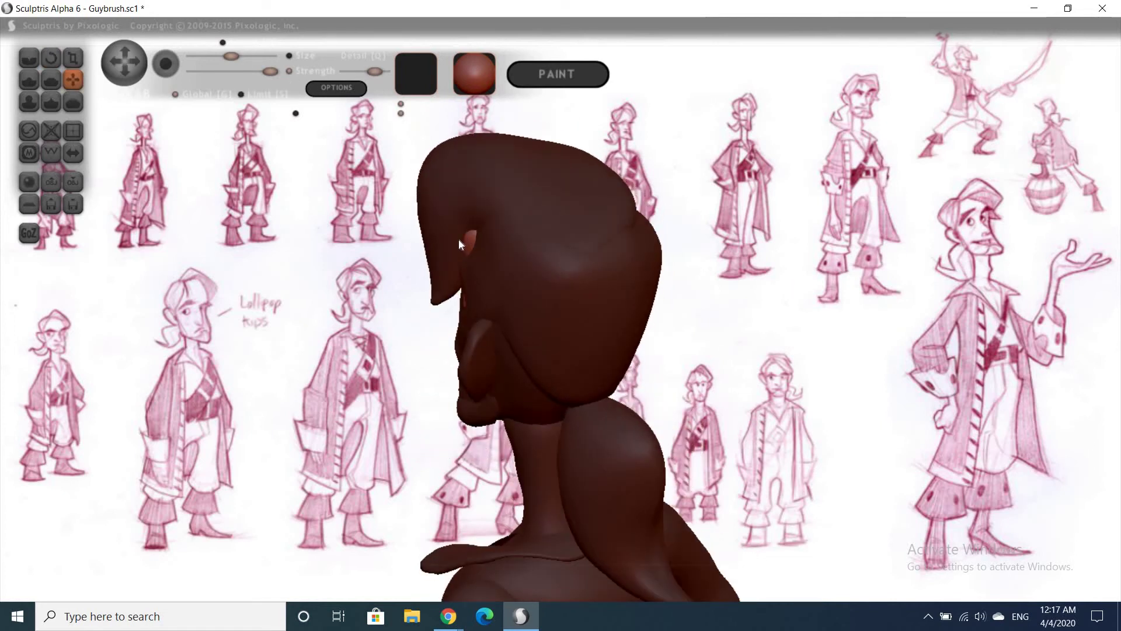
left_click_drag(342, 240, 391, 250)
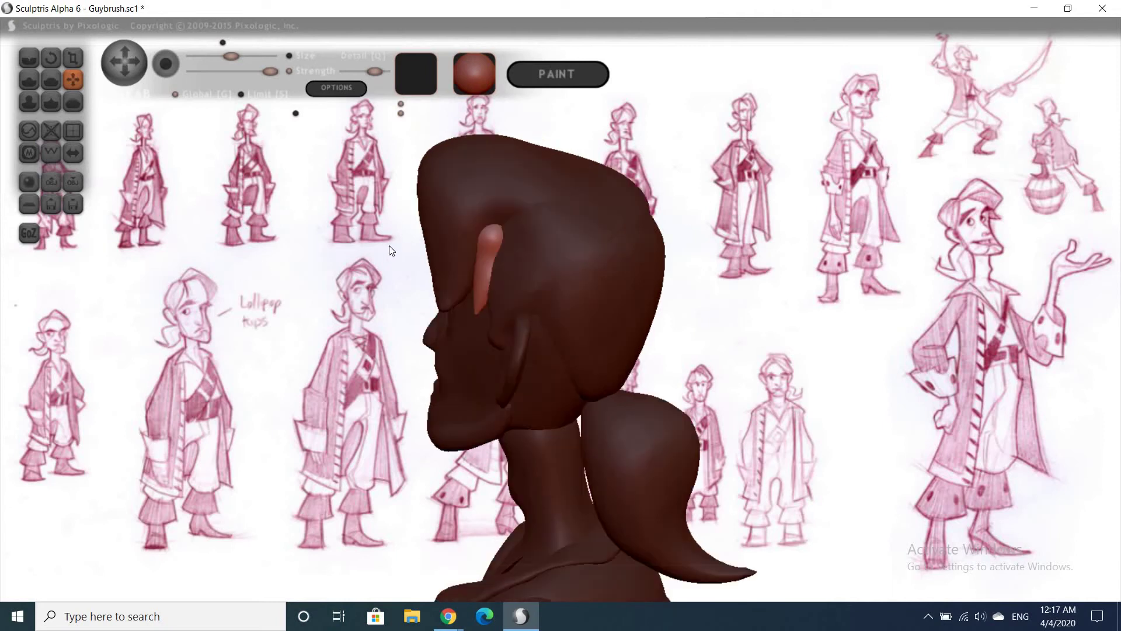
right_click_drag(510, 328, 733, 271)
right_click_drag(818, 264, 759, 281)
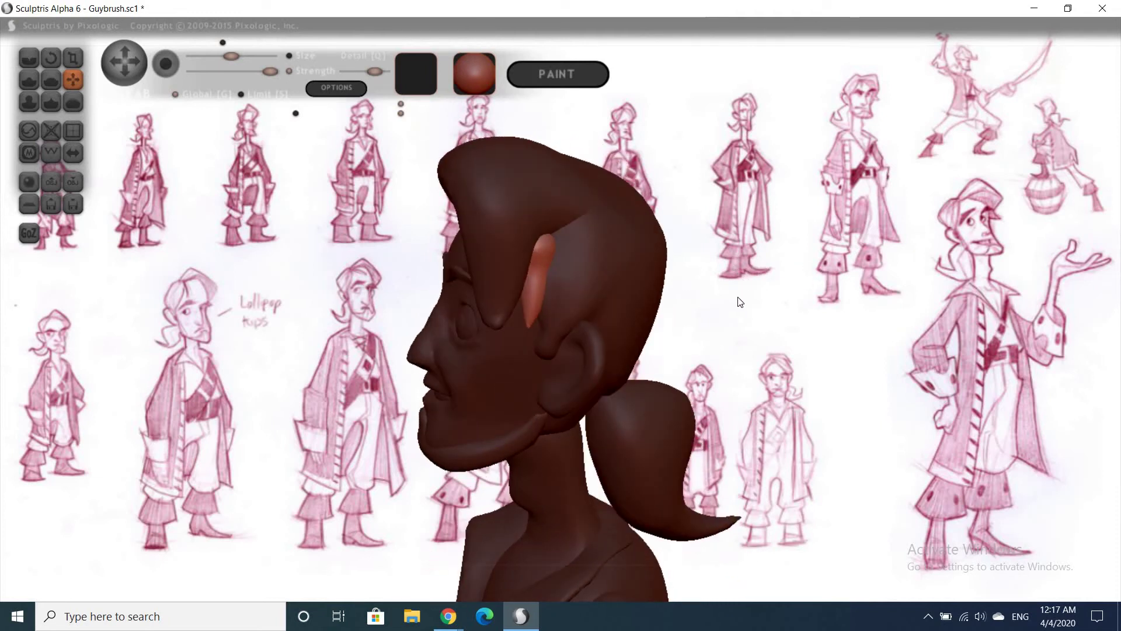
Duplicate the belt with its buckle, place the copy beside the torso and rotate it upright
mouse_move(960, 303)
right_mouse_down()
mouse_move(932, 356)
mouse_move(852, 299)
mouse_move(840, 309)
mouse_move(822, 275)
right_mouse_up()
scroll(829, 287, "down", 3)
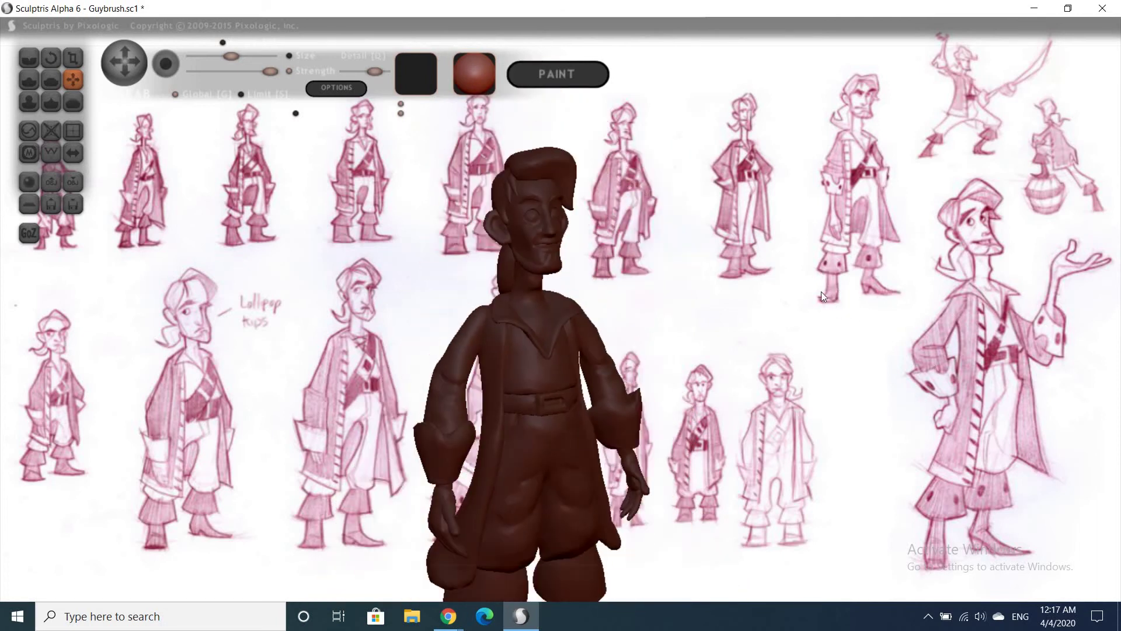
mouse_move(821, 292)
left_mouse_down()
mouse_move(806, 366)
mouse_move(826, 366)
mouse_move(552, 365)
mouse_move(592, 385)
left_mouse_up()
scroll(561, 365, "up", 2)
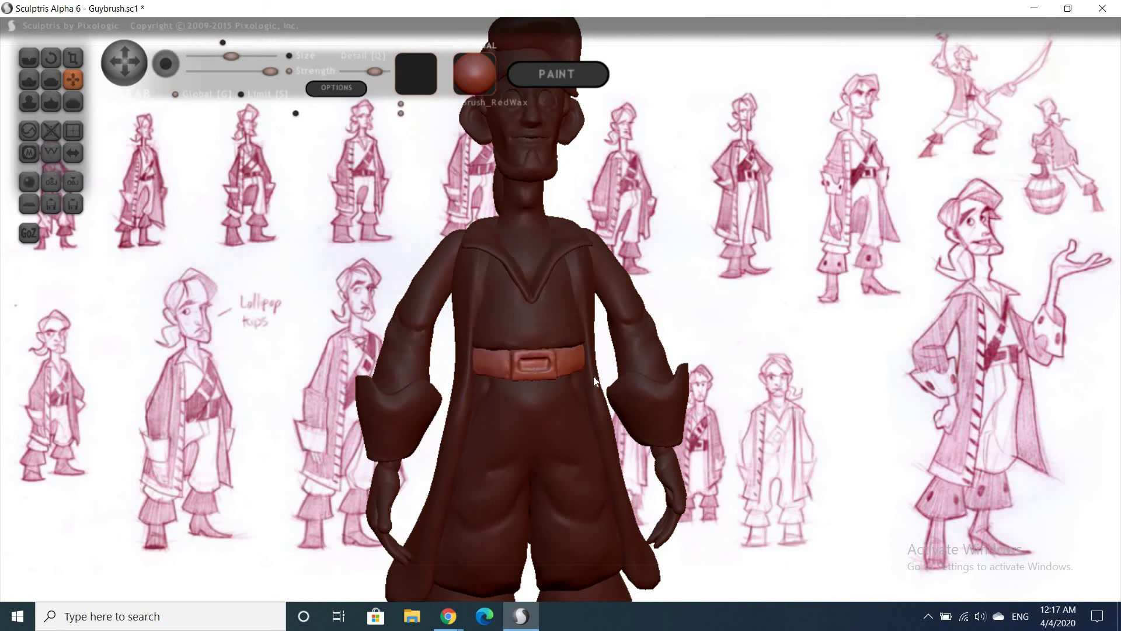
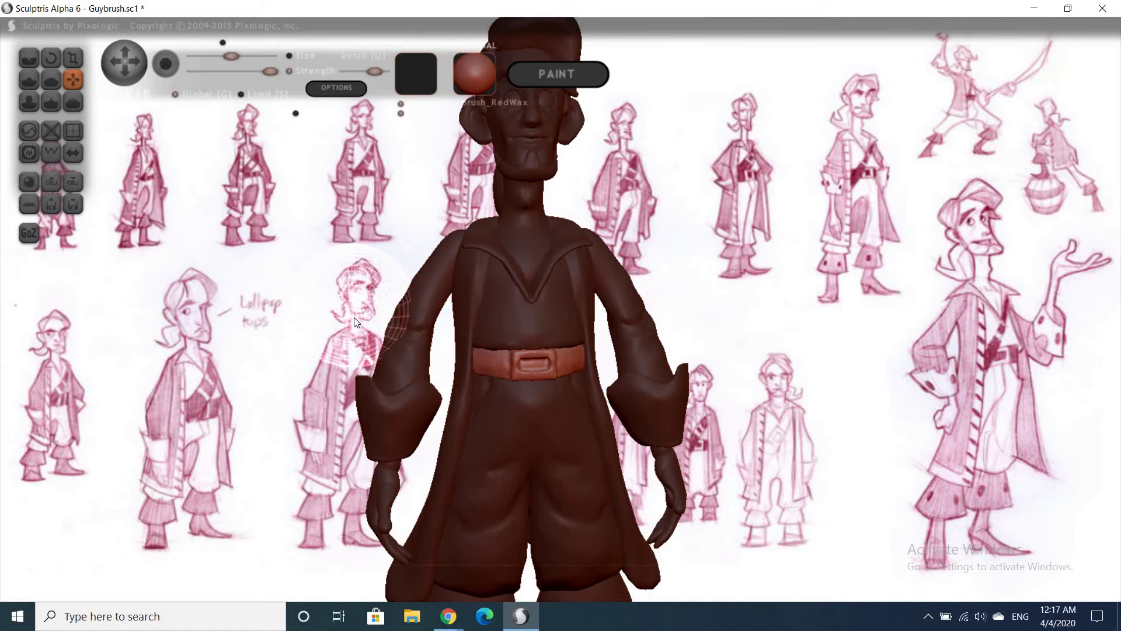
mouse_move(353, 314)
left_mouse_down()
mouse_move(466, 331)
mouse_move(766, 312)
left_mouse_up()
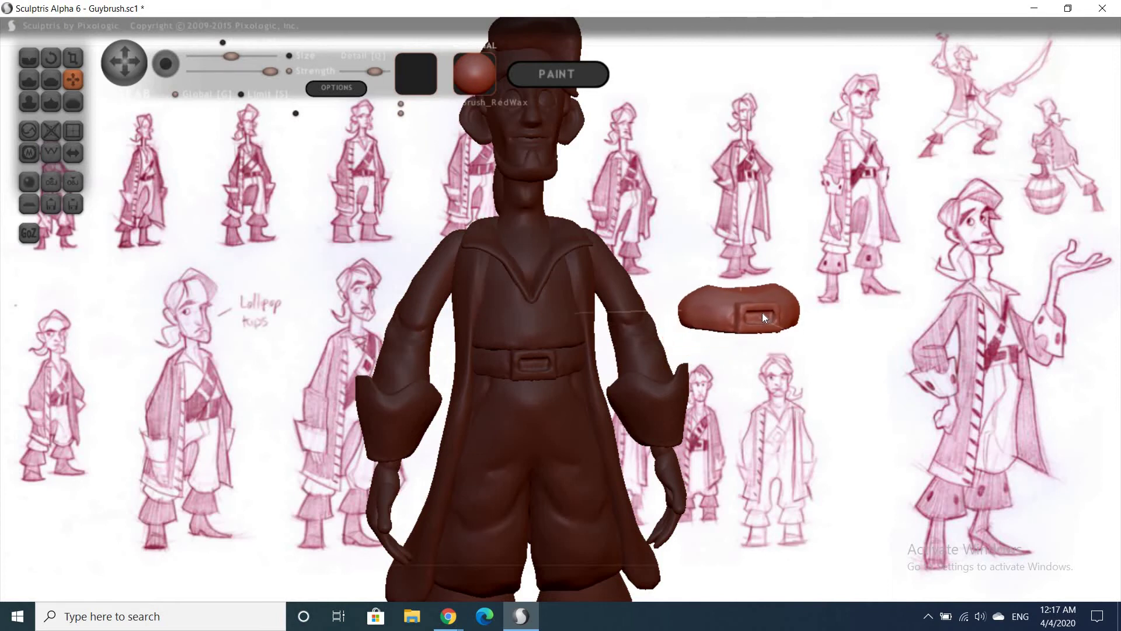
key("r")
left_click_drag(662, 295, 804, 322)
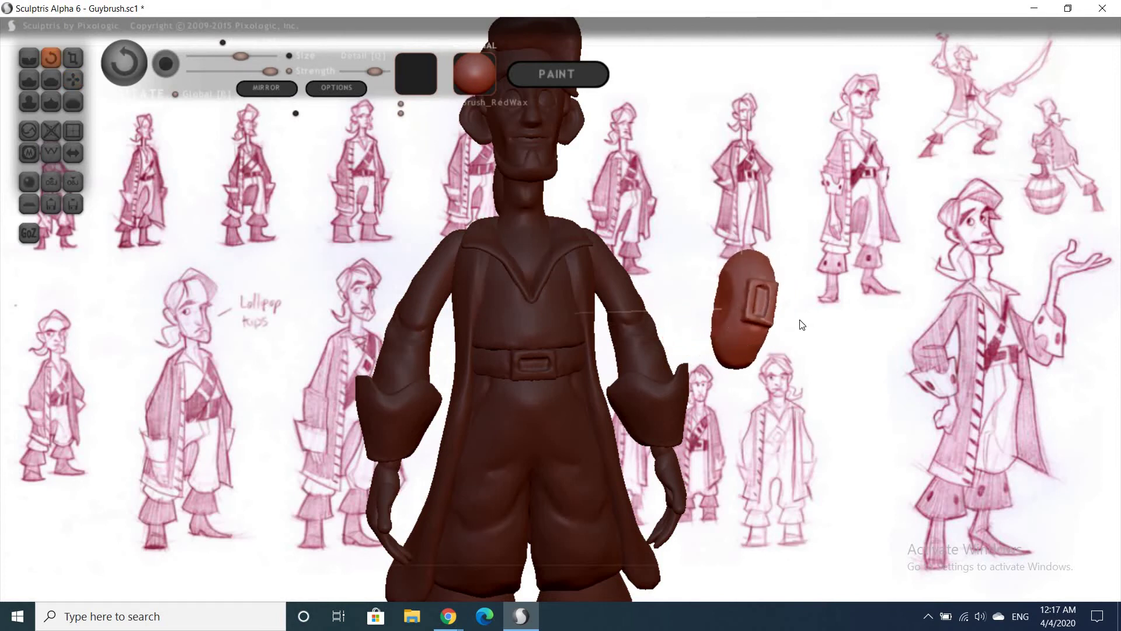
Move the belt copy onto the left side of the chest, next to the shirt opening, and enlarge it slightly
key("m")
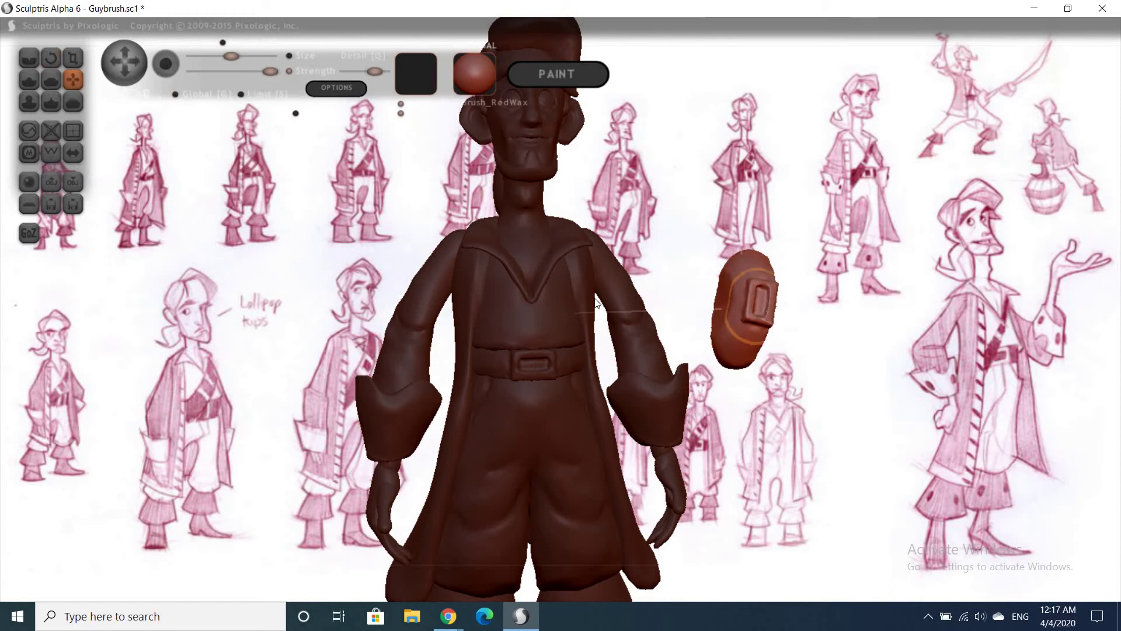
mouse_move(597, 302)
left_mouse_down()
mouse_move(571, 296)
mouse_move(583, 299)
left_mouse_up()
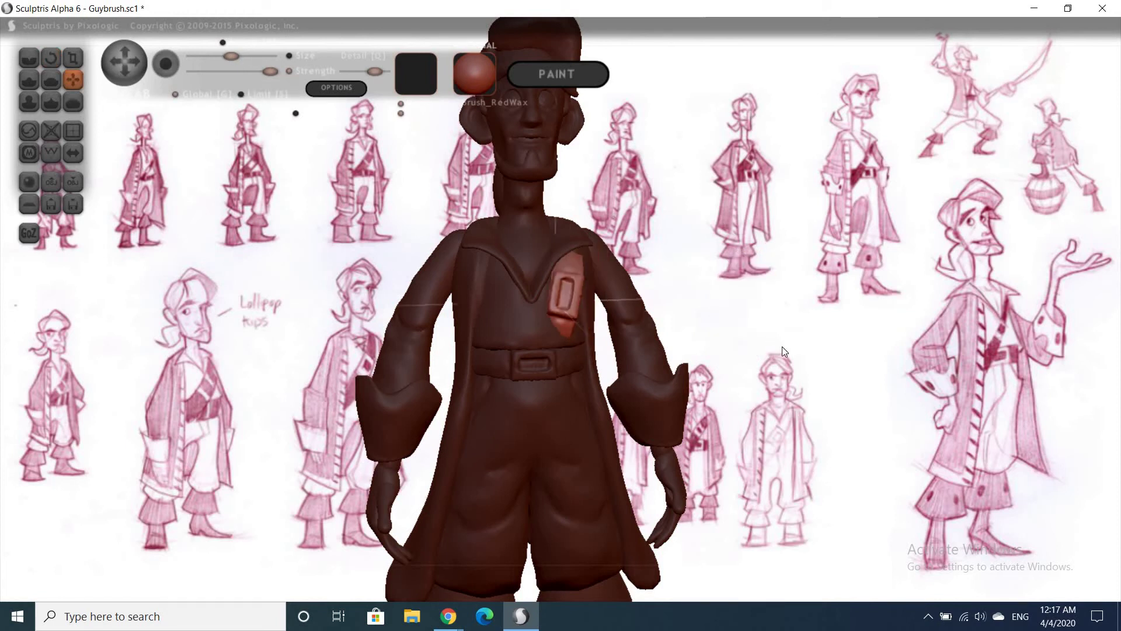
mouse_move(783, 346)
left_mouse_down()
mouse_move(1029, 314)
mouse_move(939, 387)
left_mouse_up()
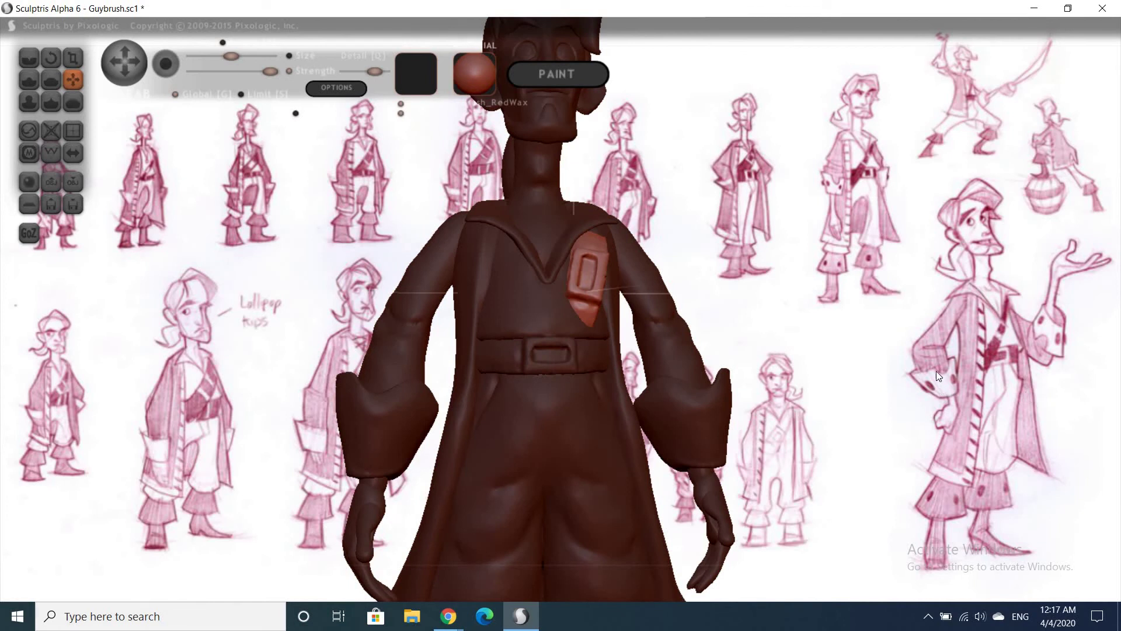
key("t")
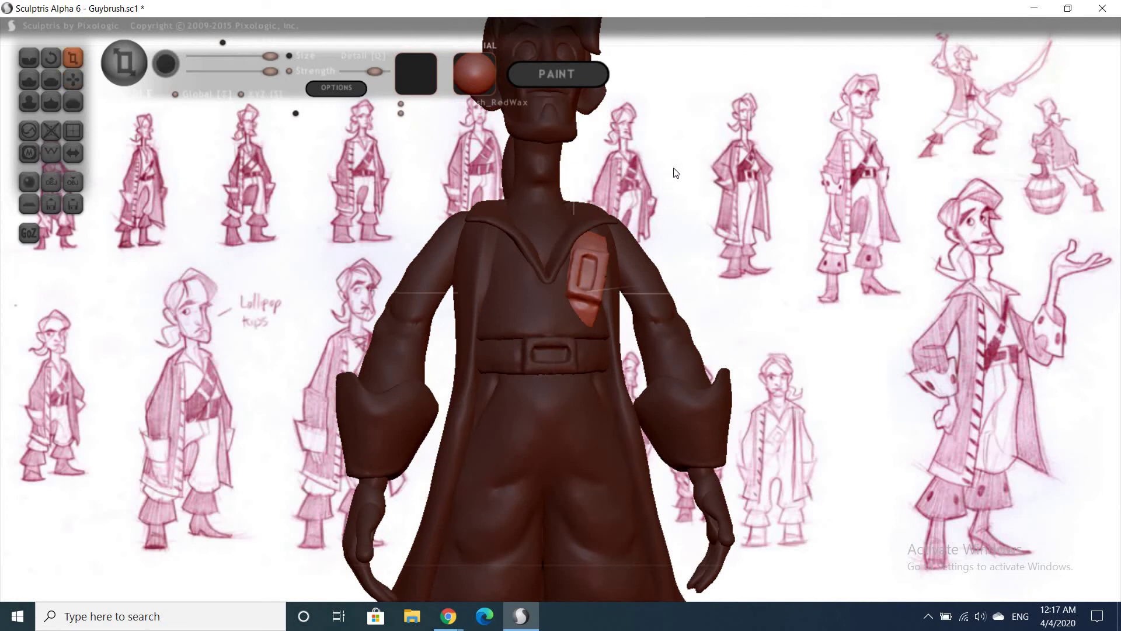
left_click_drag(666, 237, 648, 278)
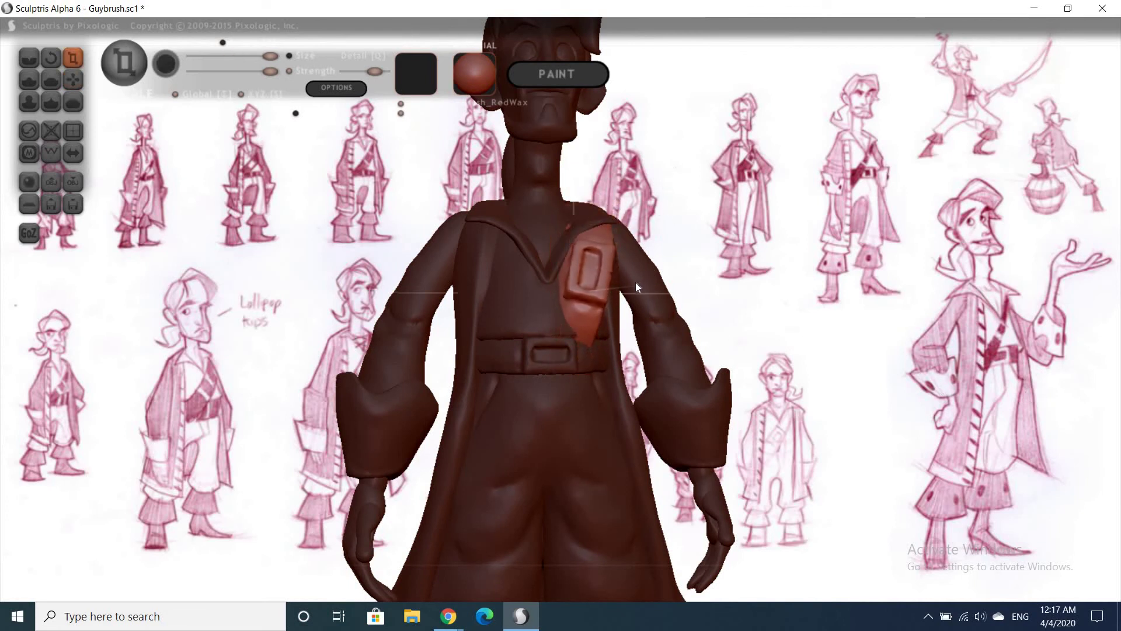
key("ctrl+z")
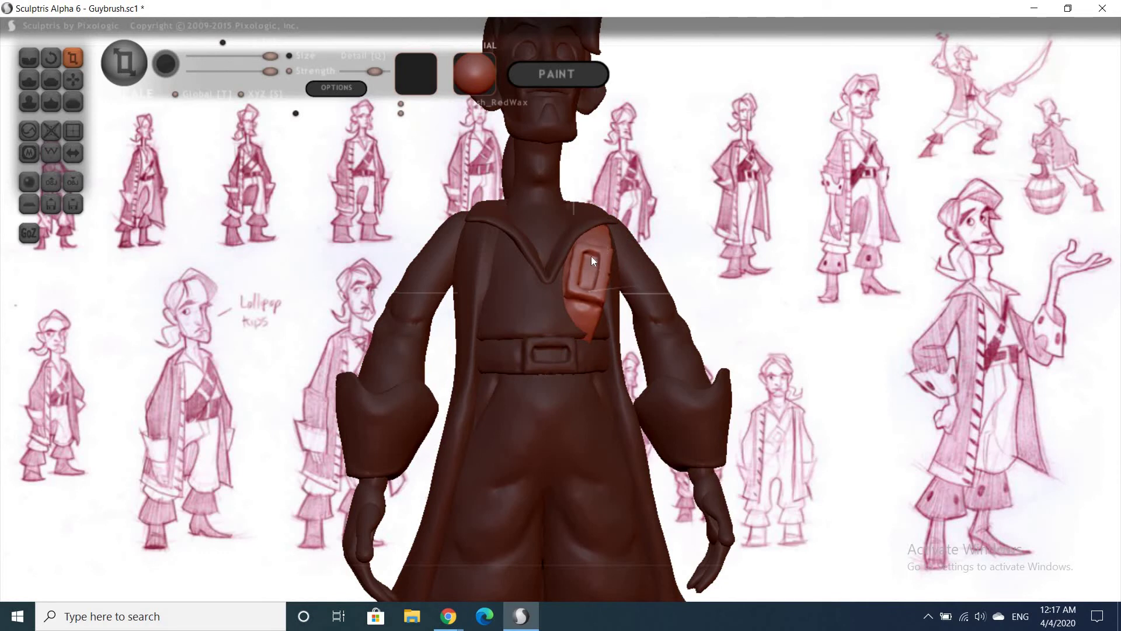
Rotate the belt copy diagonally and bring it forward so its buckle crosses the chest above the waist belt
key("e")
mouse_move(587, 261)
left_mouse_down()
mouse_move(566, 222)
mouse_move(594, 270)
mouse_move(546, 298)
left_mouse_up()
key("w")
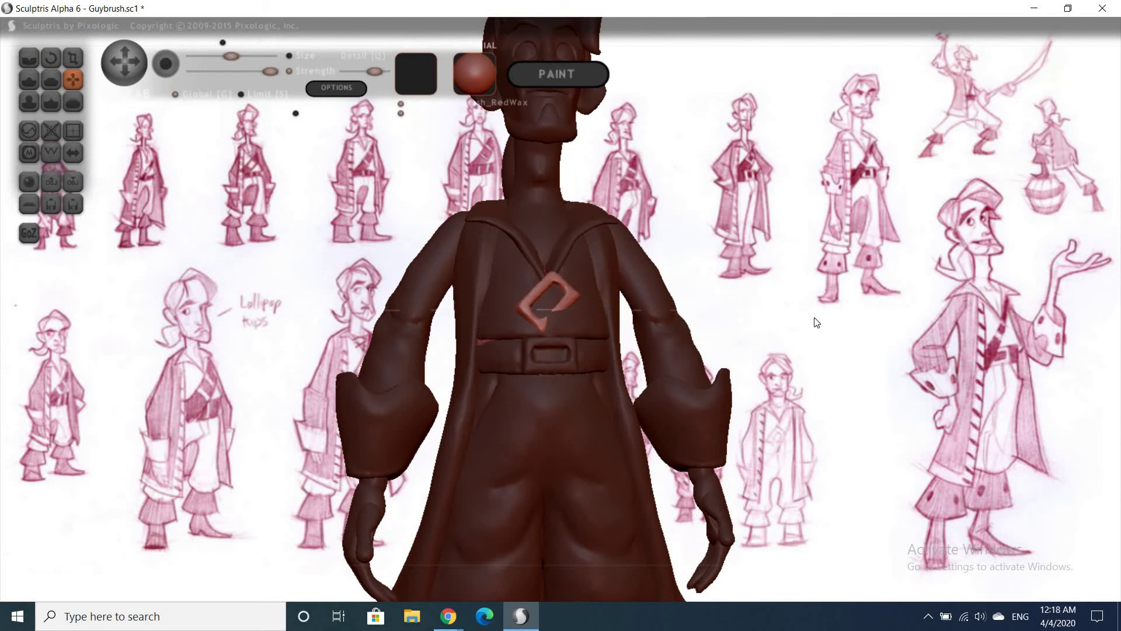
mouse_move(816, 323)
left_mouse_down()
mouse_move(964, 348)
mouse_move(868, 333)
mouse_move(891, 318)
mouse_move(632, 279)
mouse_move(642, 283)
left_mouse_up()
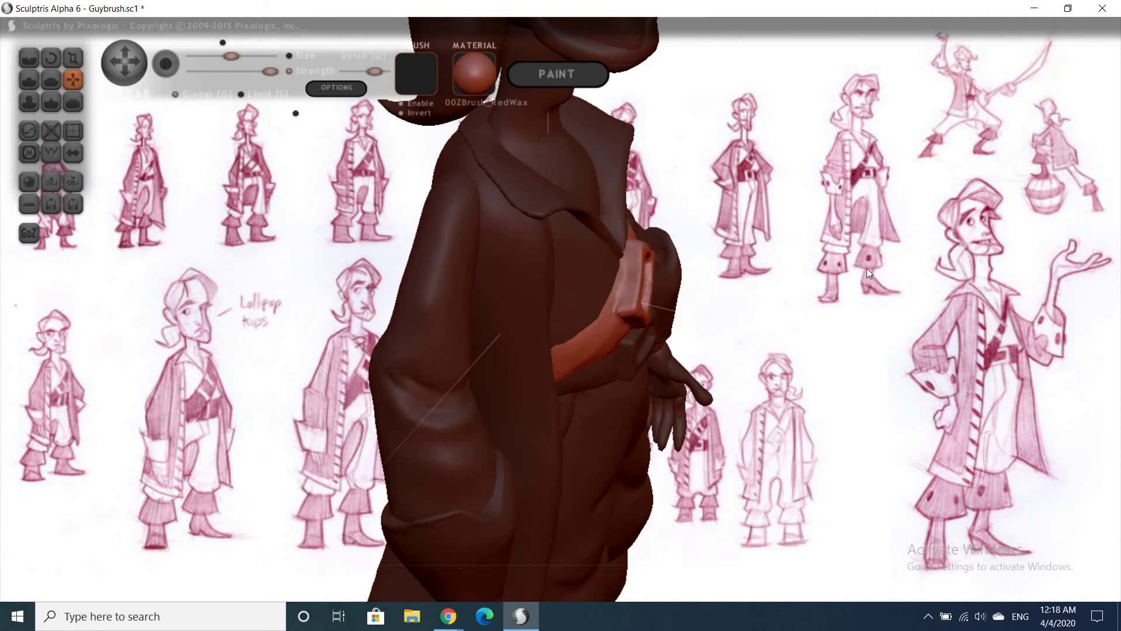
mouse_move(867, 269)
left_mouse_down()
mouse_move(663, 299)
mouse_move(661, 287)
mouse_move(645, 309)
left_mouse_up()
mouse_move(915, 294)
left_mouse_down()
mouse_move(1055, 283)
mouse_move(1032, 251)
mouse_move(947, 308)
mouse_move(982, 337)
mouse_move(731, 279)
mouse_move(779, 337)
left_mouse_up()
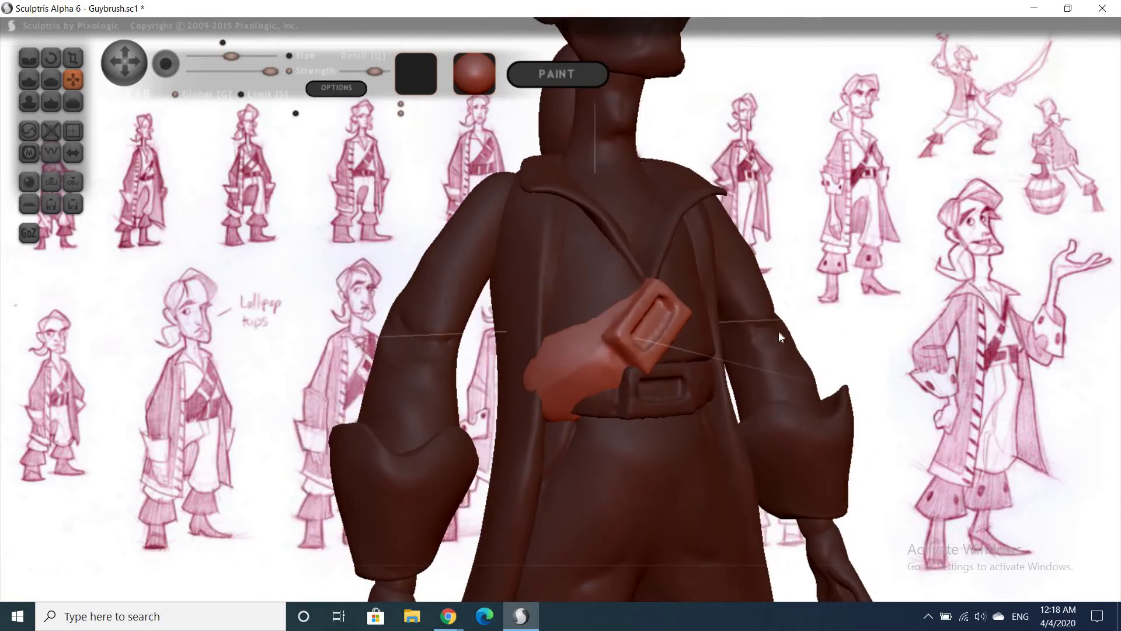
Rotate the diagonal chest strap to follow the torso, checking its fit from the side and from below
key("r")
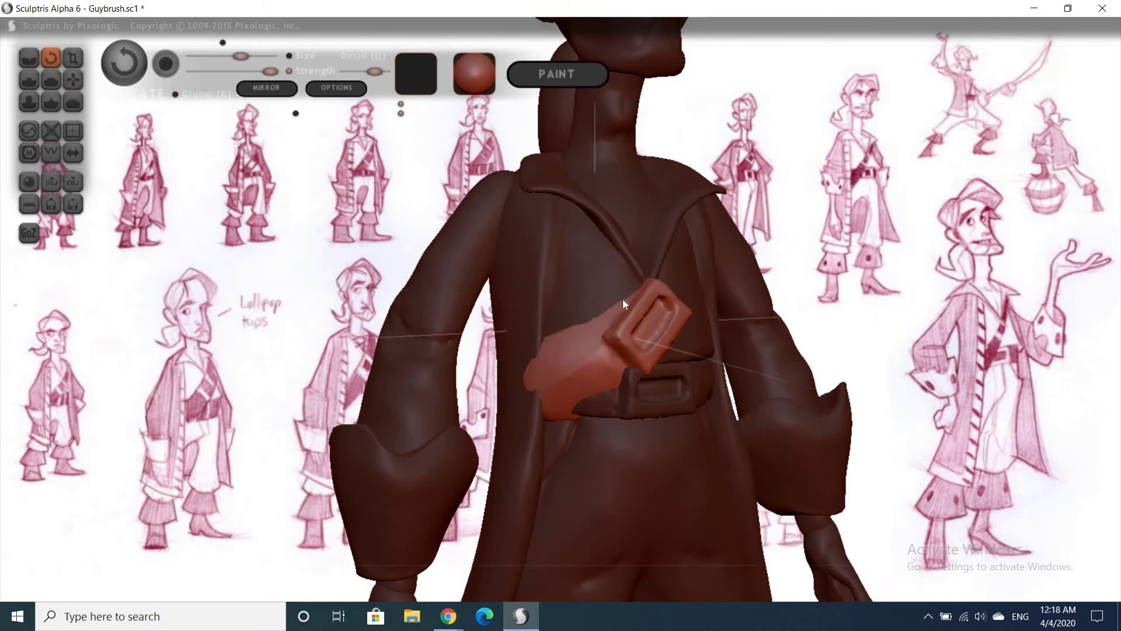
left_click_drag(623, 299, 878, 257)
left_click_drag(657, 389, 631, 359)
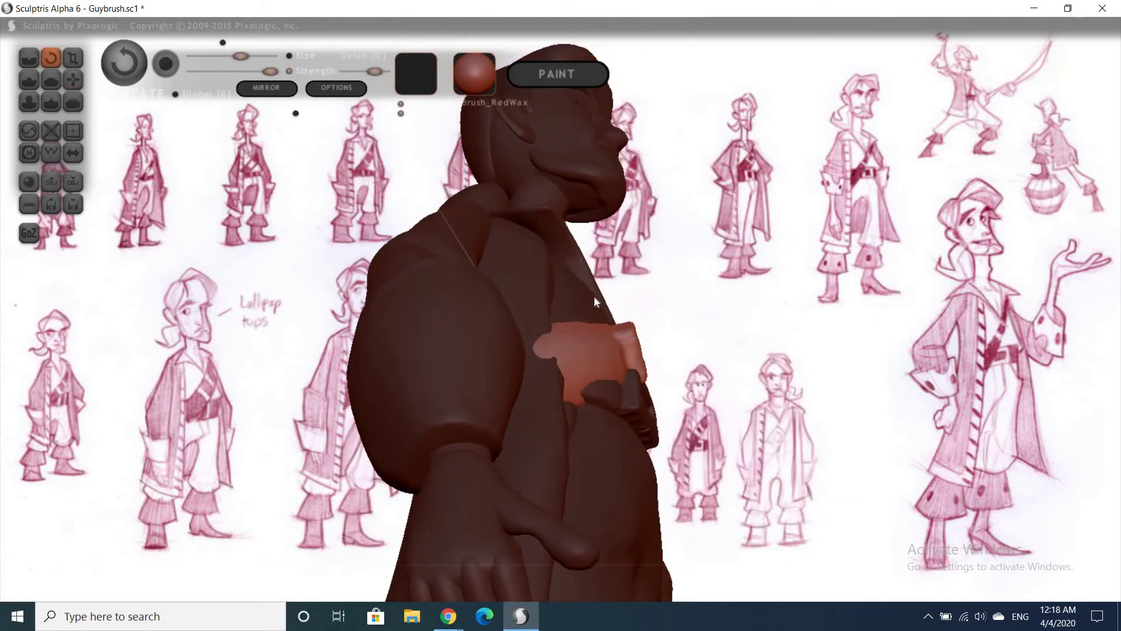
mouse_move(594, 296)
left_mouse_down()
mouse_move(576, 299)
mouse_move(609, 322)
left_mouse_up()
left_click_drag(735, 382, 1003, 394)
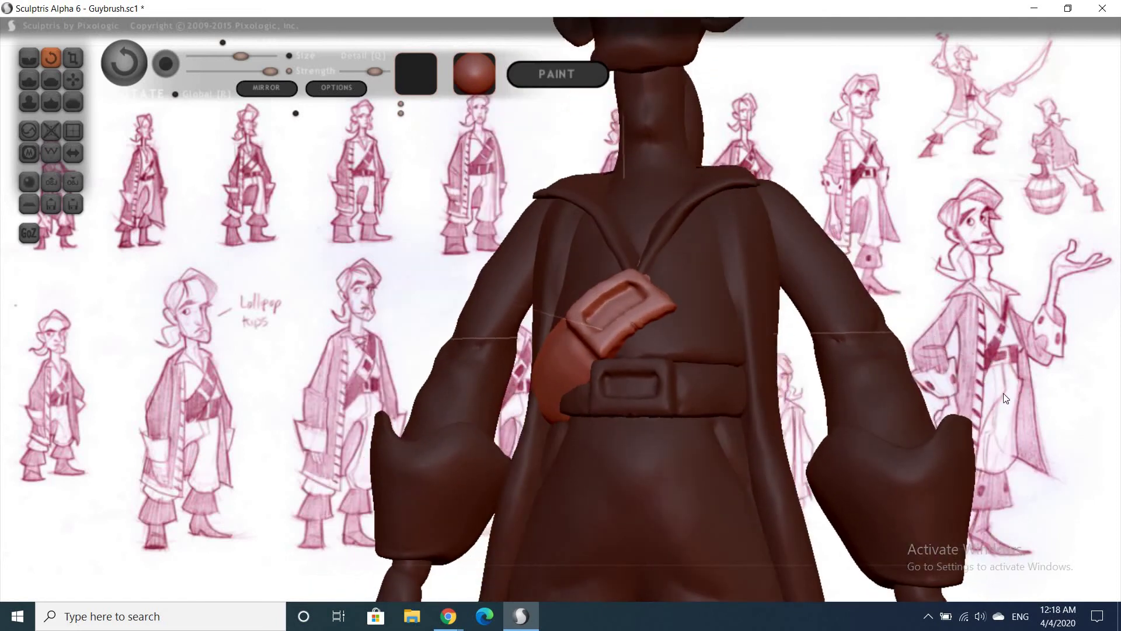
mouse_move(657, 251)
left_mouse_down()
mouse_move(560, 263)
mouse_move(548, 248)
mouse_move(544, 264)
mouse_move(574, 240)
mouse_move(601, 250)
mouse_move(583, 245)
left_mouse_up()
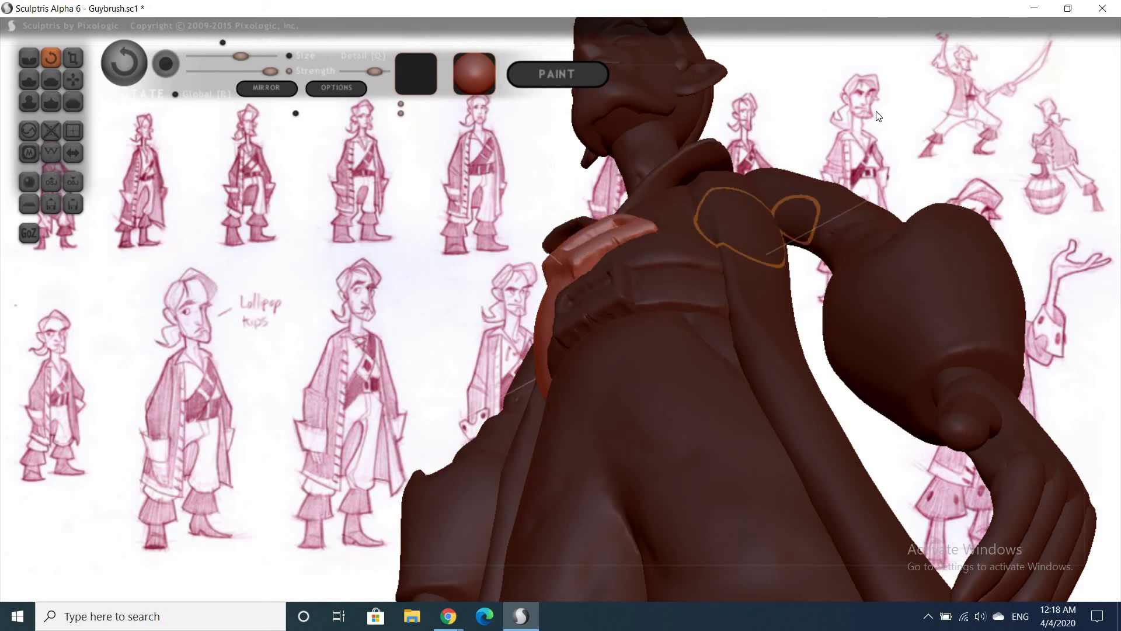
mouse_move(983, 191)
left_mouse_down()
mouse_move(933, 345)
mouse_move(800, 348)
left_mouse_up()
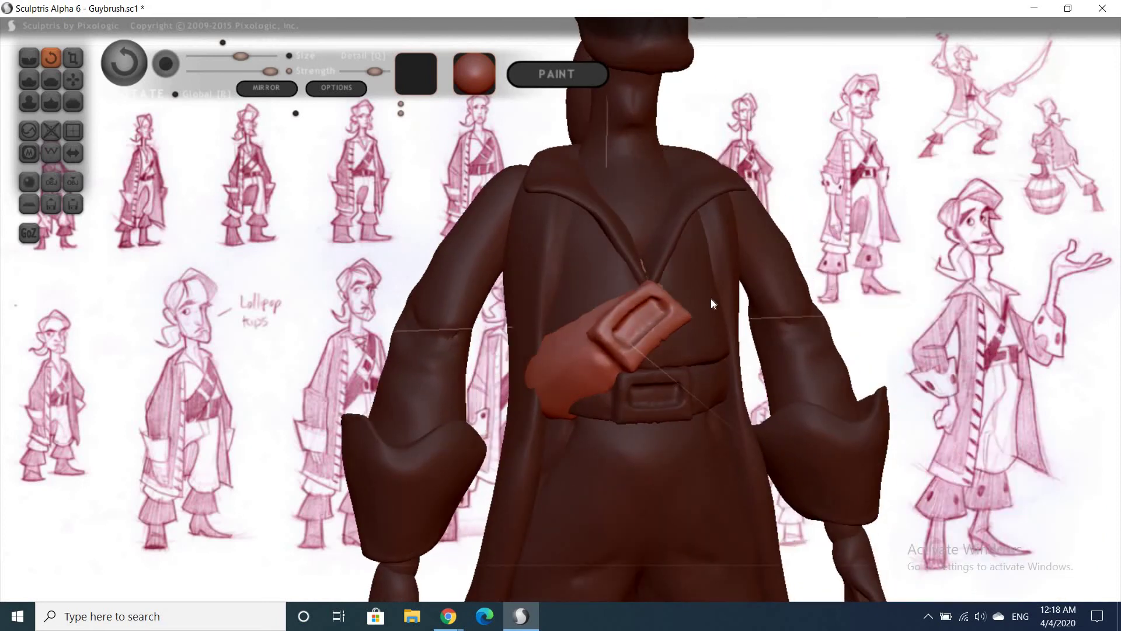
Refine the chest strap's tilt so its buckle lies flatter on the torso and its upper end points toward the left shoulder
left_click_drag(669, 301, 629, 324)
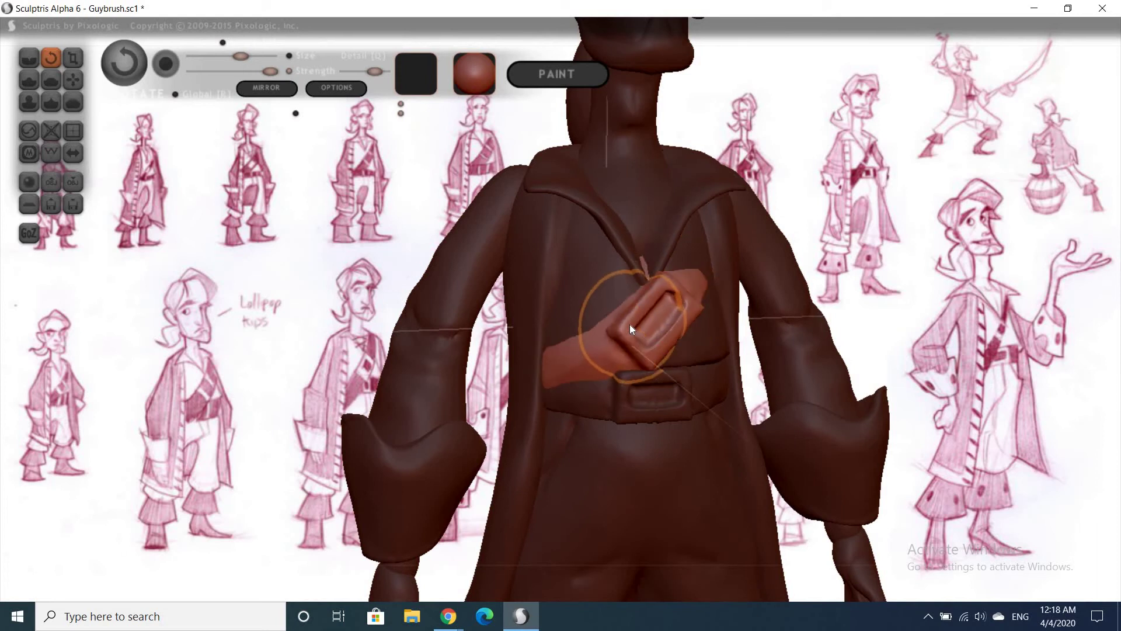
mouse_move(648, 320)
left_mouse_down()
mouse_move(587, 377)
mouse_move(642, 322)
left_mouse_up()
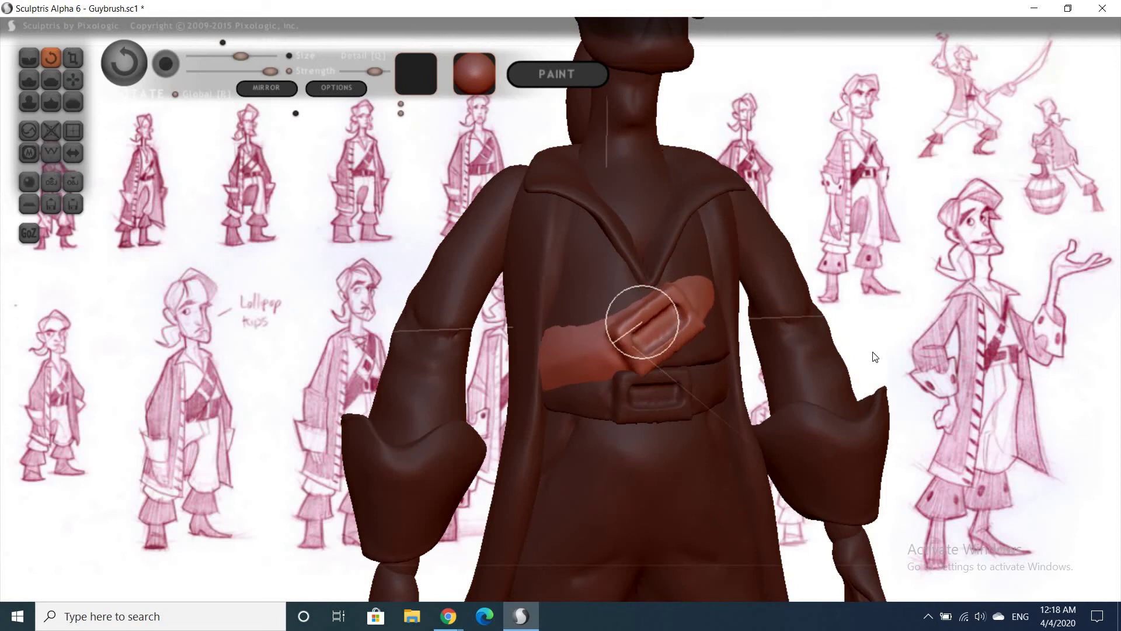
mouse_move(969, 290)
left_mouse_down()
mouse_move(610, 325)
mouse_move(613, 315)
left_mouse_up()
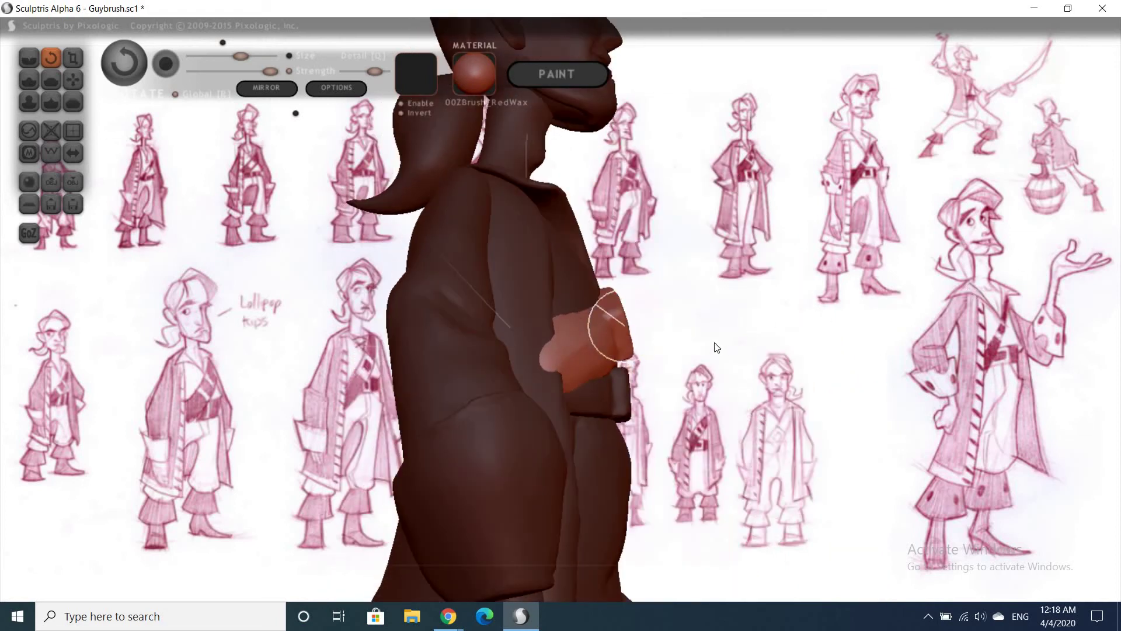
mouse_move(713, 345)
left_mouse_down()
mouse_move(636, 323)
mouse_move(852, 250)
left_mouse_up()
mouse_move(615, 240)
left_mouse_down()
mouse_move(618, 254)
mouse_move(569, 237)
left_mouse_up()
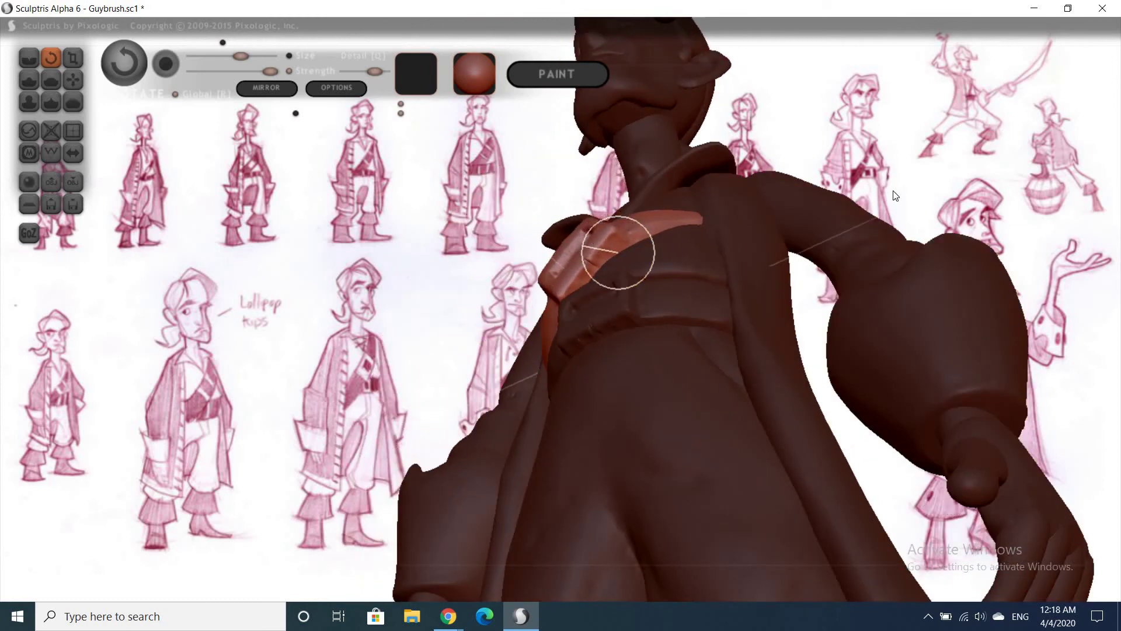
mouse_move(849, 208)
left_mouse_down()
mouse_move(918, 211)
mouse_move(939, 264)
mouse_move(771, 261)
left_mouse_up()
Pull the chest strap's upper end out toward the left shoulder and fit its sides closely around the torso
key("g")
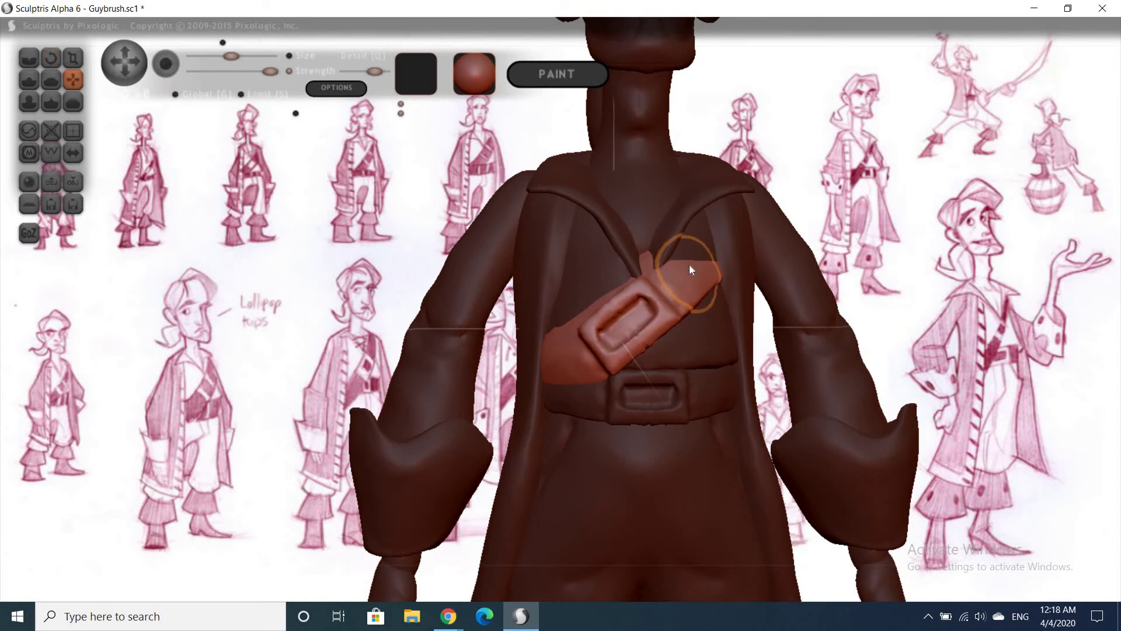
left_click_drag(689, 268, 694, 270)
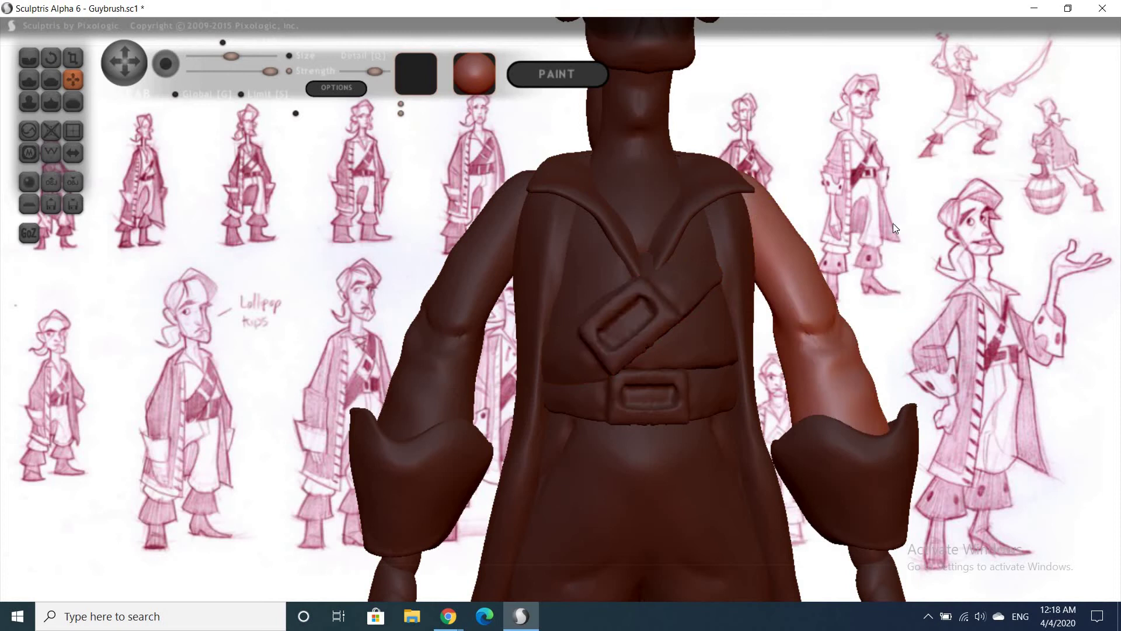
mouse_move(867, 198)
left_mouse_down()
mouse_move(674, 252)
mouse_move(705, 241)
left_mouse_up()
mouse_move(895, 257)
left_mouse_down()
mouse_move(702, 257)
mouse_move(726, 238)
left_mouse_up()
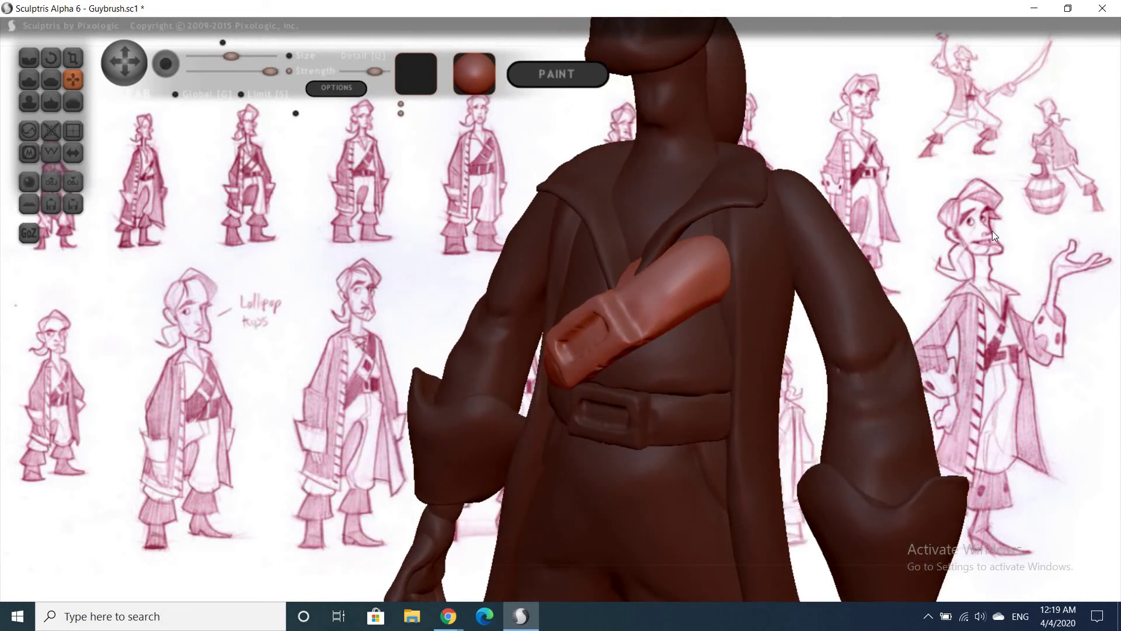
mouse_move(993, 230)
left_mouse_down()
mouse_move(555, 340)
mouse_move(552, 325)
mouse_move(571, 361)
left_mouse_up()
mouse_move(738, 313)
left_mouse_down()
mouse_move(548, 318)
mouse_move(578, 347)
mouse_move(634, 361)
mouse_move(568, 353)
left_mouse_up()
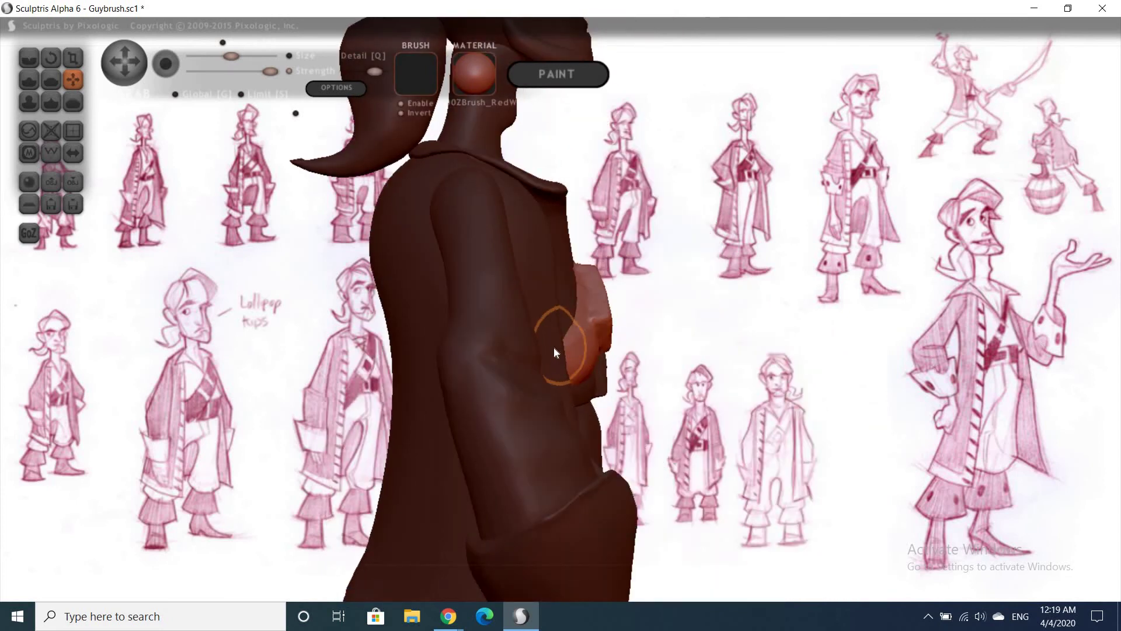
Use the Inflate brush and smoothing to tuck the chest strap's upper edge beneath the coat lapel
mouse_move(793, 325)
left_mouse_down()
mouse_move(644, 258)
mouse_move(648, 266)
left_mouse_up()
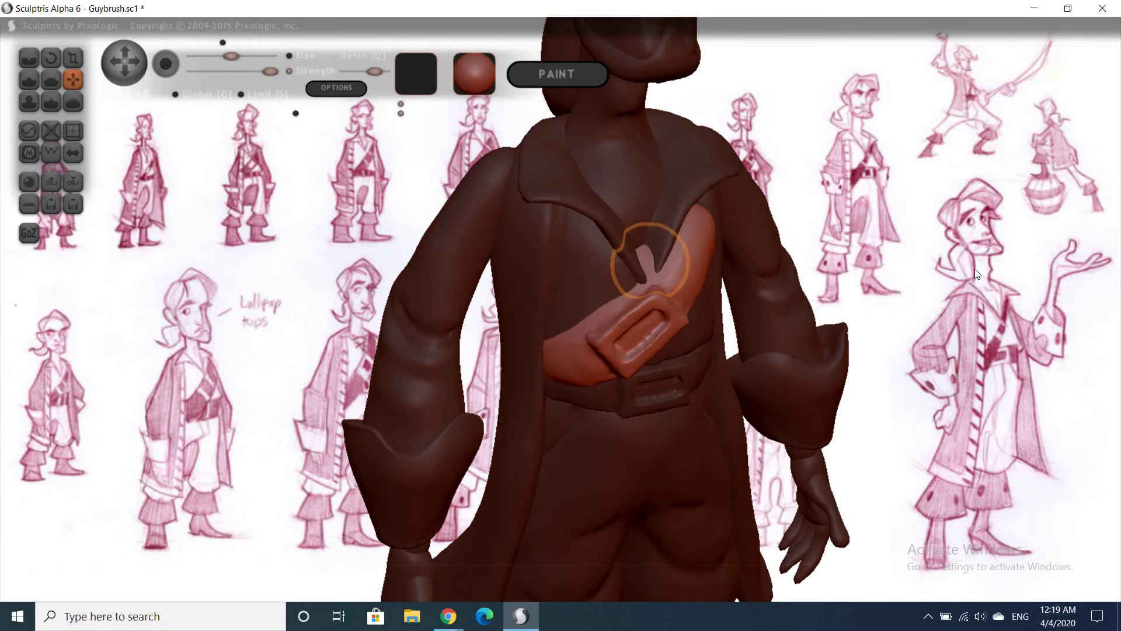
scroll(709, 227, "up", 3)
mouse_move(709, 221)
right_mouse_down()
mouse_move(654, 223)
mouse_move(661, 229)
right_mouse_up()
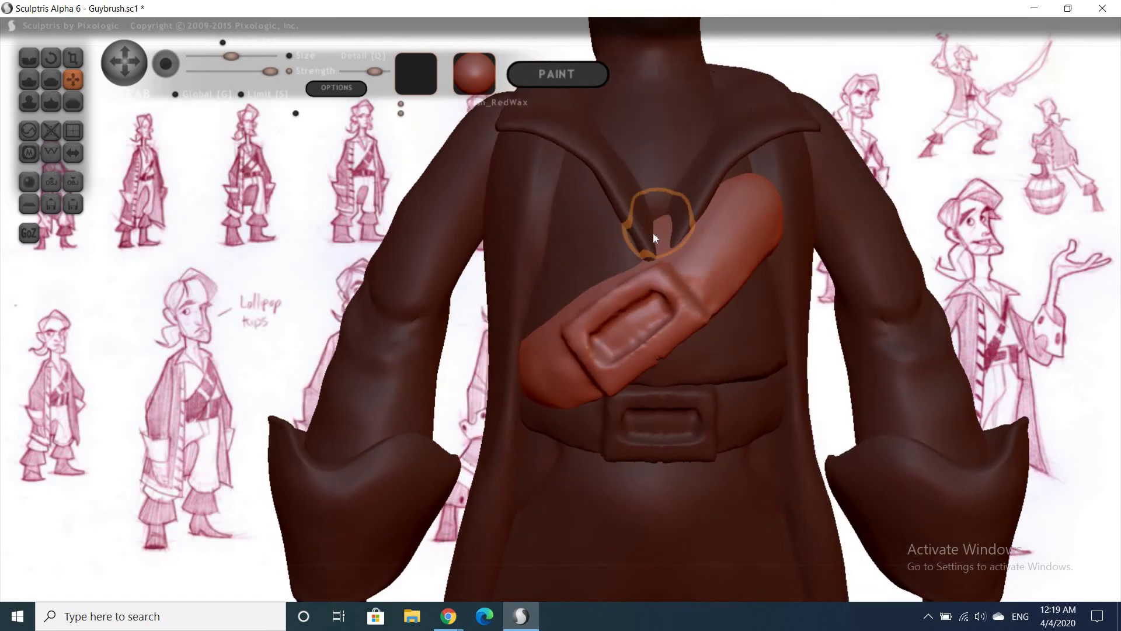
mouse_move(646, 243)
left_mouse_down()
mouse_move(680, 226)
mouse_move(665, 271)
mouse_move(662, 248)
left_mouse_up()
key("ctrl+z")
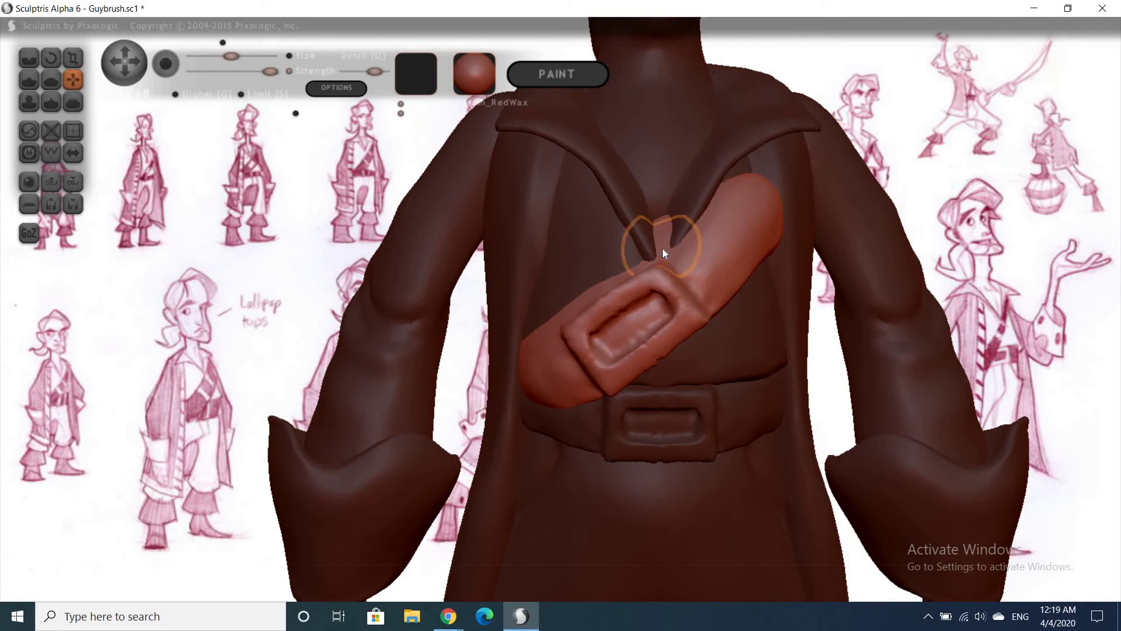
key("i")
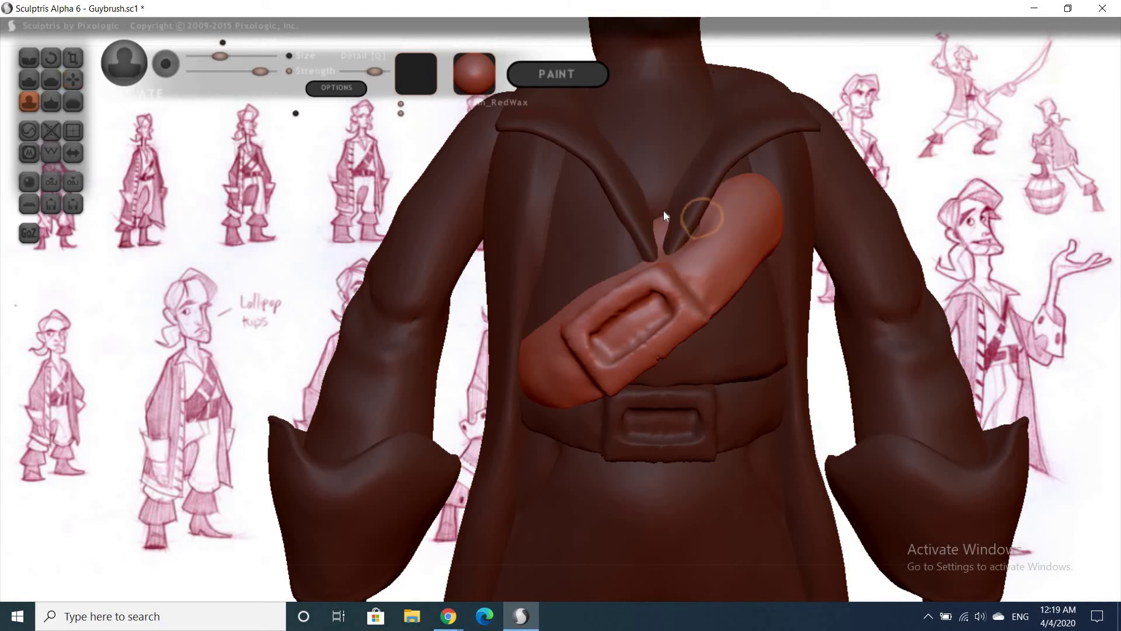
left_click_drag(709, 209, 743, 182)
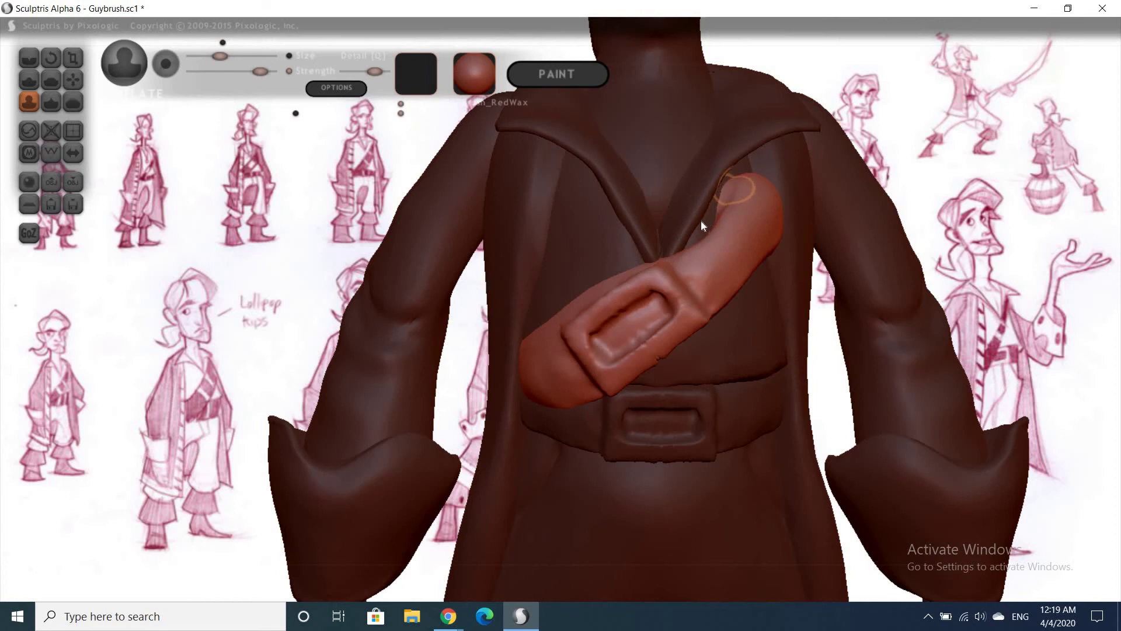
left_click_drag(702, 225, 682, 232, "shift")
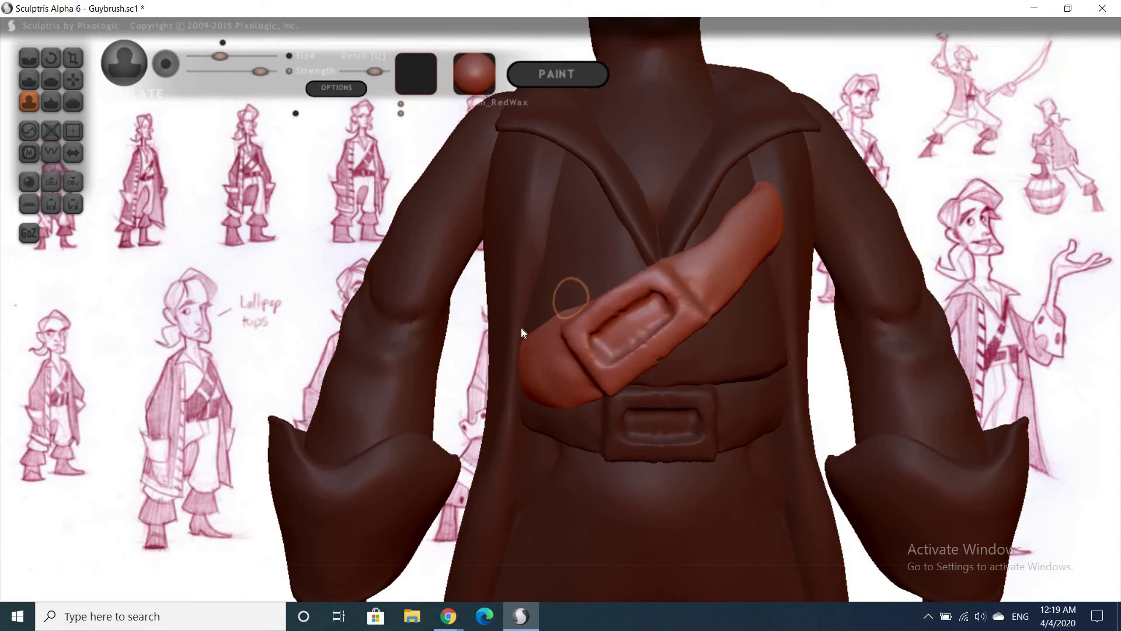
Rotate the chest strap slightly to a steeper diagonal so its upper end sits closer to the lapel
left_click_drag(978, 202, 709, 261)
key("g")
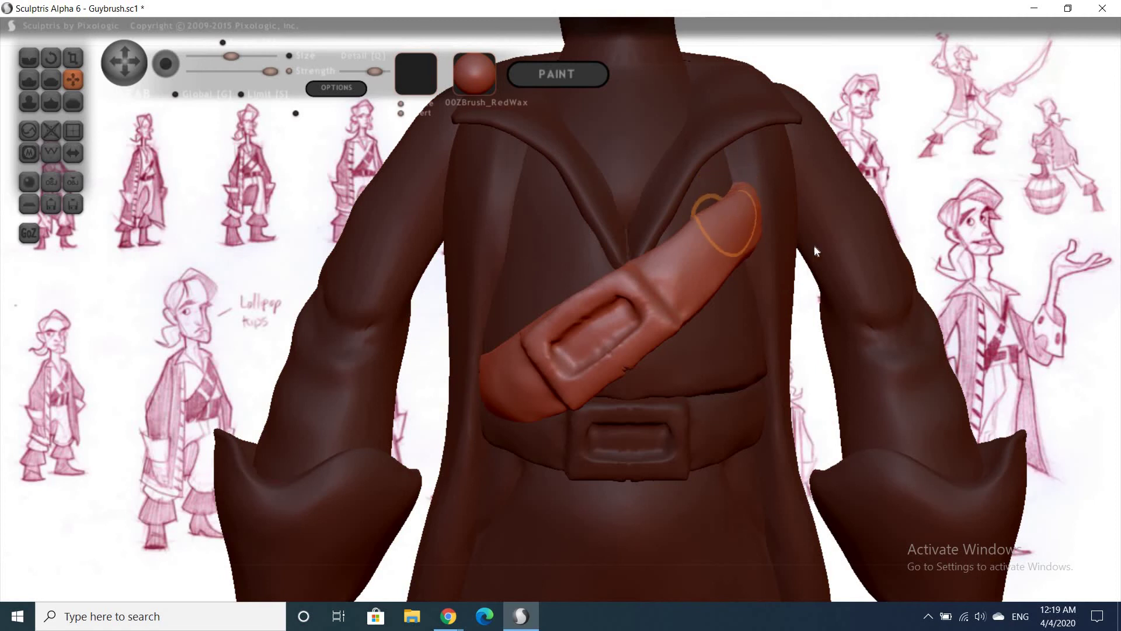
key("r")
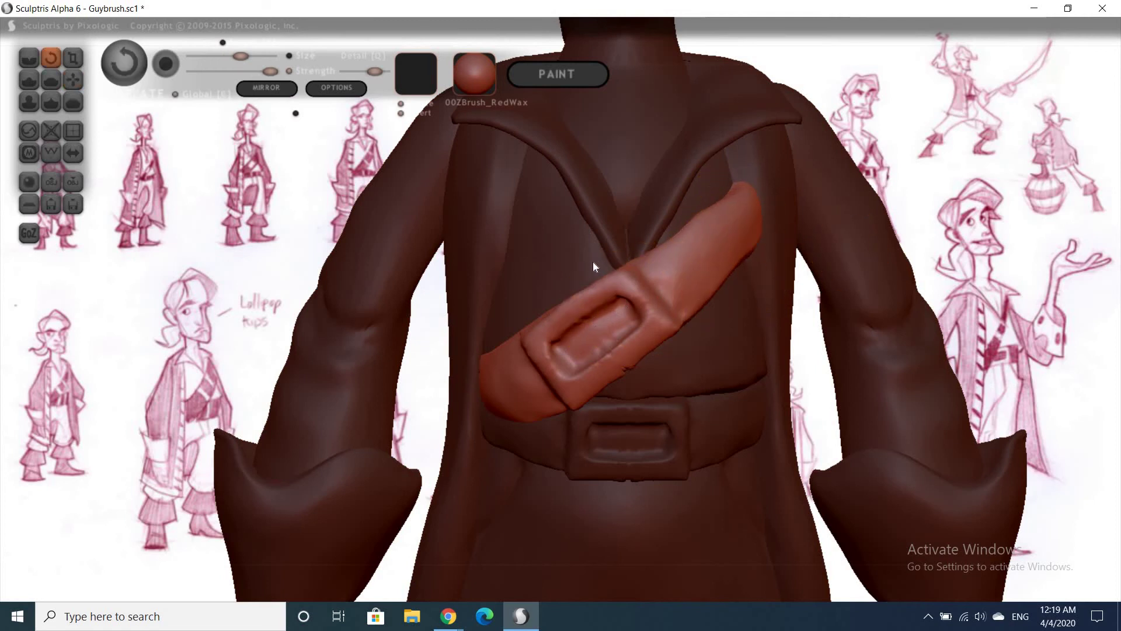
left_click_drag(593, 262, 608, 264)
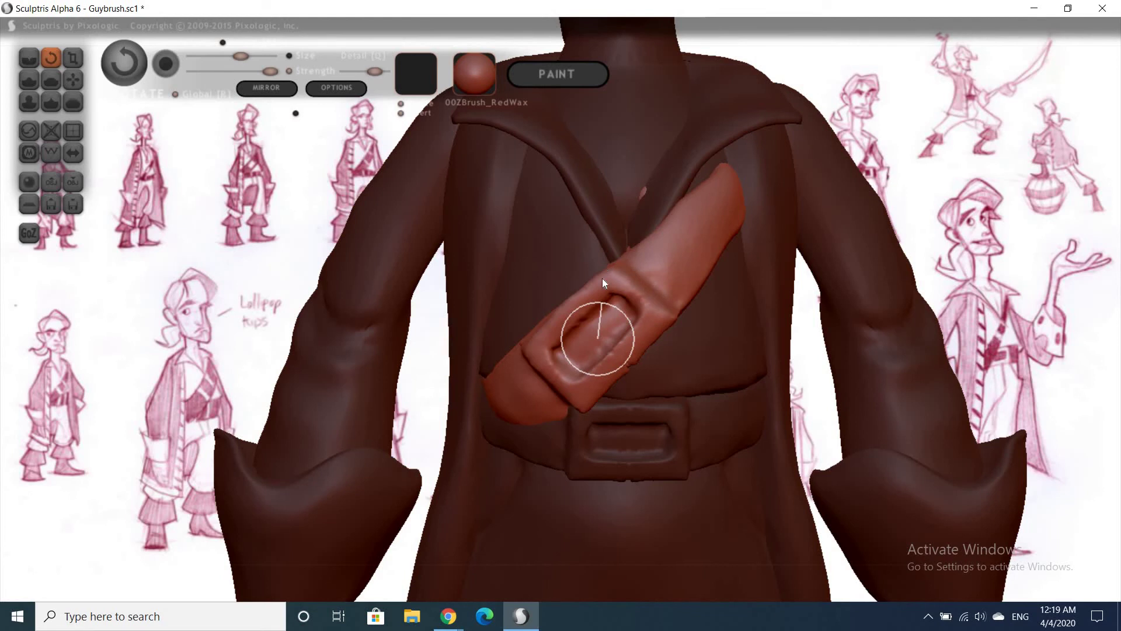
key("t")
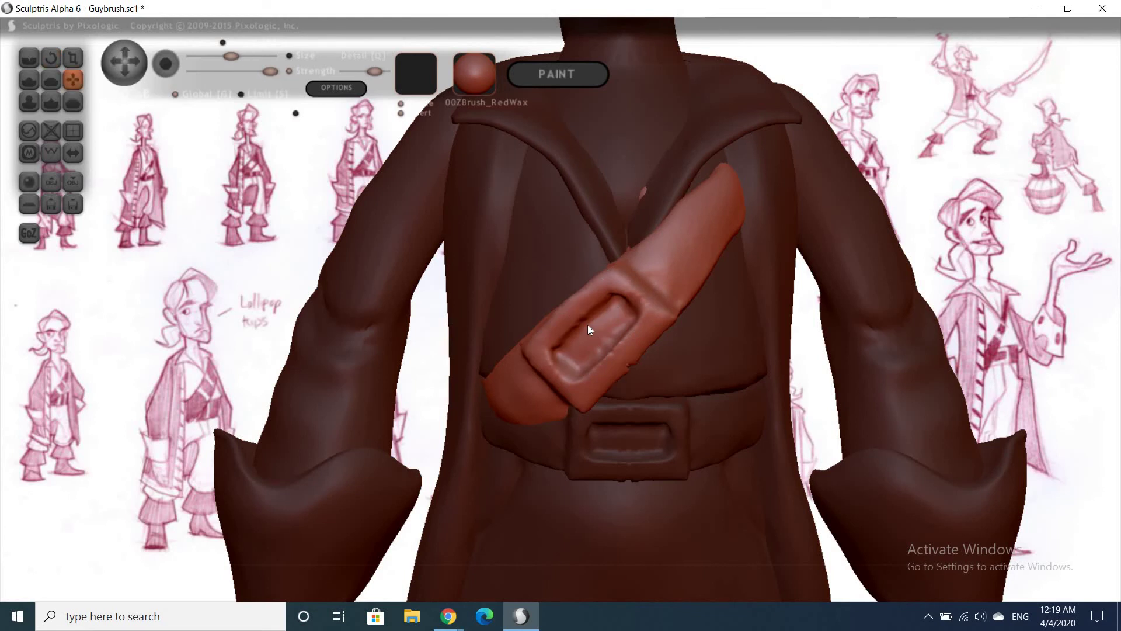
key("ctrl+z")
key("ctrl+z")
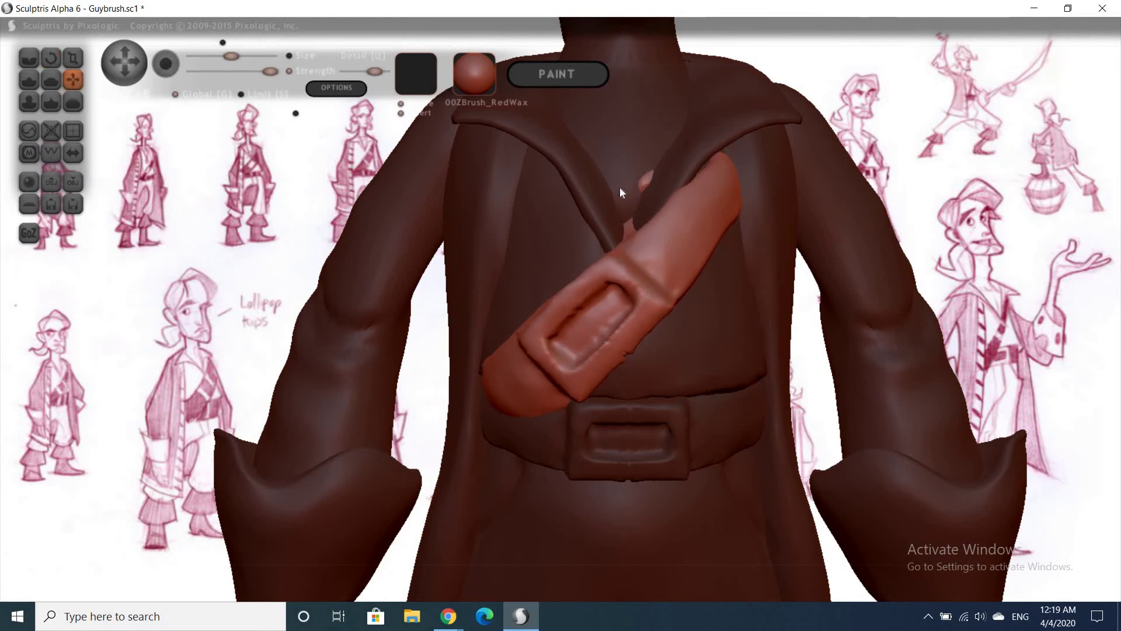
Pull the chest strap's lower end down and outward over the side of the waist belt
key("c")
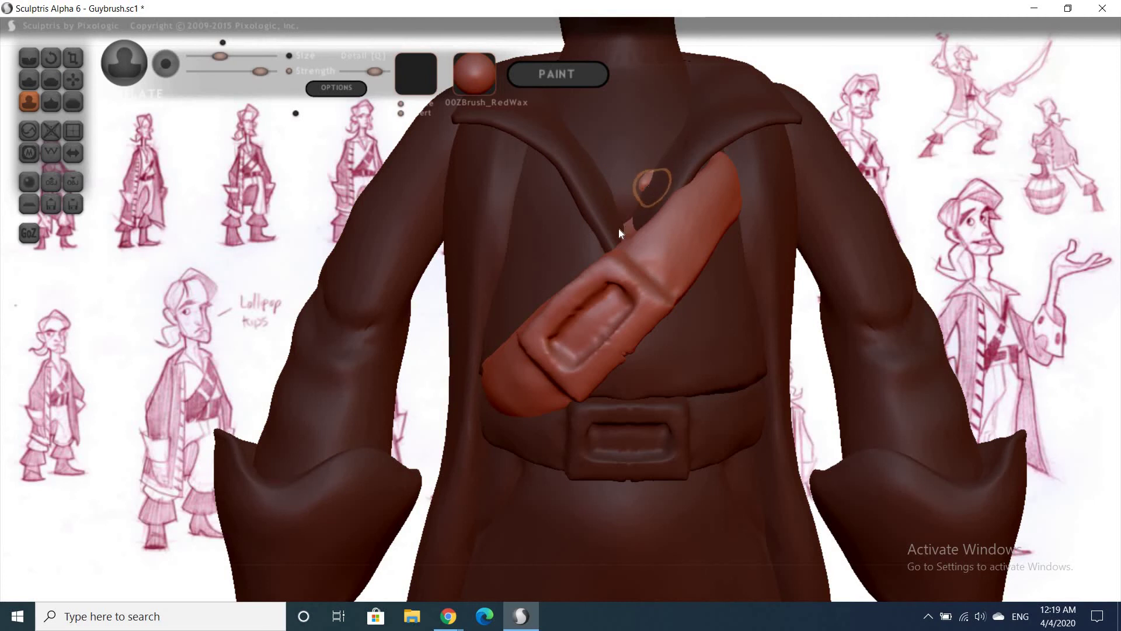
mouse_move(935, 122)
left_mouse_down()
mouse_move(937, 150)
mouse_move(971, 187)
left_mouse_up()
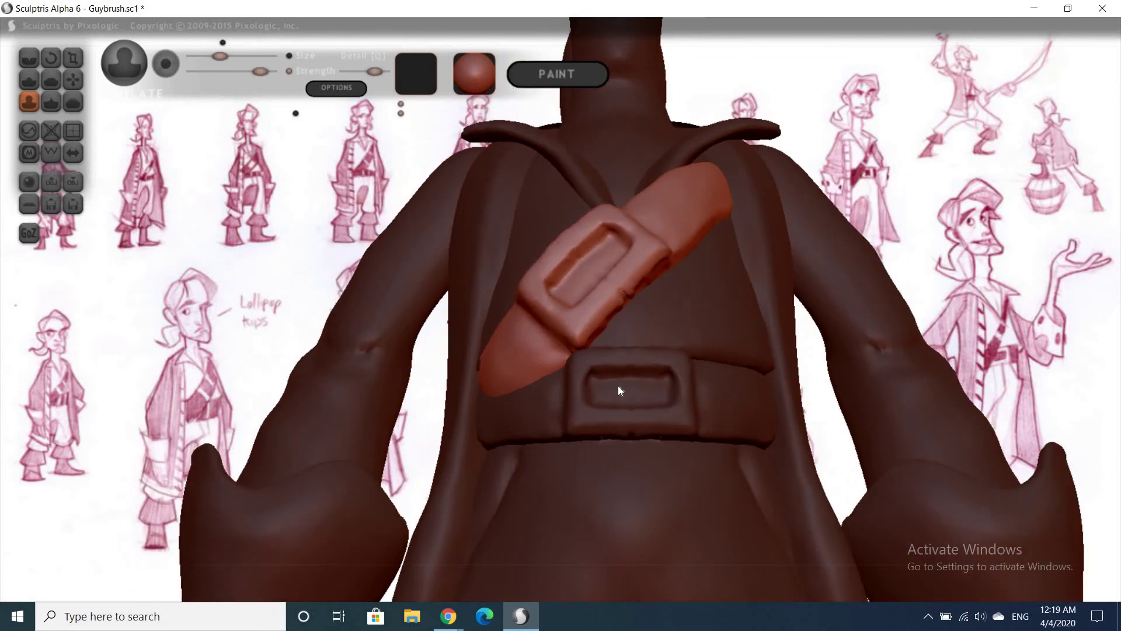
key("g")
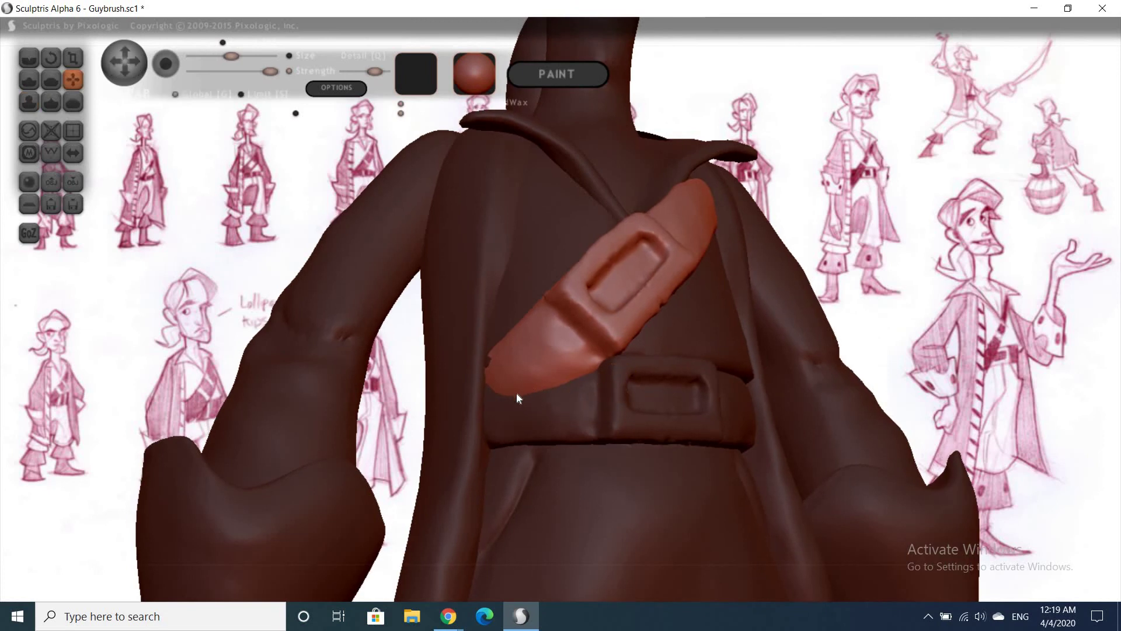
left_click_drag(517, 397, 500, 412)
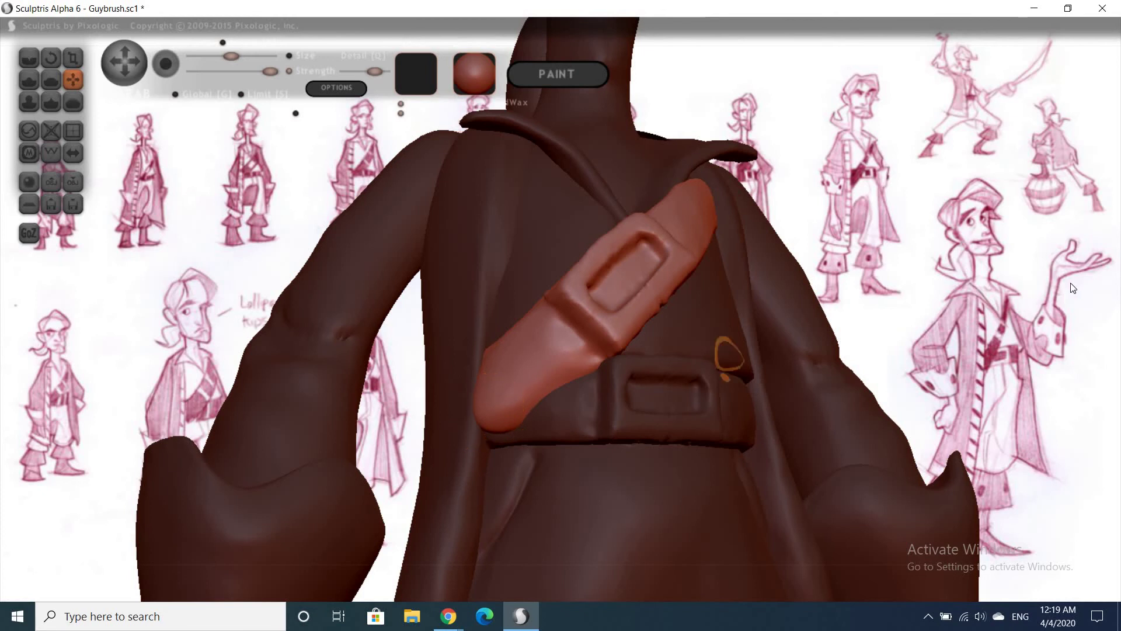
left_click_drag(1073, 287, 680, 253)
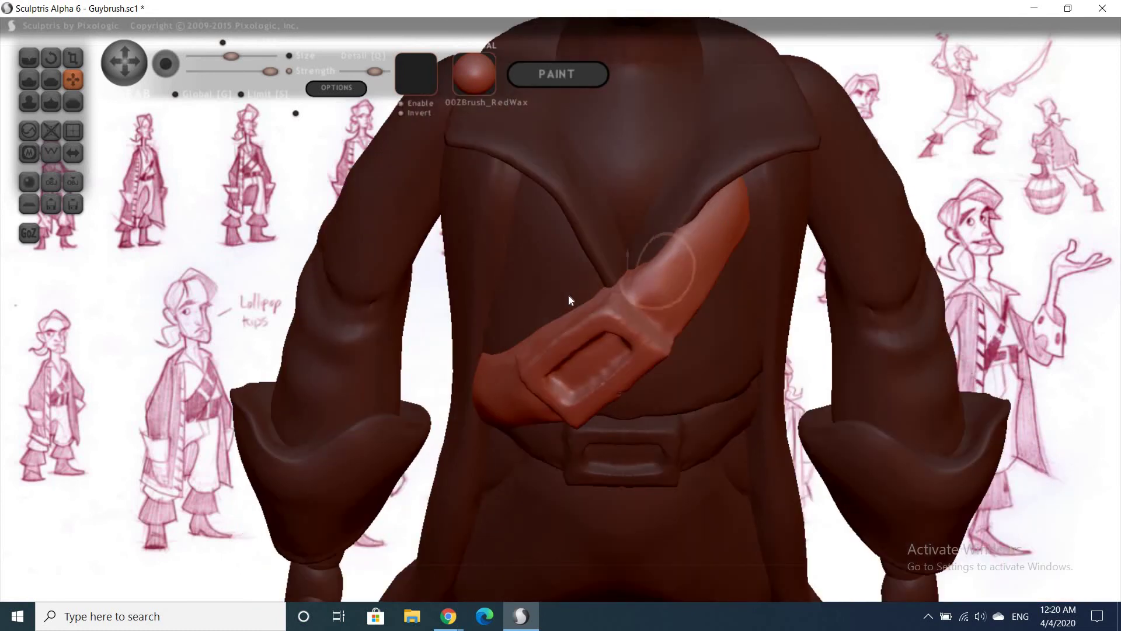
Extend the chest strap's upper end up toward the shoulder beneath the lapel with a larger Grab brush
mouse_move(593, 263)
left_mouse_down()
mouse_move(557, 357)
mouse_move(648, 301)
mouse_move(755, 260)
mouse_move(694, 257)
mouse_move(687, 220)
mouse_move(671, 221)
mouse_move(672, 195)
mouse_move(778, 187)
mouse_move(726, 172)
left_mouse_up()
key("p")
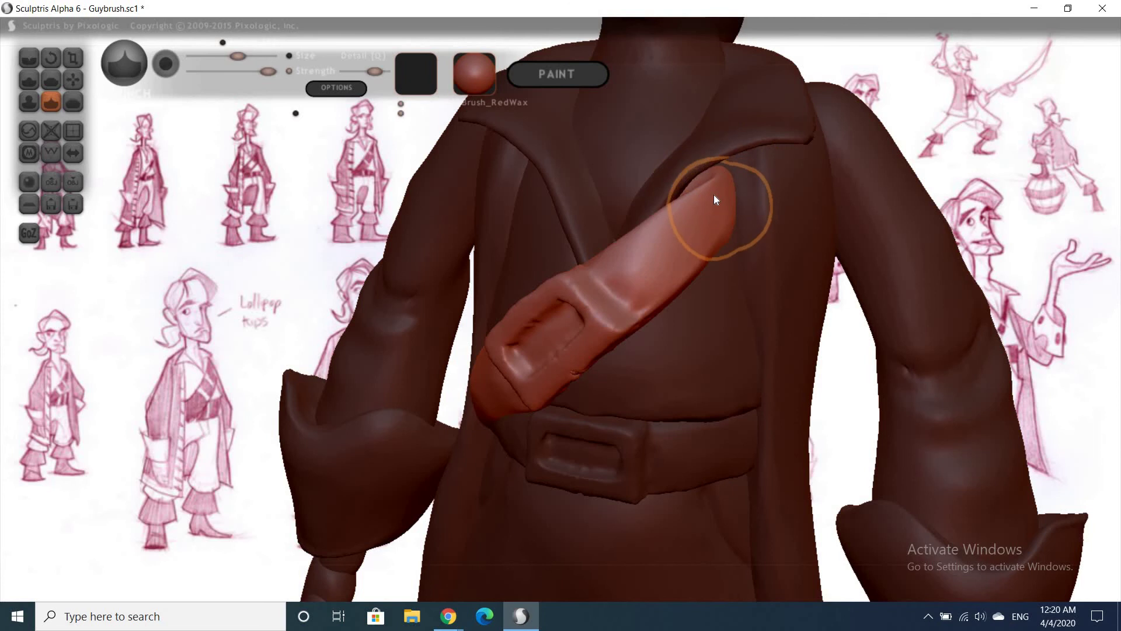
key("g")
key("space")
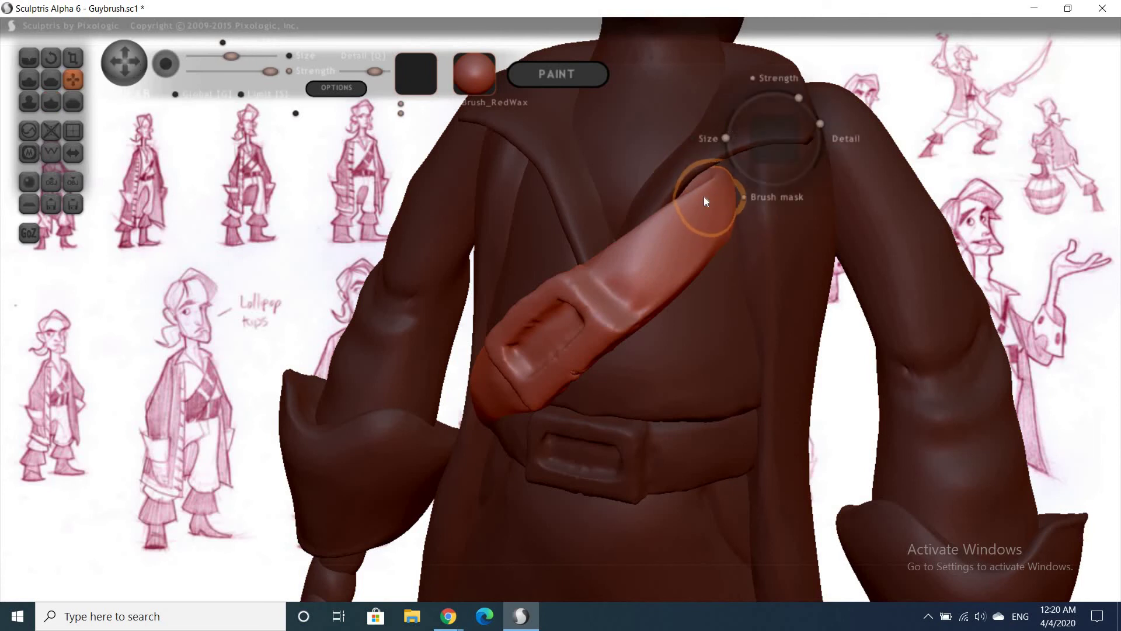
left_click_drag(737, 177, 754, 153)
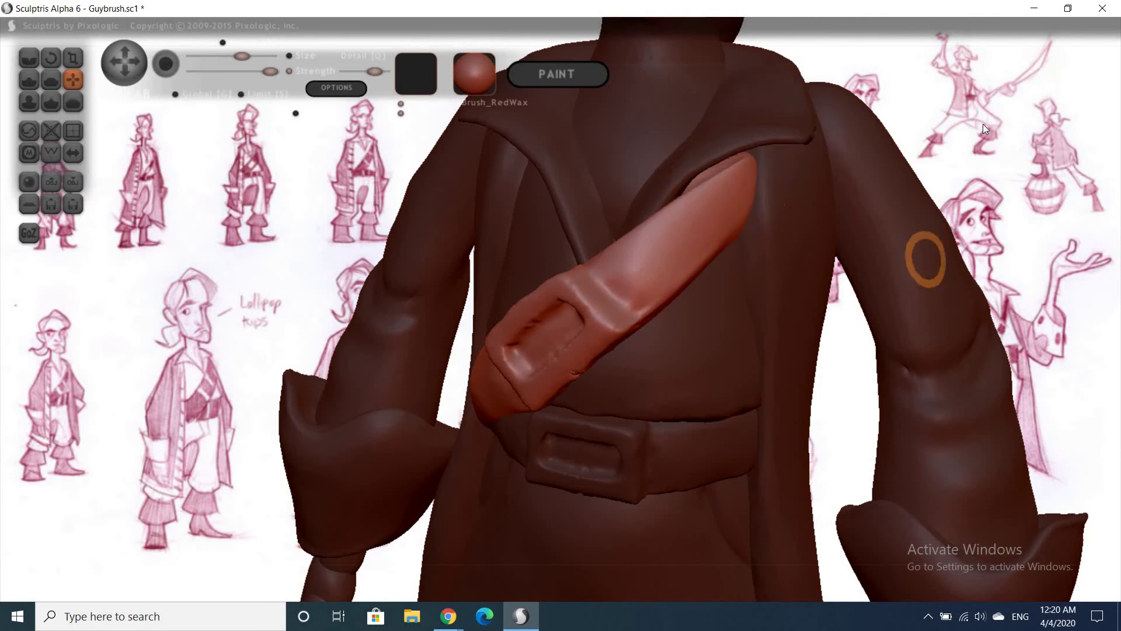
Fit the chest strap's lower end against the coat's front edge, working from below and from the side
mouse_move(983, 124)
left_mouse_down()
mouse_move(904, 292)
mouse_move(569, 348)
mouse_move(525, 371)
left_mouse_up()
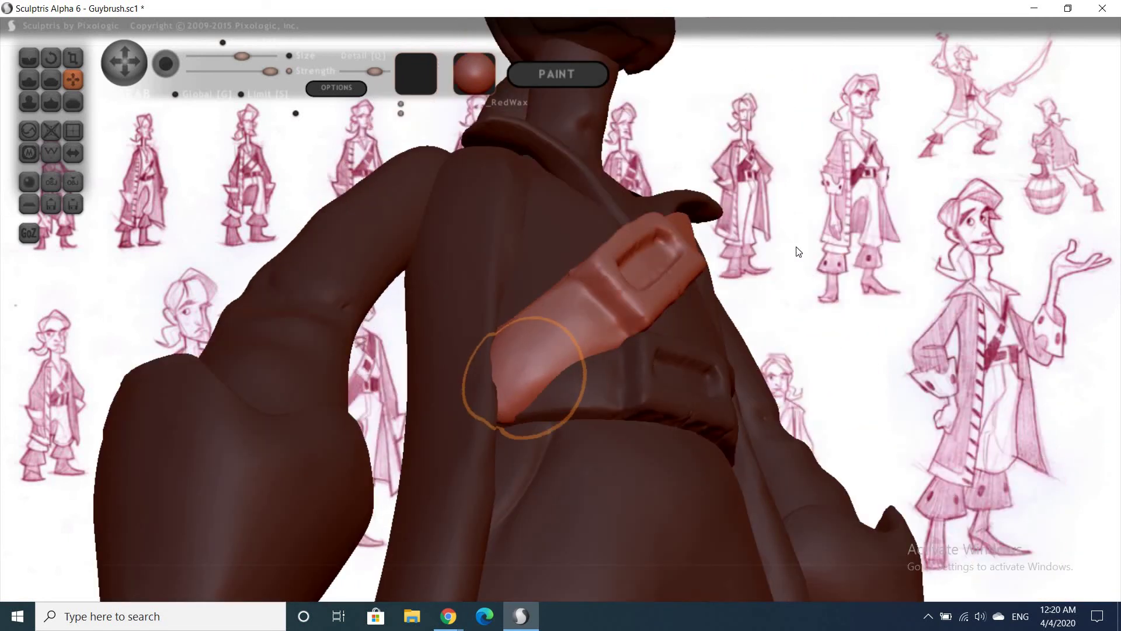
left_click_drag(798, 251, 489, 363)
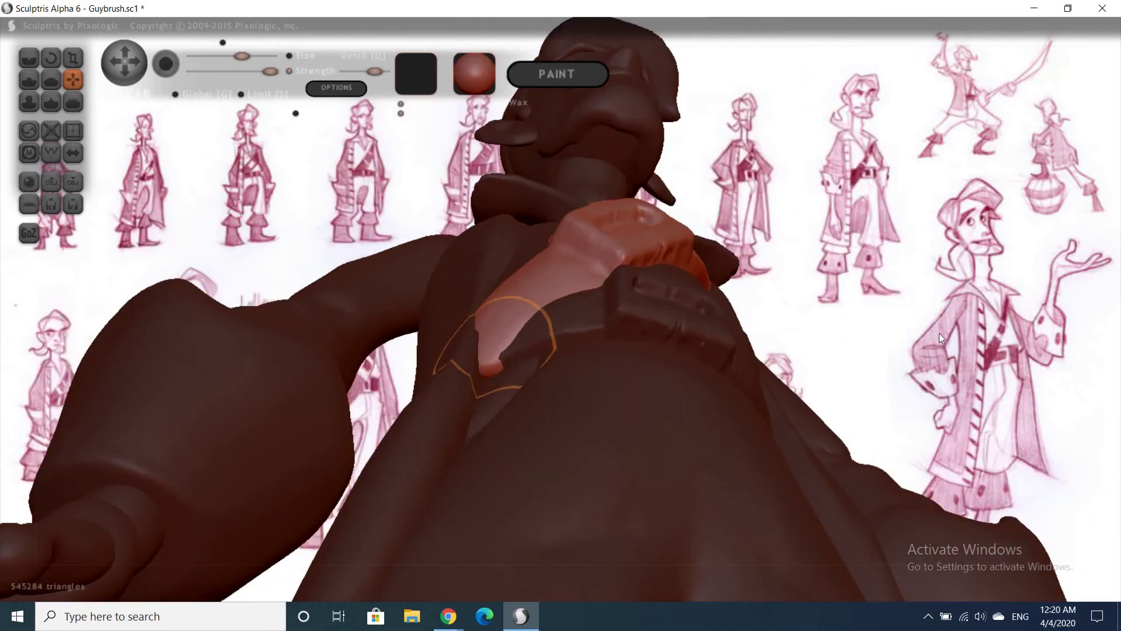
left_click_drag(1011, 410, 750, 429)
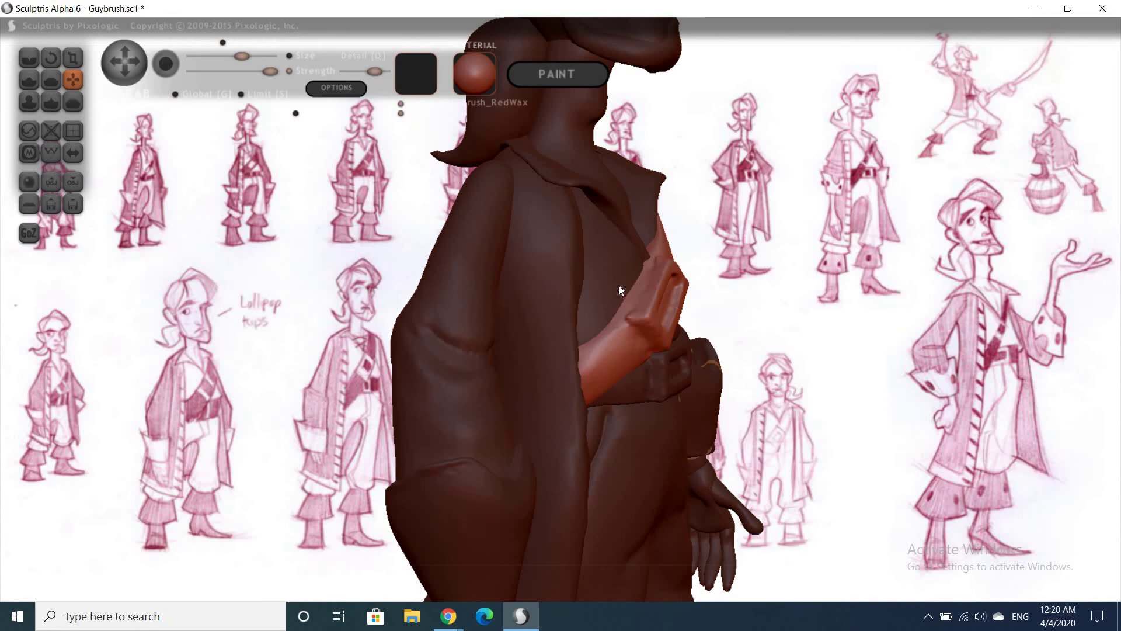
Try to pinch and pull the waist belt's side end beneath the chest strap, and undo the reshaping
key("p")
key("space")
mouse_move(592, 360)
left_mouse_down()
mouse_move(605, 342)
mouse_move(590, 358)
left_mouse_up()
left_click_drag(736, 244, 572, 351)
key("g")
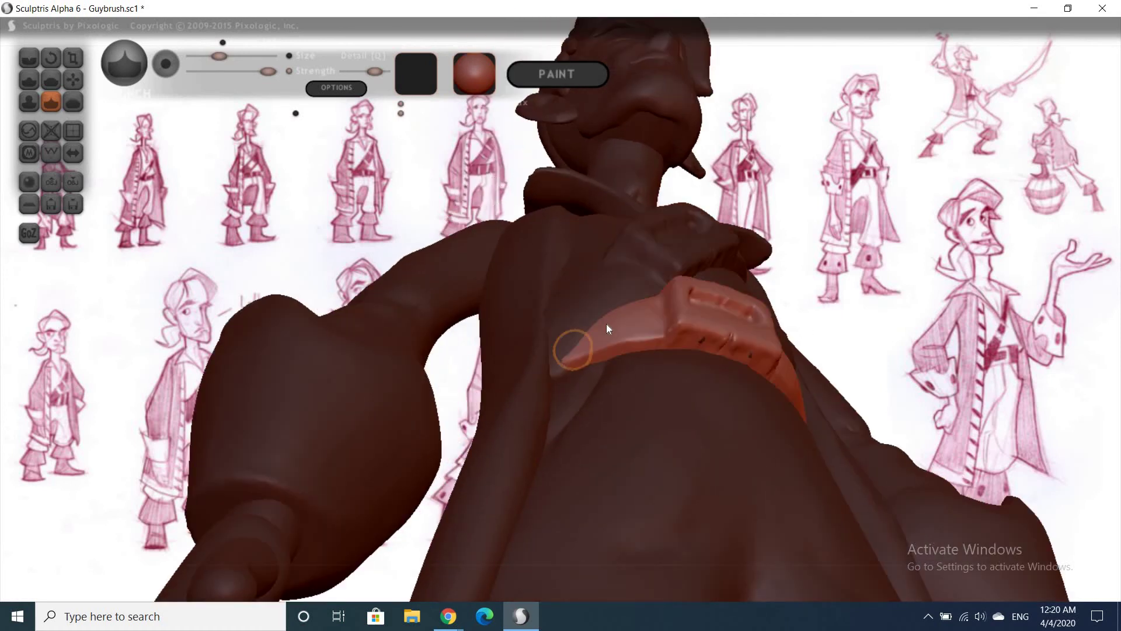
left_click_drag(605, 333, 603, 292)
key("ctrl+z")
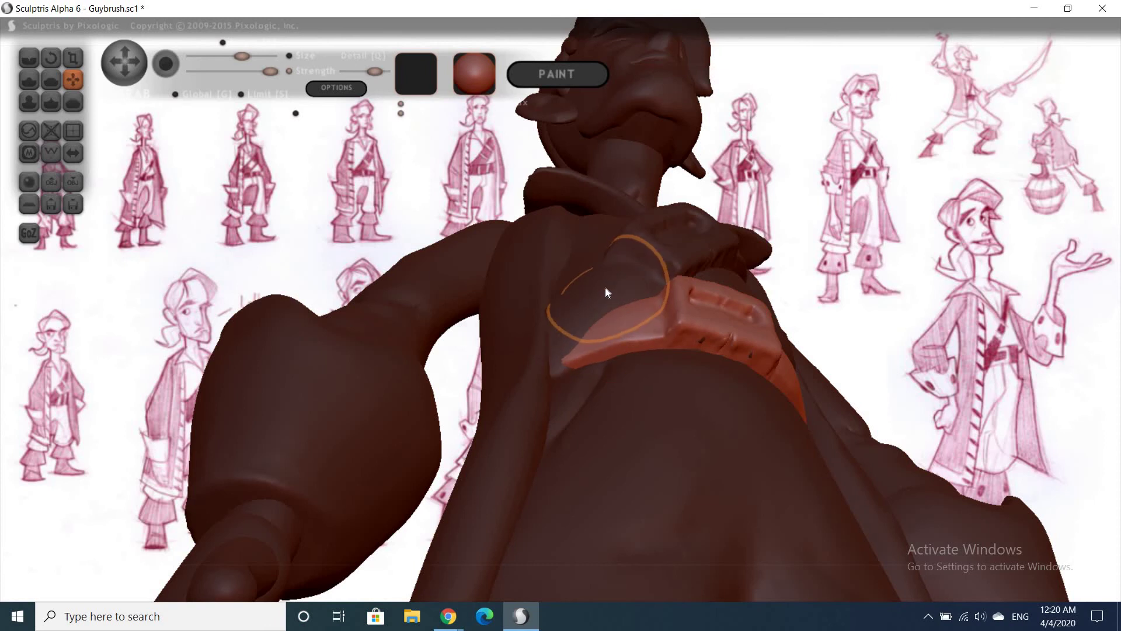
key("ctrl+z")
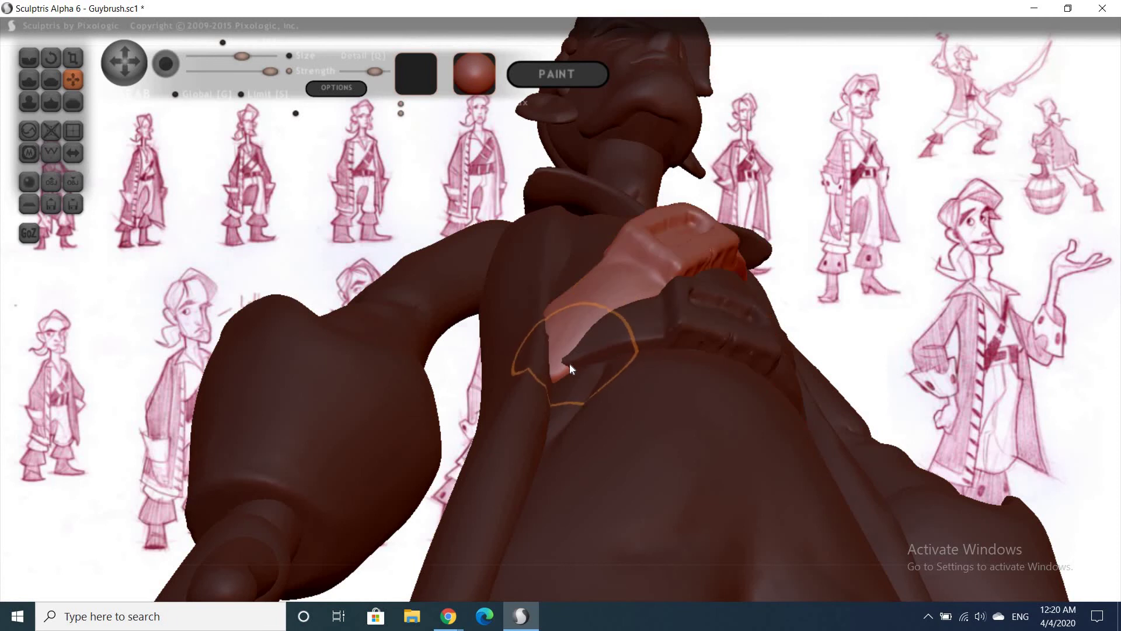
Widen the chest strap's lower end with Grab and run it behind the coat's front edge
mouse_move(565, 349)
left_mouse_down()
mouse_move(604, 313)
mouse_move(637, 302)
left_mouse_up()
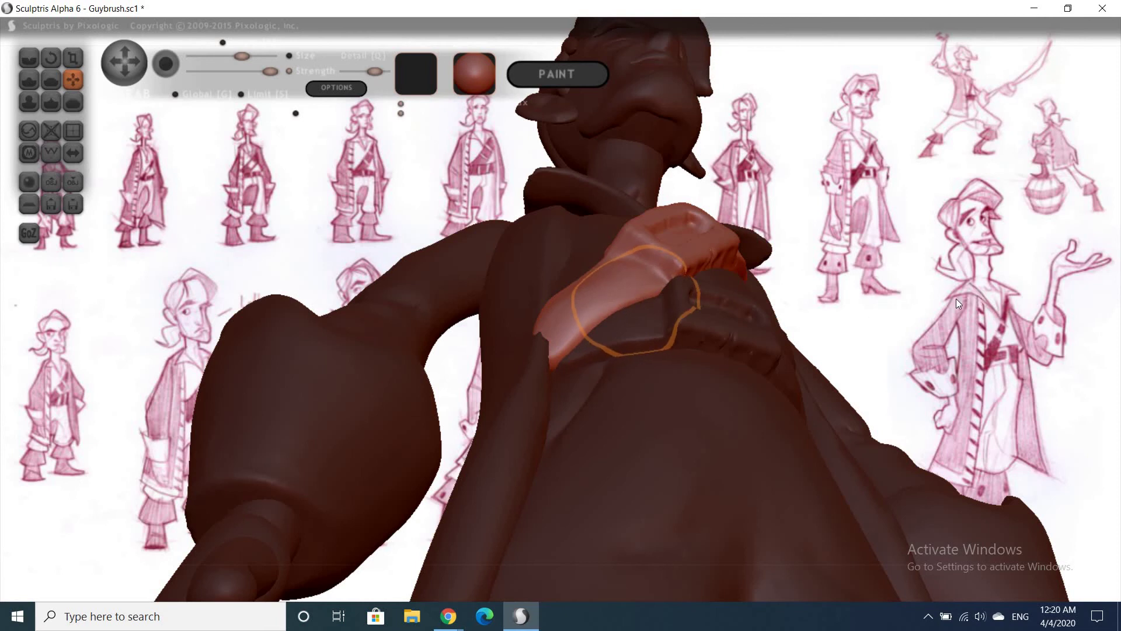
right_click_drag(499, 289, 500, 295)
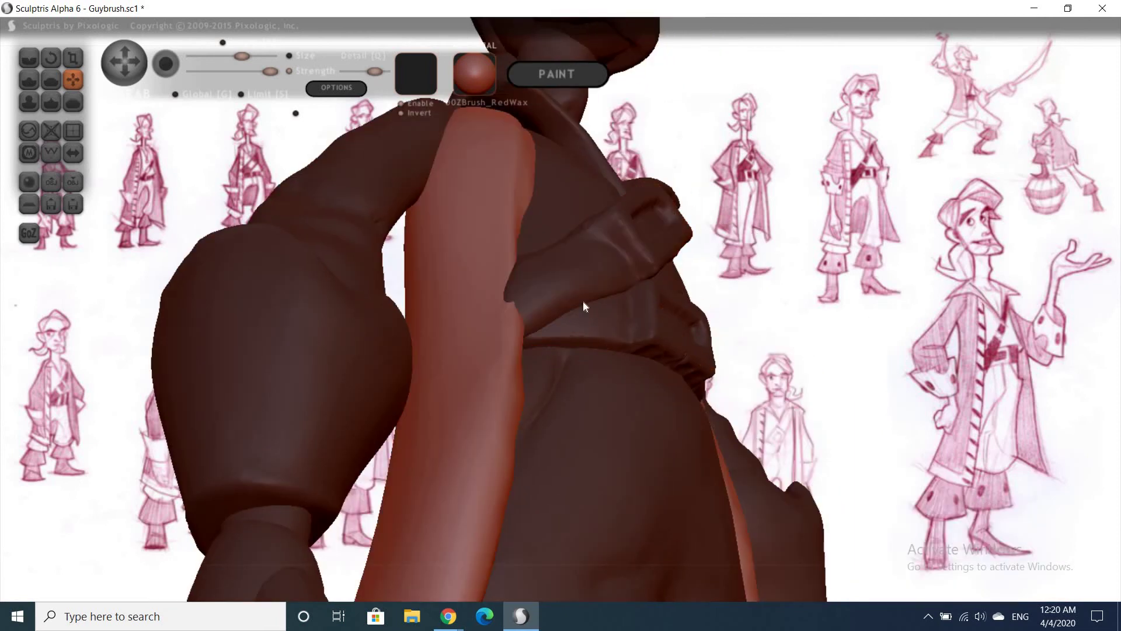
right_click_drag(583, 303, 935, 292)
mouse_move(774, 275)
right_mouse_down()
mouse_move(850, 430)
mouse_move(482, 307)
right_mouse_up()
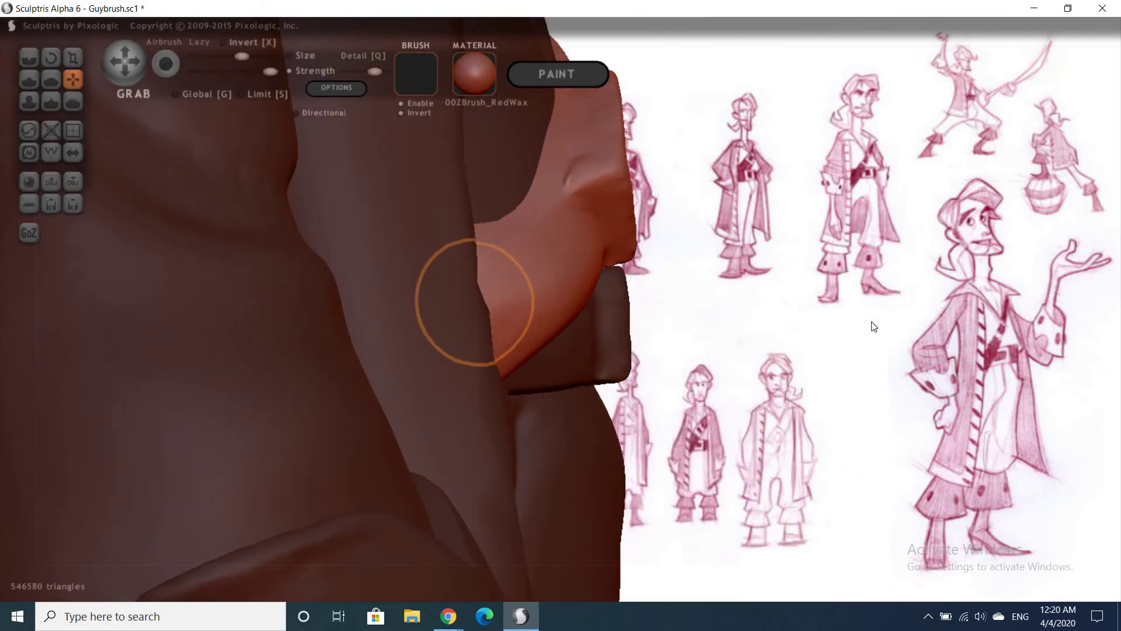
mouse_move(871, 325)
right_mouse_down()
mouse_move(888, 283)
mouse_move(667, 198)
right_mouse_up()
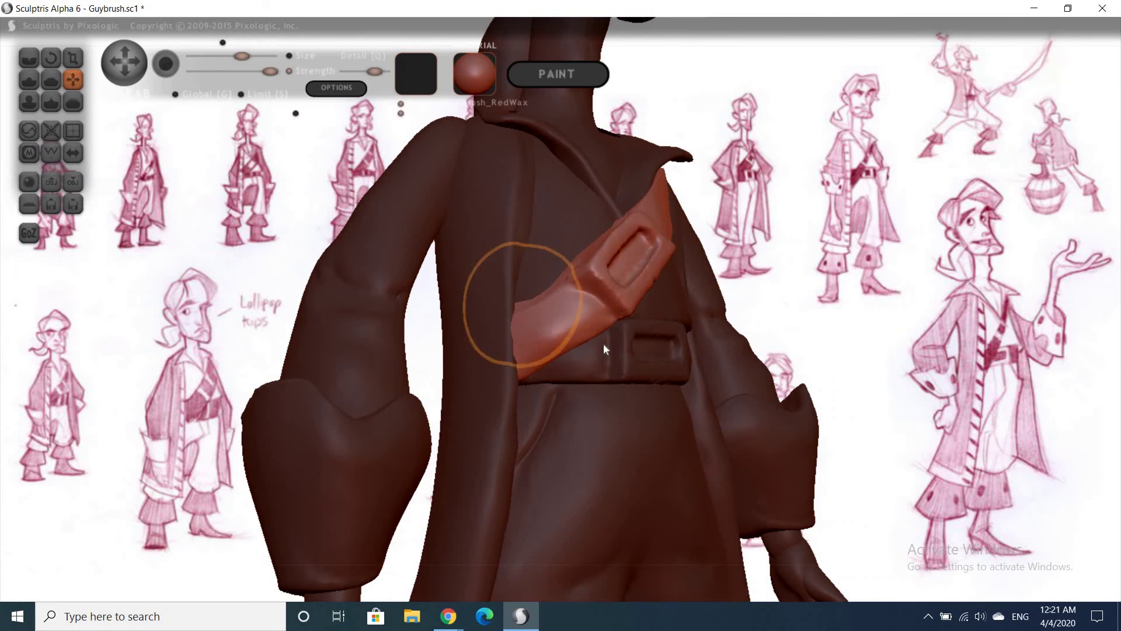
Examine the fitted chest strap on the whole character from the front and the side, near and far
right_click_drag(693, 290, 823, 339)
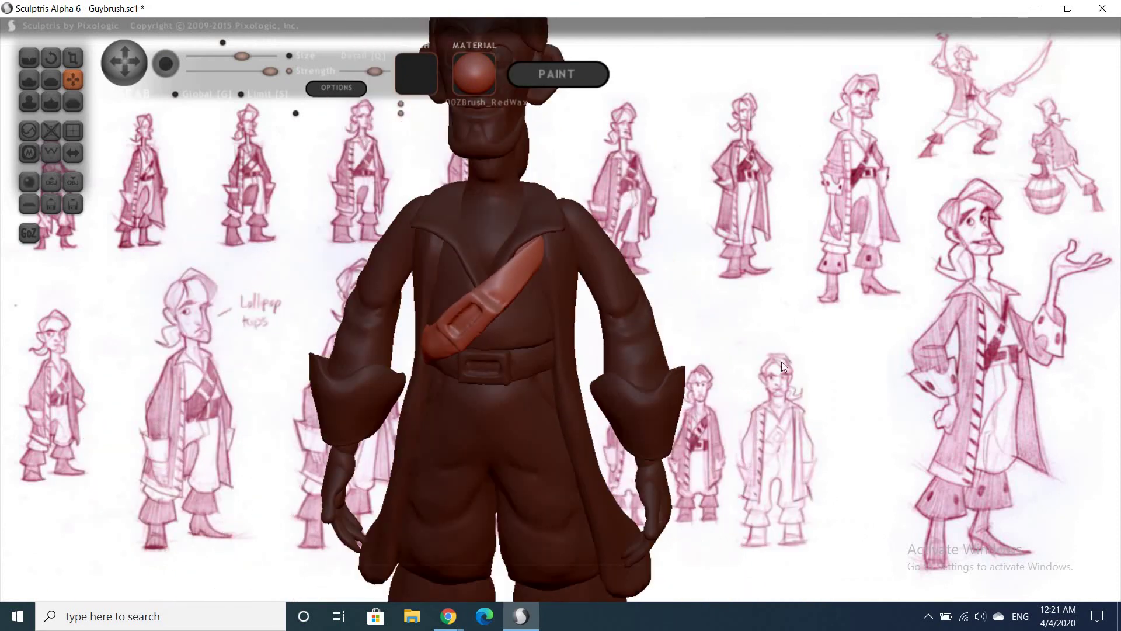
scroll(782, 362, "down", 3)
right_click_drag(598, 327, 579, 371)
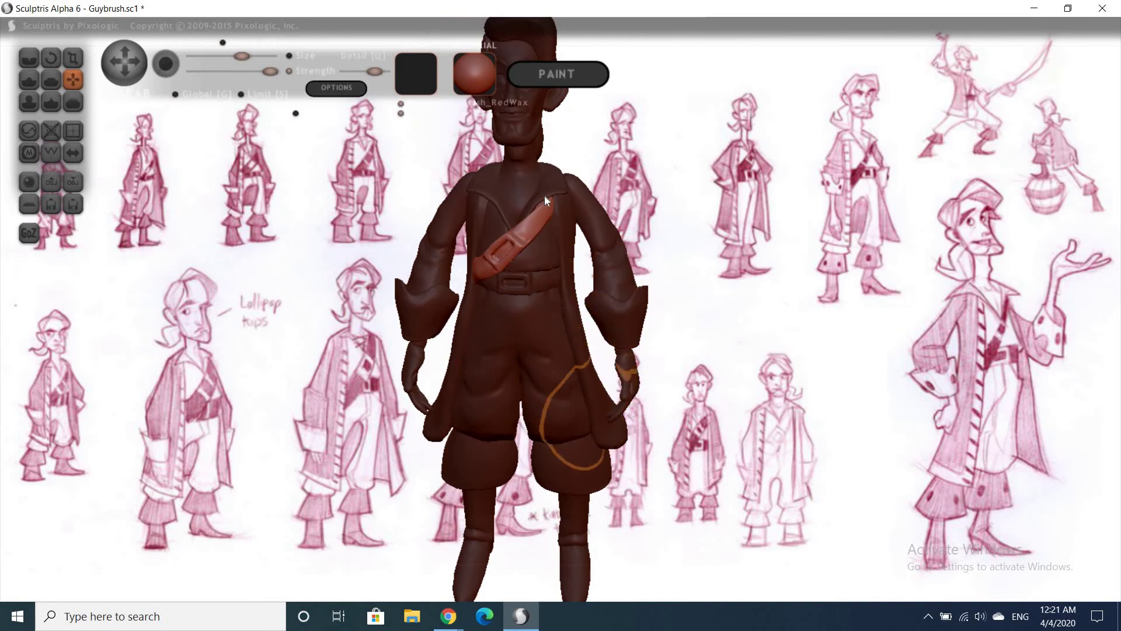
scroll(806, 315, "up", 2)
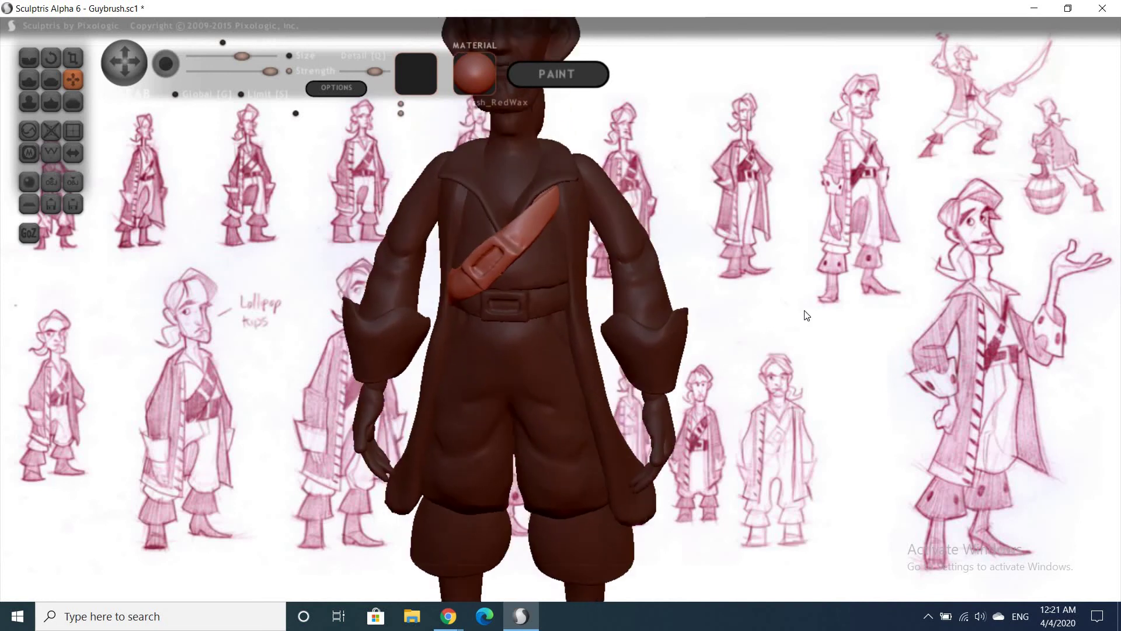
scroll(806, 315, "up", 2)
right_click_drag(807, 364, 811, 348)
scroll(815, 353, "up", 3)
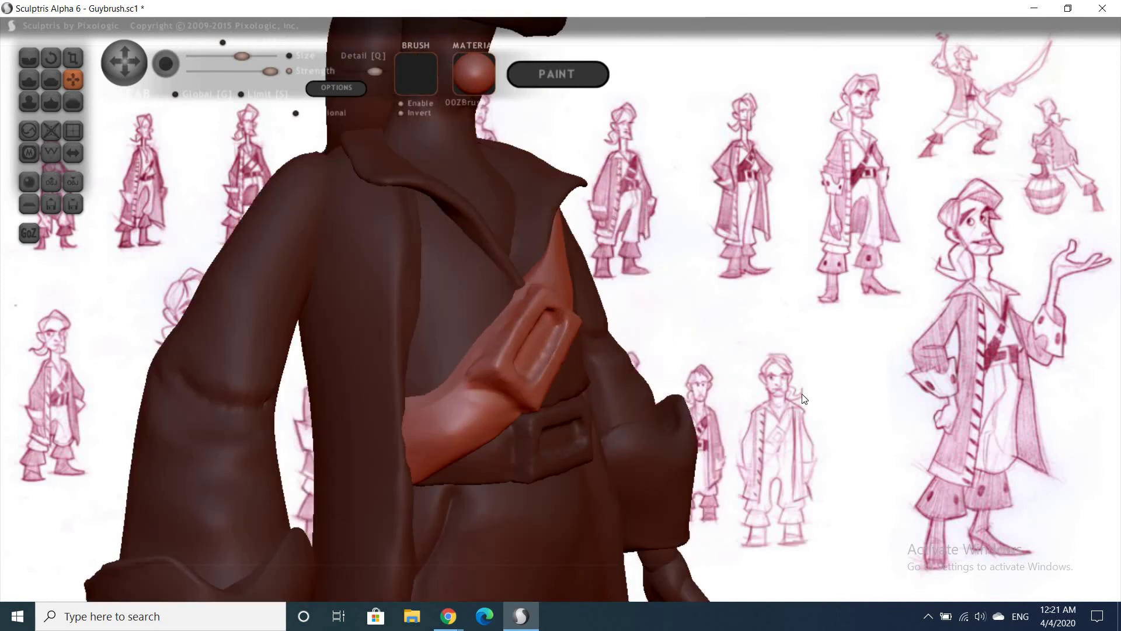
right_click_drag(803, 399, 778, 385)
scroll(778, 382, "down", 2)
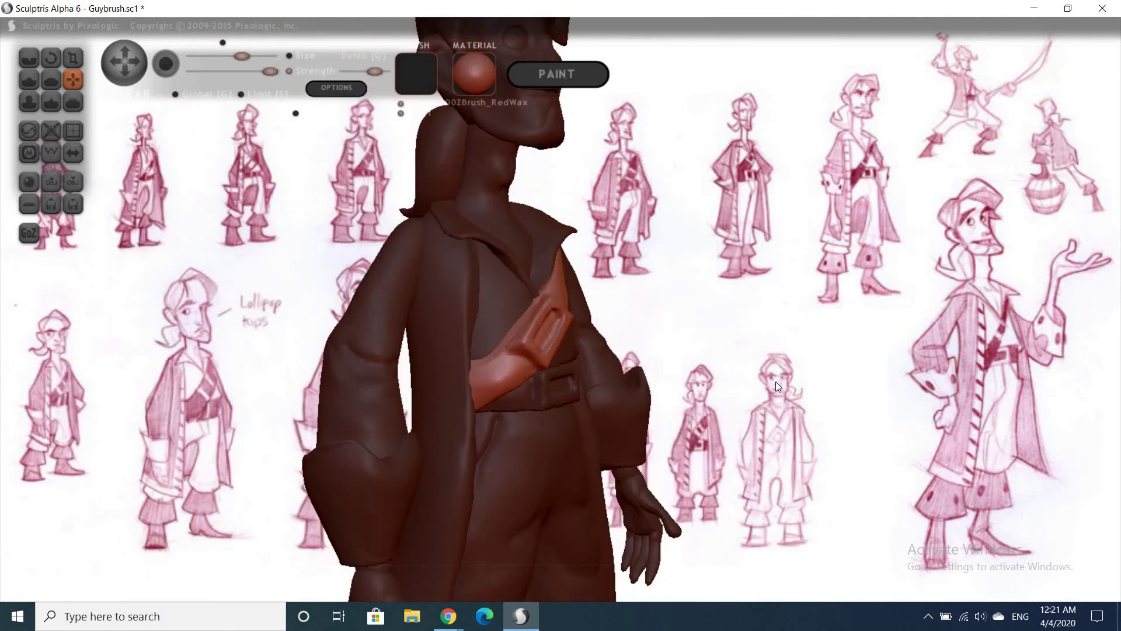
scroll(776, 382, "down", 2)
right_click_drag(858, 335, 688, 348)
scroll(855, 384, "down", 2)
scroll(771, 443, "up", 2)
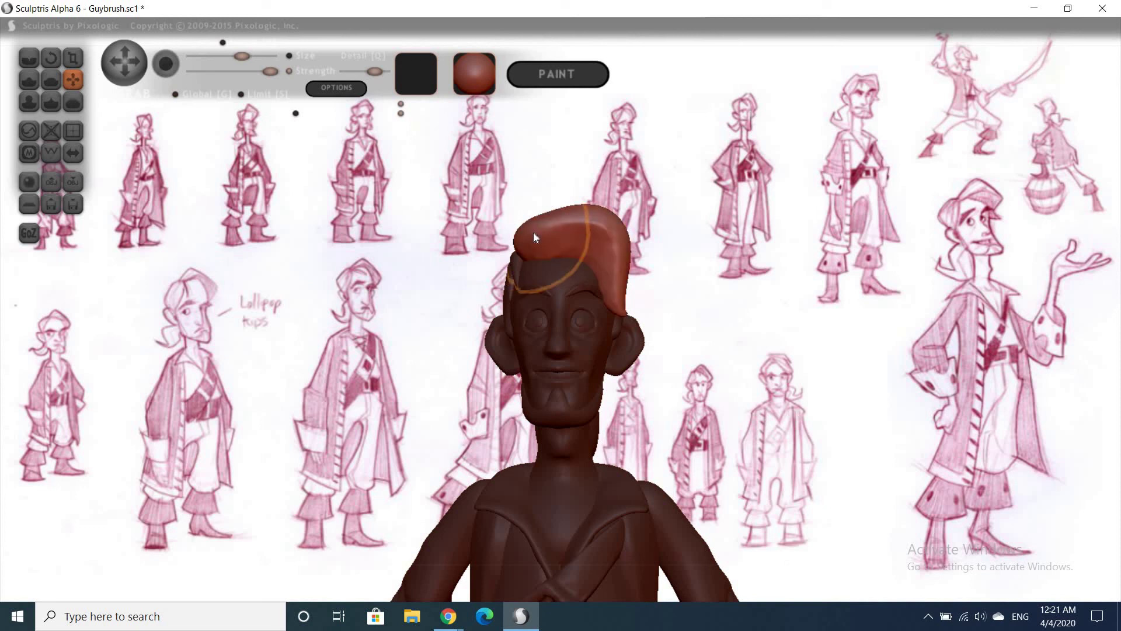
Pull the front end of the hair quiff inward with Grab and sharpen its edge with Pinch
left_click_drag(534, 237, 565, 216)
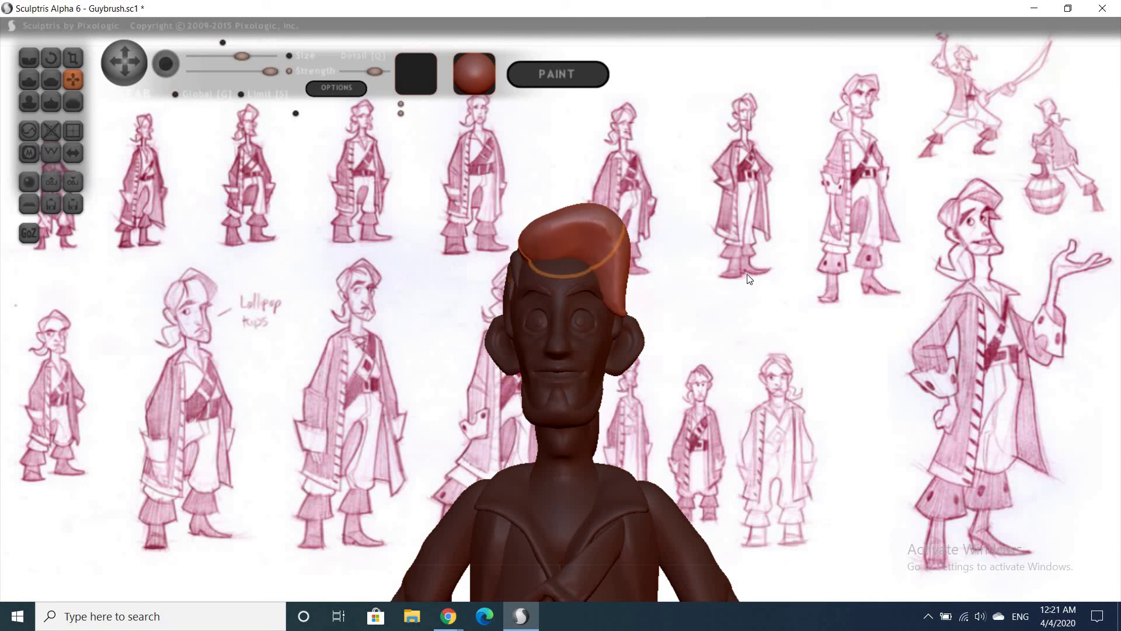
left_click_drag(793, 383, 552, 298)
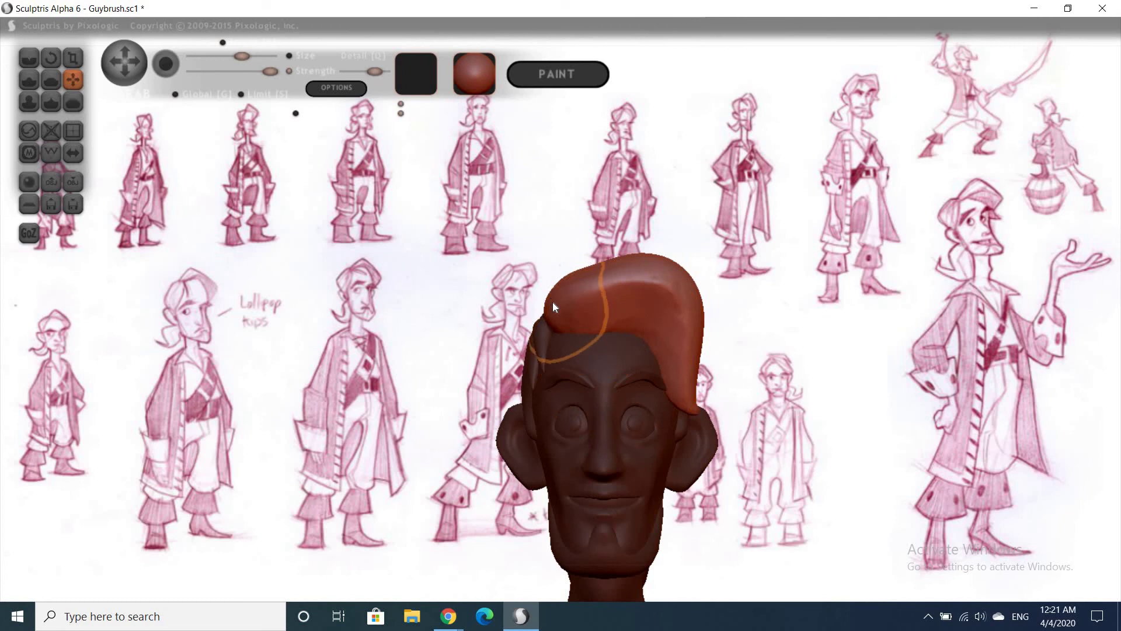
key("f")
key("space")
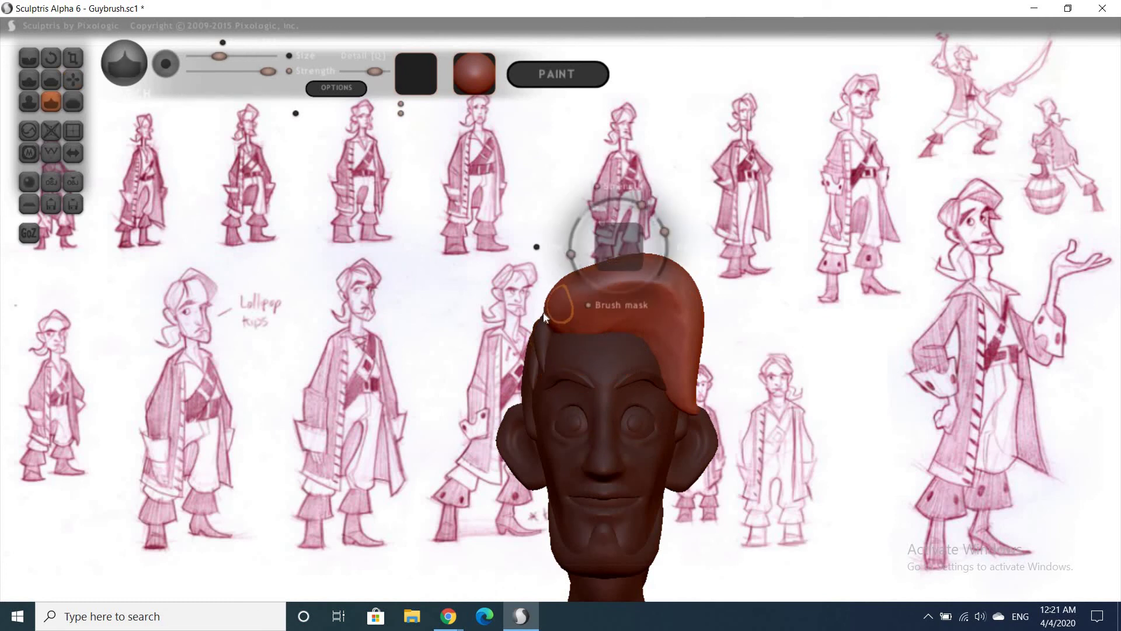
mouse_move(544, 318)
left_mouse_down()
mouse_move(554, 279)
mouse_move(598, 306)
left_mouse_up()
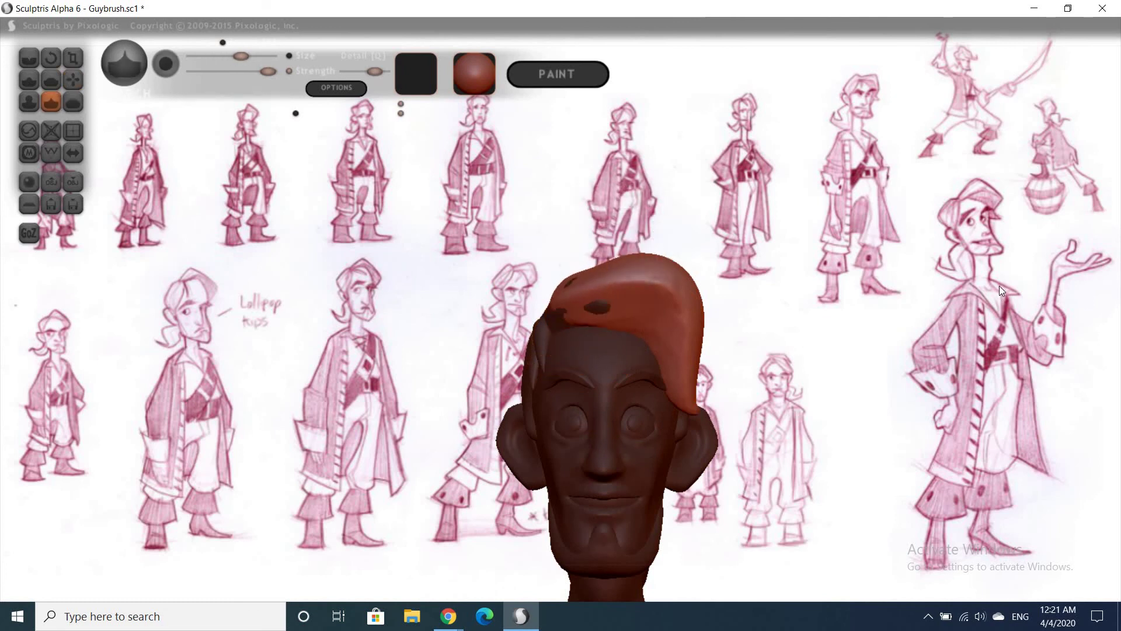
Reshape the upper surface of the quiff with Grab, working from the side and from above
mouse_move(999, 285)
left_mouse_down()
mouse_move(933, 307)
mouse_move(588, 291)
mouse_move(573, 304)
mouse_move(589, 315)
left_mouse_up()
key("g")
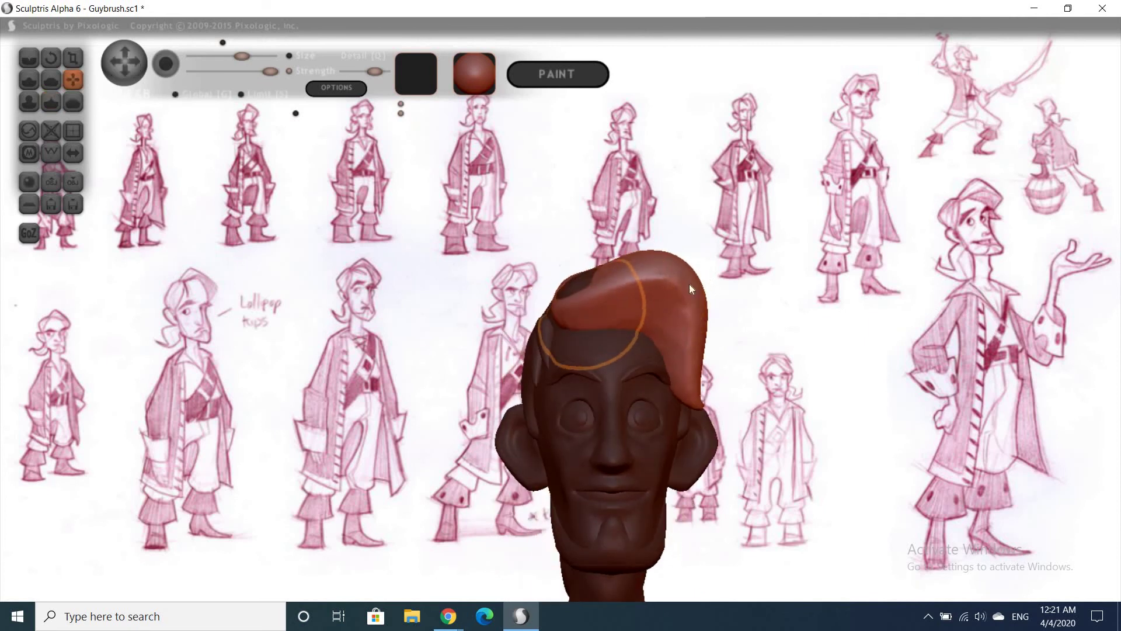
right_click_drag(636, 290, 619, 287)
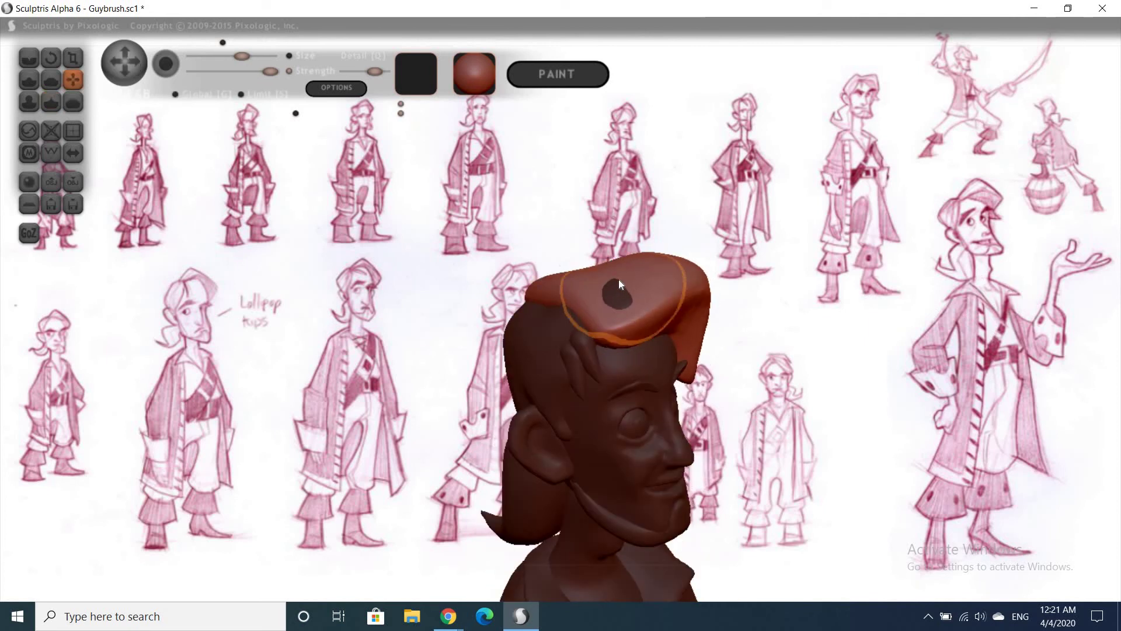
left_click_drag(628, 277, 724, 329)
mouse_move(806, 321)
right_mouse_down()
mouse_move(690, 265)
mouse_move(662, 268)
mouse_move(724, 261)
right_mouse_up()
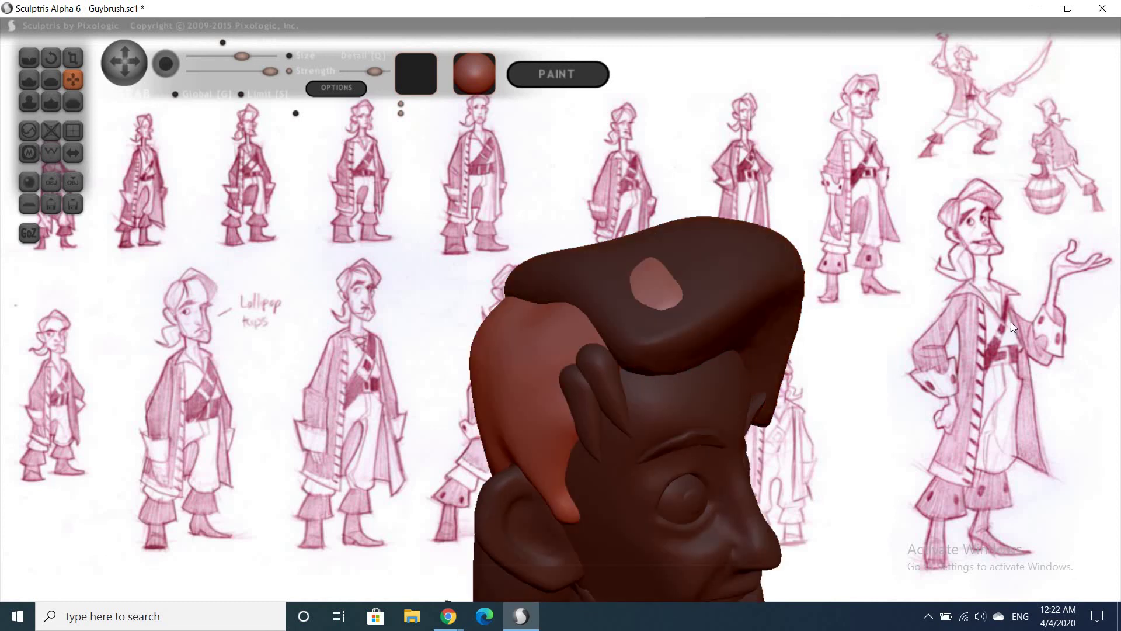
mouse_move(1011, 322)
right_mouse_down()
mouse_move(962, 339)
mouse_move(518, 226)
mouse_move(666, 267)
right_mouse_up()
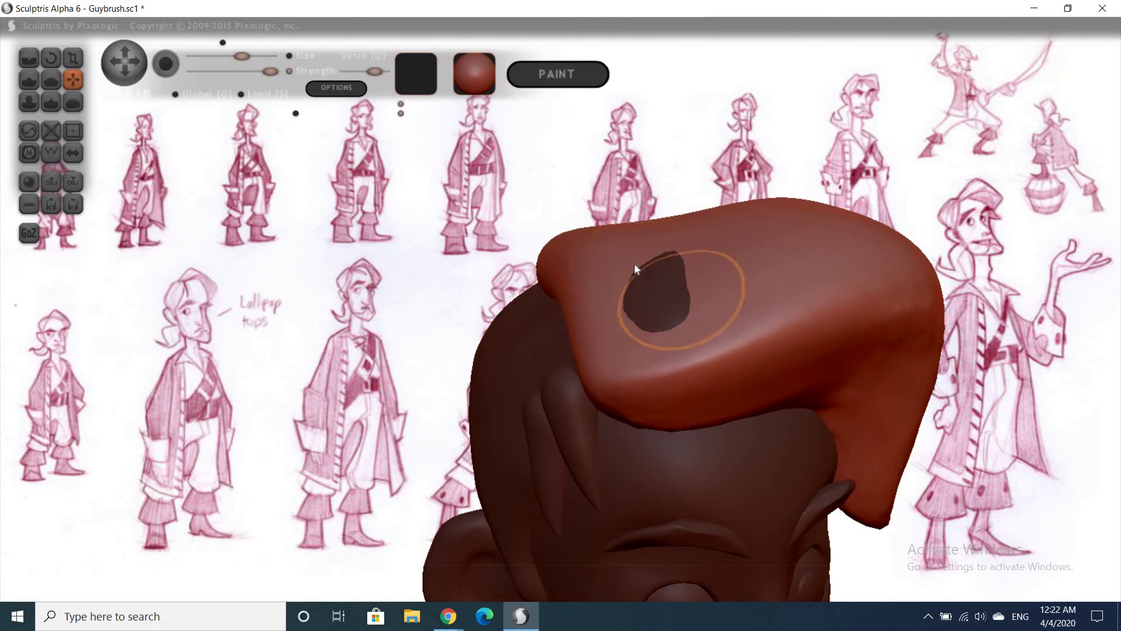
mouse_move(631, 262)
left_mouse_down()
mouse_move(661, 300)
mouse_move(654, 277)
mouse_move(670, 273)
mouse_move(668, 300)
left_mouse_up()
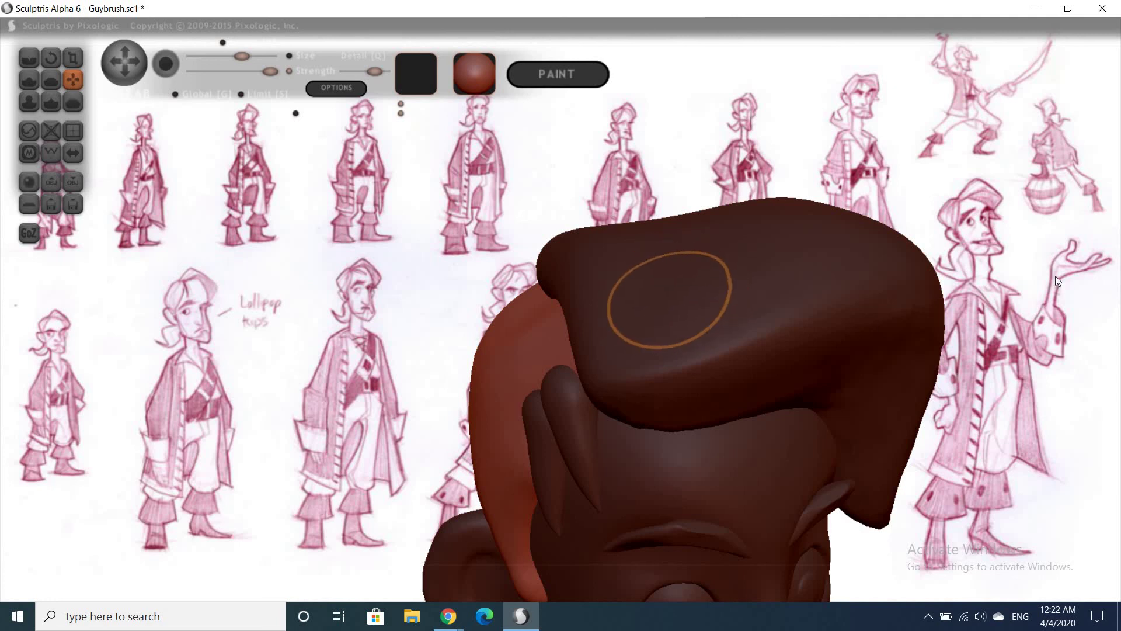
mouse_move(1055, 276)
left_mouse_down()
mouse_move(1015, 255)
mouse_move(1034, 248)
mouse_move(1022, 385)
mouse_move(963, 303)
mouse_move(913, 345)
mouse_move(860, 369)
mouse_move(817, 345)
mouse_move(718, 327)
left_mouse_up()
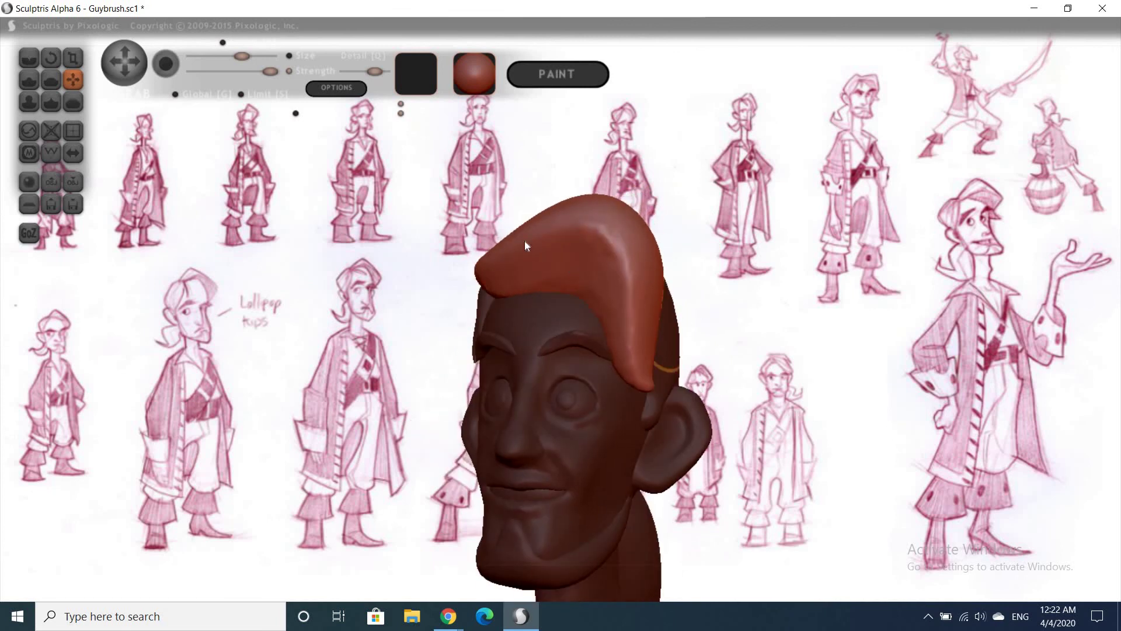
Pinch the front tip of the quiff to define its edge above the forehead
key("p")
key("space")
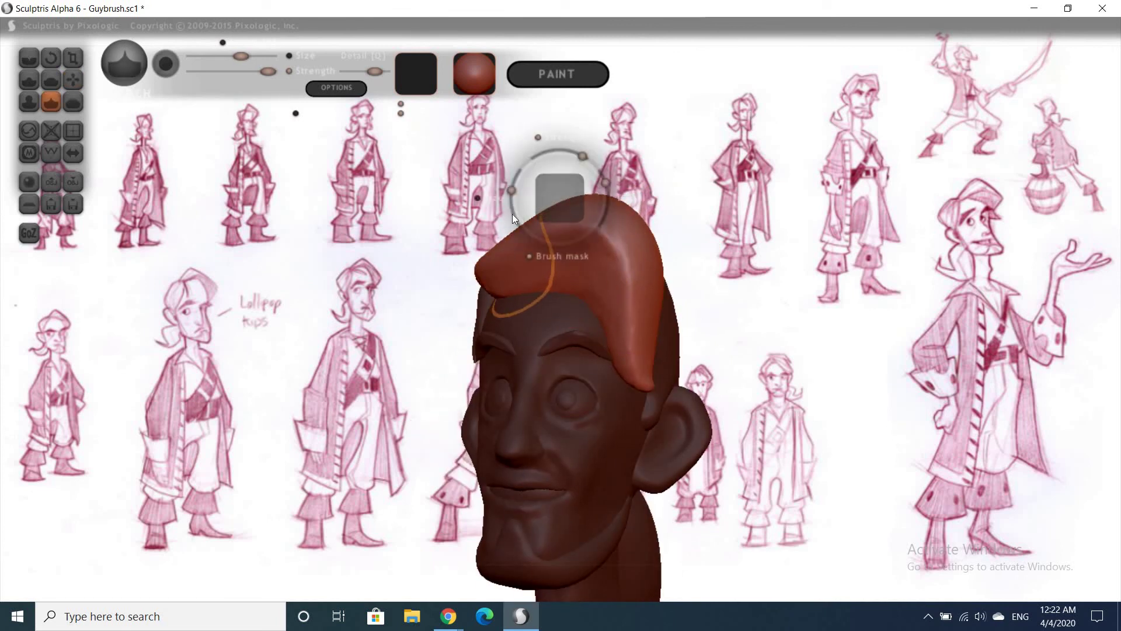
left_click_drag(513, 214, 498, 266)
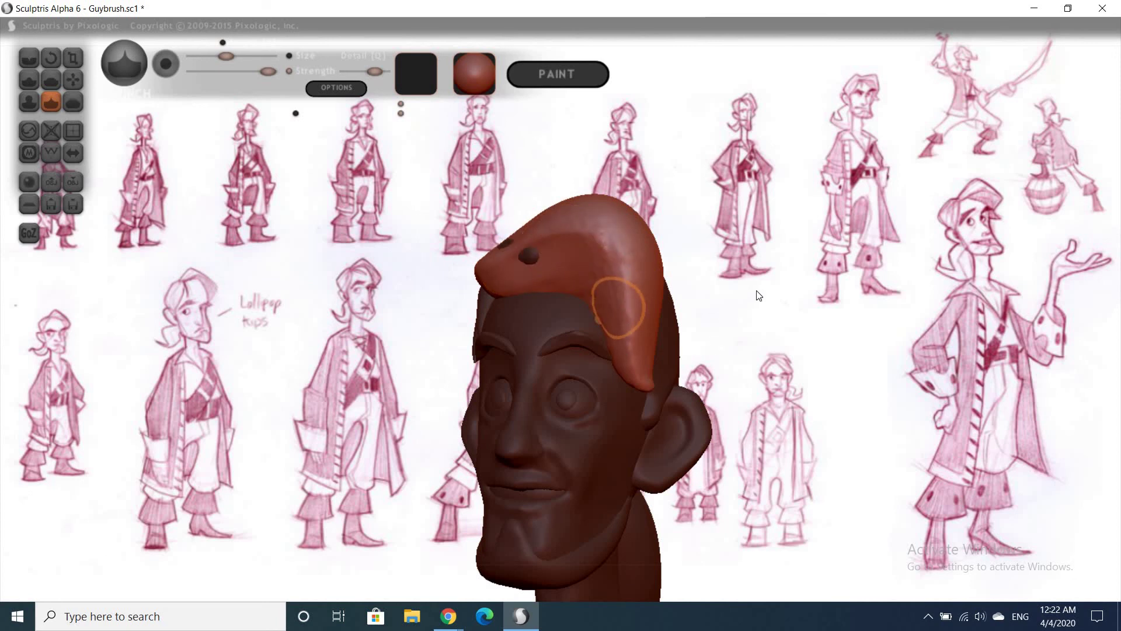
mouse_move(754, 297)
left_mouse_down()
mouse_move(601, 282)
mouse_move(638, 324)
left_mouse_up()
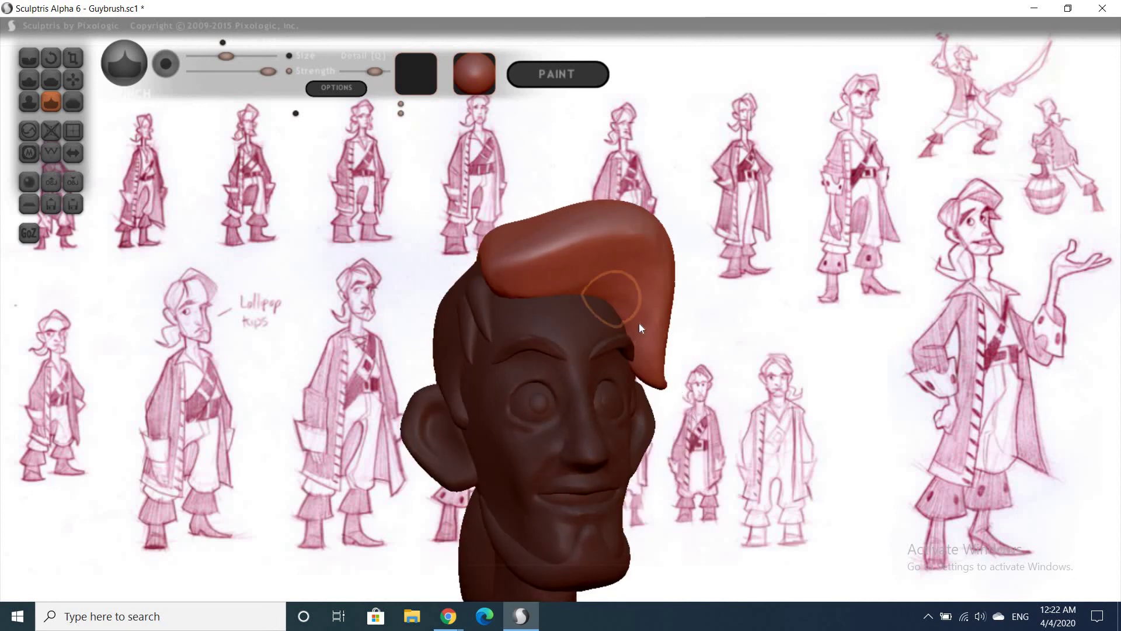
left_click_drag(781, 336, 478, 300)
scroll(478, 301, "up", 2)
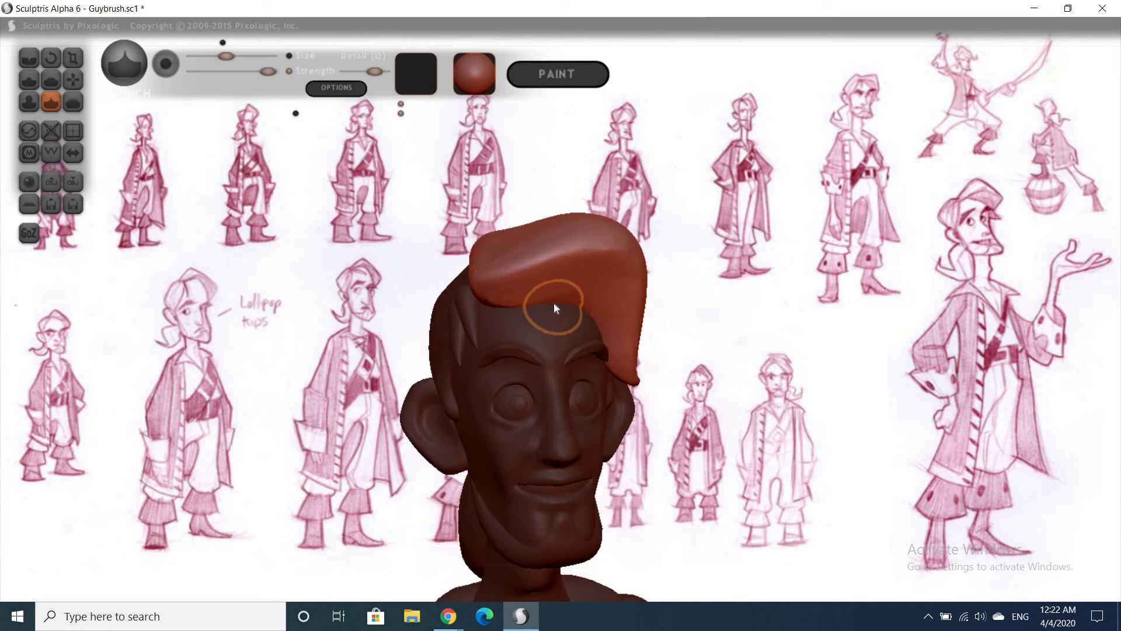
Try to lift the quiff's lower edge above the forehead with Grab, and undo the last pull
key("g")
key("ctrl+z")
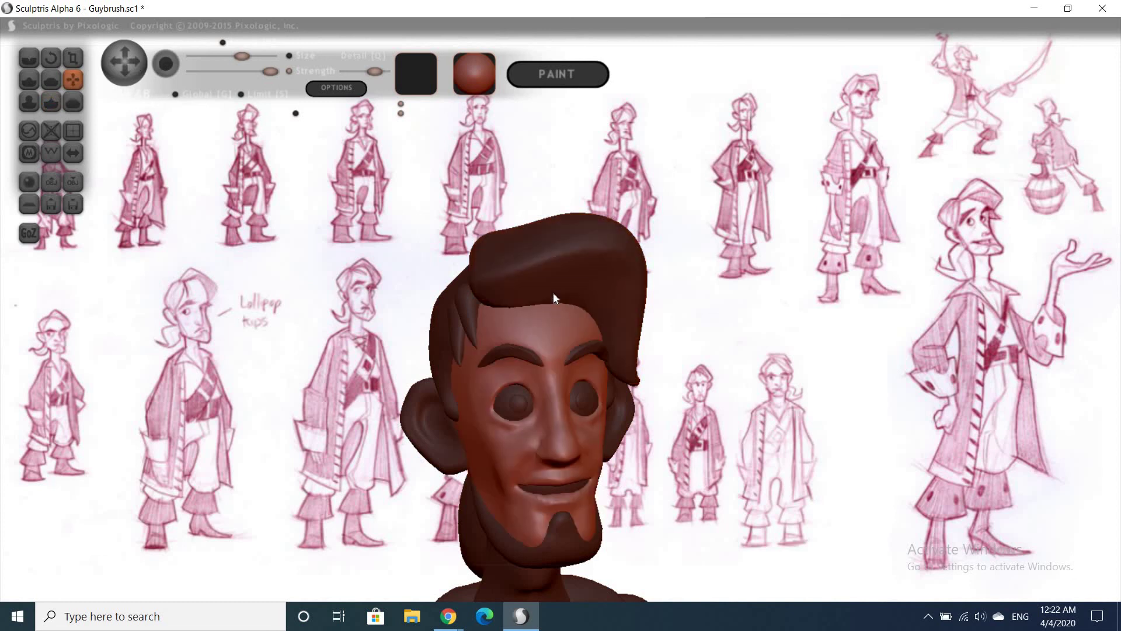
key("ctrl+y")
left_click_drag(552, 291, 548, 285)
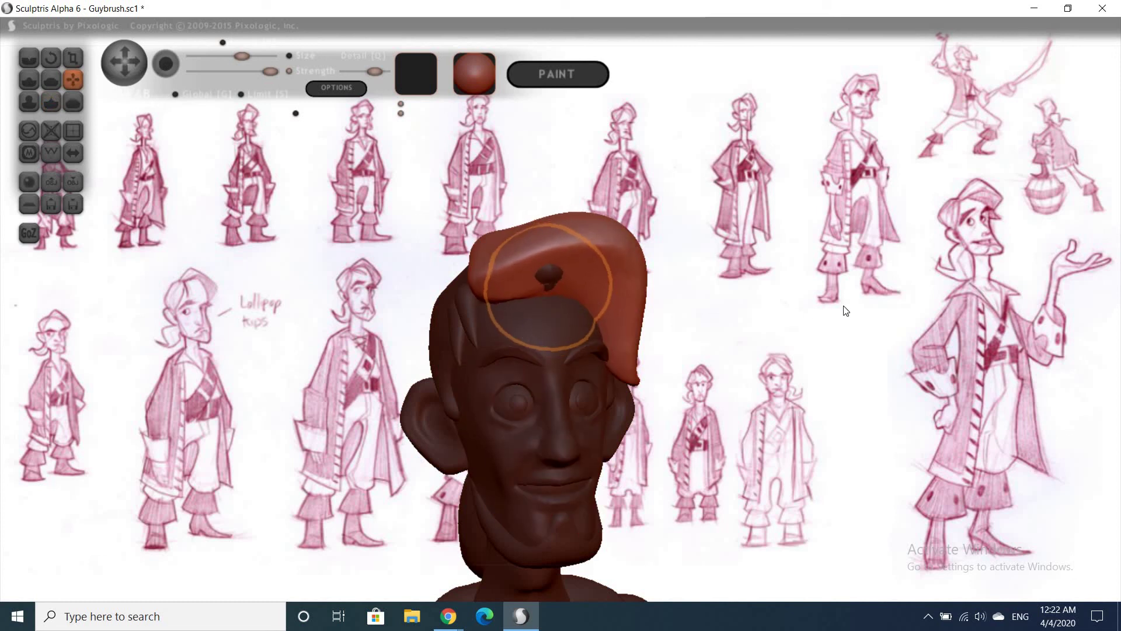
left_click_drag(880, 309, 610, 272)
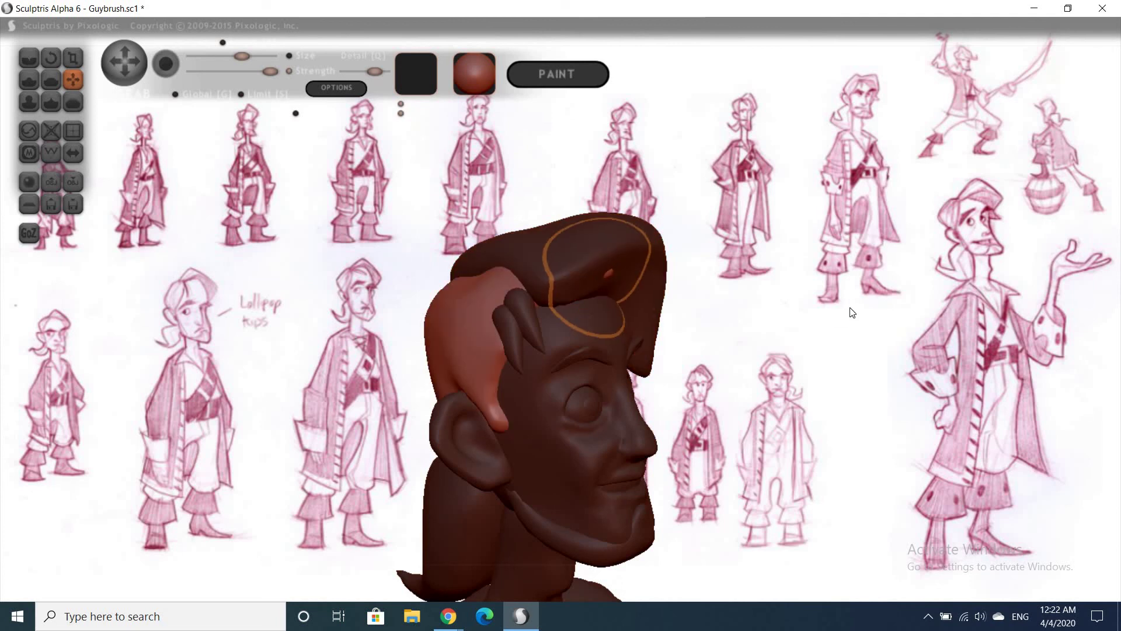
key("ctrl+z")
Refine the pointed hair lock hanging beside the temple with Grab and Pinch
scroll(812, 327, "up", 2)
mouse_move(768, 333)
left_mouse_down()
mouse_move(556, 300)
mouse_move(581, 288)
mouse_move(650, 382)
left_mouse_up()
left_click_drag(761, 402, 751, 427)
right_click_drag(550, 392, 562, 367)
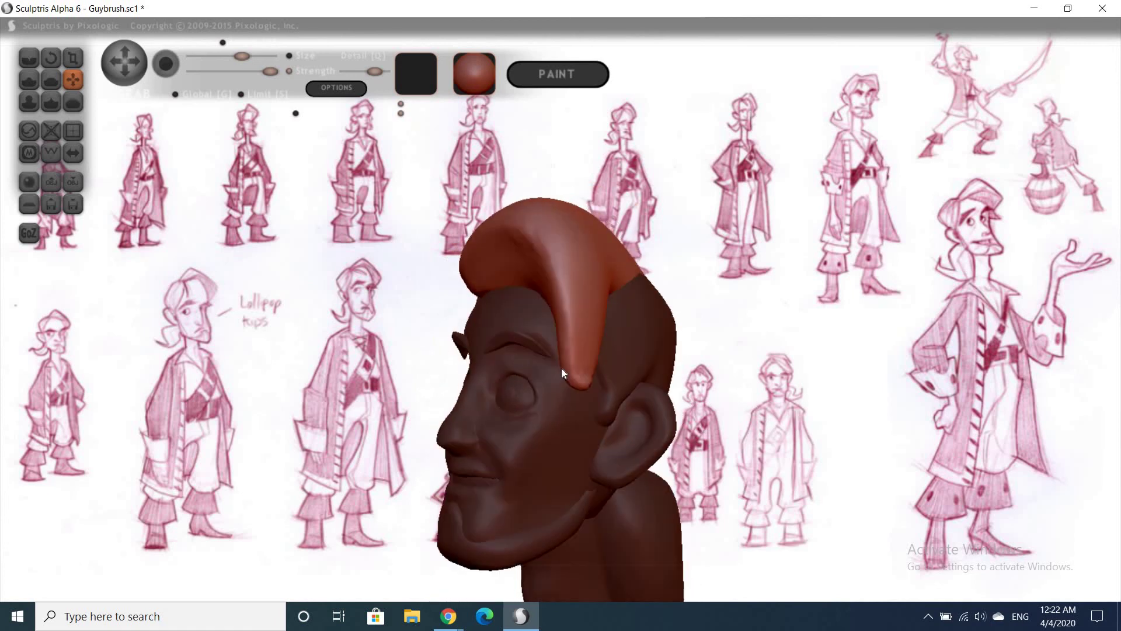
key("p")
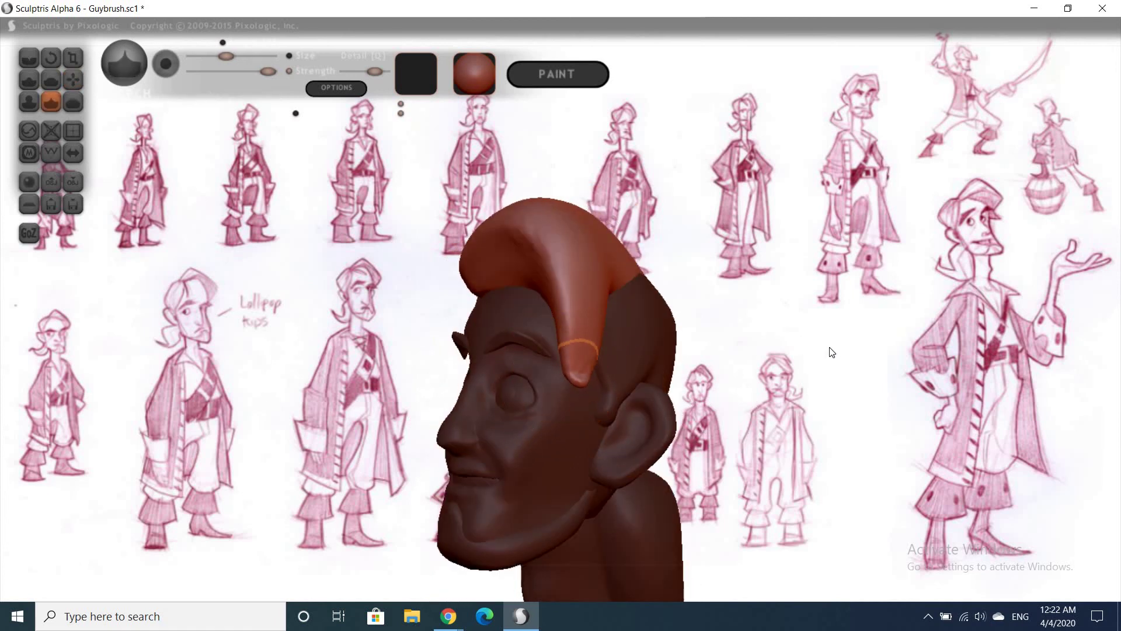
mouse_move(828, 351)
left_mouse_down()
mouse_move(791, 380)
mouse_move(846, 413)
mouse_move(738, 260)
mouse_move(838, 299)
mouse_move(816, 338)
mouse_move(766, 226)
mouse_move(772, 401)
mouse_move(770, 355)
mouse_move(803, 386)
mouse_move(777, 408)
mouse_move(800, 426)
left_mouse_up()
Review the whole character with the reshaped hair from front, three-quarter and side views, near and far
scroll(839, 379, "down", 3)
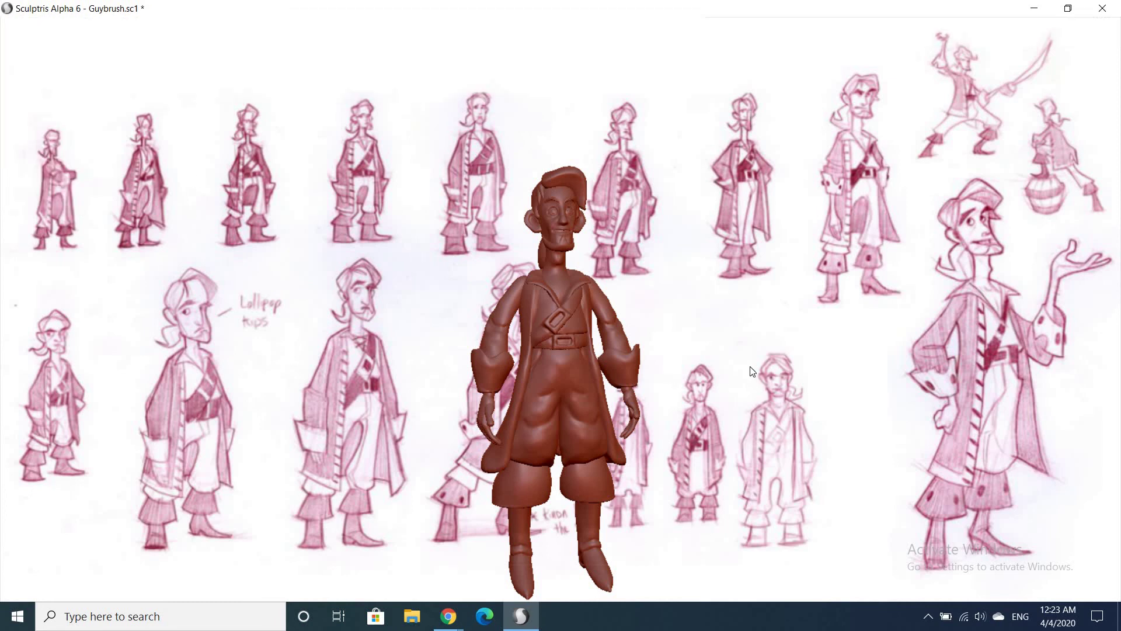
left_click_drag(781, 367, 733, 376)
scroll(730, 377, "up", 5)
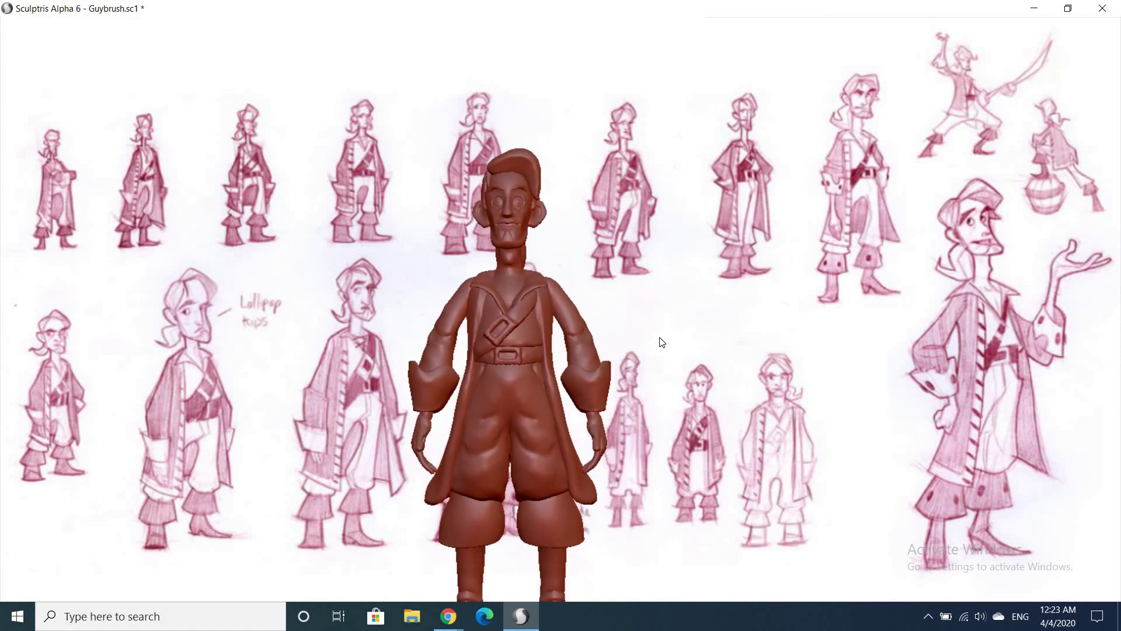
left_click_drag(700, 330, 794, 390)
scroll(802, 411, "down", 3)
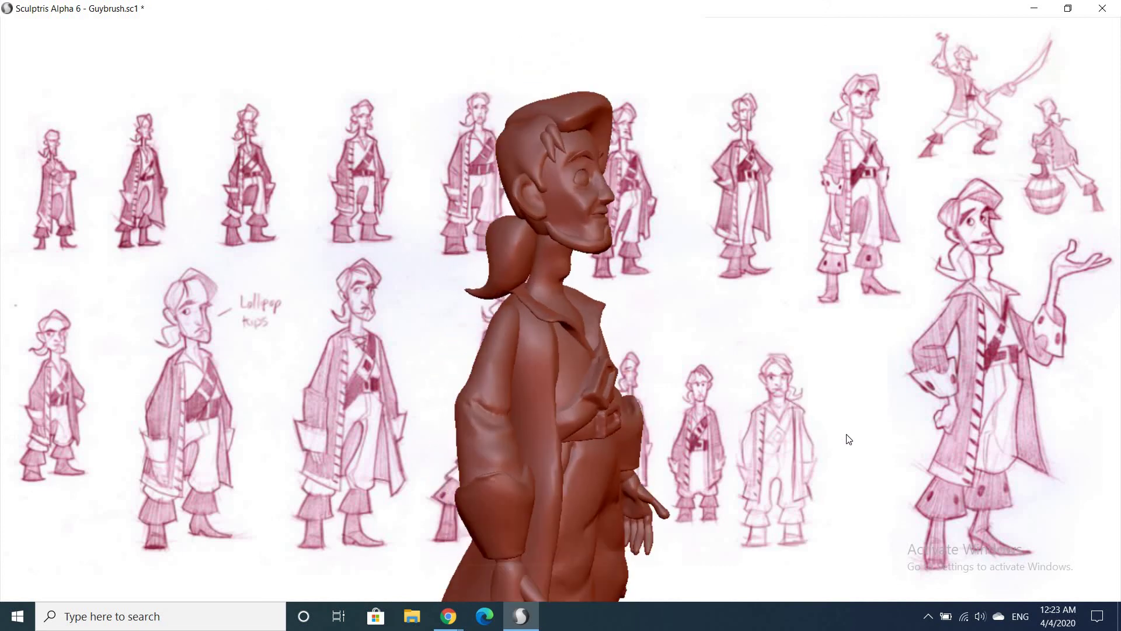
left_click_drag(848, 443, 846, 331)
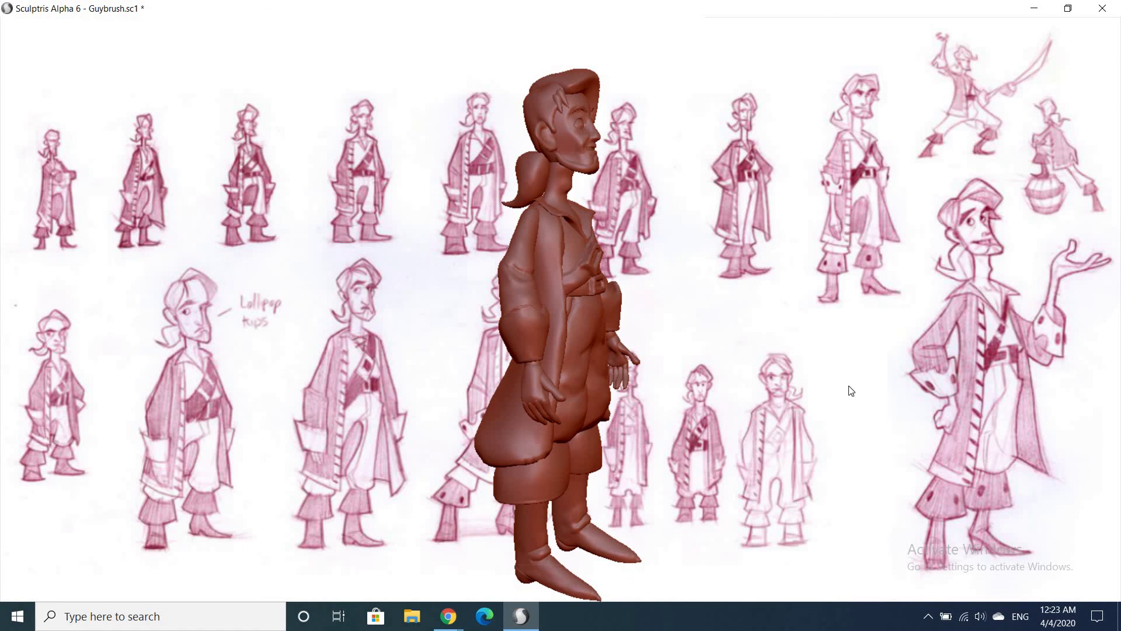
left_click_drag(851, 390, 769, 354)
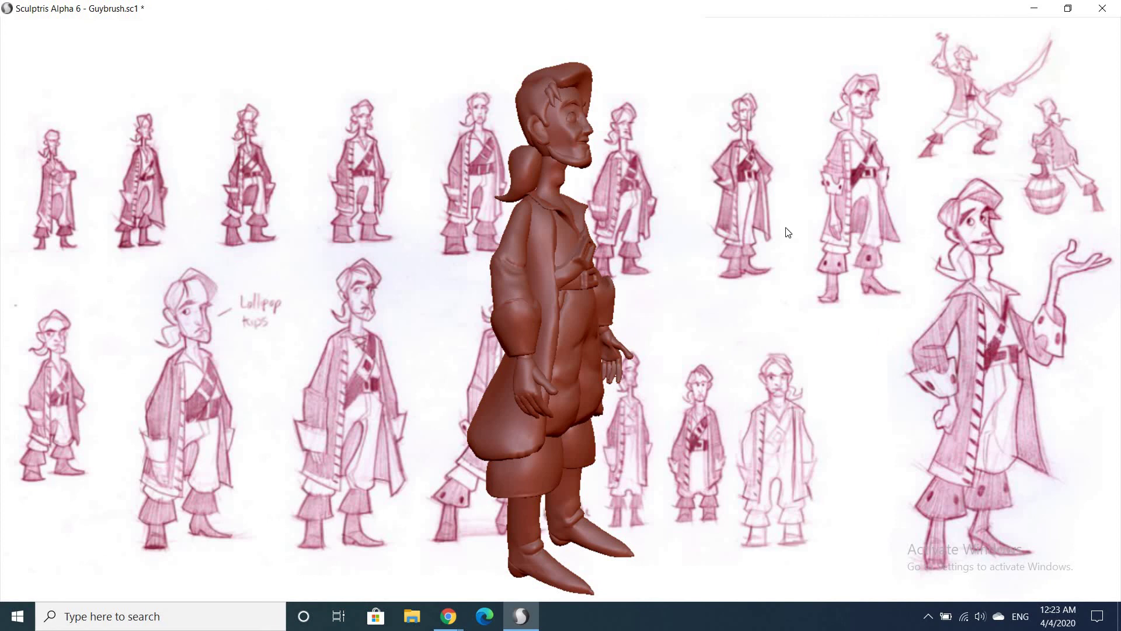
mouse_move(753, 308)
left_mouse_down()
mouse_move(574, 257)
mouse_move(479, 292)
left_mouse_up()
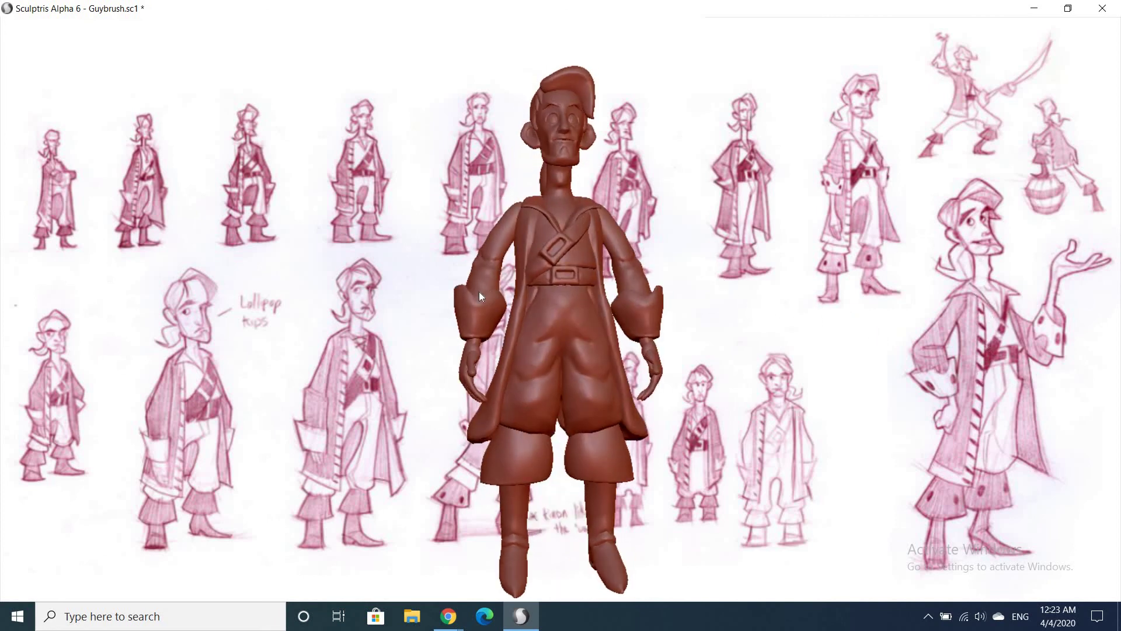
mouse_move(688, 291)
left_mouse_down()
mouse_move(763, 296)
mouse_move(750, 312)
mouse_move(753, 386)
left_mouse_up()
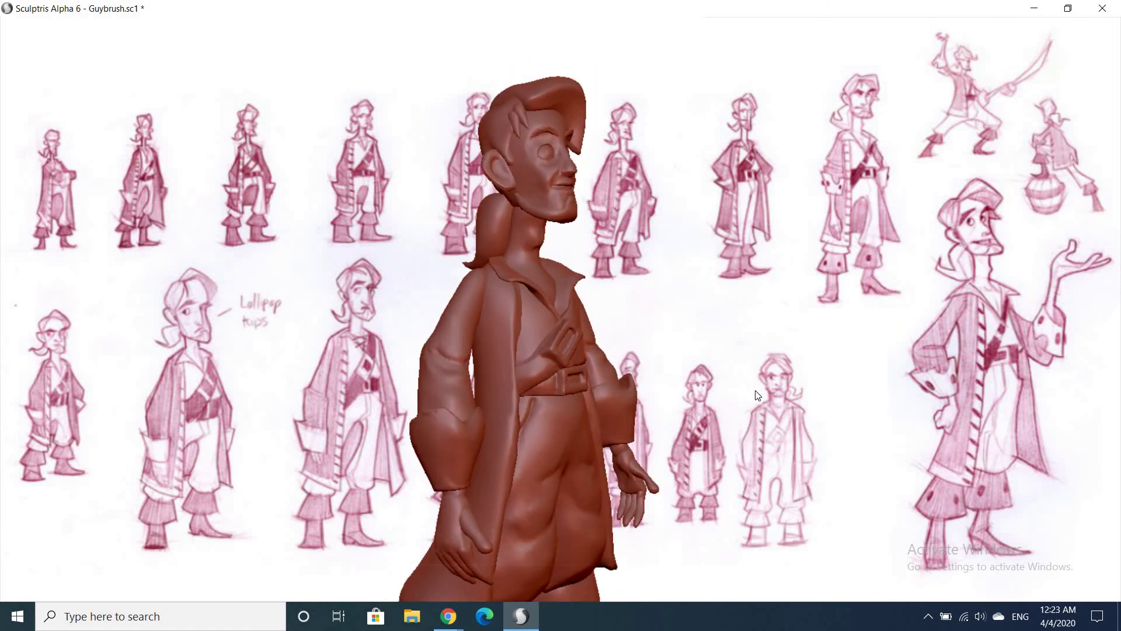
mouse_move(770, 355)
left_mouse_down()
mouse_move(779, 373)
mouse_move(712, 399)
left_mouse_up()
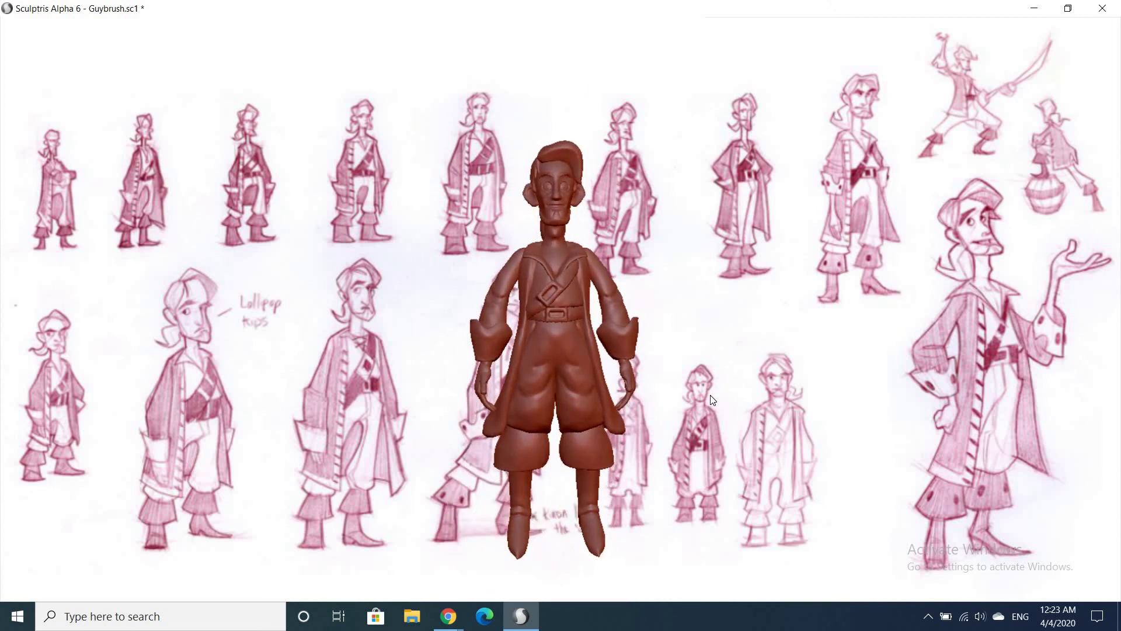
scroll(706, 332, "up", 2)
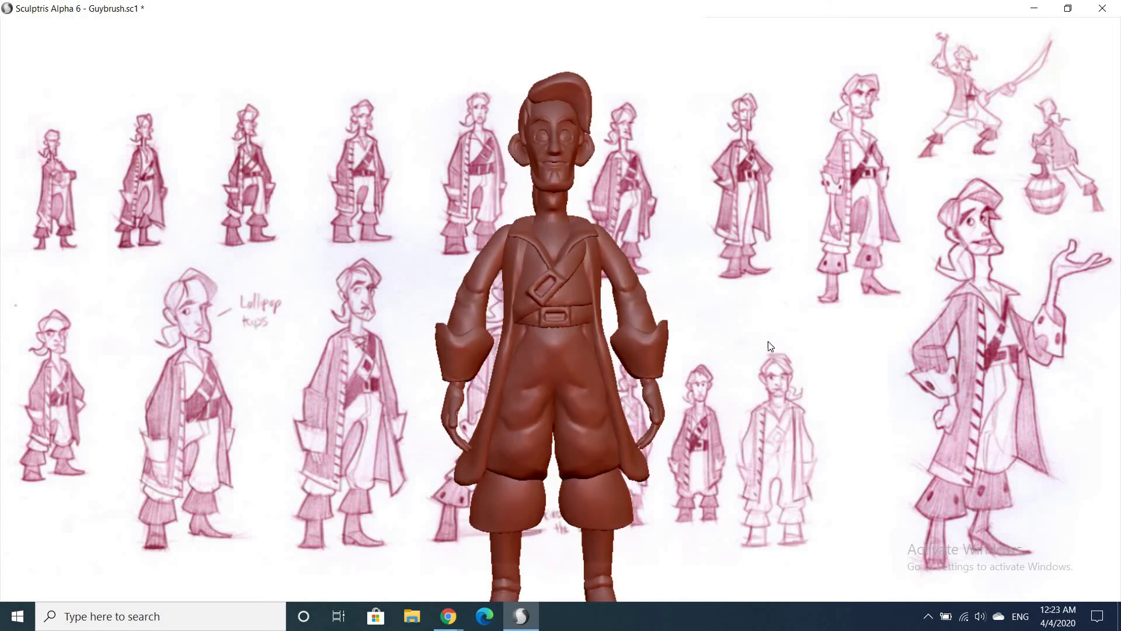
left_click_drag(768, 345, 753, 397)
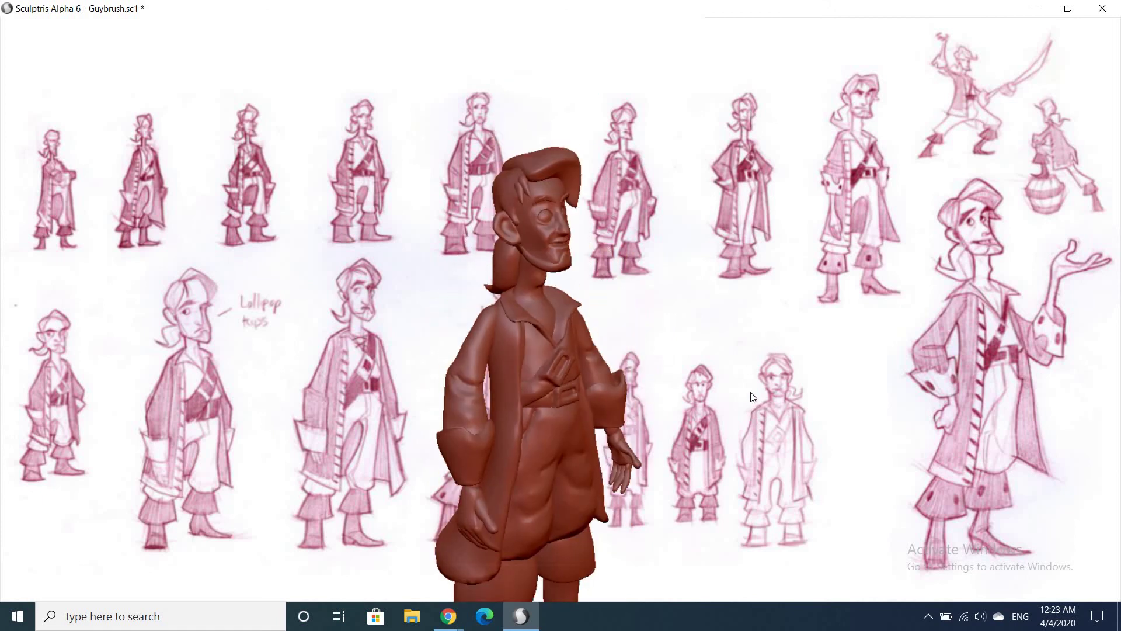
scroll(753, 397, "down", 2)
mouse_move(753, 397)
left_mouse_down()
mouse_move(761, 361)
mouse_move(770, 404)
left_mouse_up()
scroll(759, 344, "up", 4)
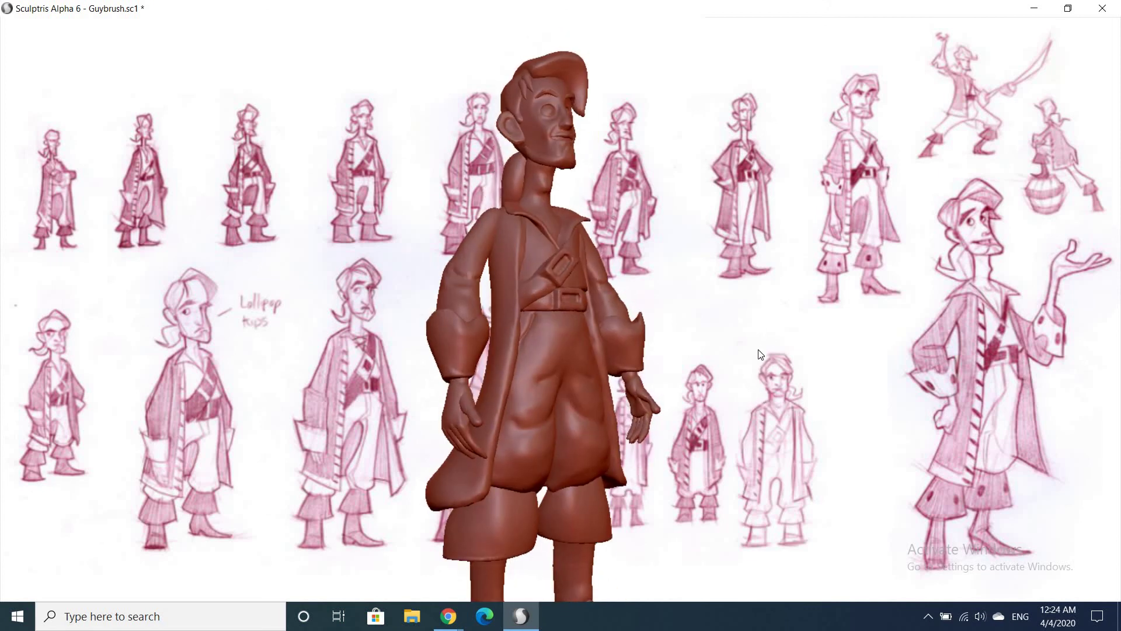
scroll(759, 350, "down", 2)
left_click_drag(761, 353, 783, 264)
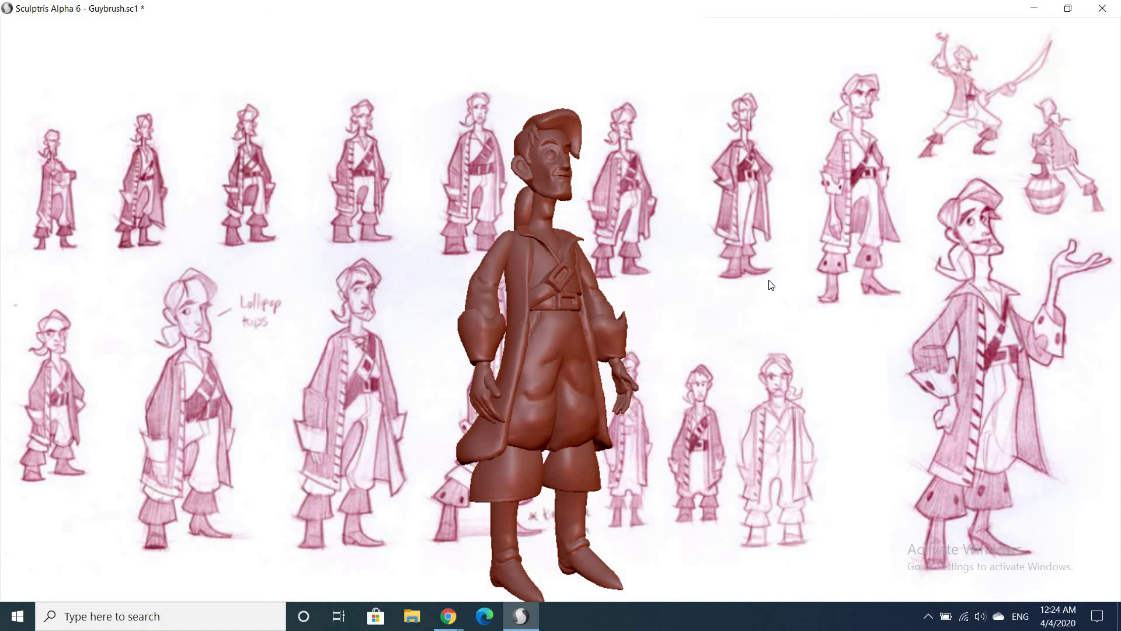
left_click_drag(775, 231, 763, 259, "alt")
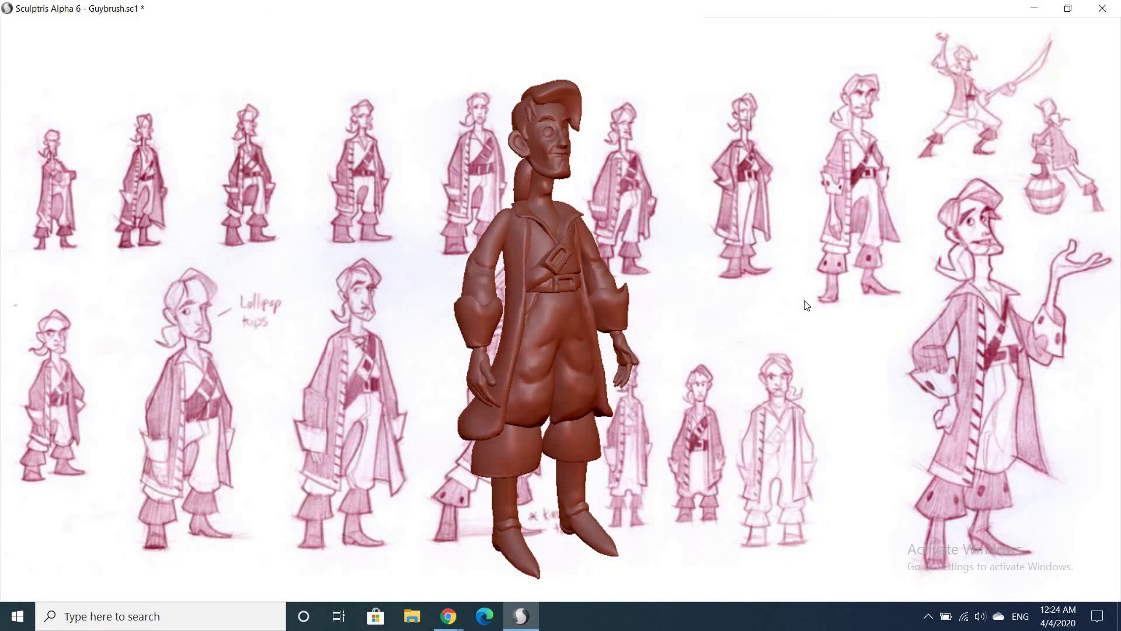
left_click_drag(805, 304, 799, 293)
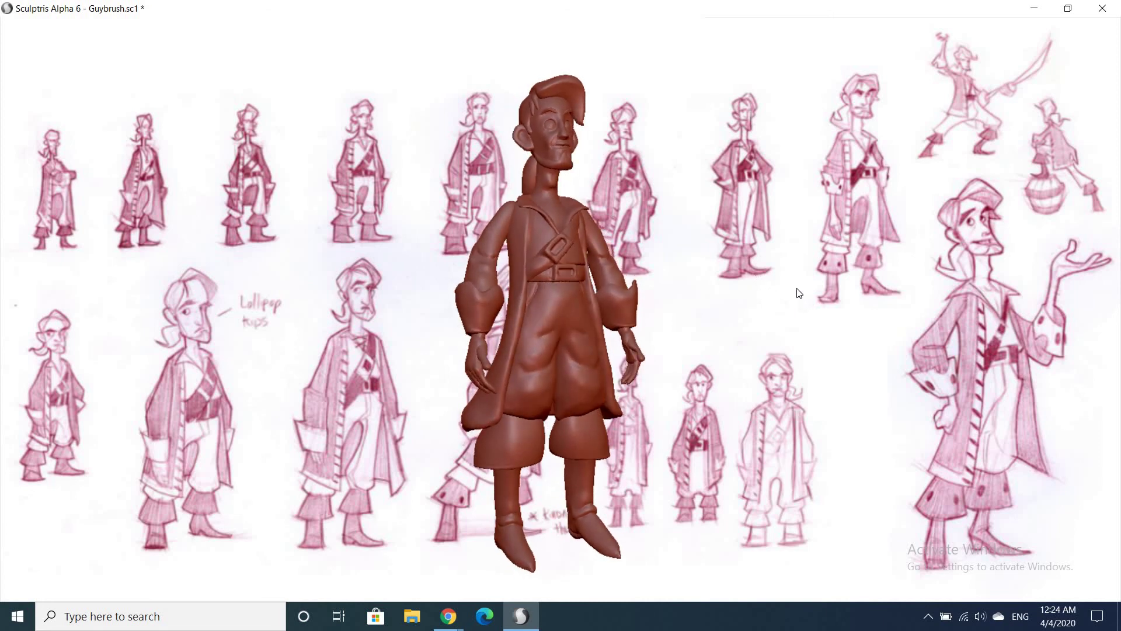